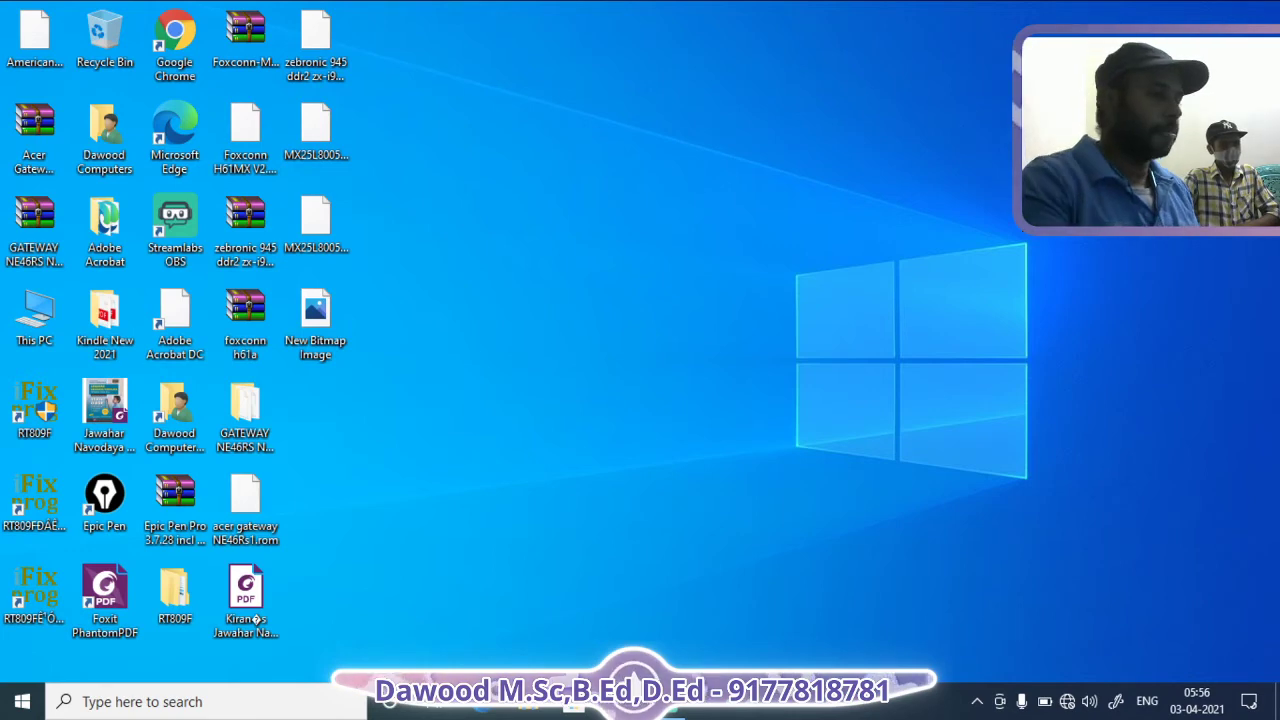
Refresh the desktop twice from its right-click menu
right_click(507, 135)
left_click(543, 193)
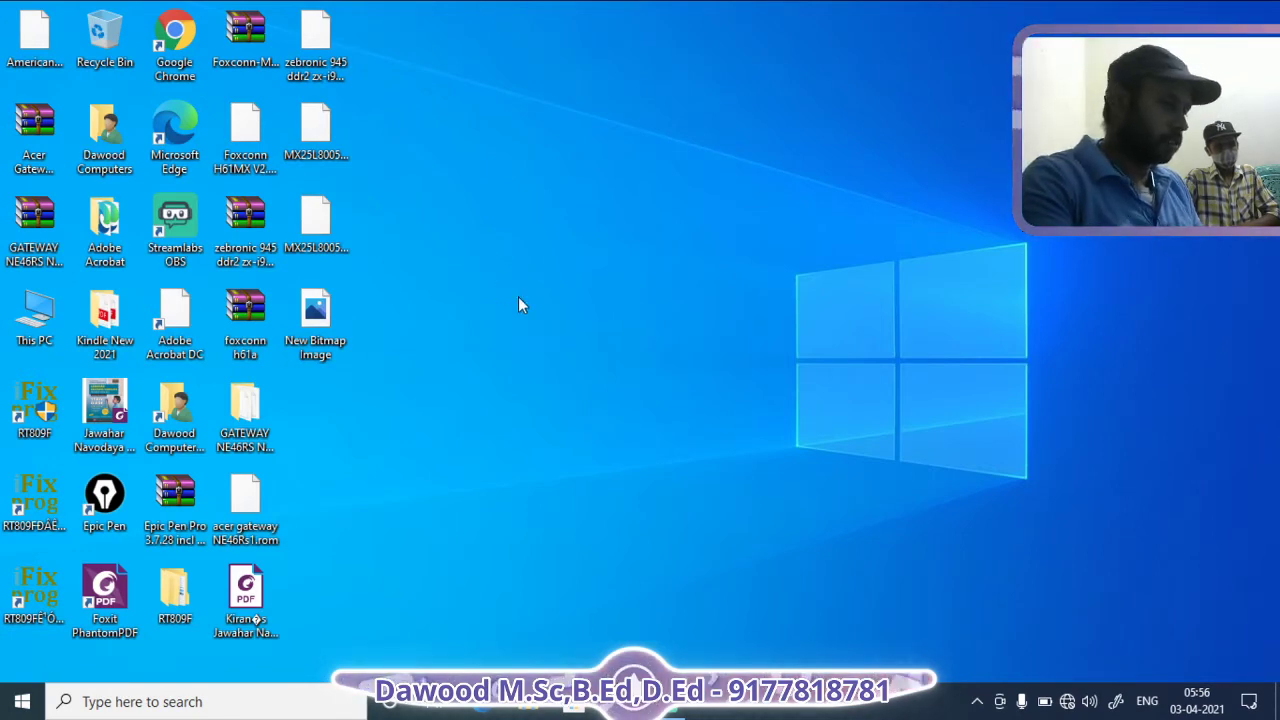
right_click(490, 254)
left_click(567, 312)
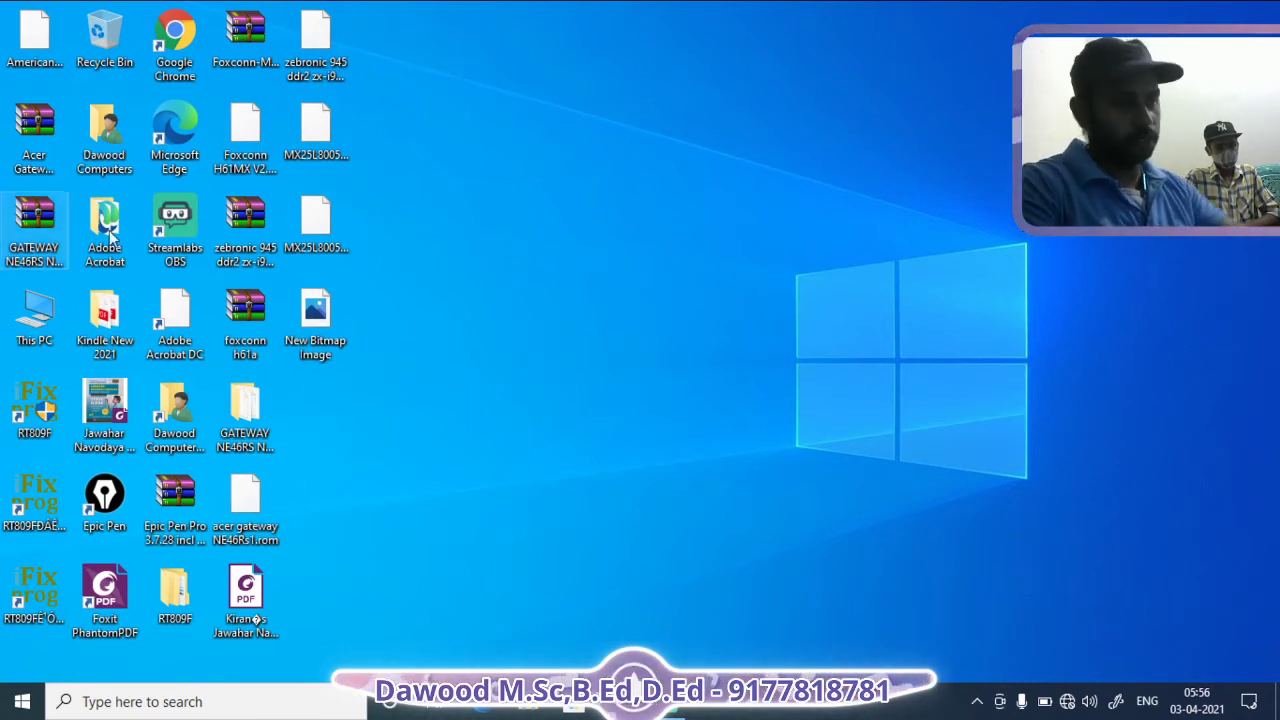
Search the Start menu for 'word' and launch Microsoft Office Word 2007
left_click(71, 705)
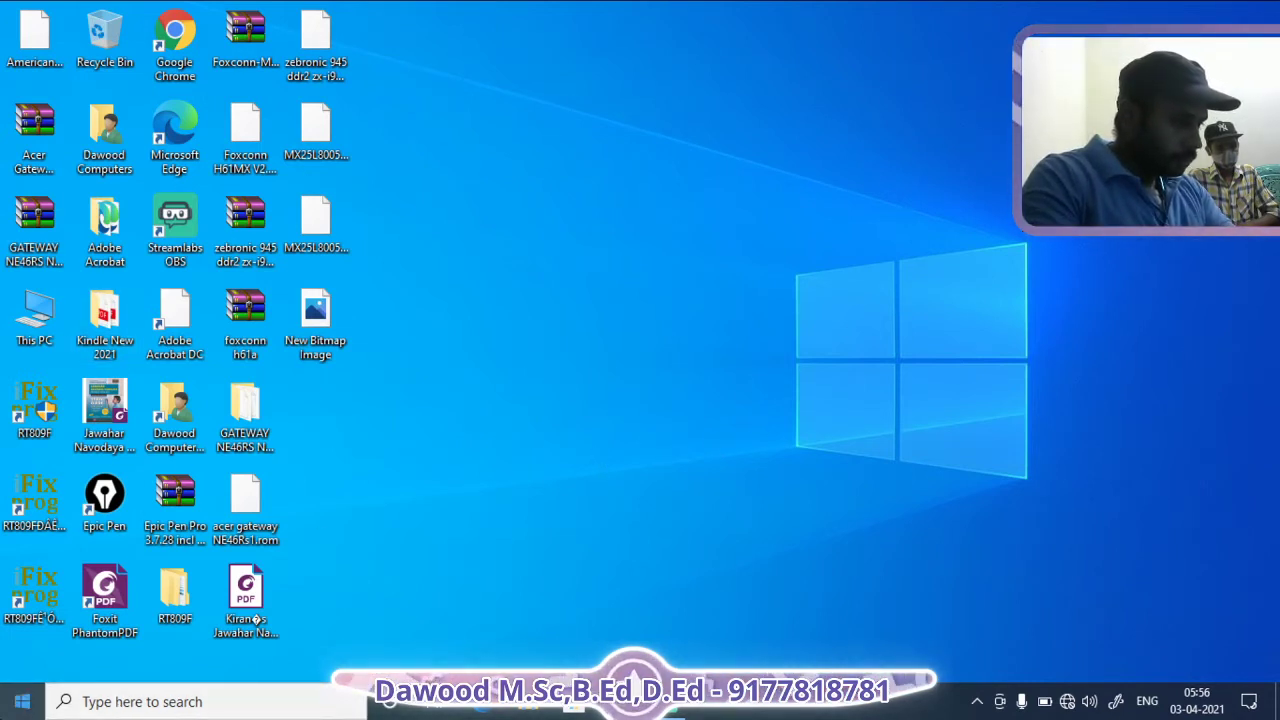
key("super")
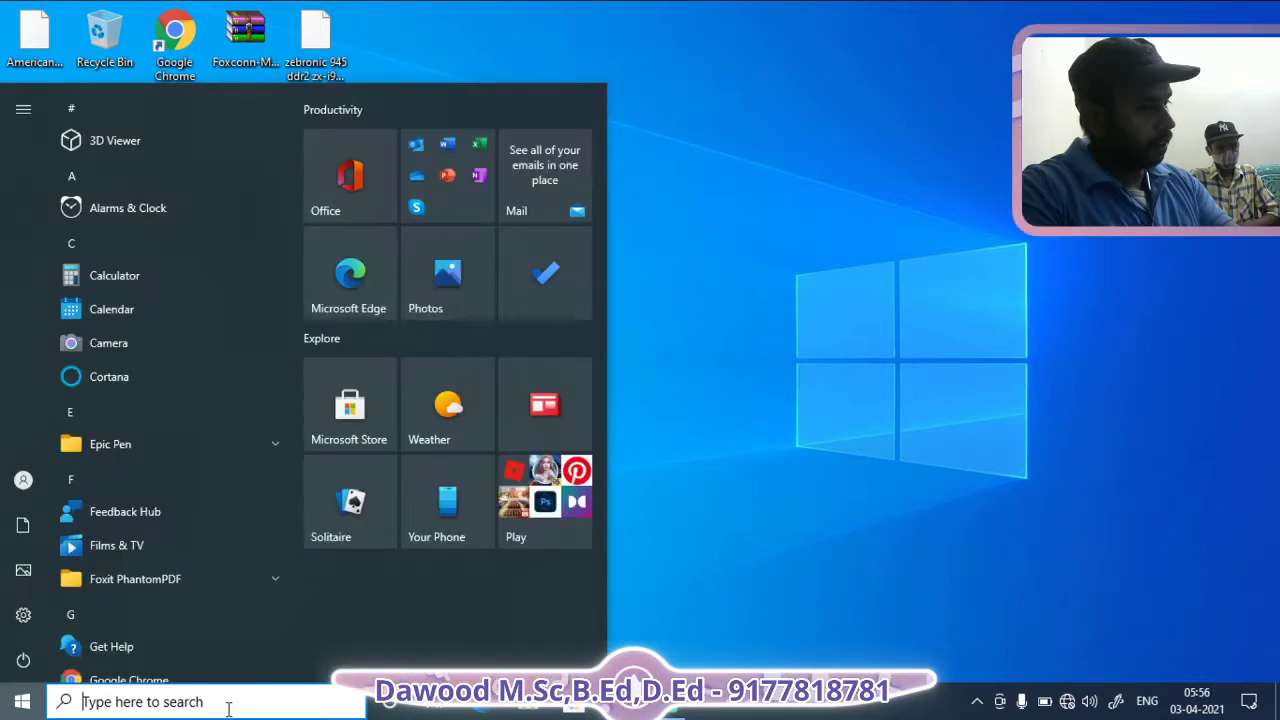
left_click(228, 705)
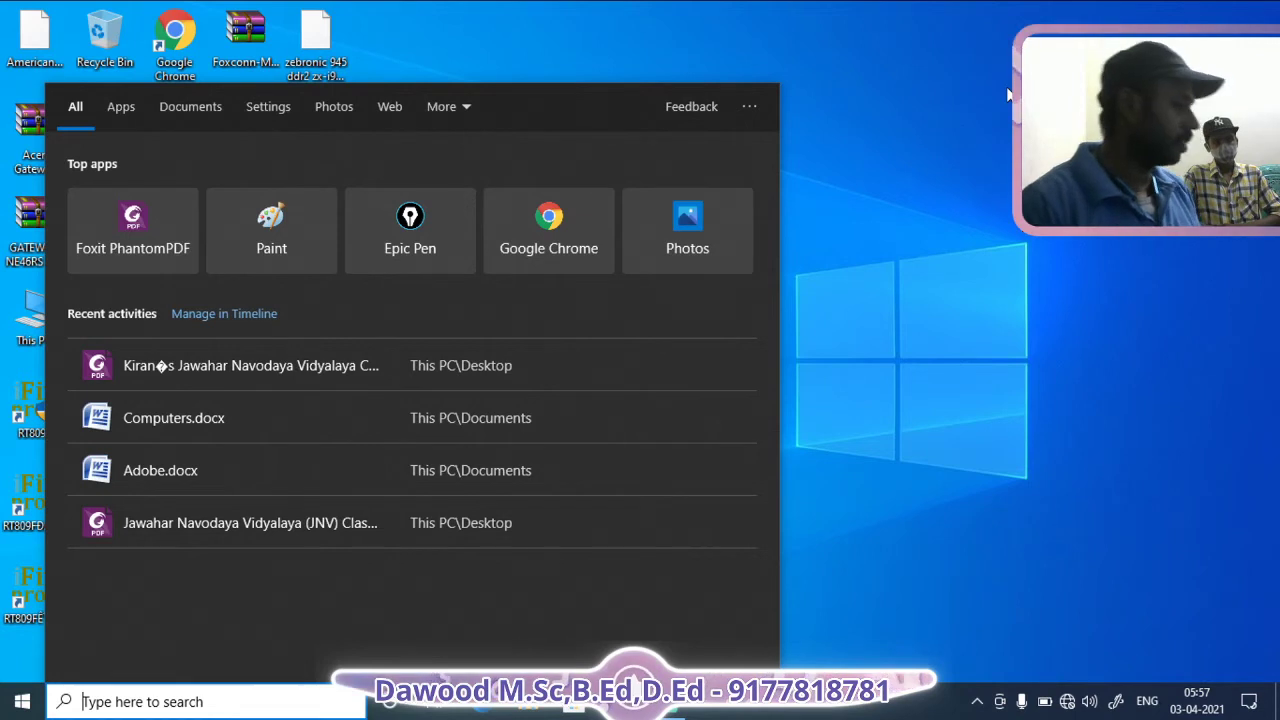
type("w")
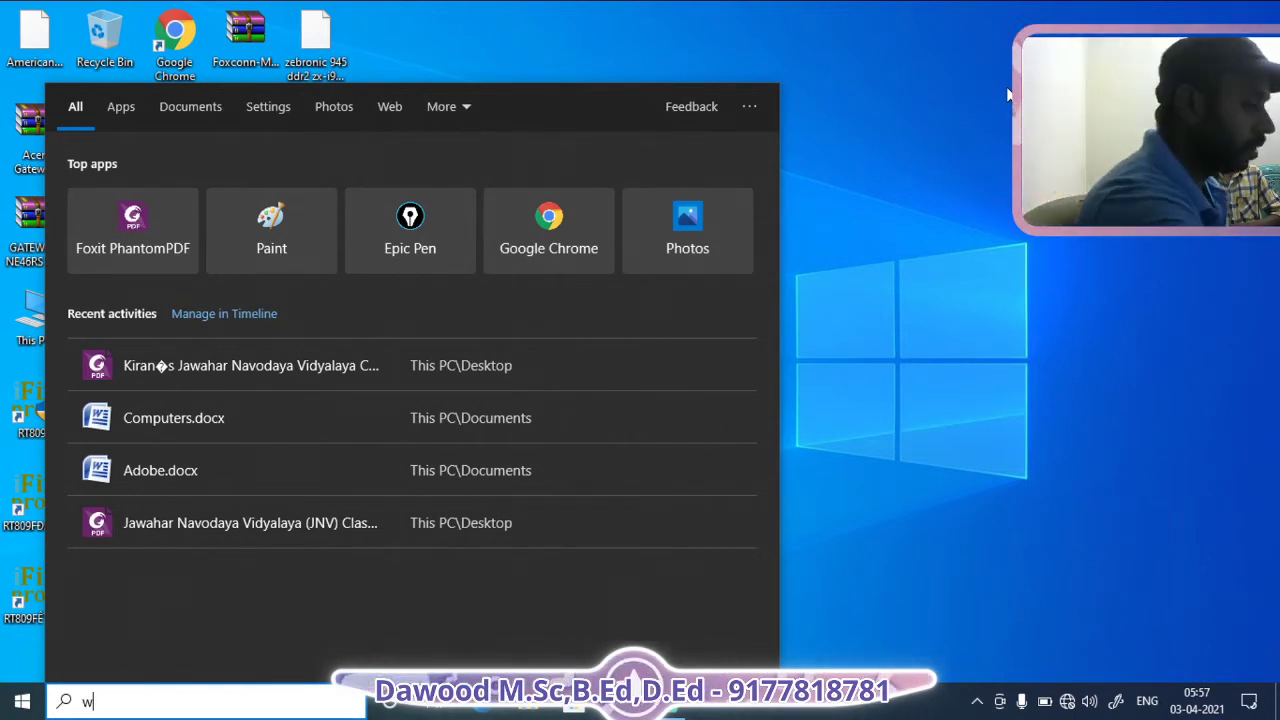
type("ord")
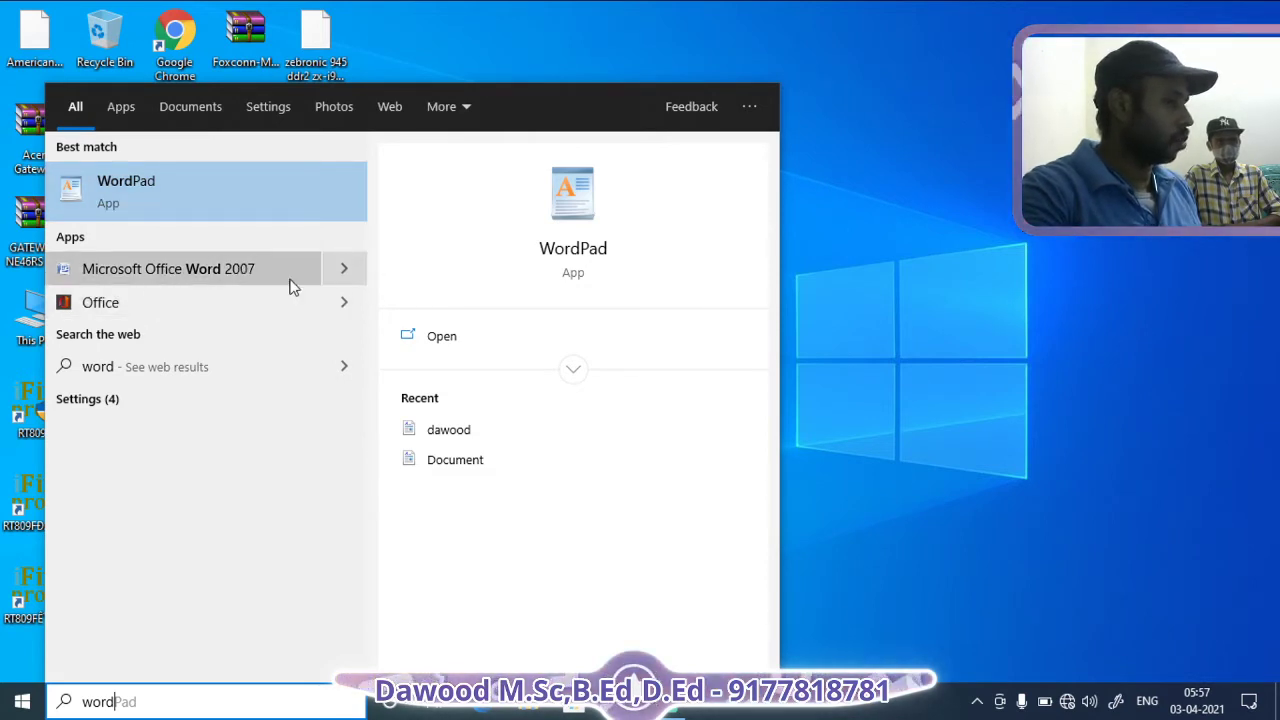
left_click(175, 280)
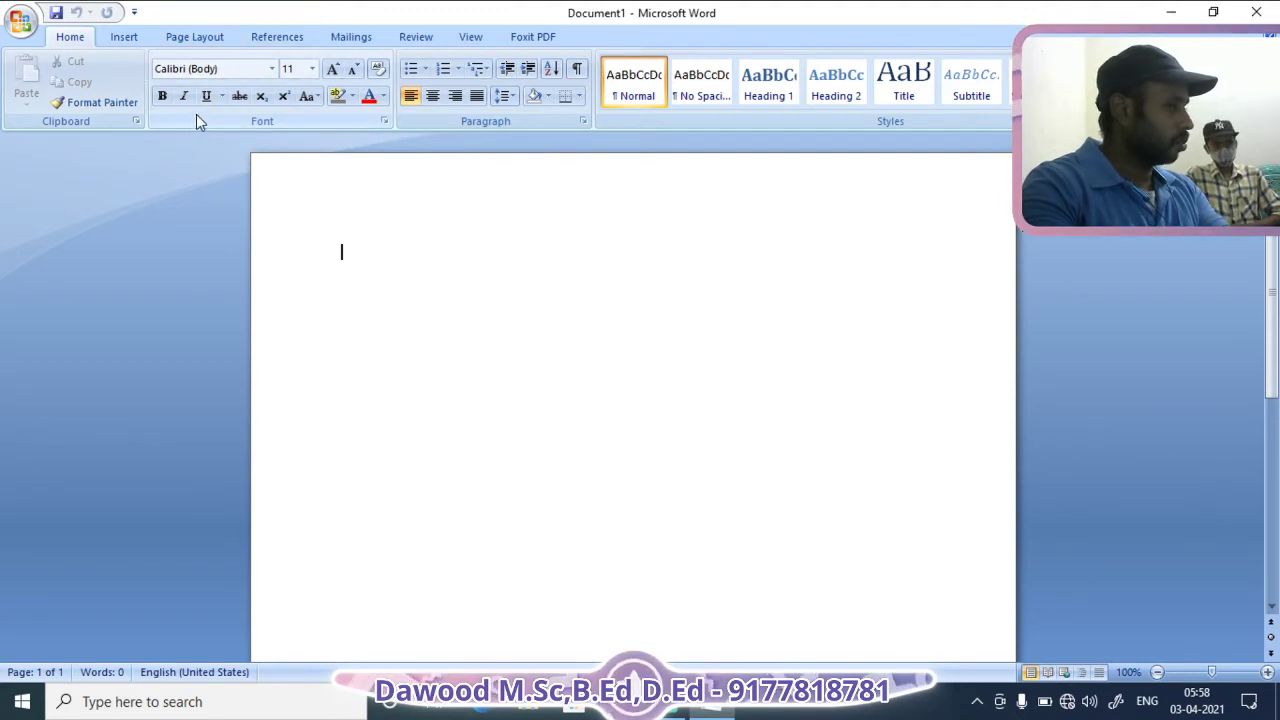
Open the Font dialog, drag it toward the centre, and cancel it unchanged
left_click(387, 122)
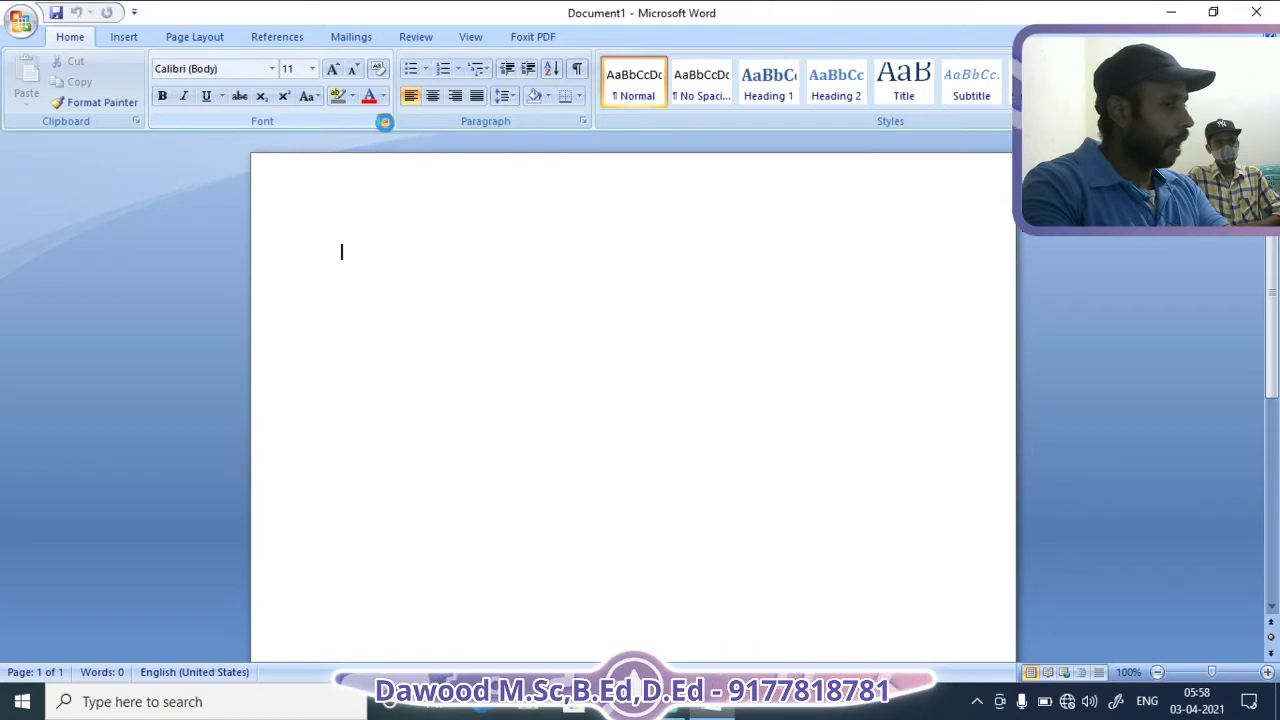
mouse_move(824, 84)
left_mouse_down()
mouse_move(507, 194)
mouse_move(614, 186)
mouse_move(605, 145)
left_mouse_up()
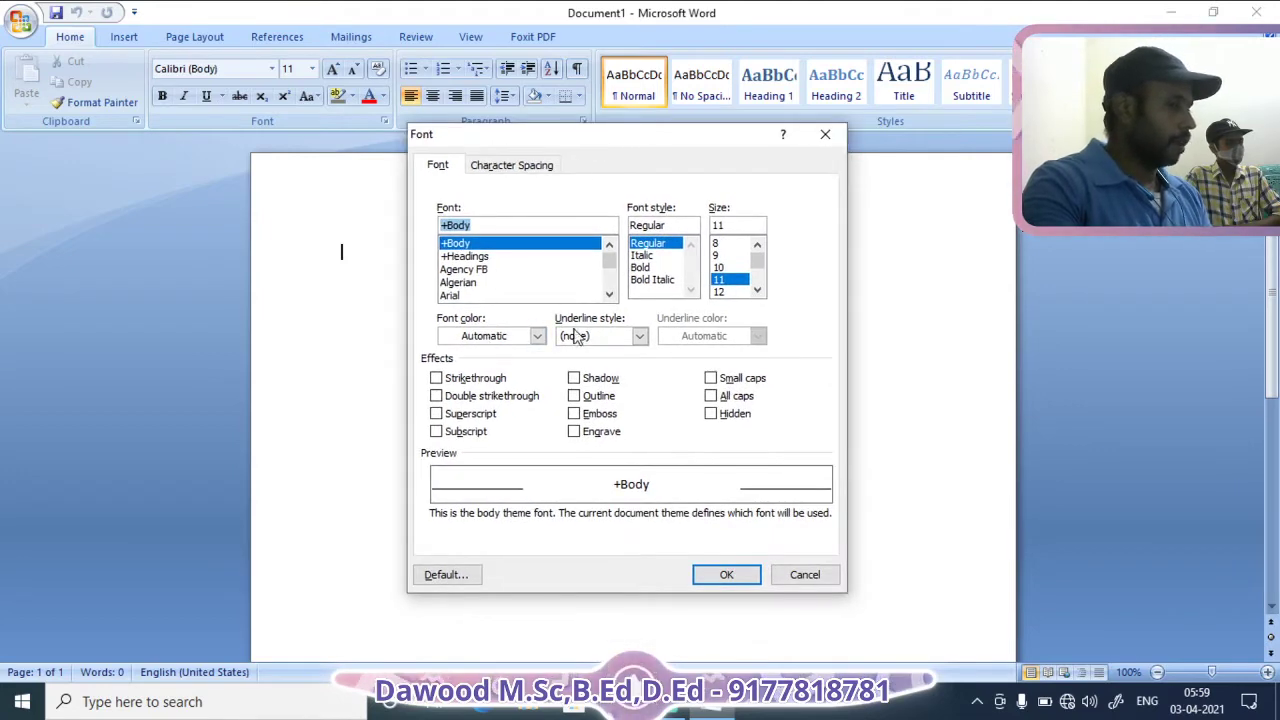
left_click(792, 577)
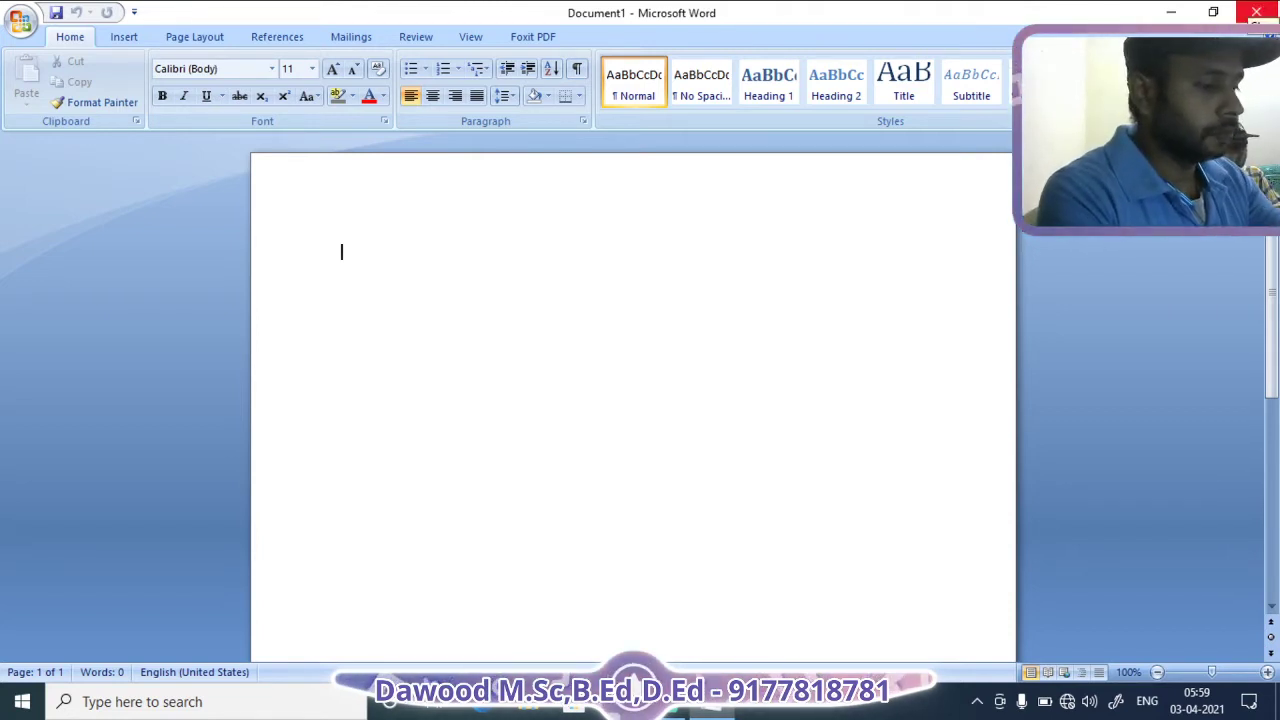
Type the title 'Computer couse' and correct 'couse' to 'course' via spelling suggestions
type("Comput")
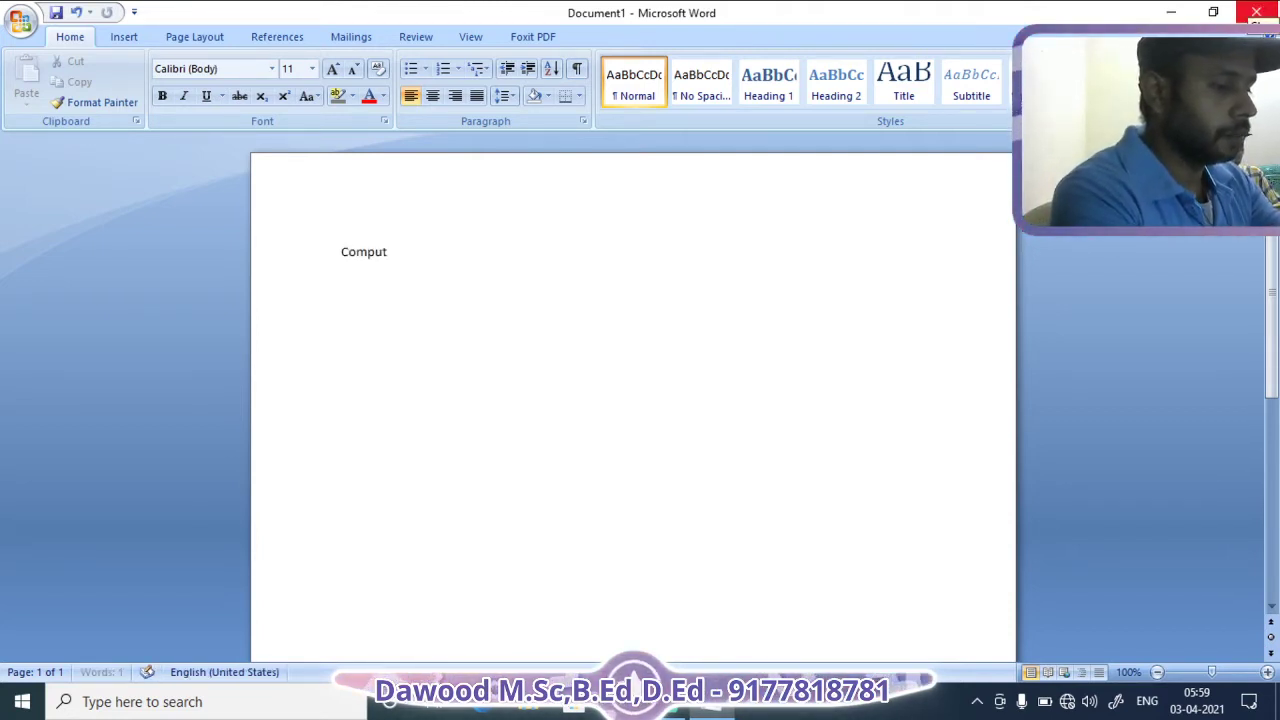
type("er cou")
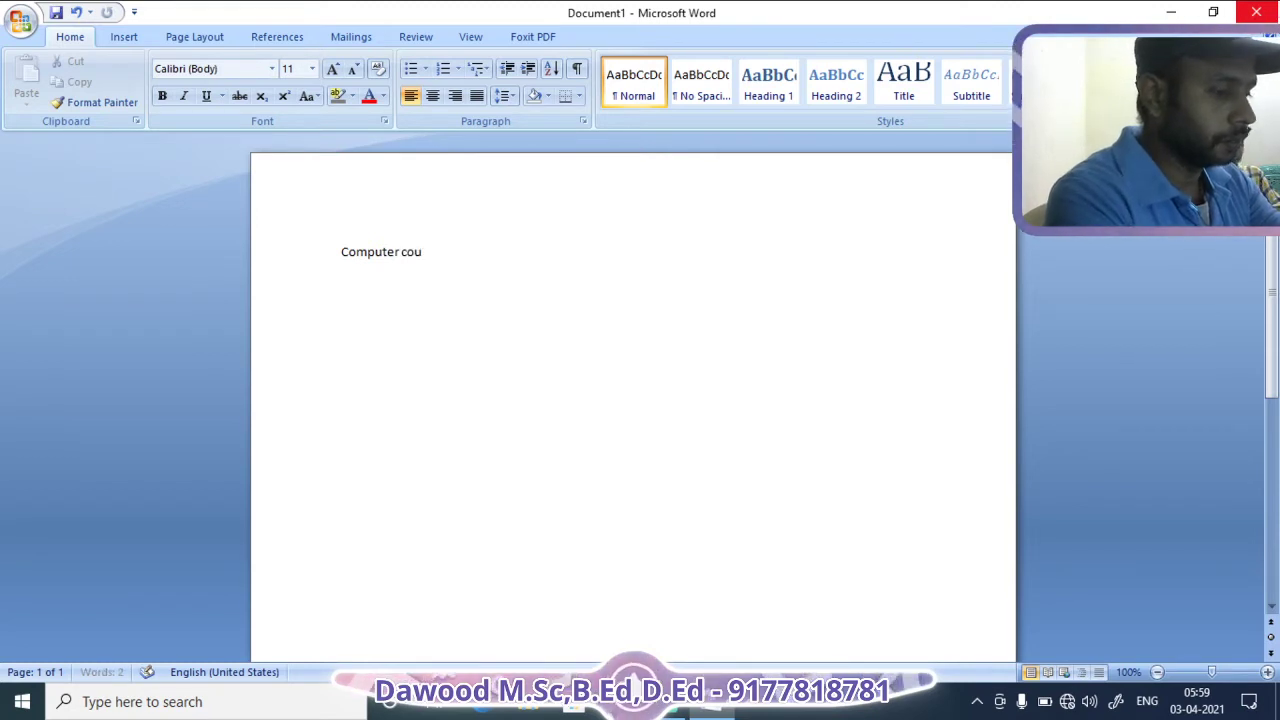
type("se")
key("Return")
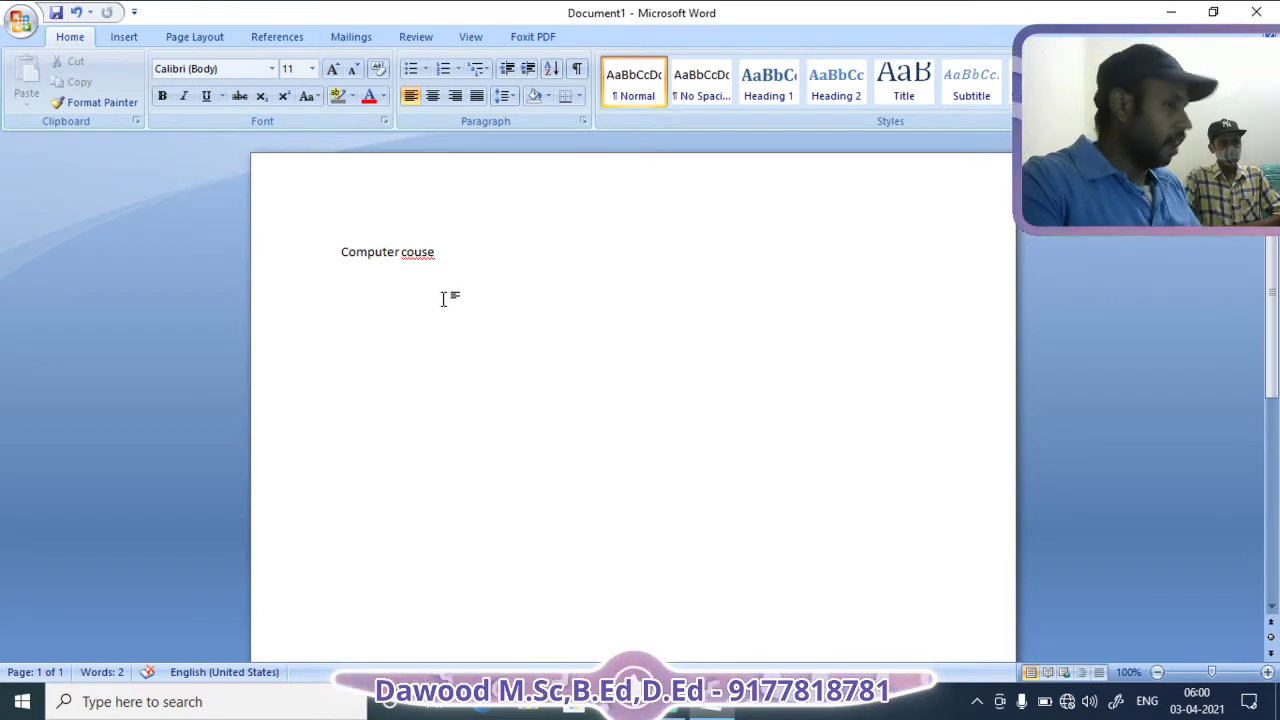
right_click(423, 252)
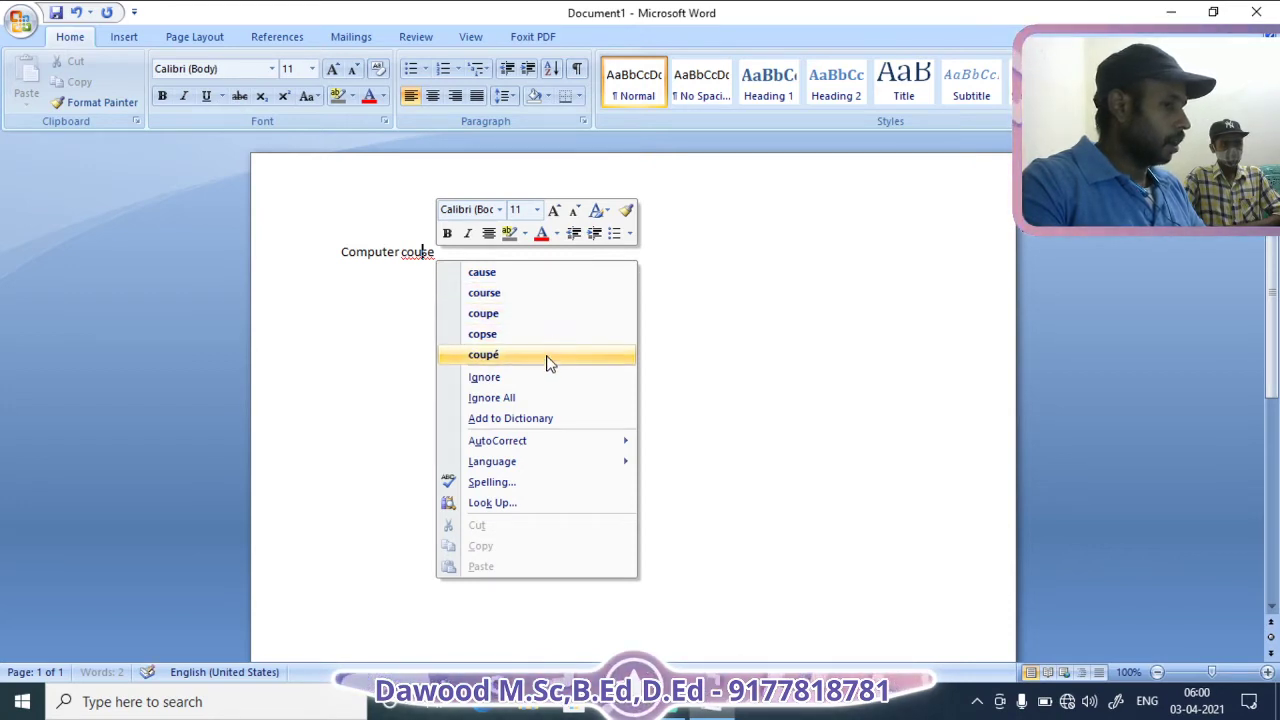
left_click(548, 295)
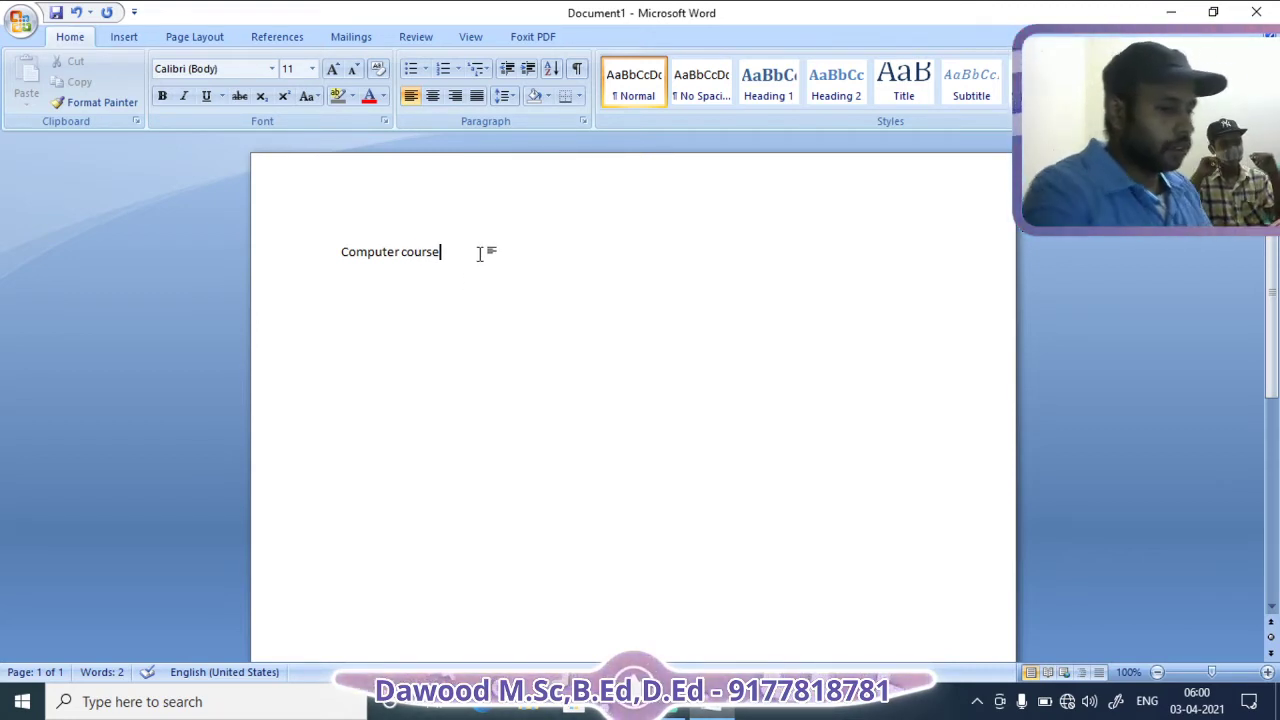
Type Ms Word, Ms Excel and Ms powerpoint on separate lines below the title
key("Return")
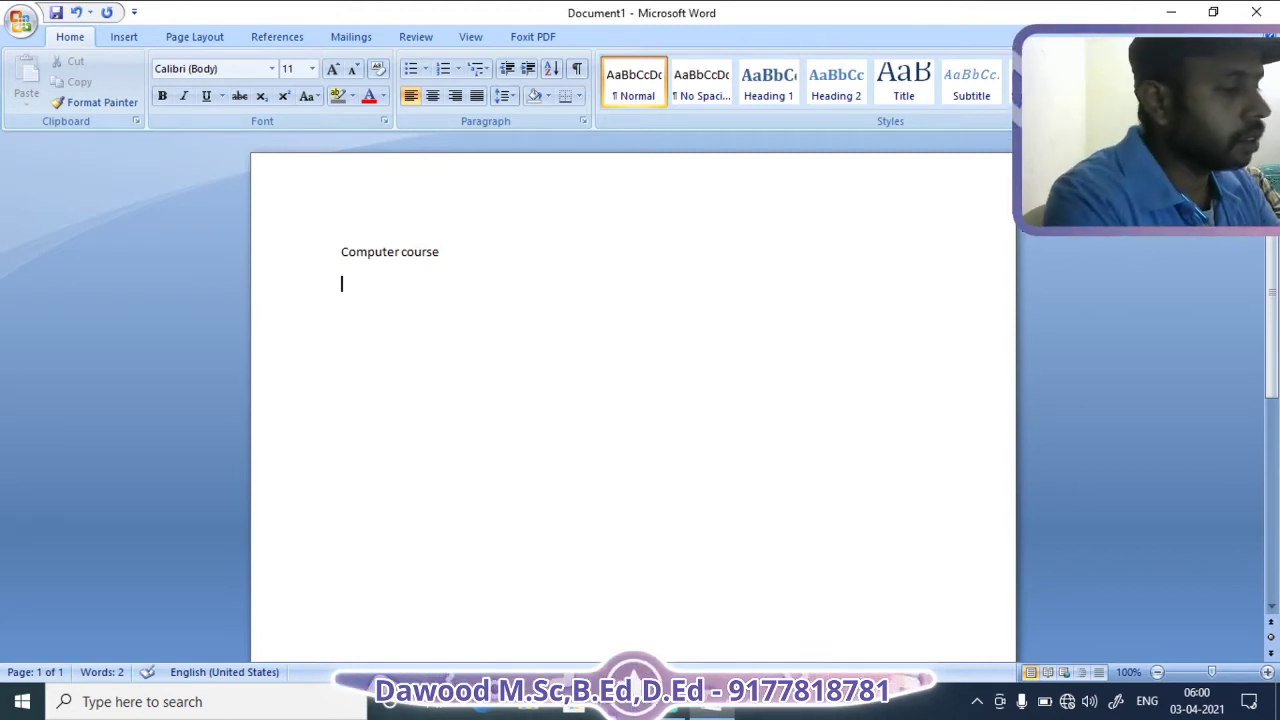
type("Ms Wod")
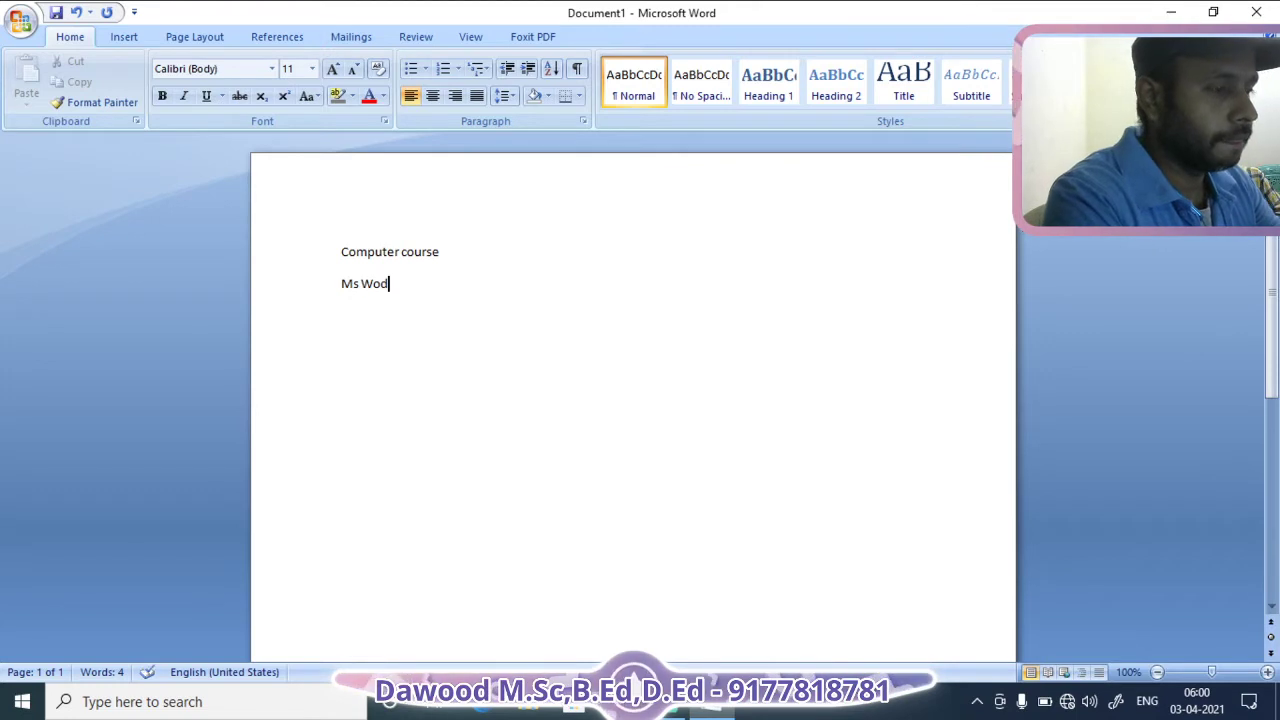
key("BackSpace")
type("rd")
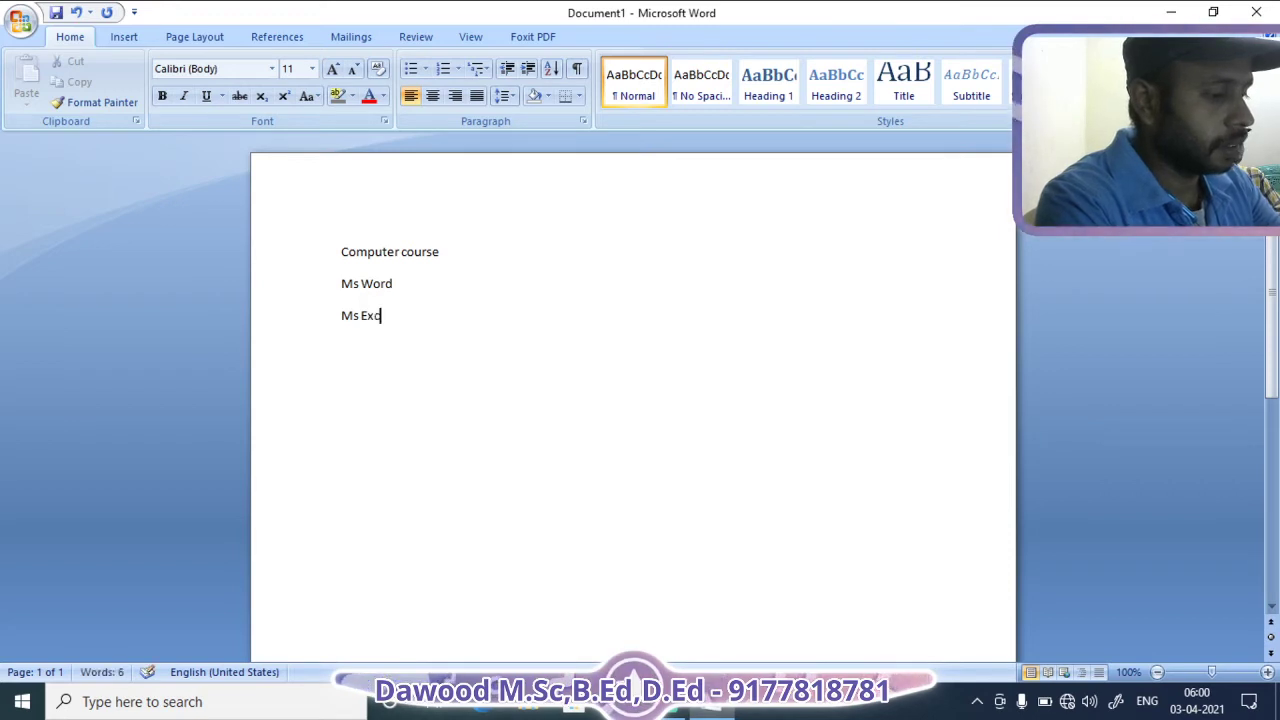
type("el")
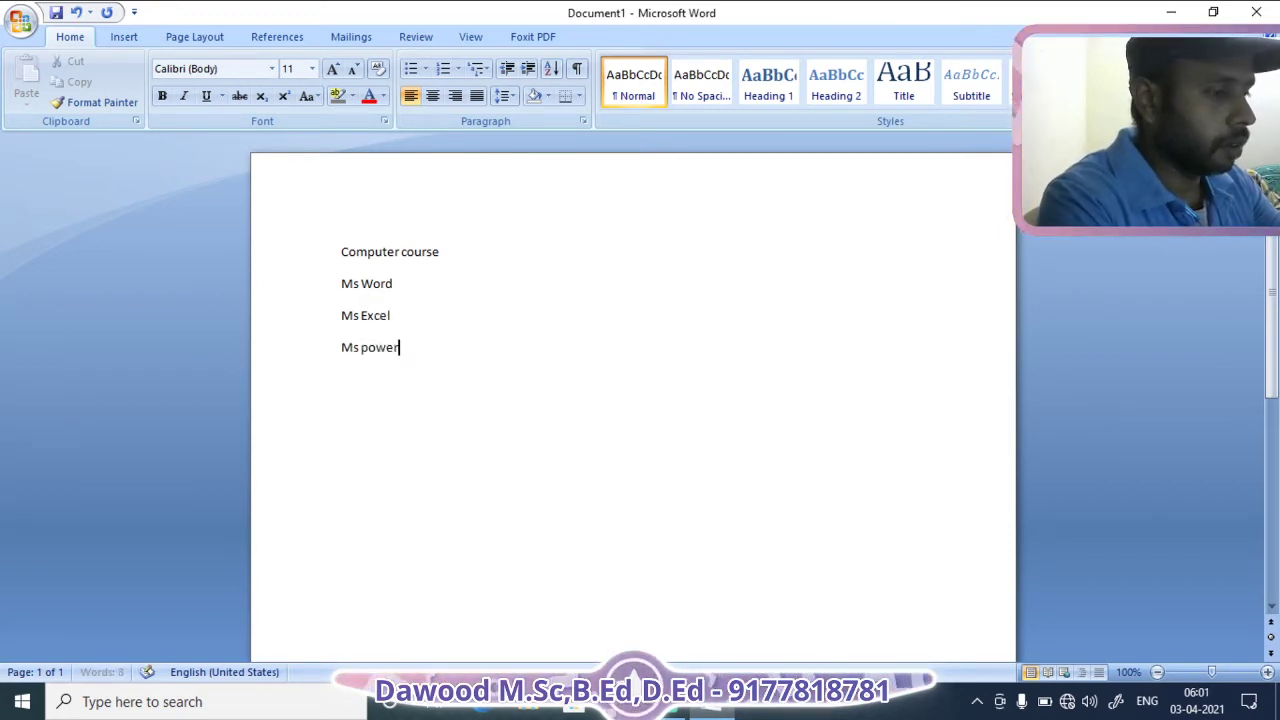
type("point")
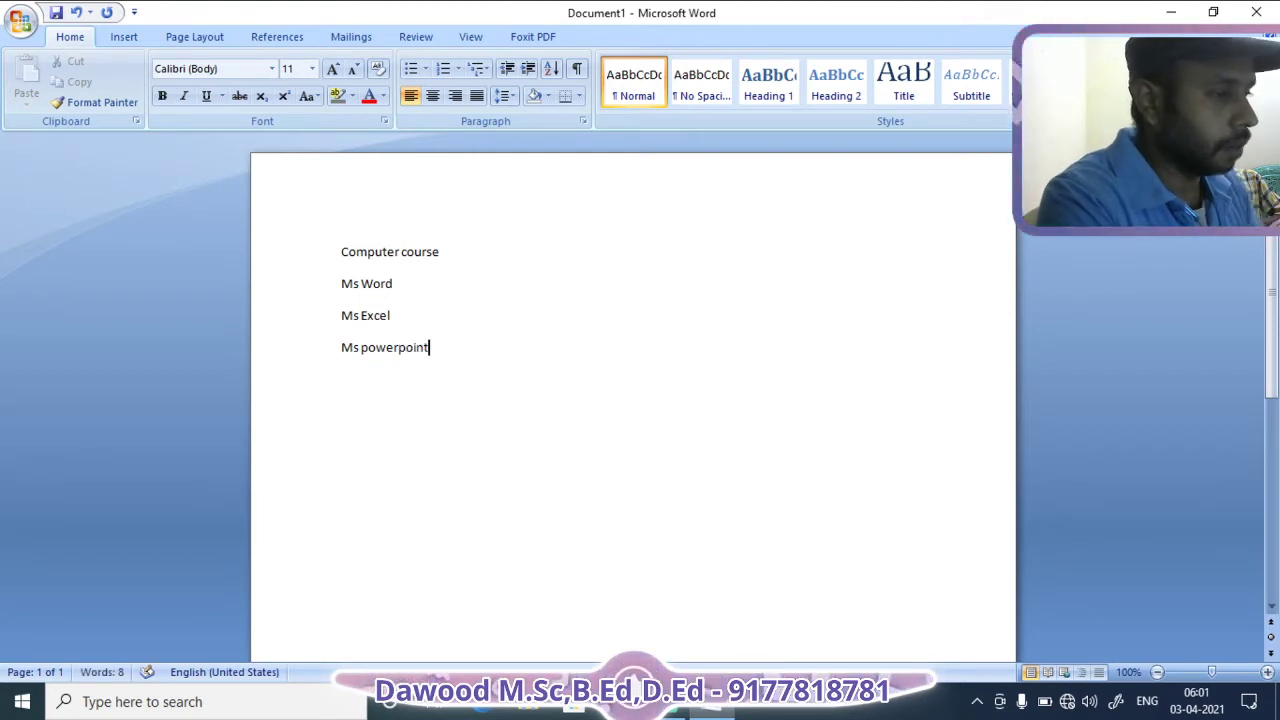
key("Return")
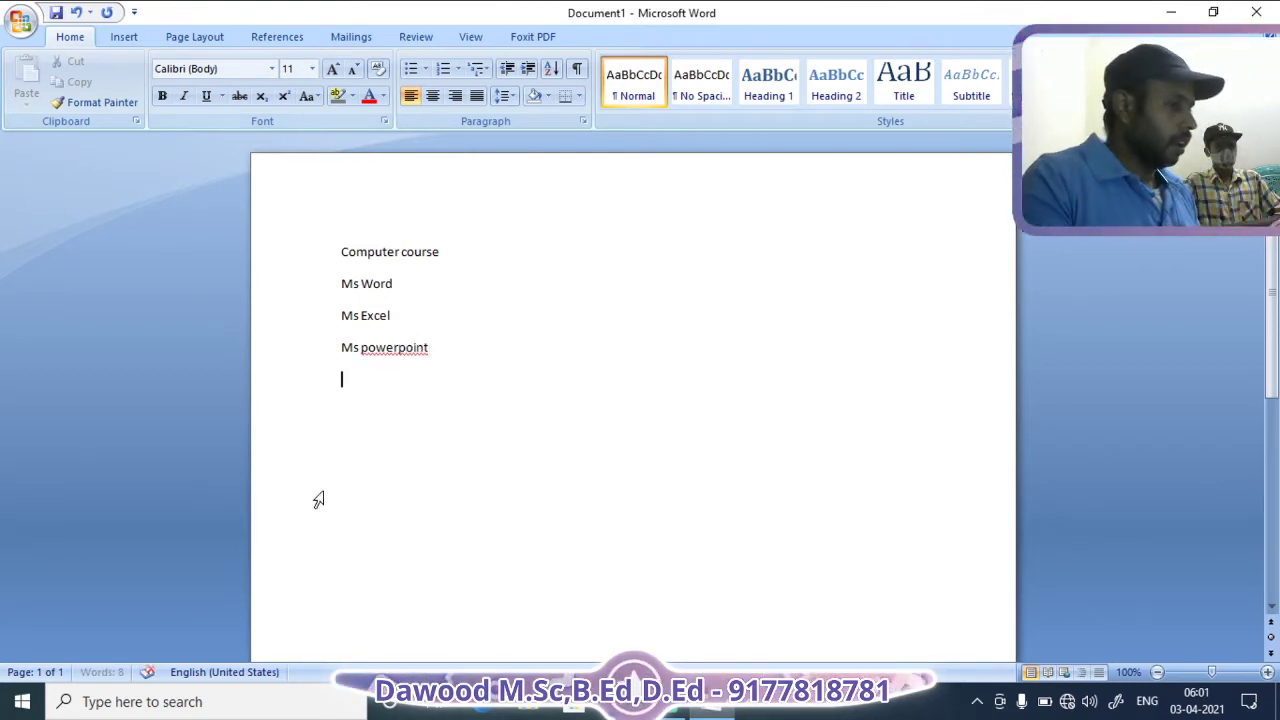
Correct 'powerpoint' to 'Power point' using the spelling suggestions
right_click(389, 350)
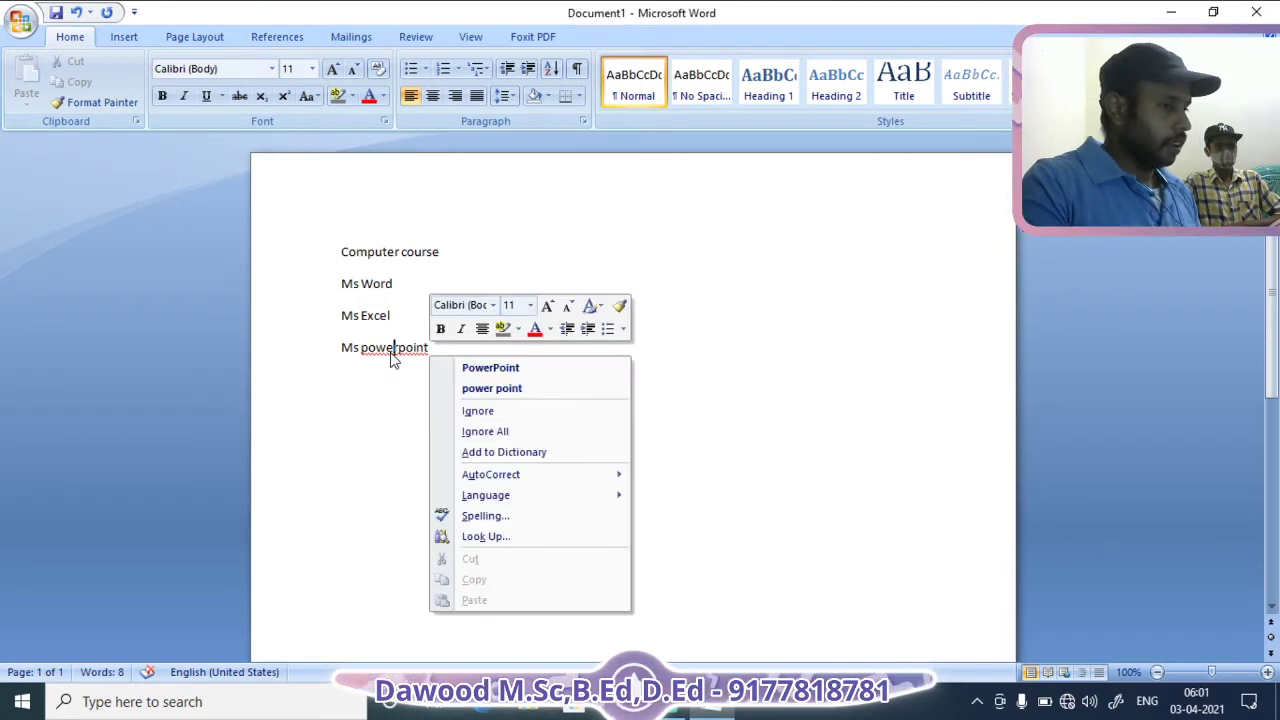
left_click(531, 389)
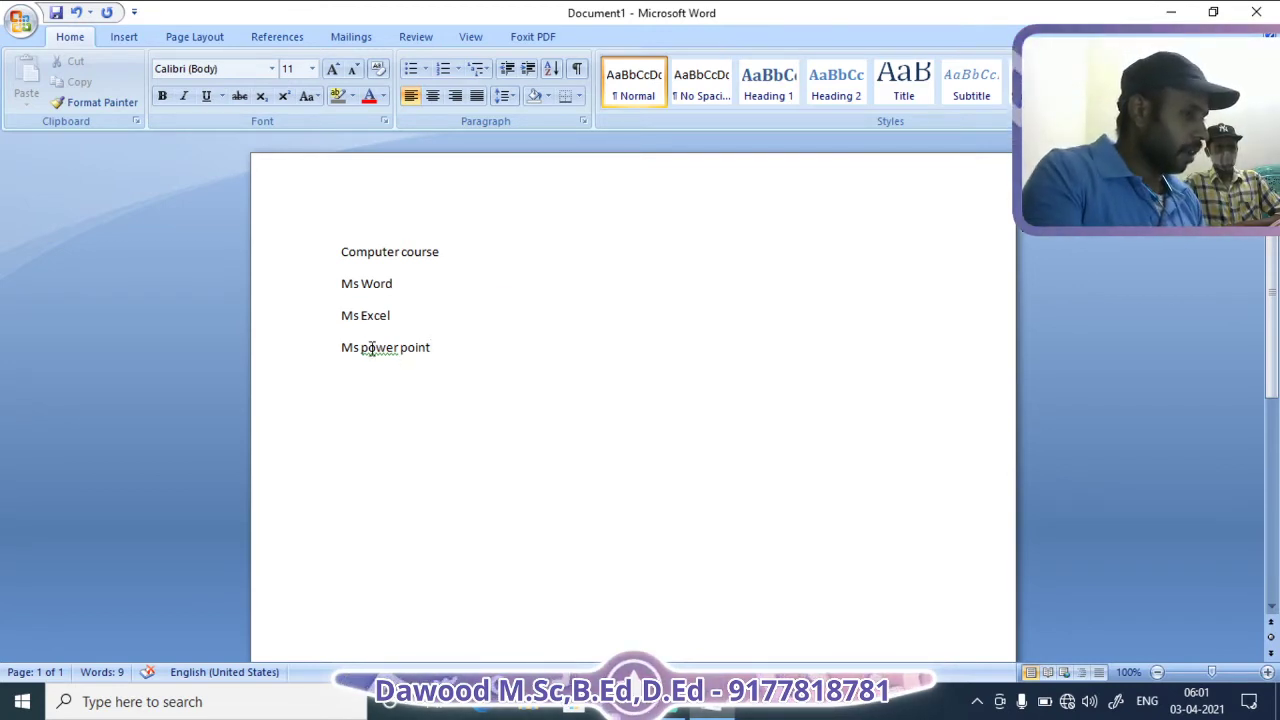
right_click(371, 348)
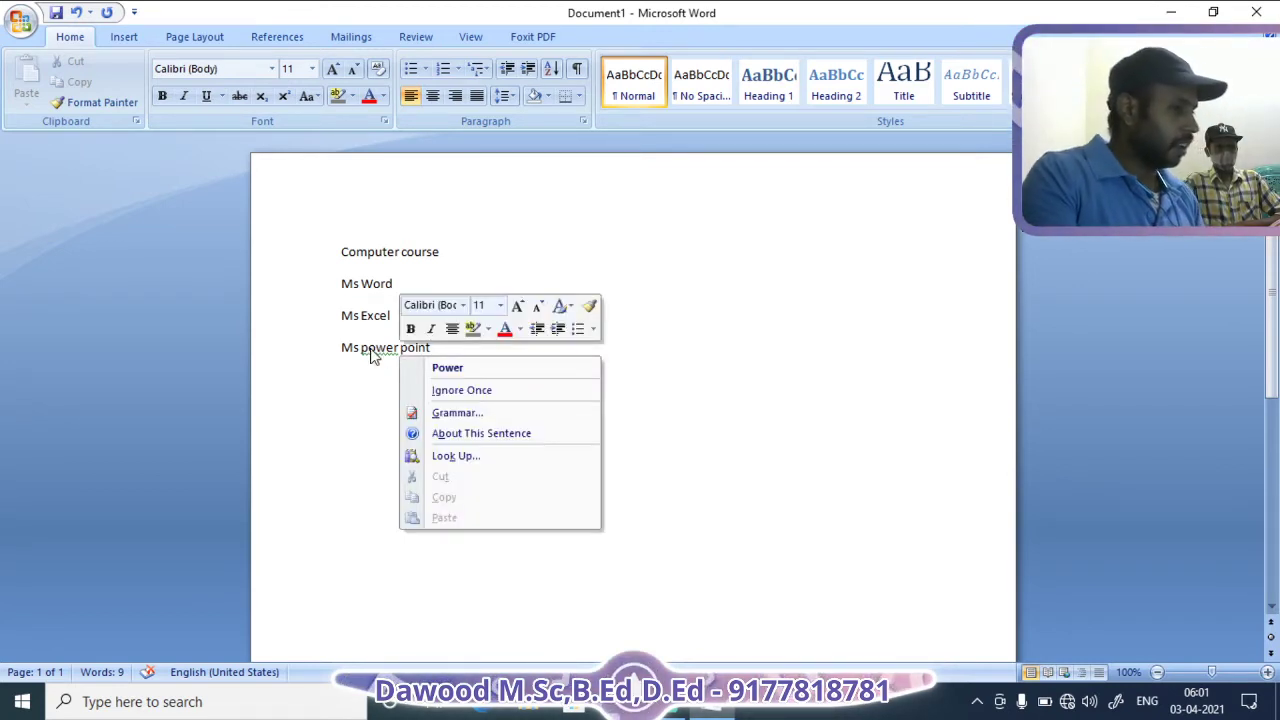
left_click(476, 370)
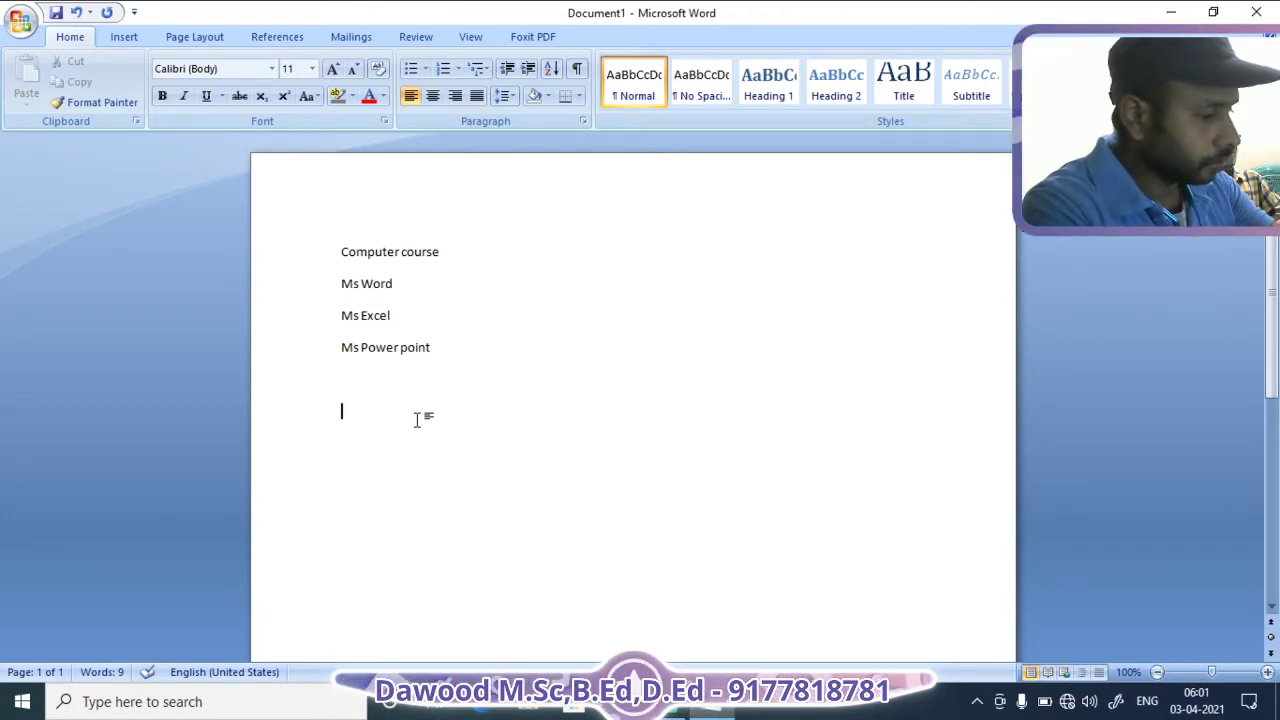
Type a person's name on a new line and keep its spelling unchanged
type("Dawood")
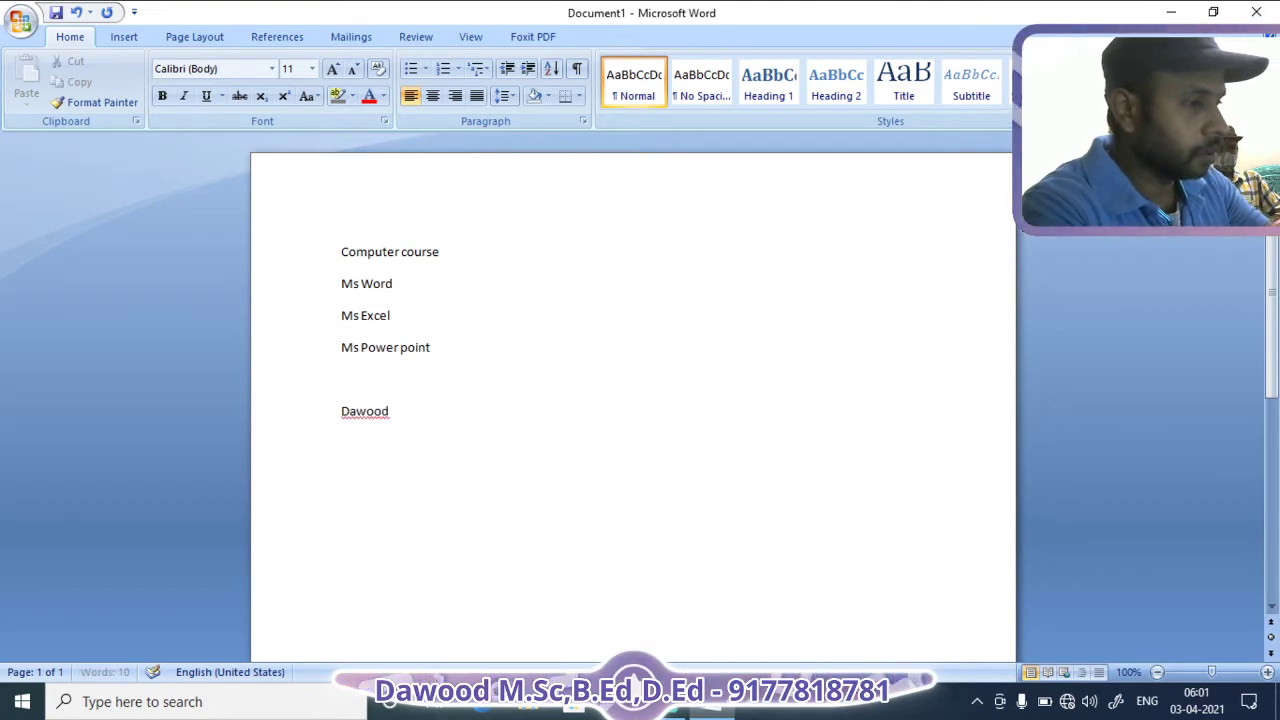
key("Return")
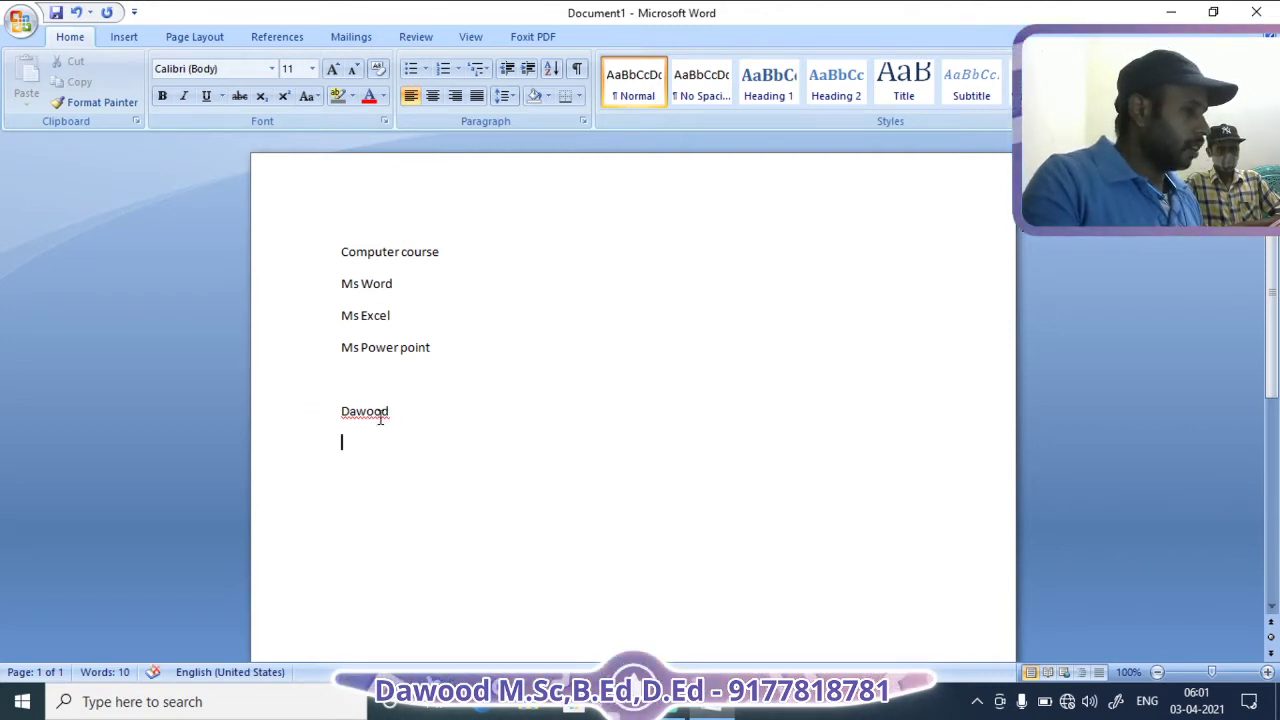
right_click(380, 420)
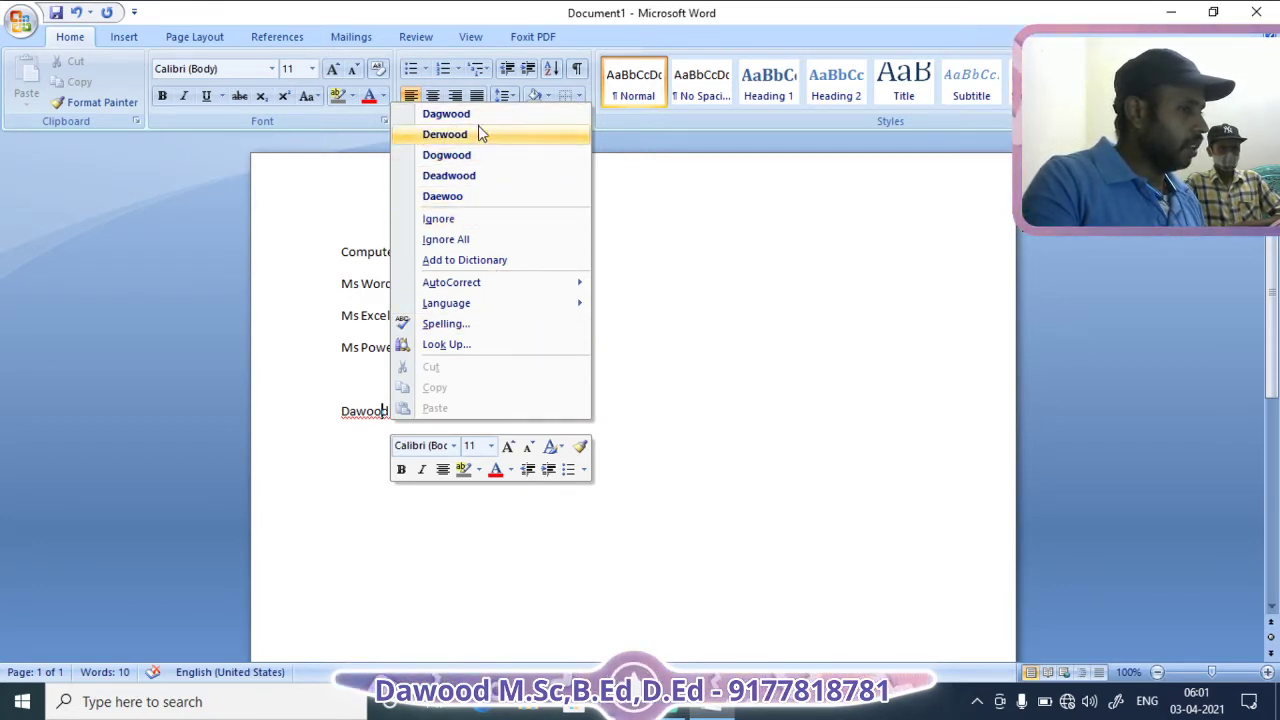
left_click(739, 415)
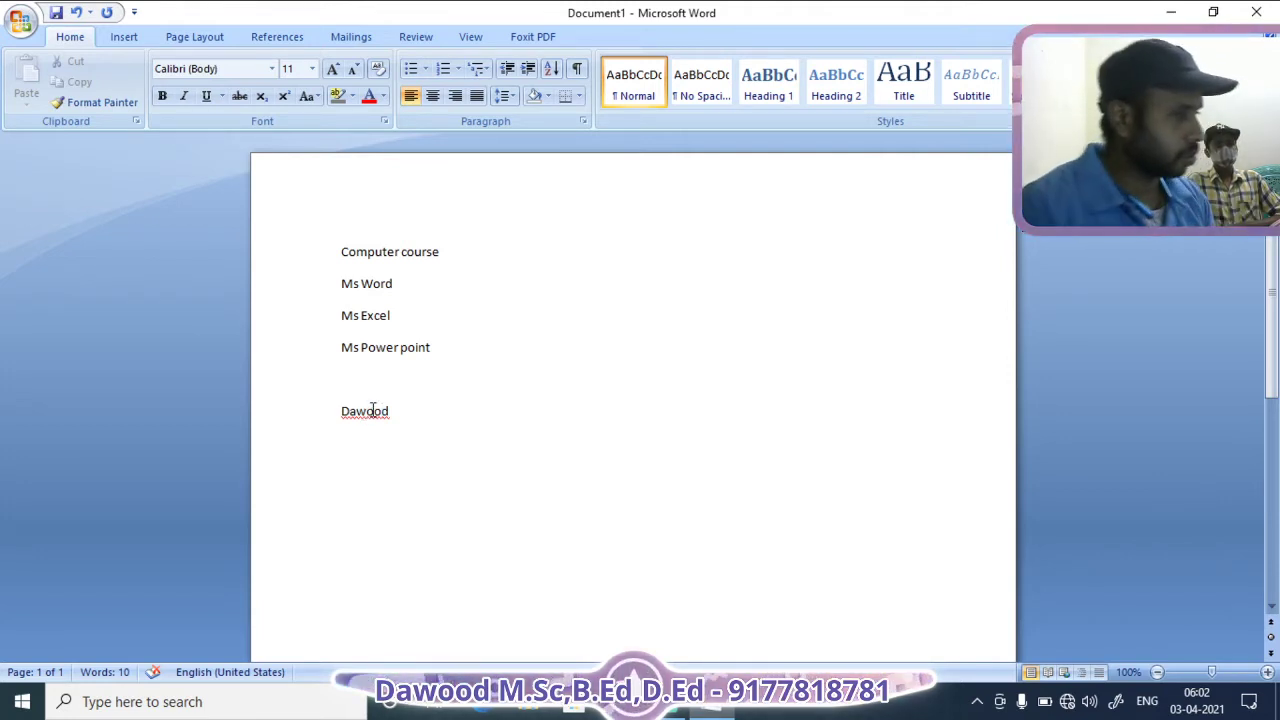
Format the Computer course heading in 24 pt Algerian
left_click(455, 355)
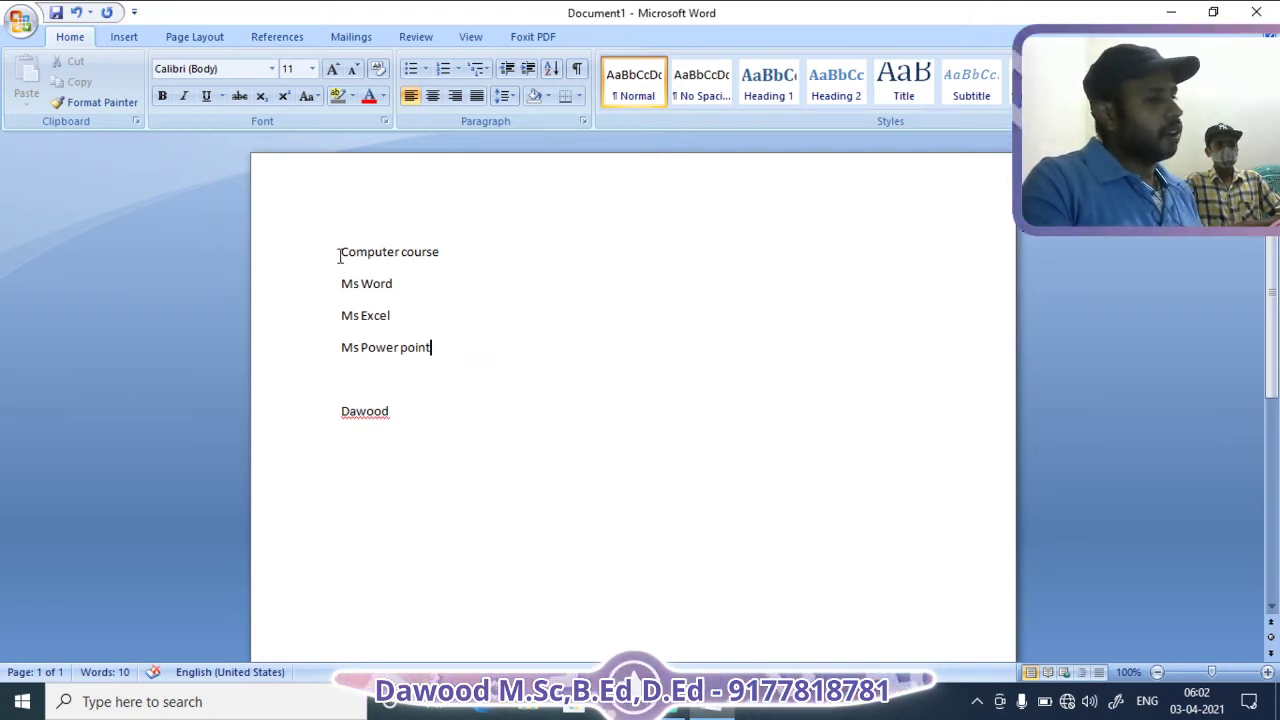
left_click_drag(339, 255, 445, 254)
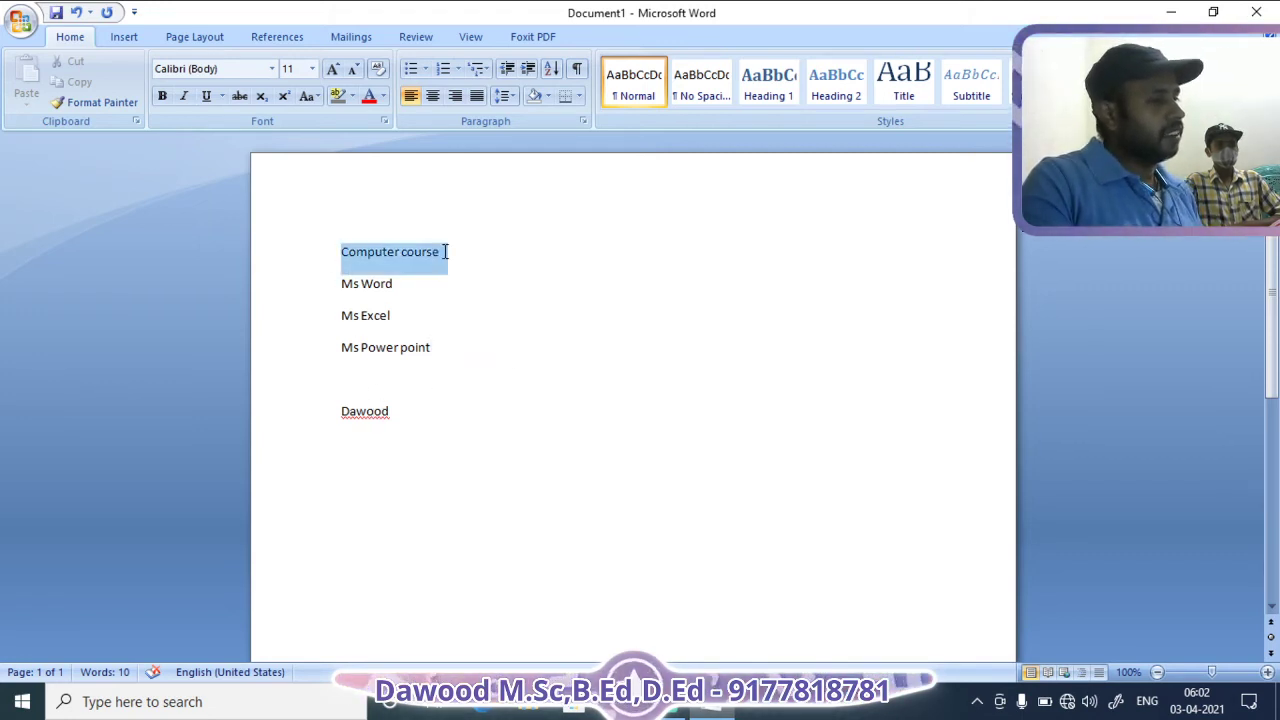
left_click(271, 68)
left_click(220, 327)
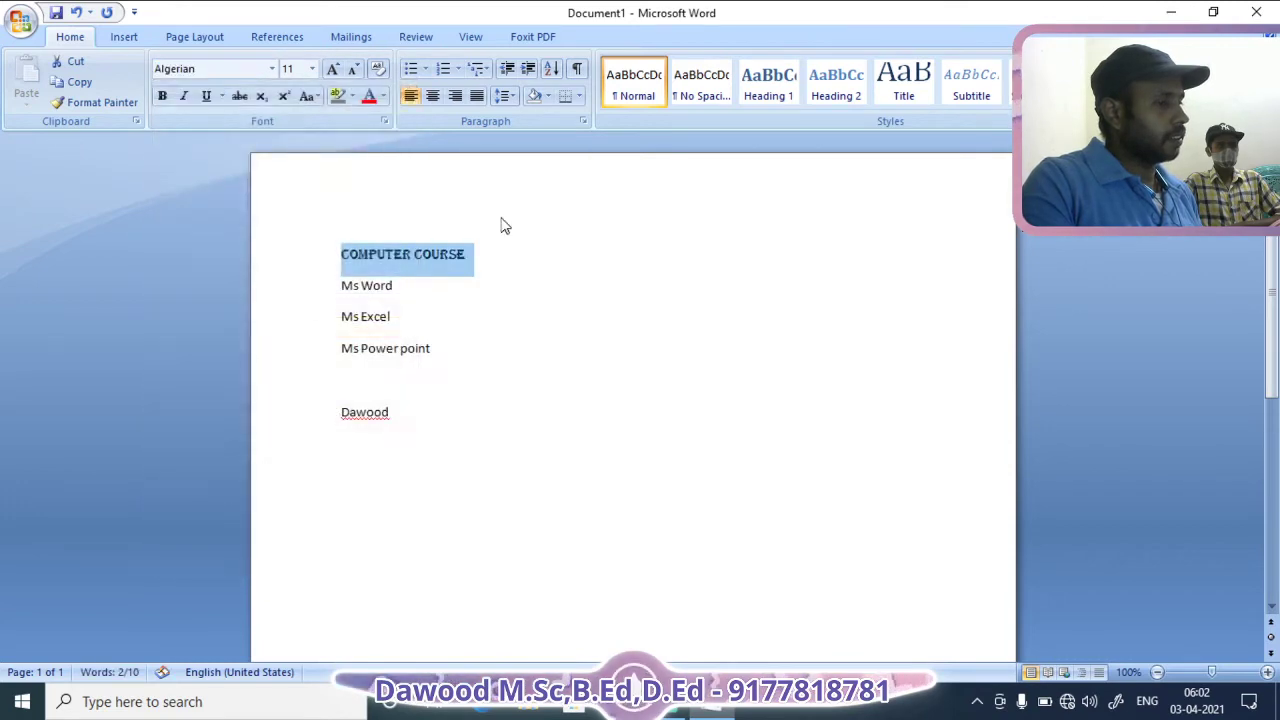
left_click(312, 68)
left_click(296, 243)
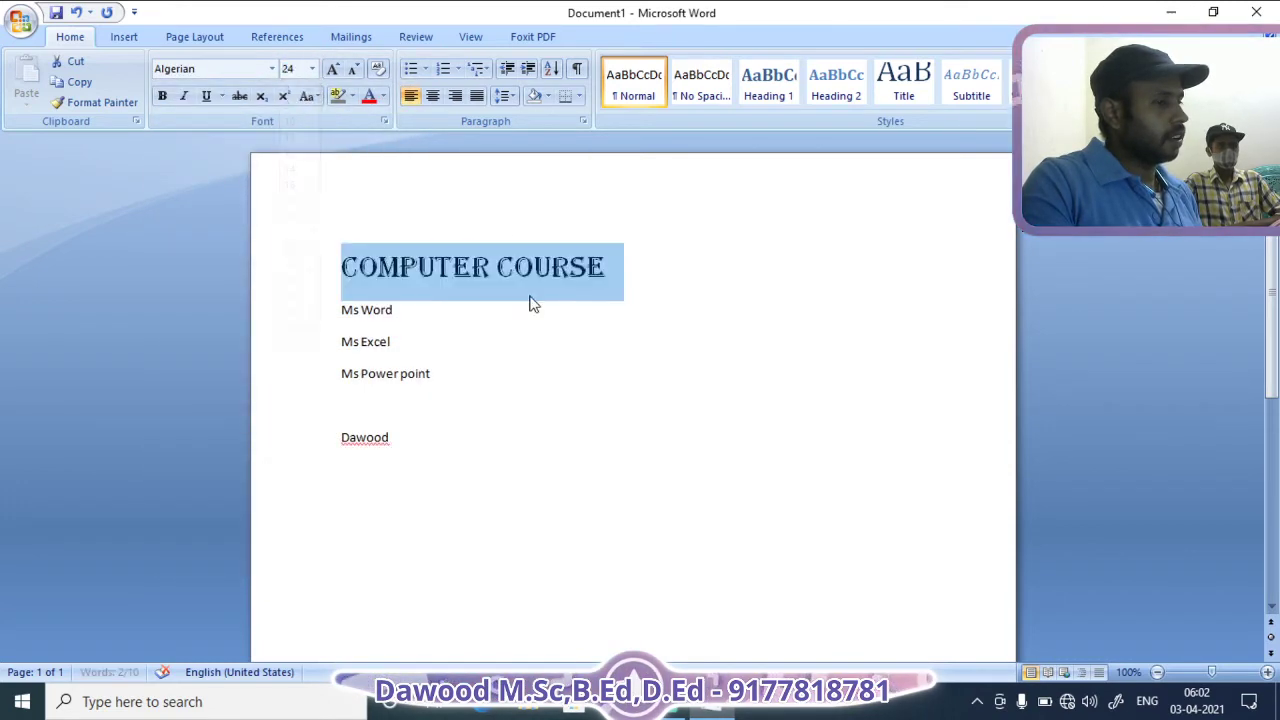
left_click(531, 303)
Bullet the three program lines, then replace the name with the 'Features of computer' text
left_click_drag(340, 308, 434, 376)
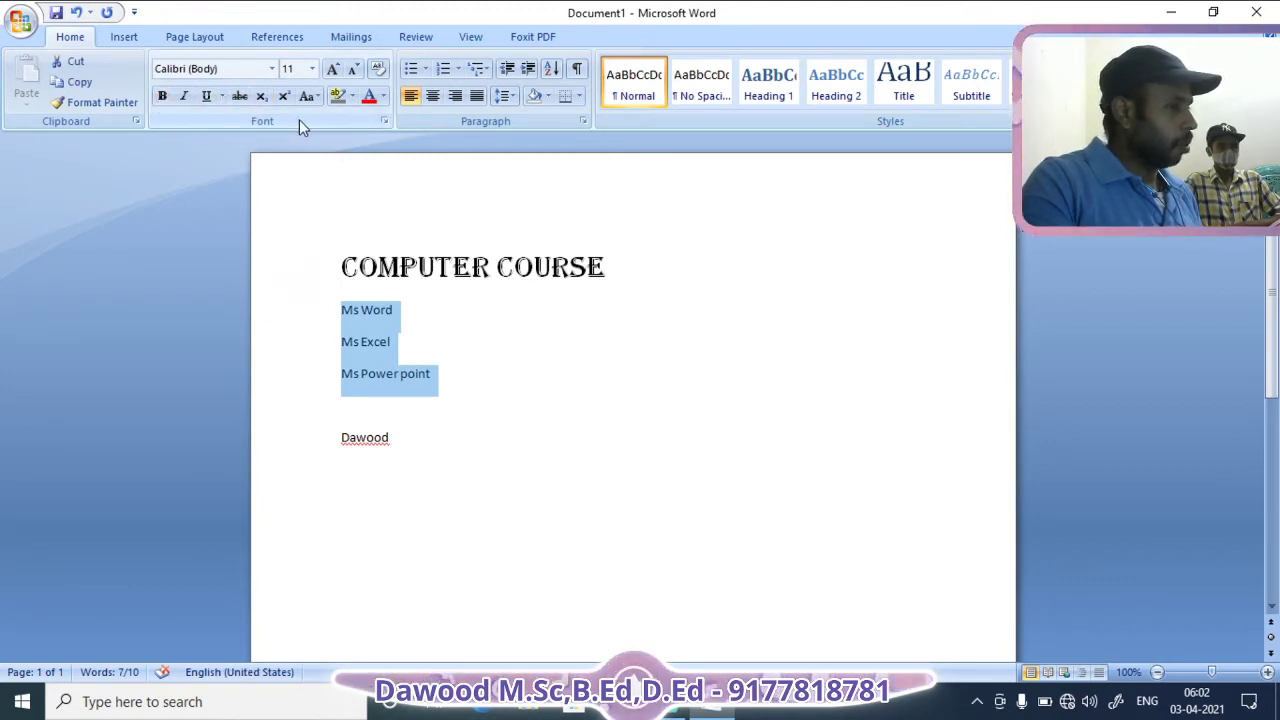
left_click(414, 75)
left_click(411, 405)
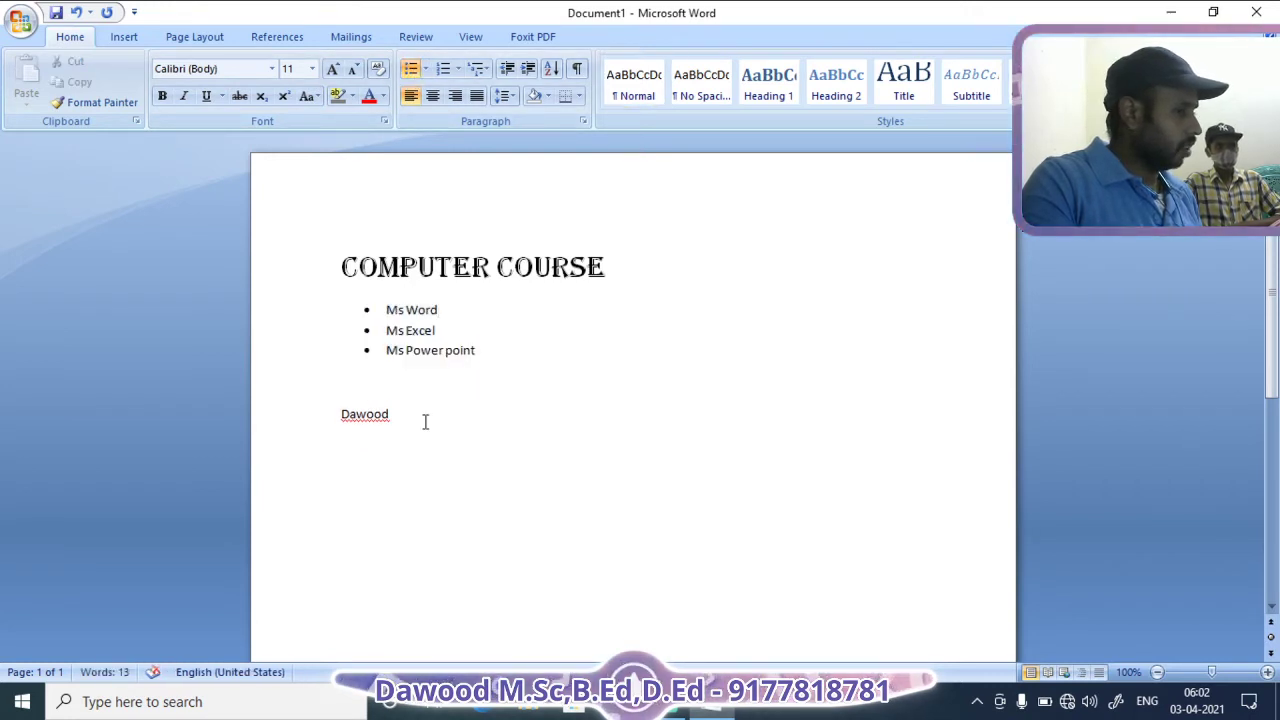
key("BackSpace")
key("BackSpace")
key("BackSpace")
key("BackSpace")
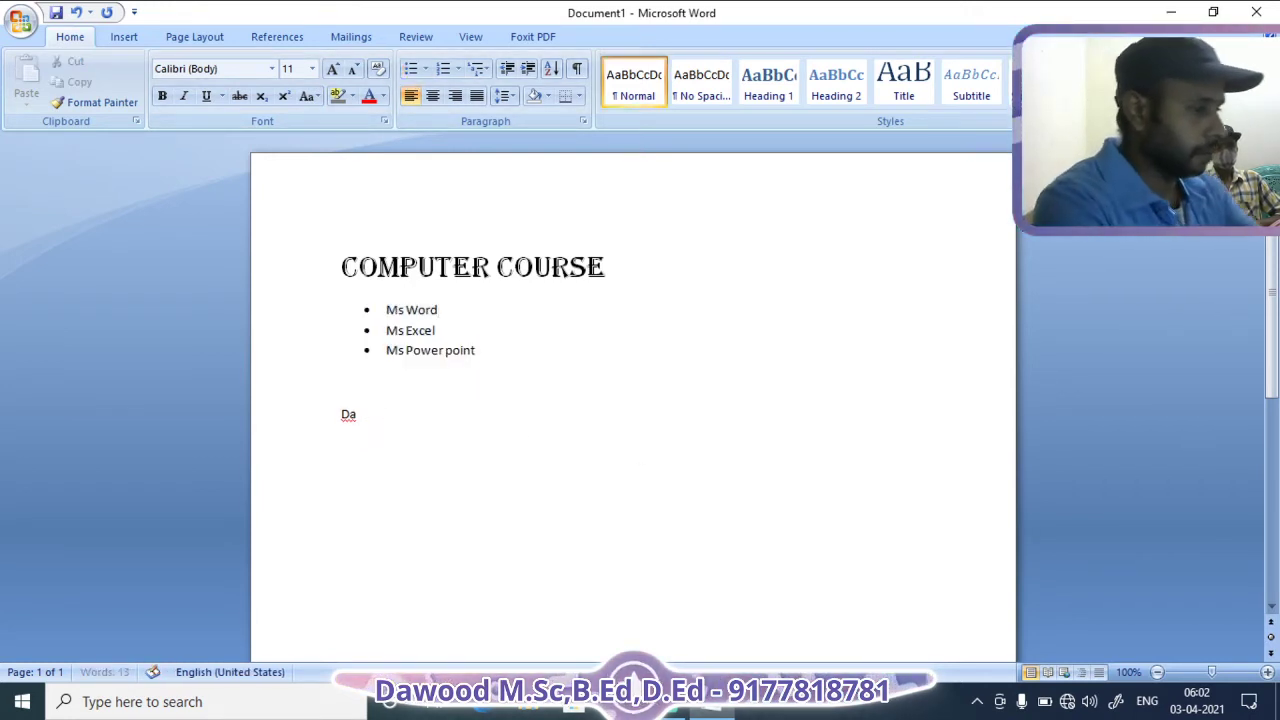
key("BackSpace")
key("BackSpace")
type("Fe")
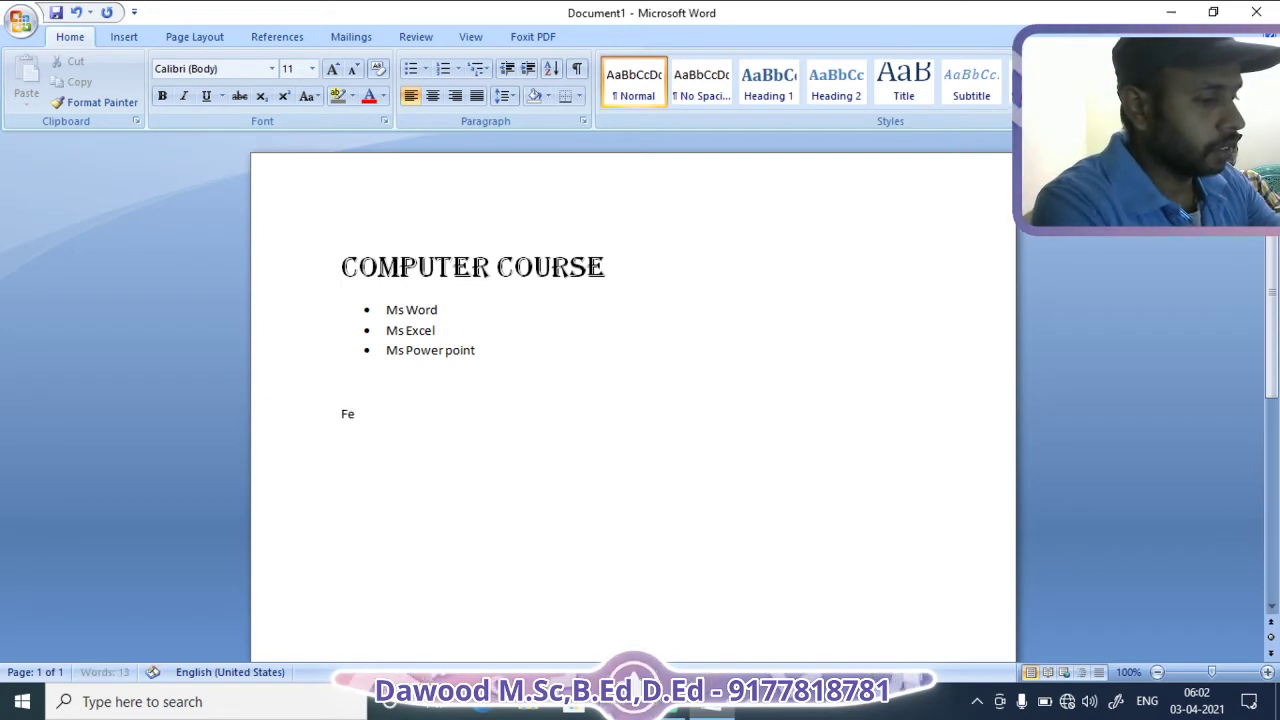
type("atures")
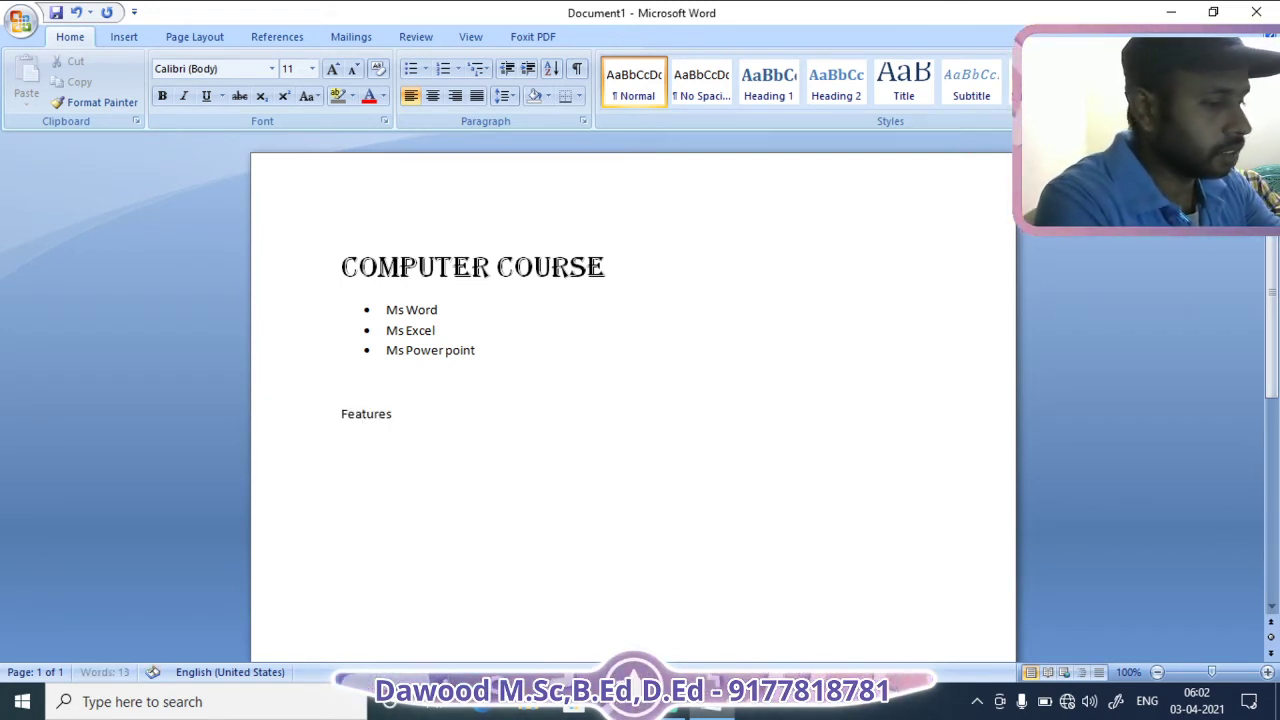
type(" of computer ")
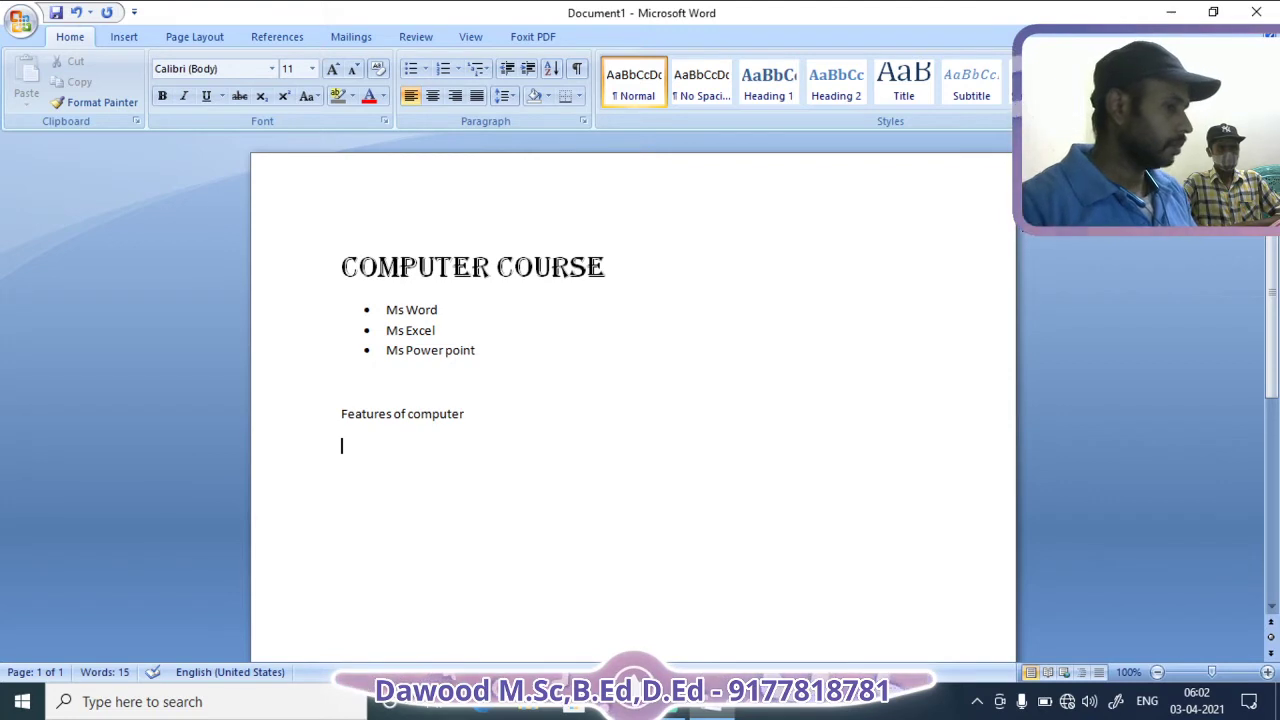
type("Camp")
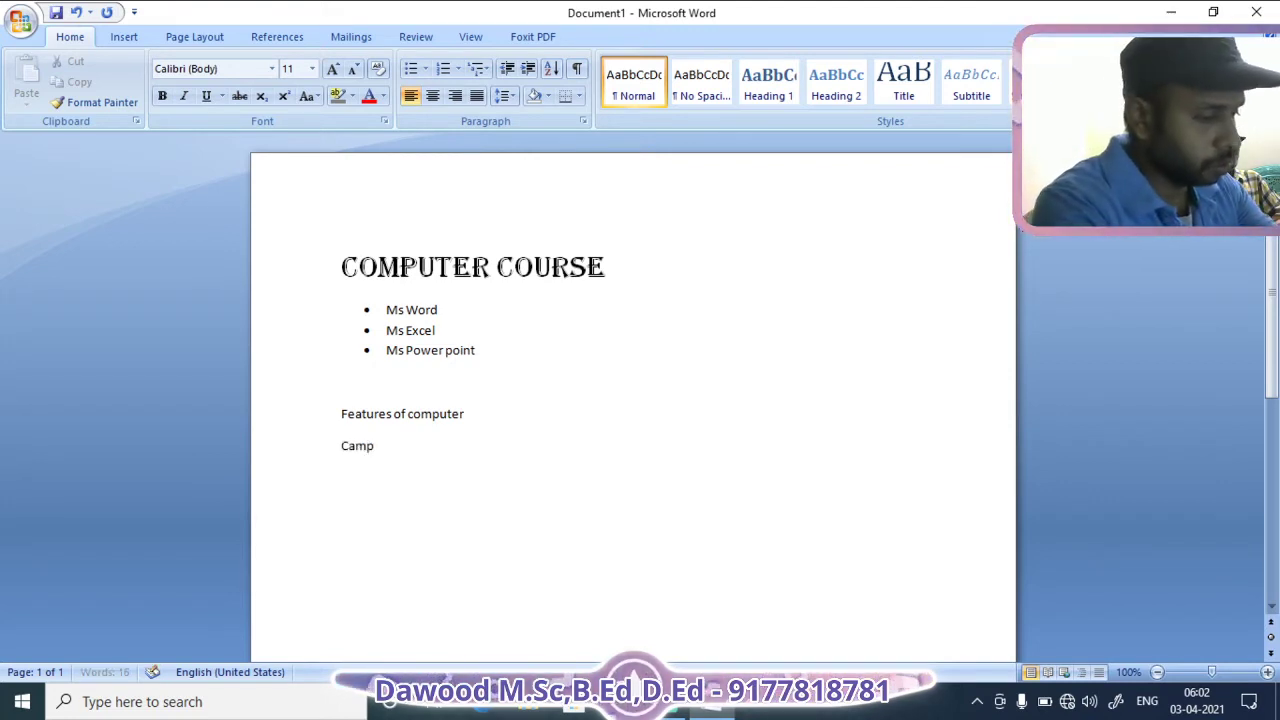
type("uter c")
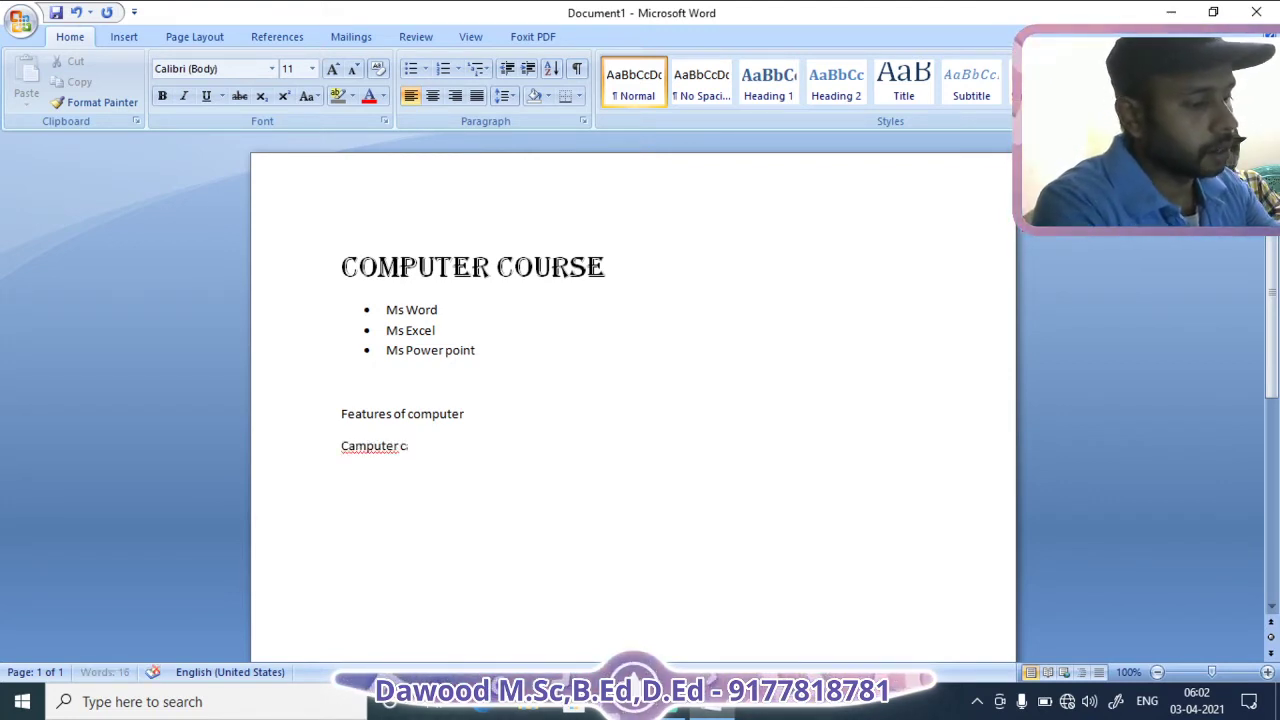
type("an ")
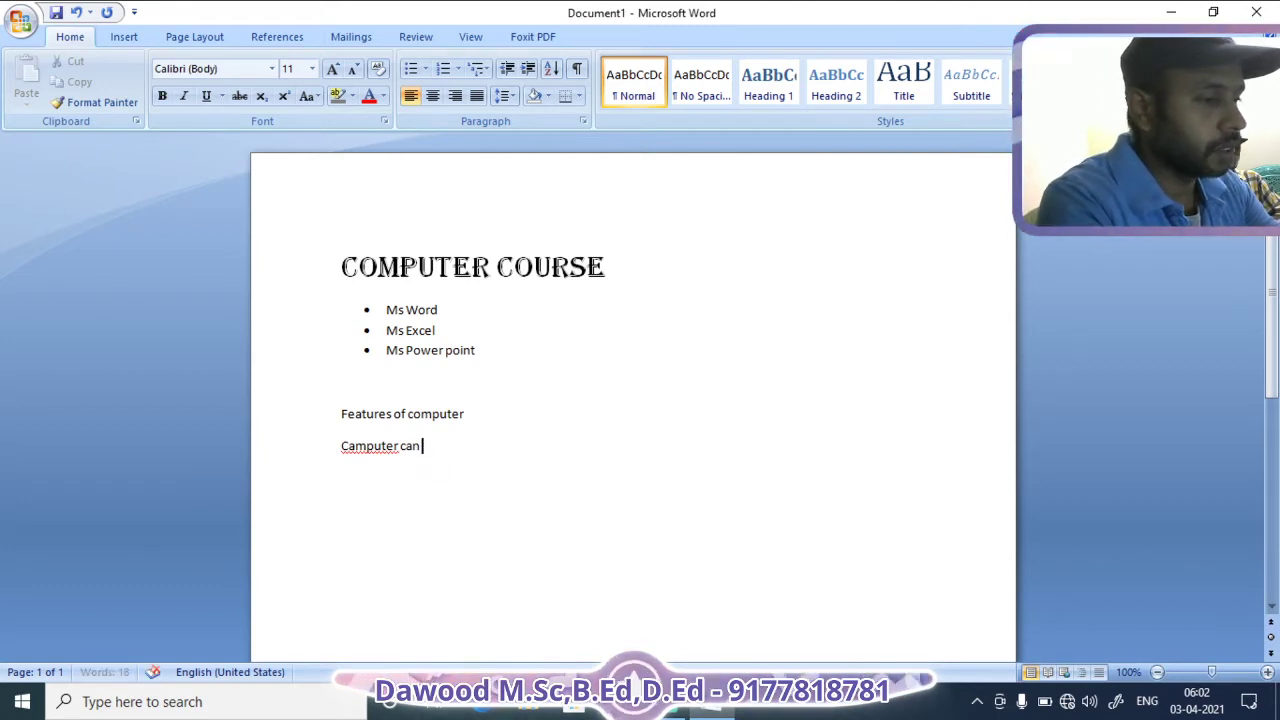
type("use")
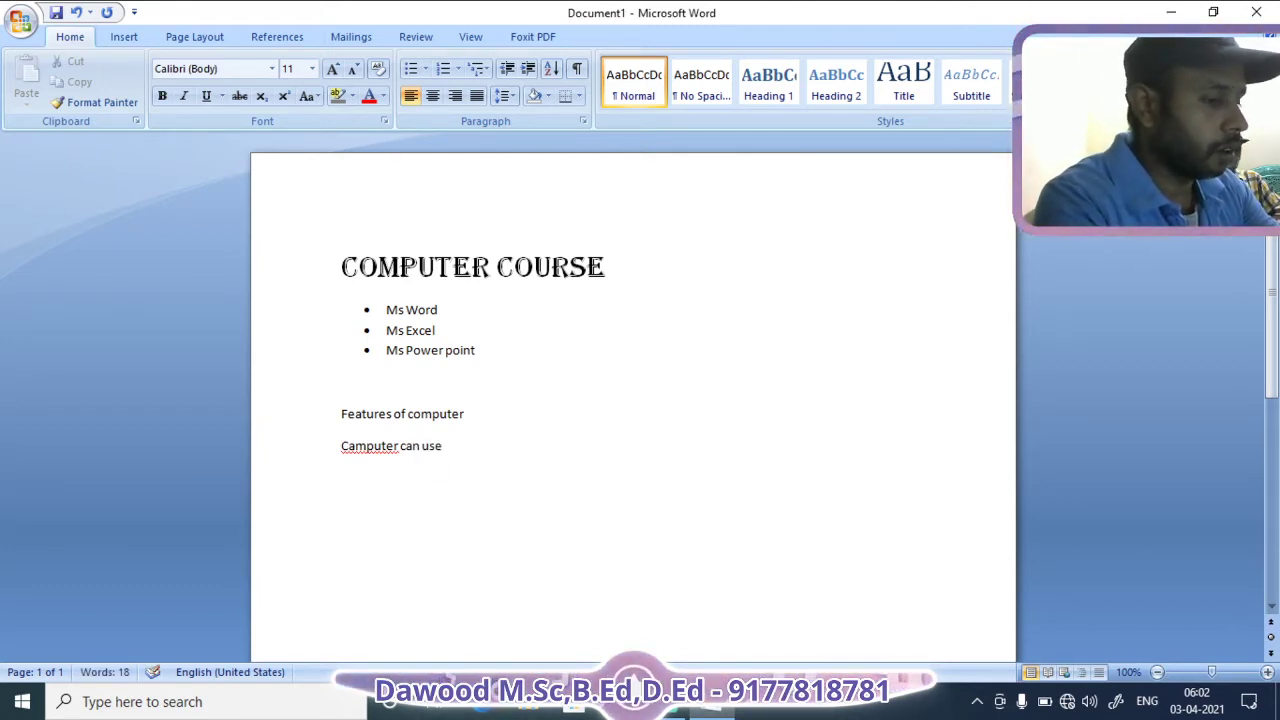
type(" lot of ")
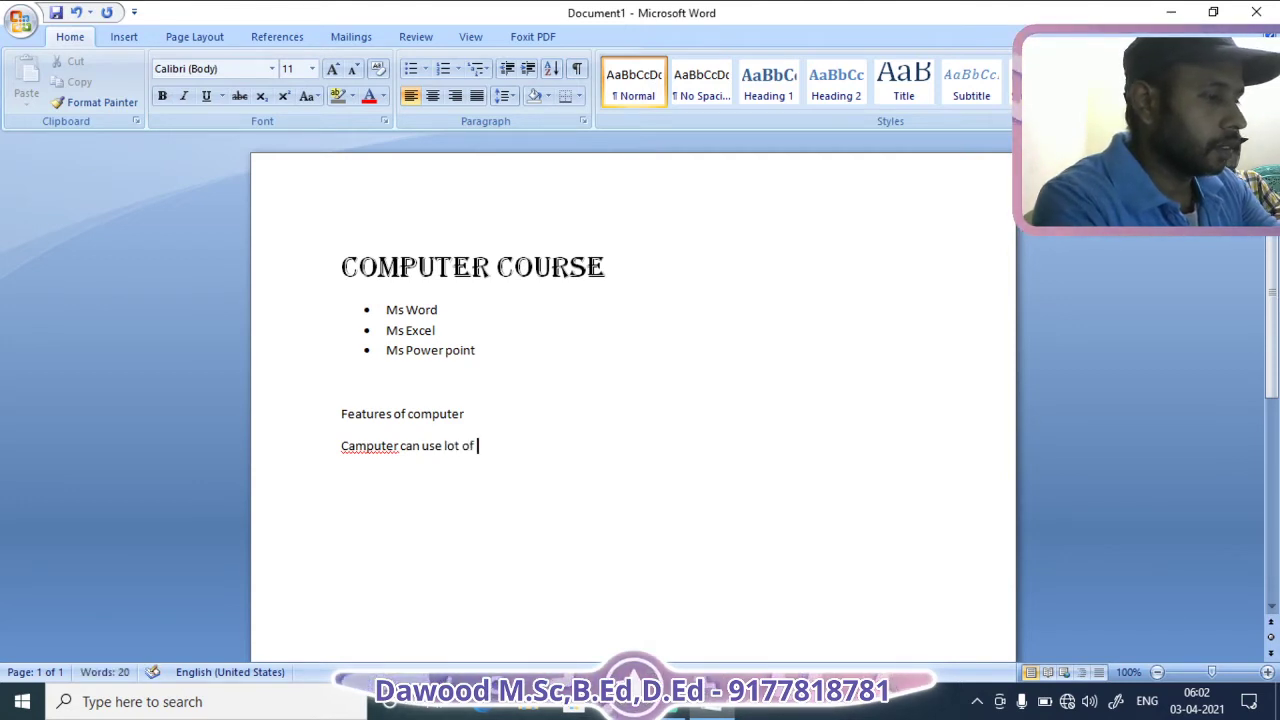
type("firms")
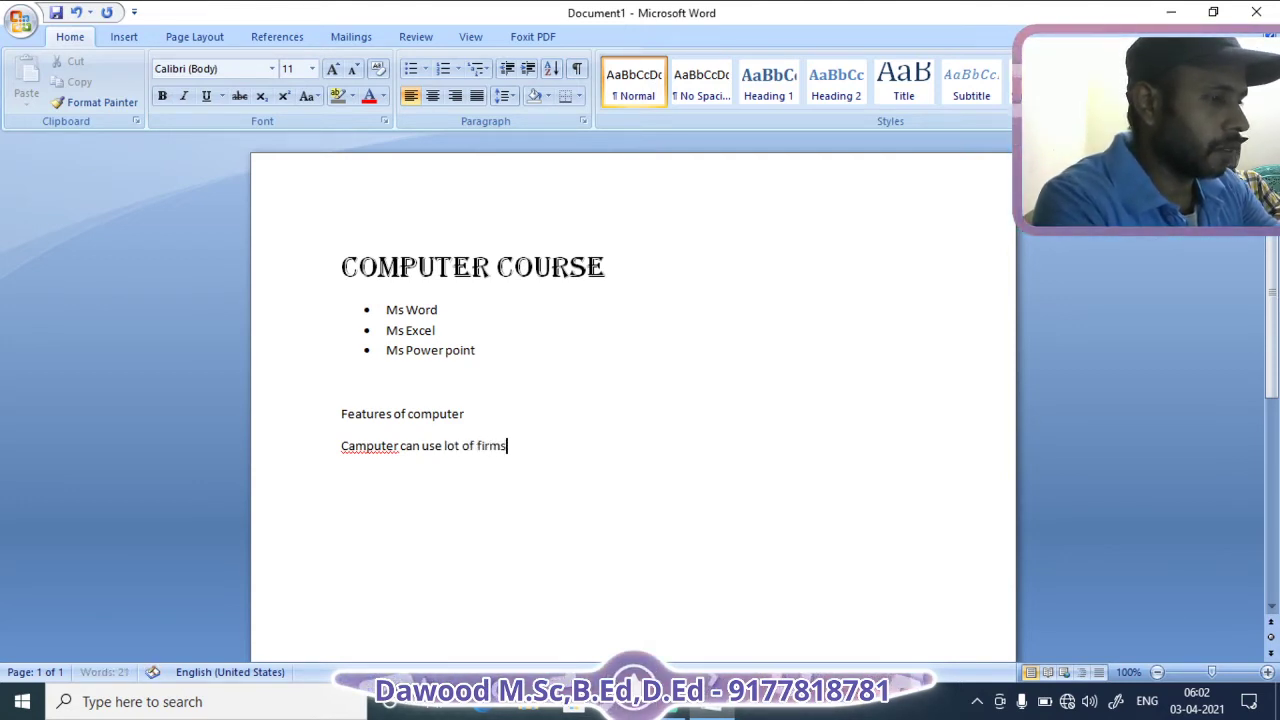
Start a new line and correct the misspelled 'Camputer' to 'Computer'
key("Return")
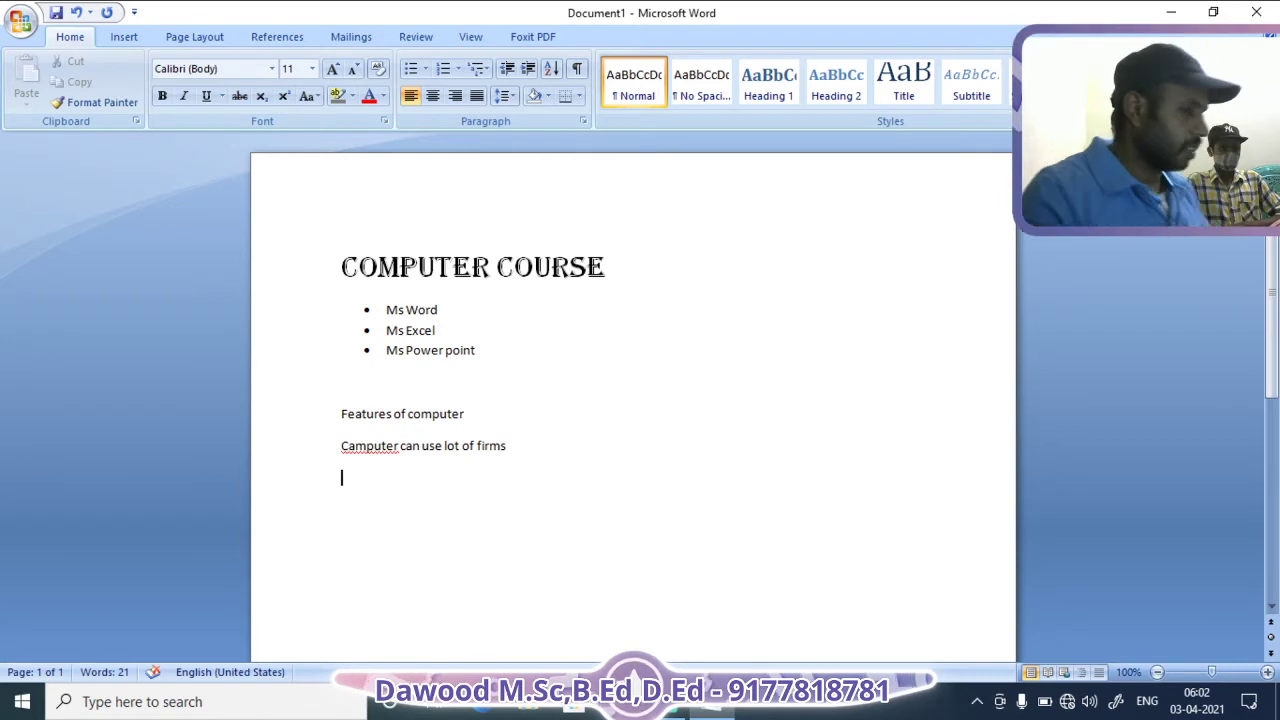
right_click(373, 445)
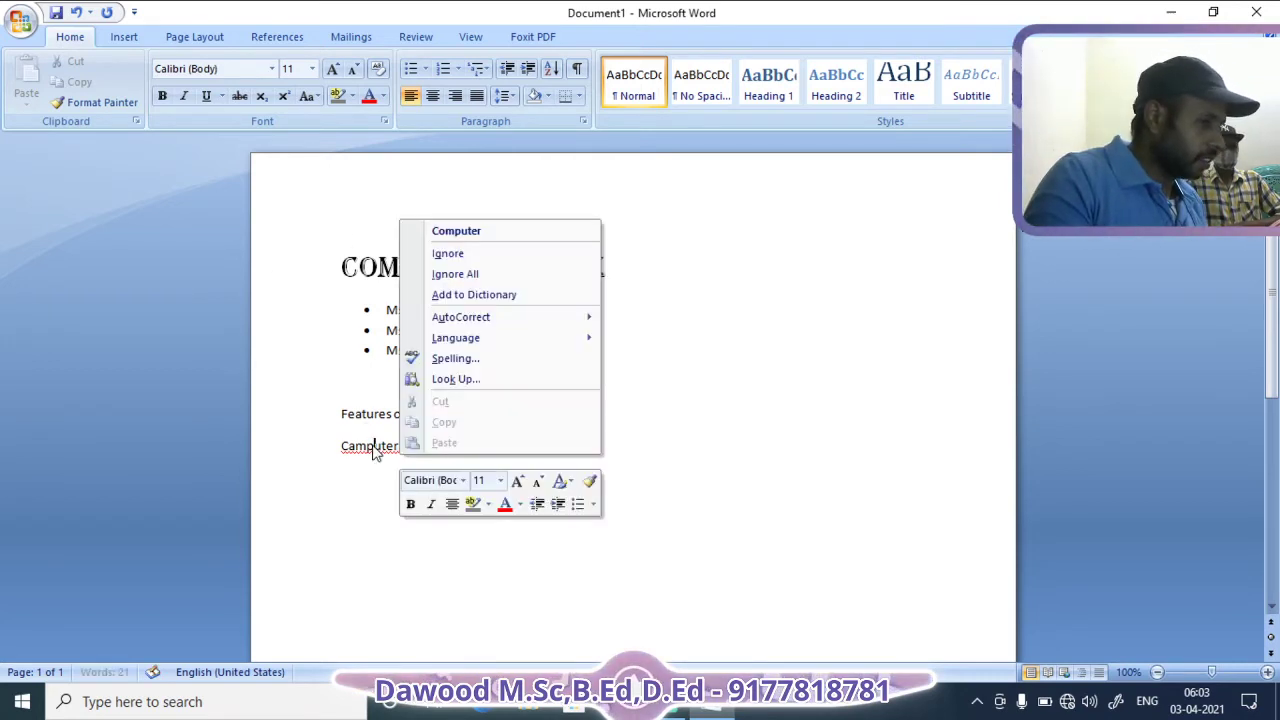
left_click(498, 233)
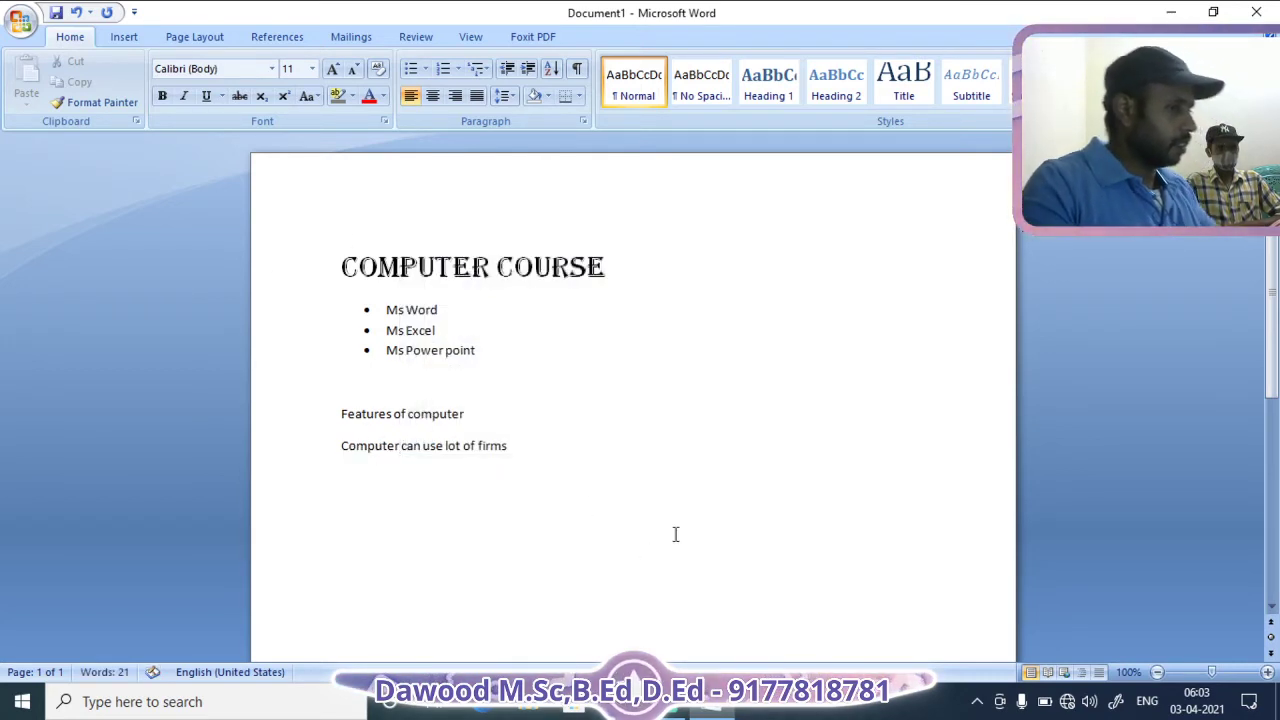
Append 'Computer is electronic device' and insert the missing space after 'firms.'
left_click(608, 460)
type(".")
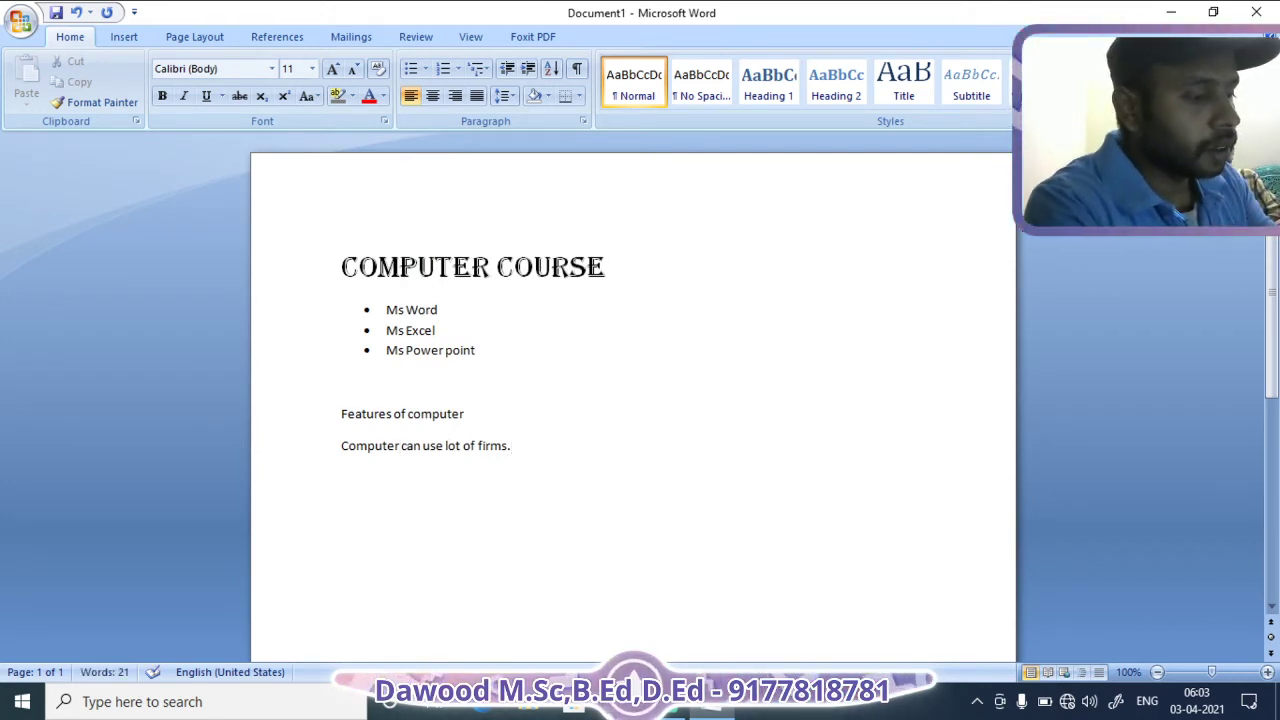
type("Compu")
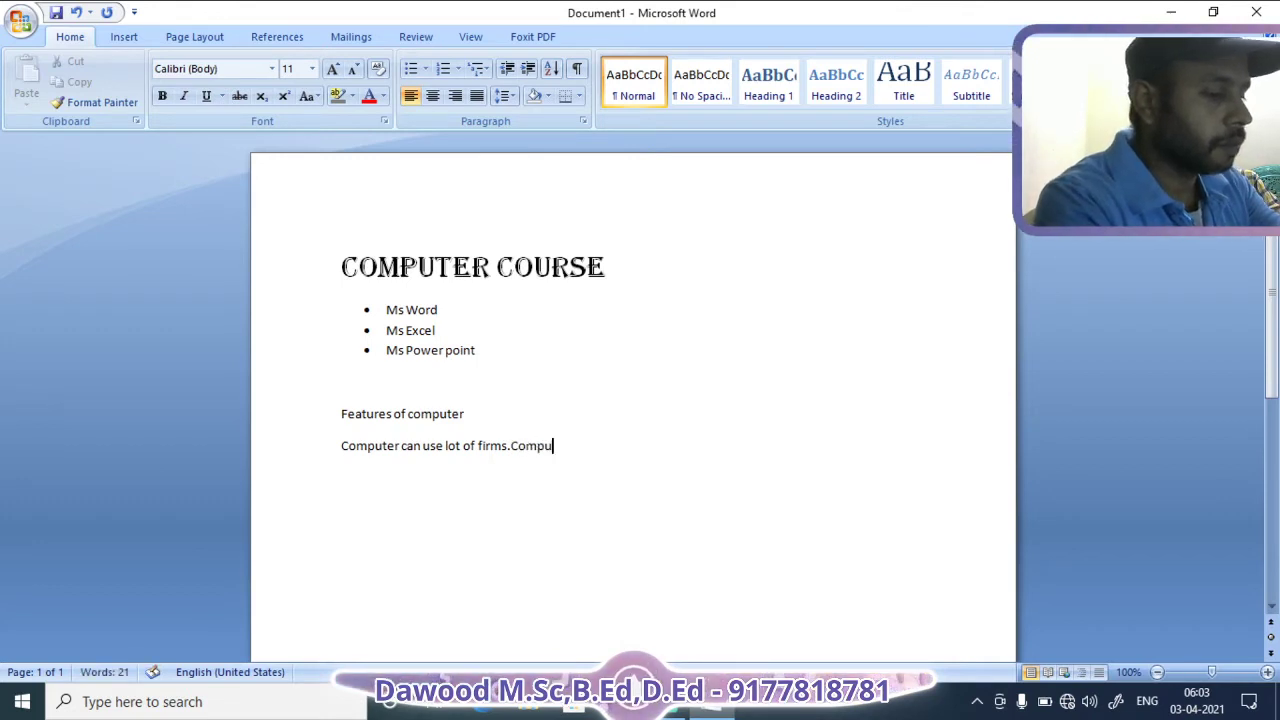
type("ter o")
key("BackSpace")
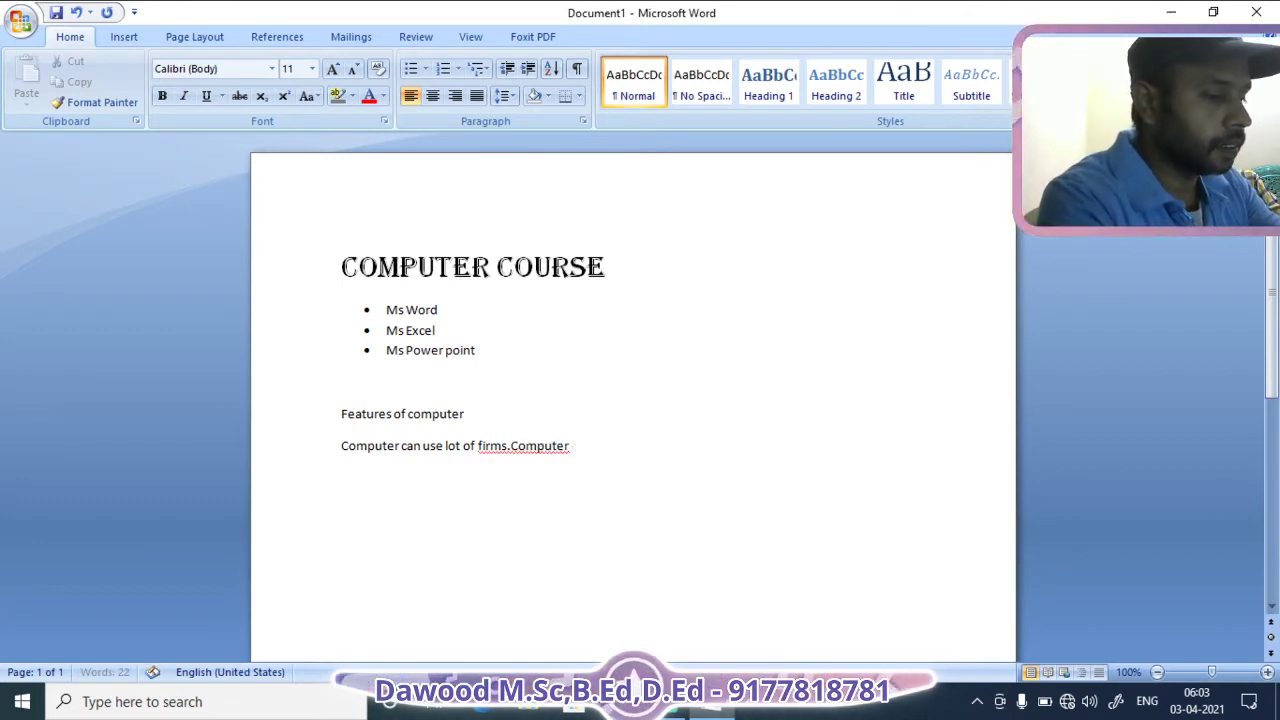
type("is elec")
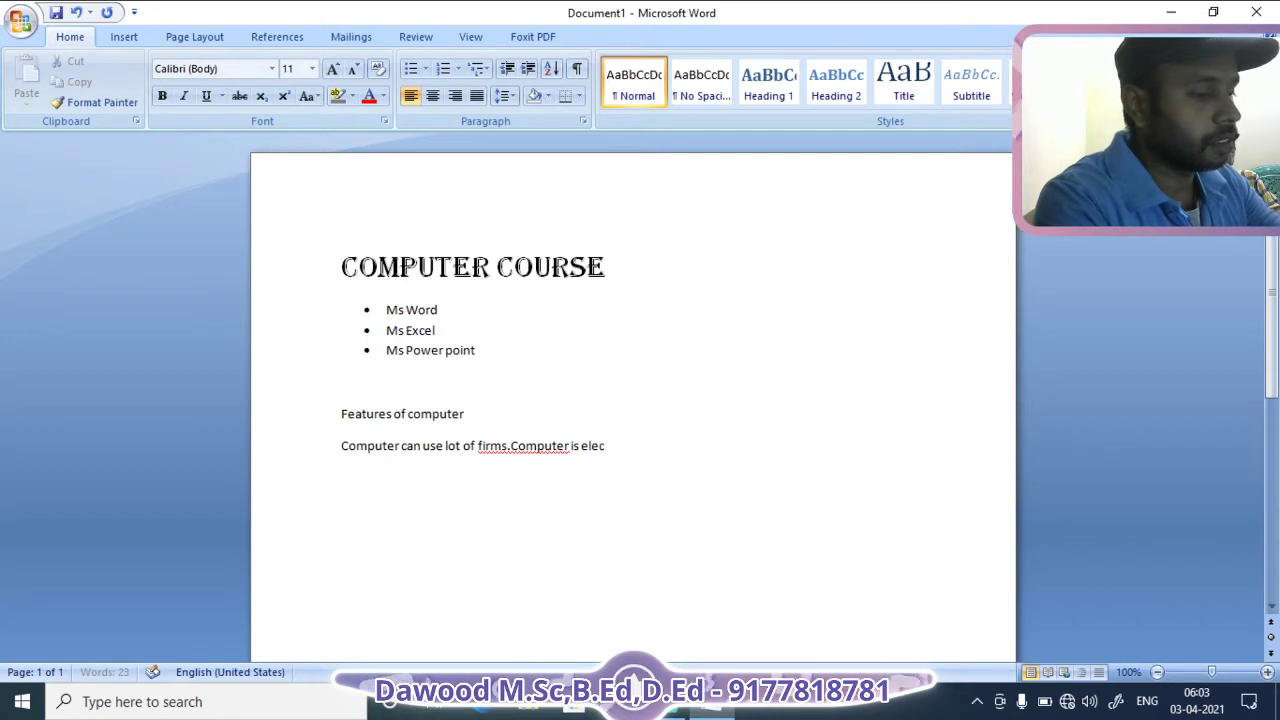
type("tronic")
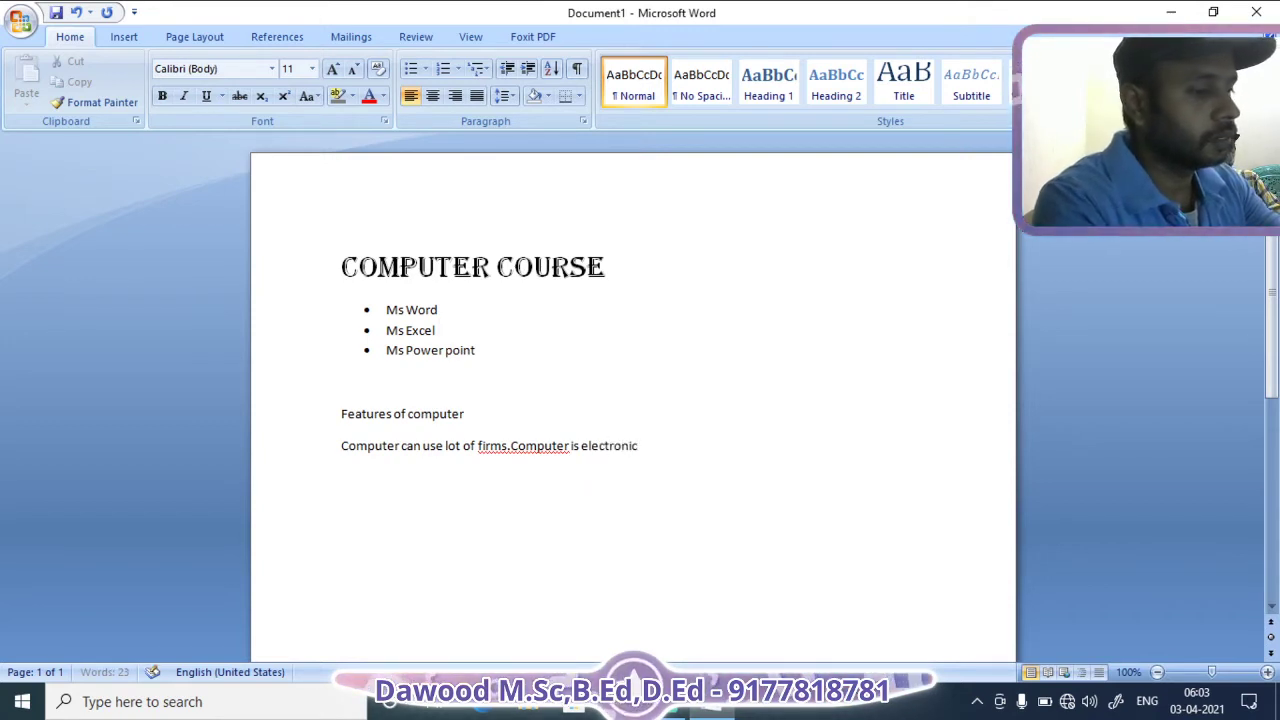
type(" device")
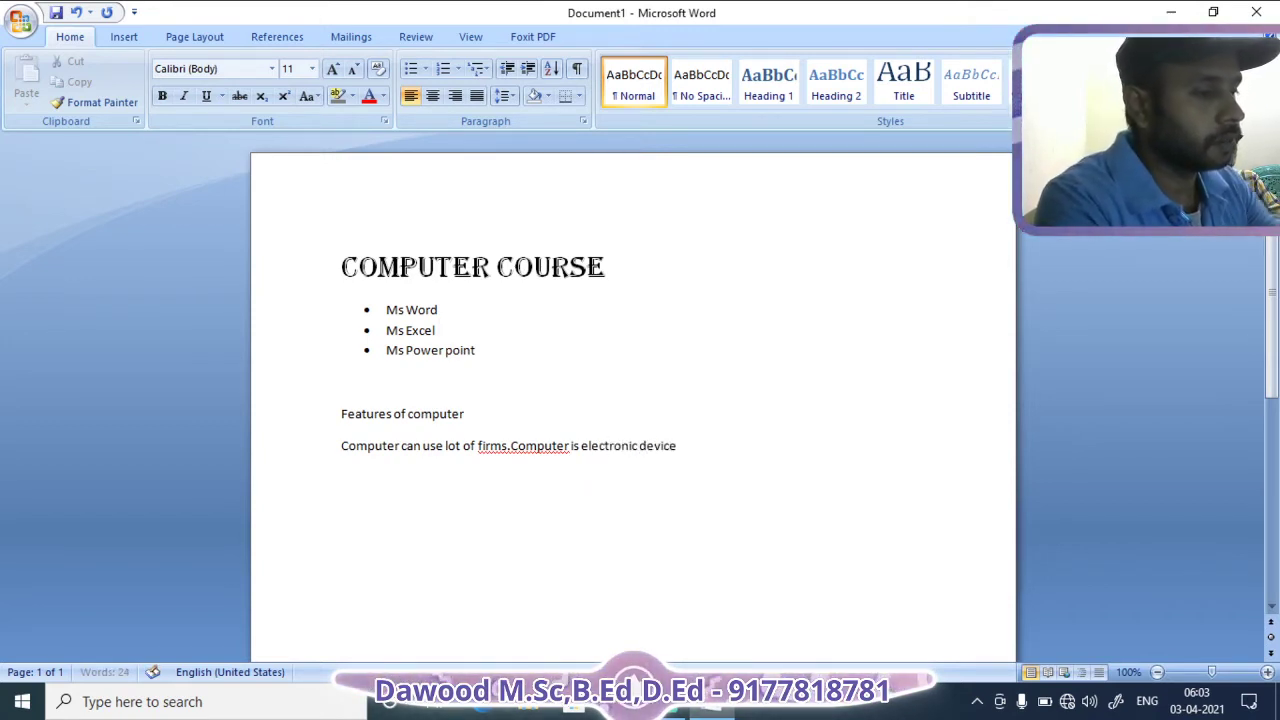
key("Return")
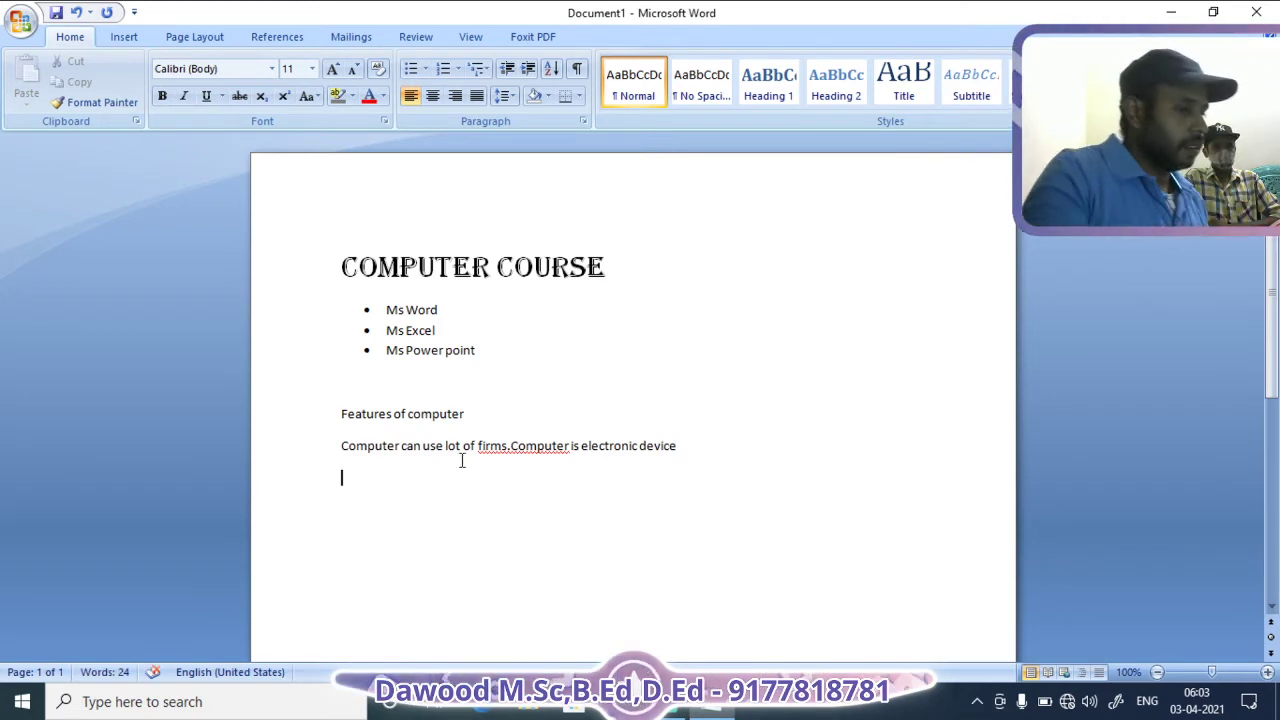
right_click(508, 446)
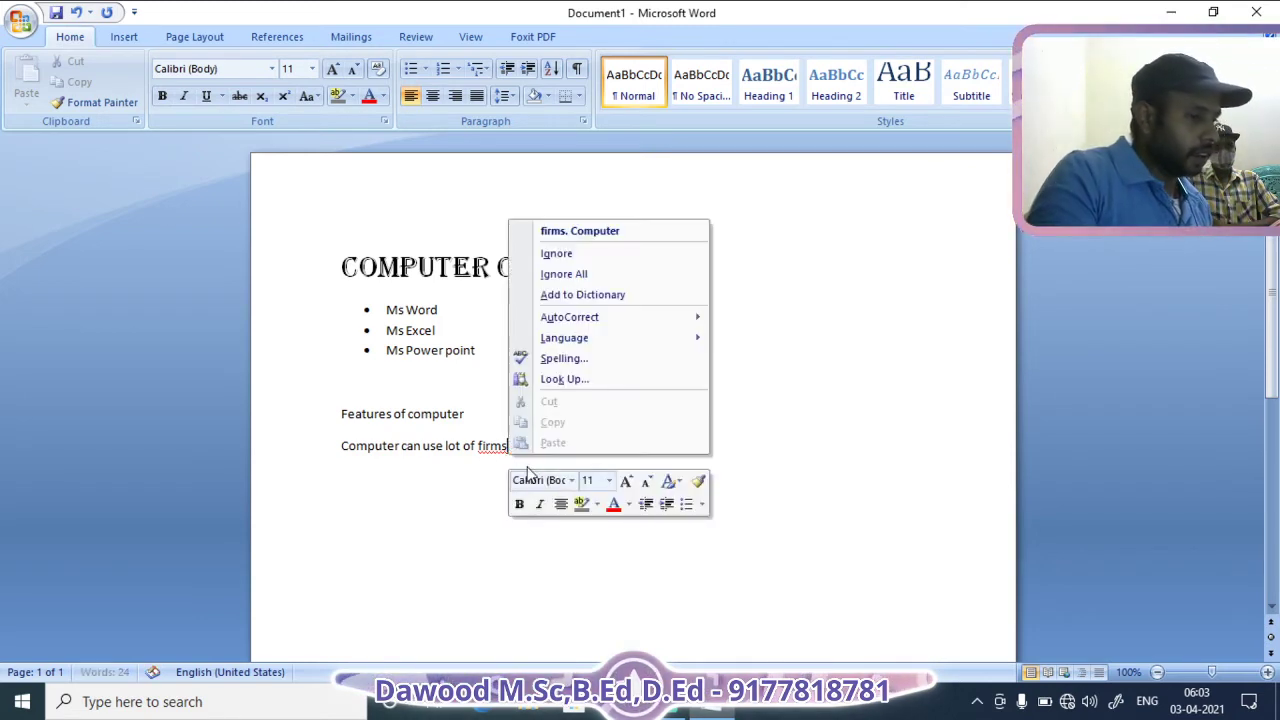
left_click(578, 231)
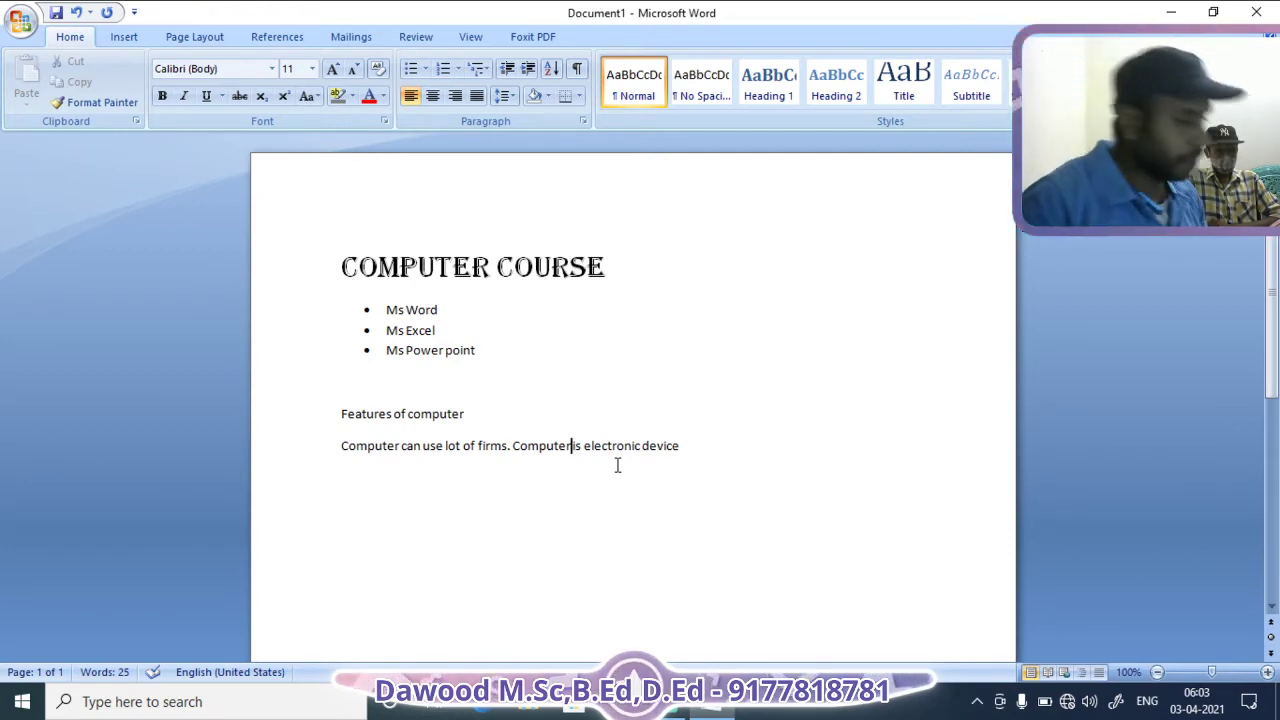
left_click(571, 446)
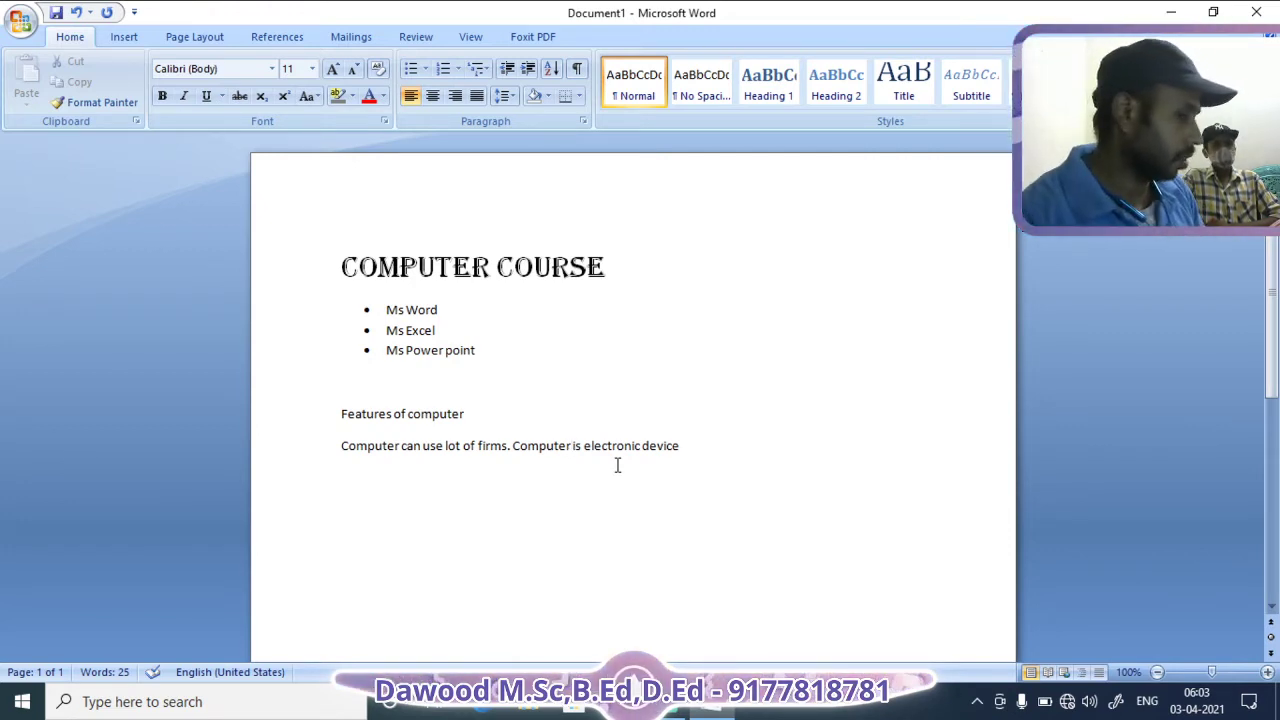
Paste the sentence four more times into the Features paragraph and add an empty line below
left_click_drag(349, 449, 685, 454)
key("ctrl+c")
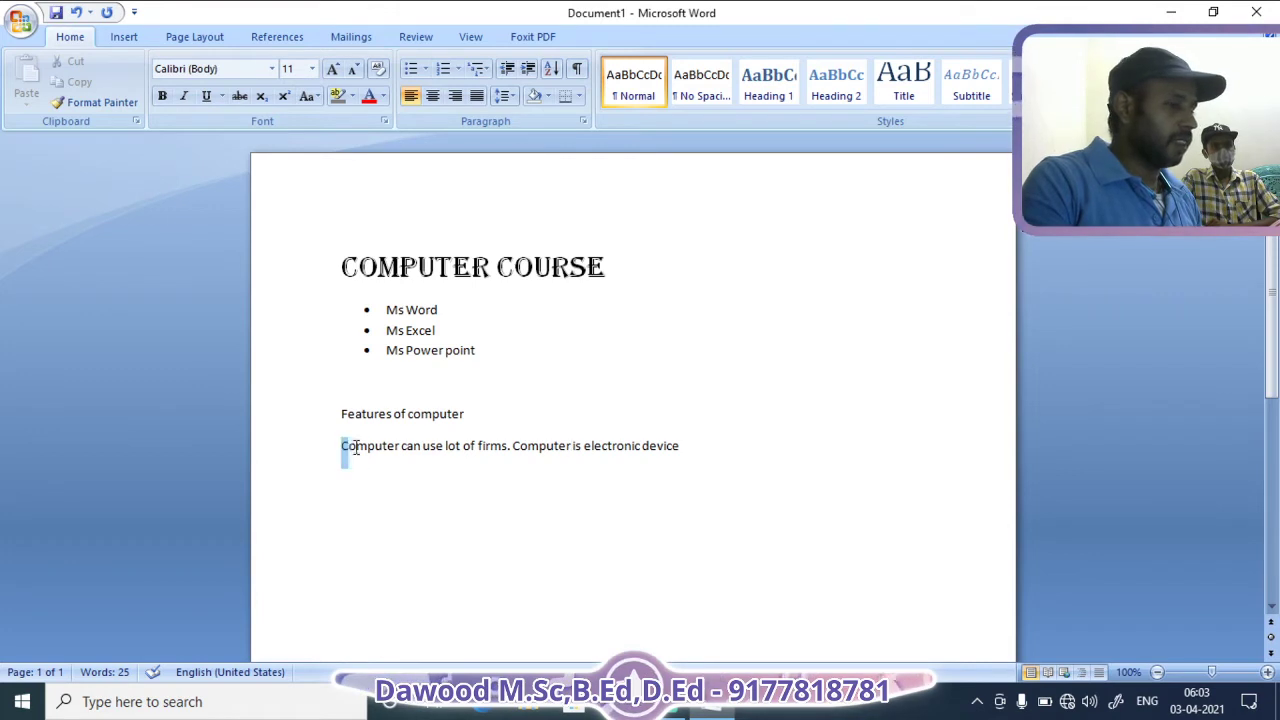
left_click(688, 454)
key("ctrl+v")
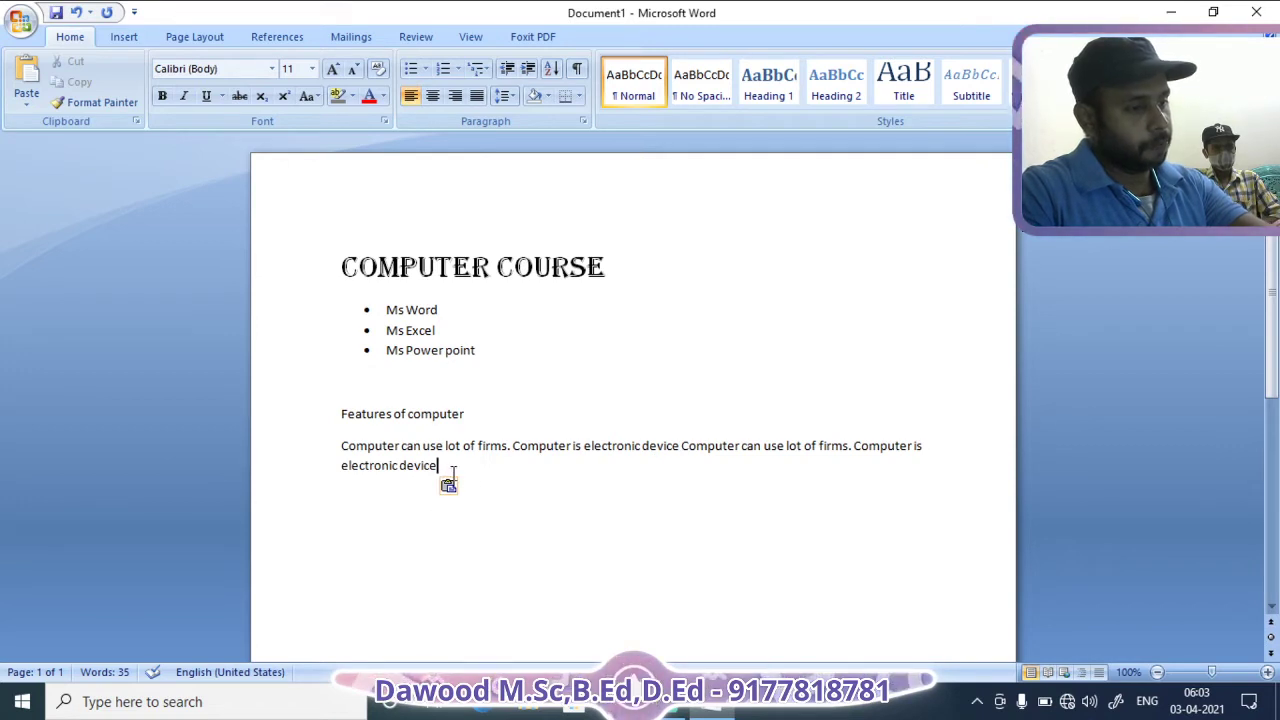
key("ctrl+v")
left_click_drag(608, 466, 752, 460)
left_click(778, 468)
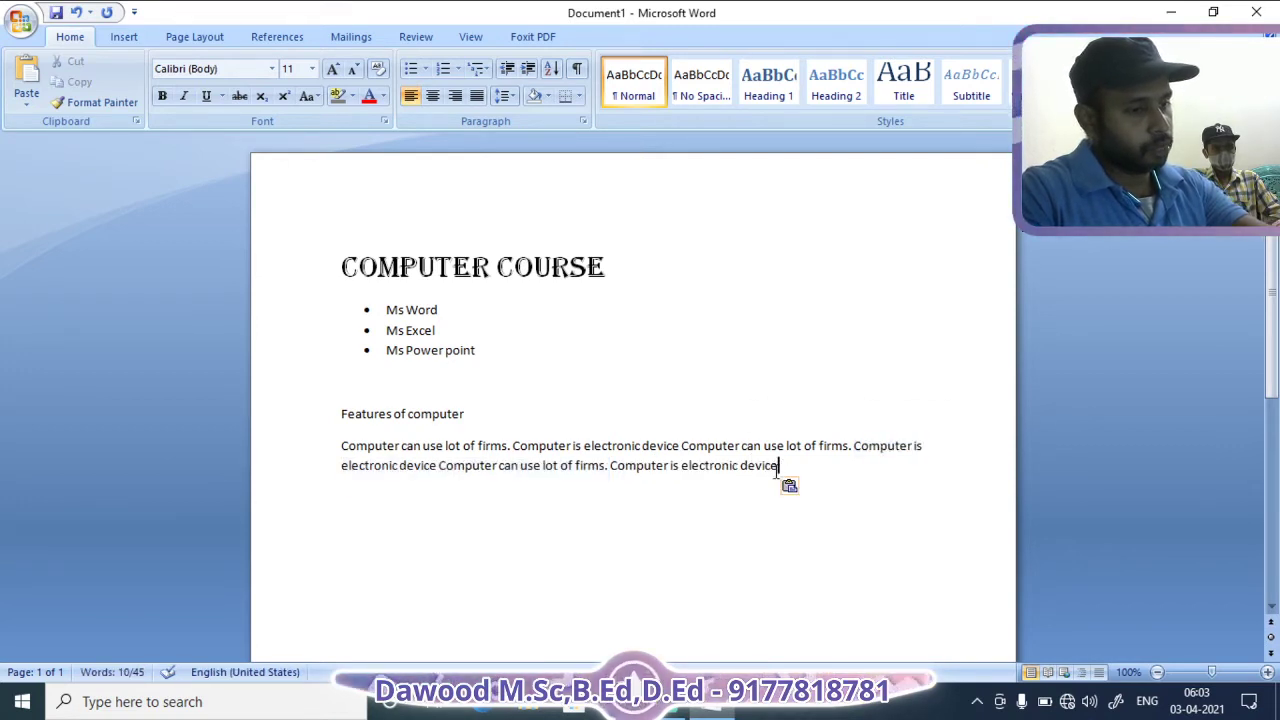
key("ctrl+v")
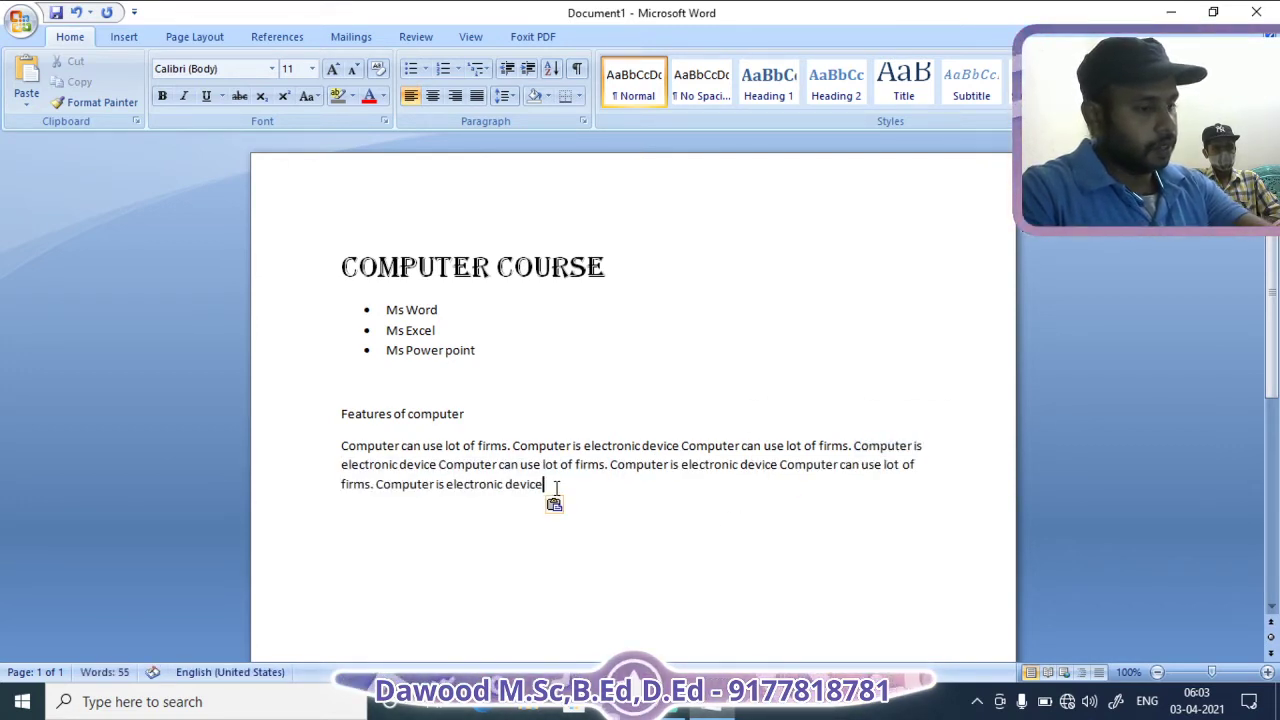
key("ctrl+v")
key("Return")
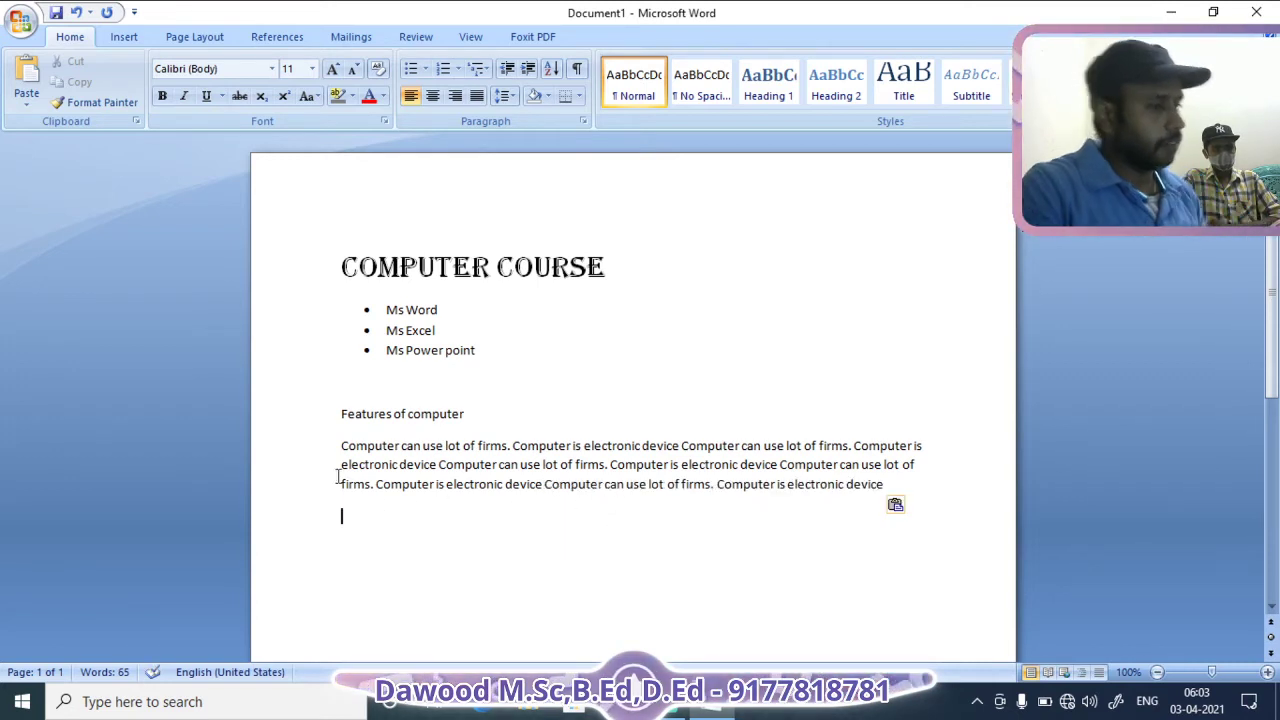
left_click_drag(337, 445, 892, 494)
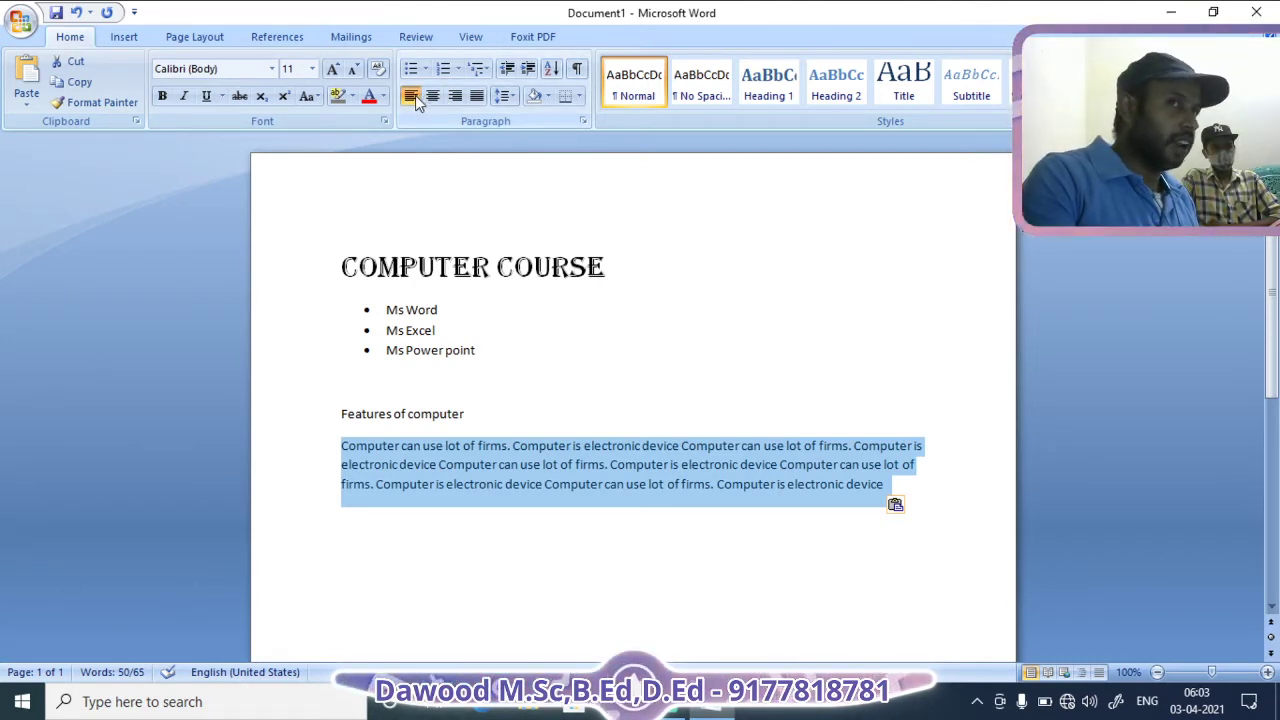
left_click(434, 516)
Add the line 'Computer types are' below the paragraph, correcting 'Compter' to 'Computer'
key("Return")
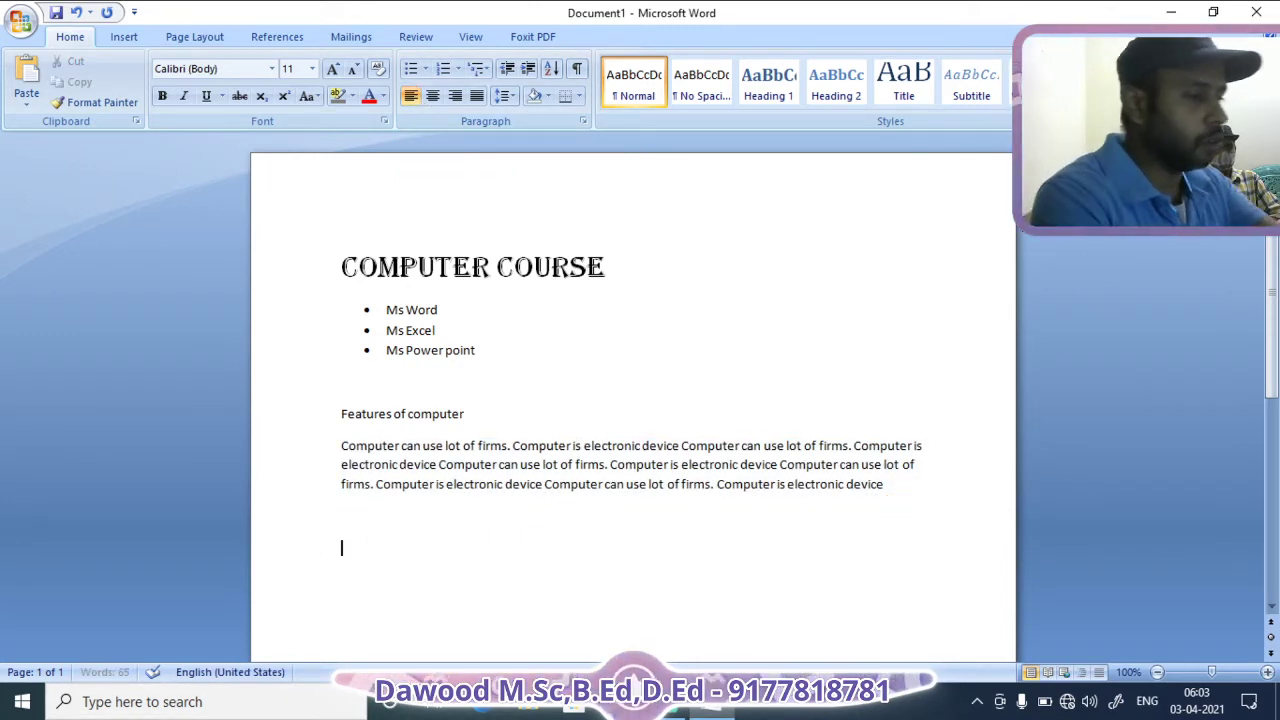
type("co")
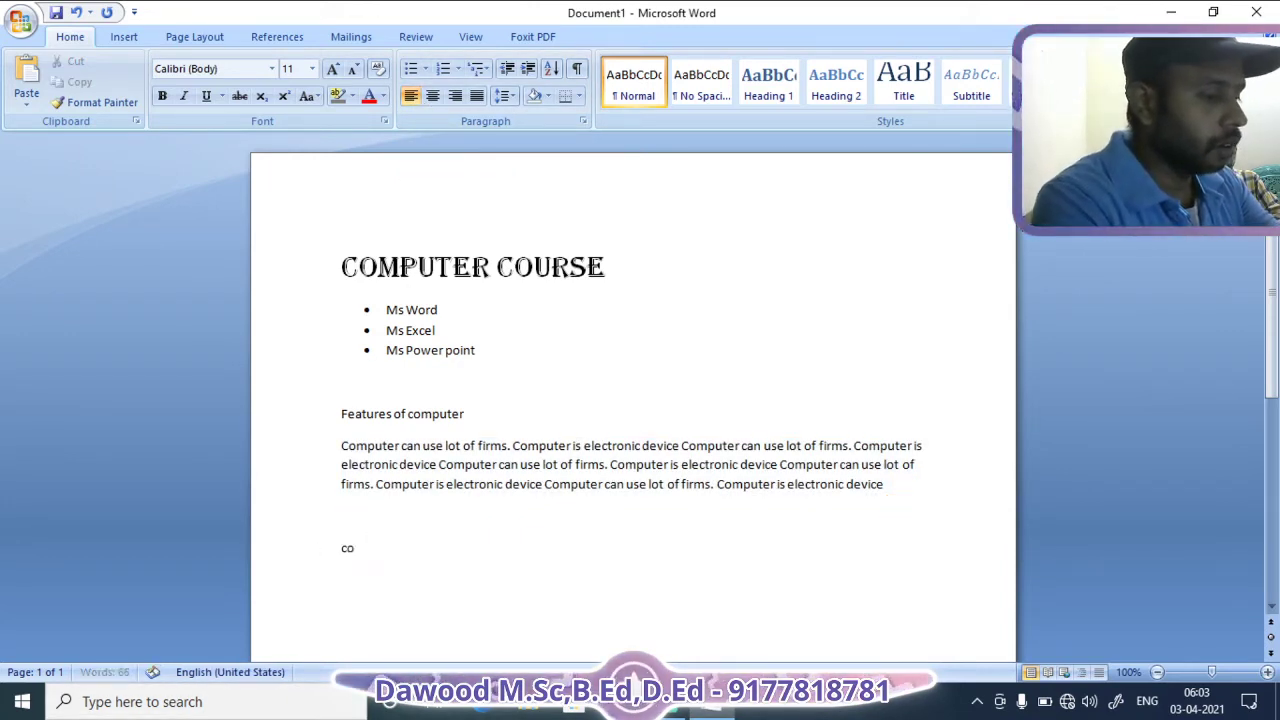
type("pu")
key("BackSpace")
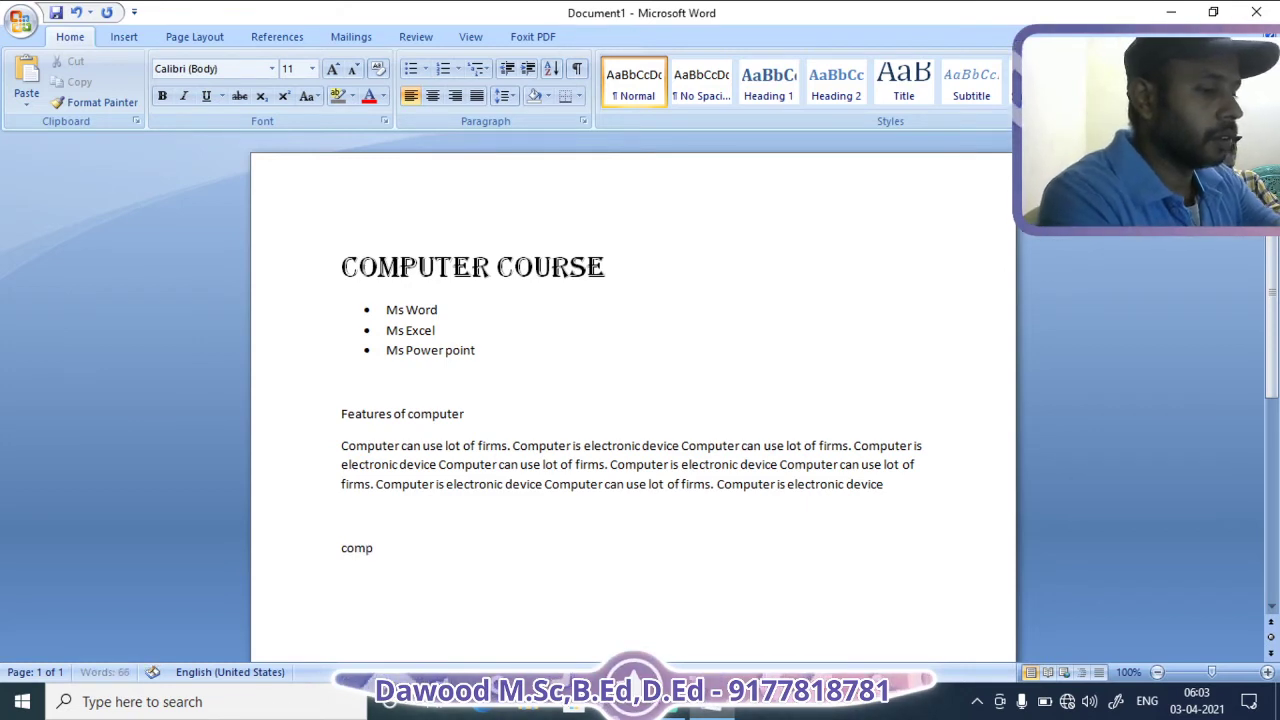
type("ter typ")
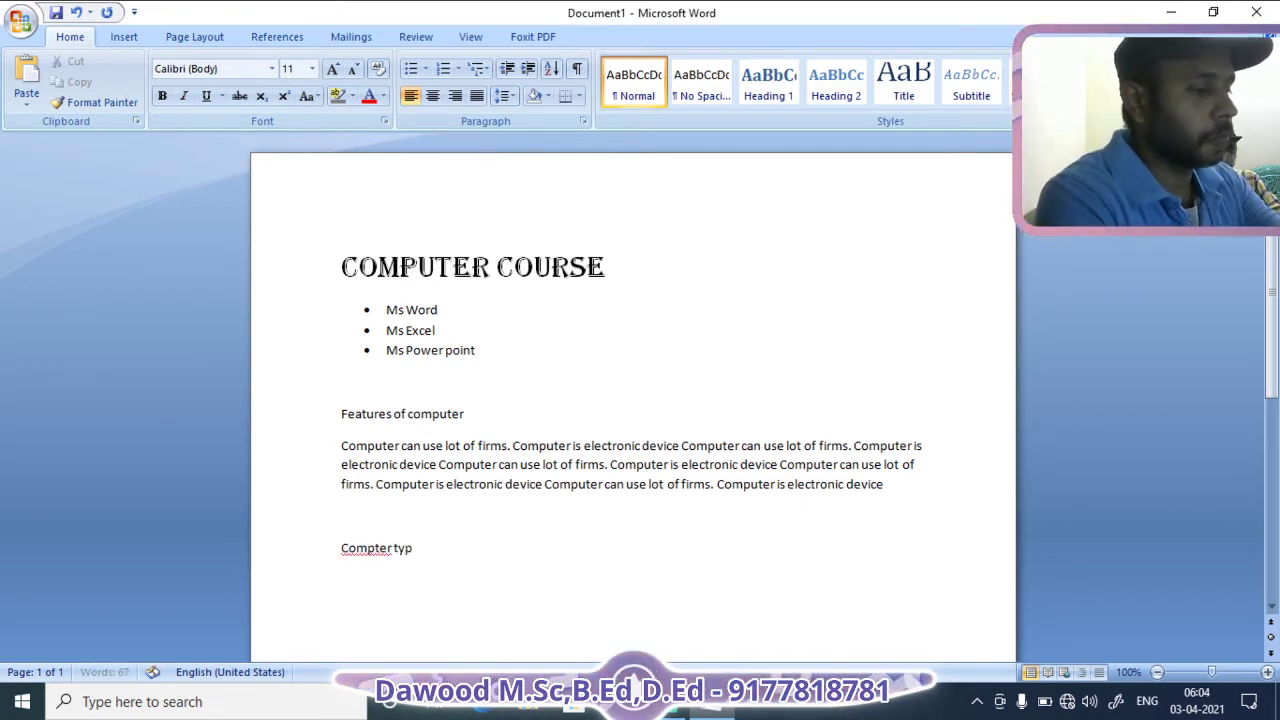
type("es are")
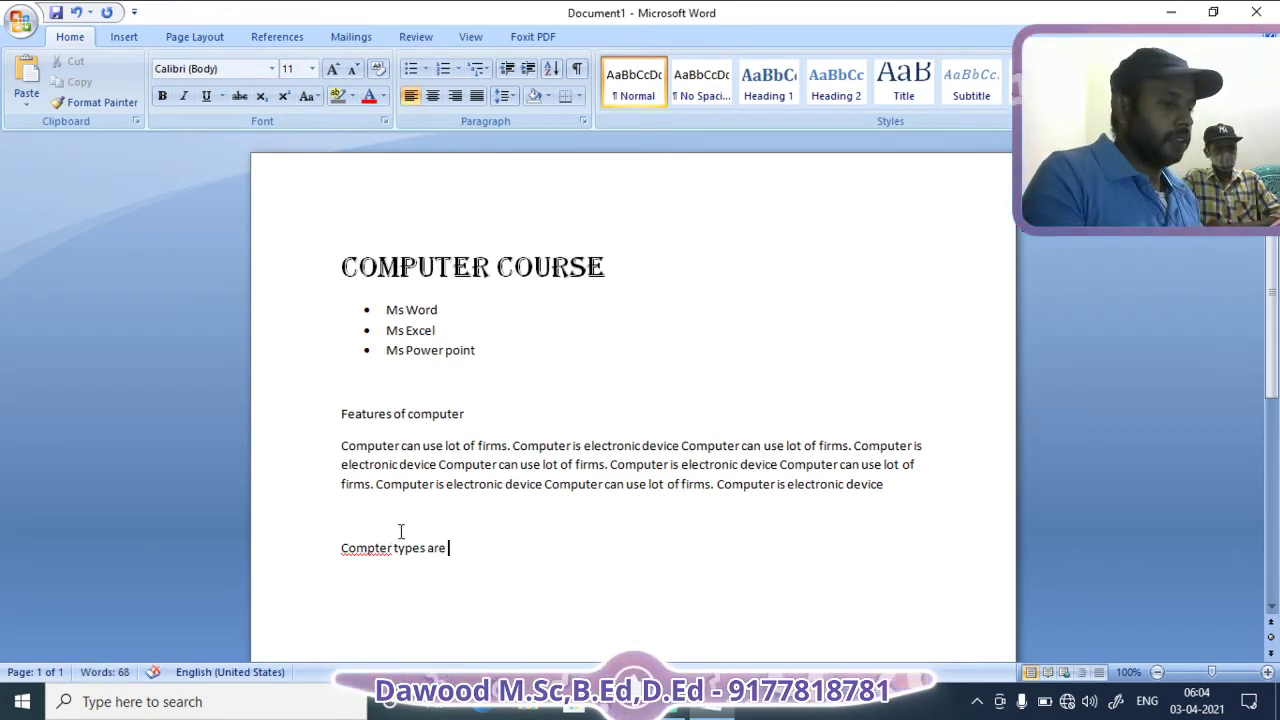
right_click(368, 548)
left_click(468, 299)
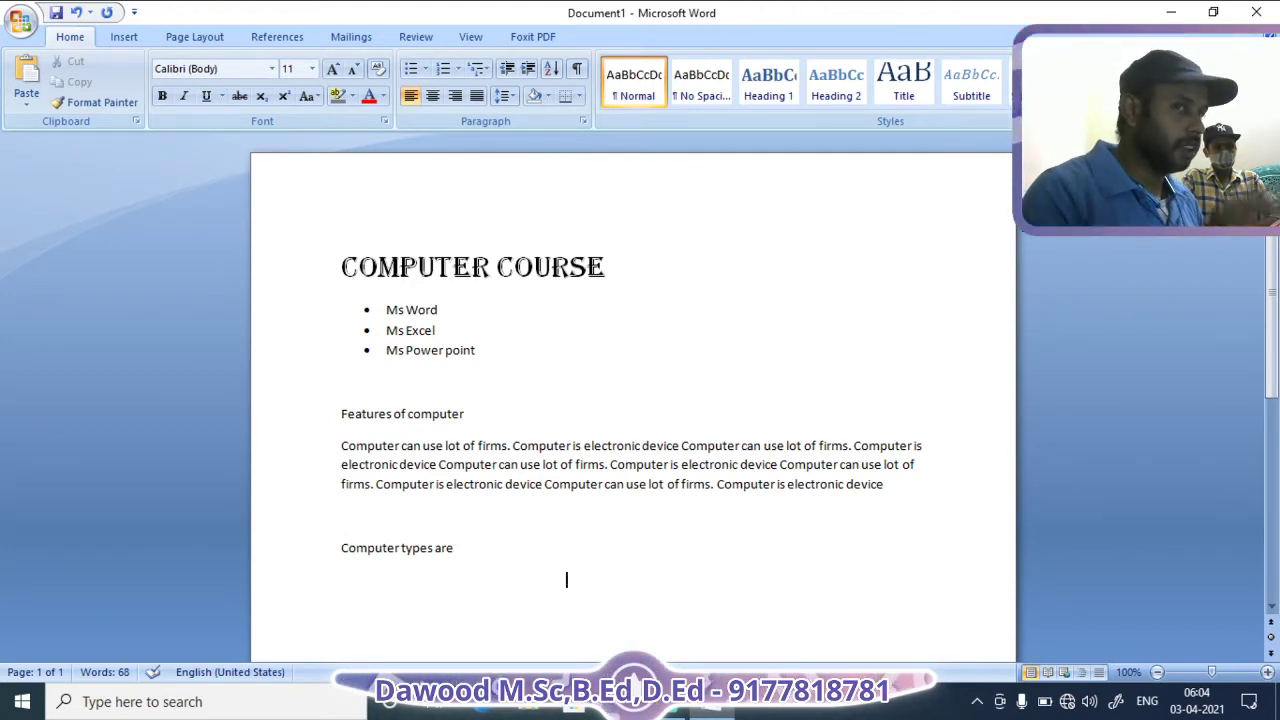
Add a centred 'Computer parts' line, correcting 'Compyter' to 'Computer'
left_click(433, 97)
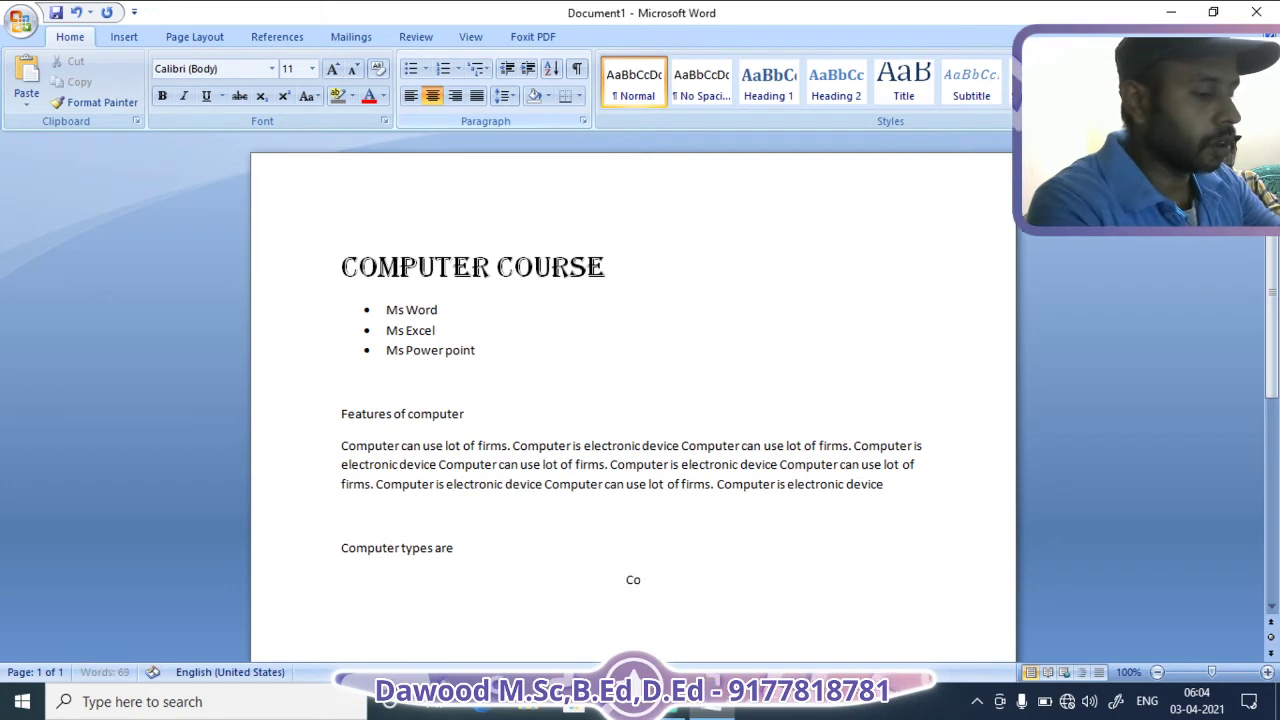
type("mpyter")
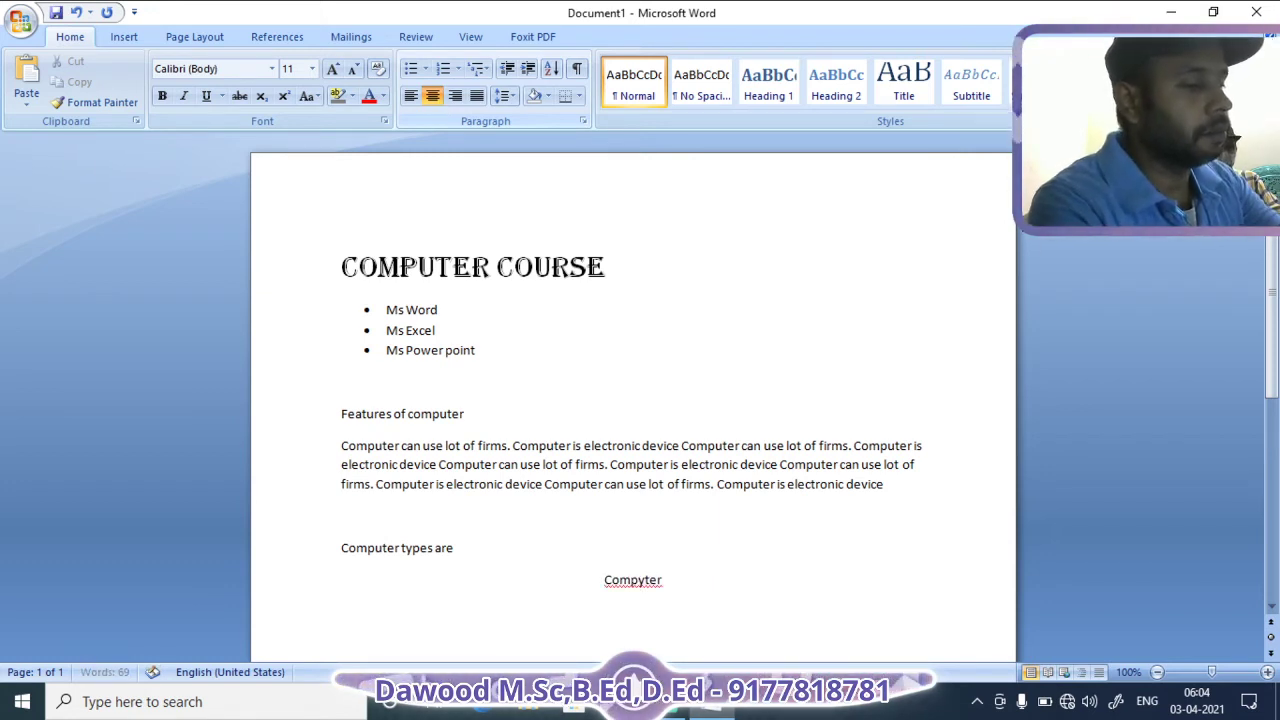
type(" parts")
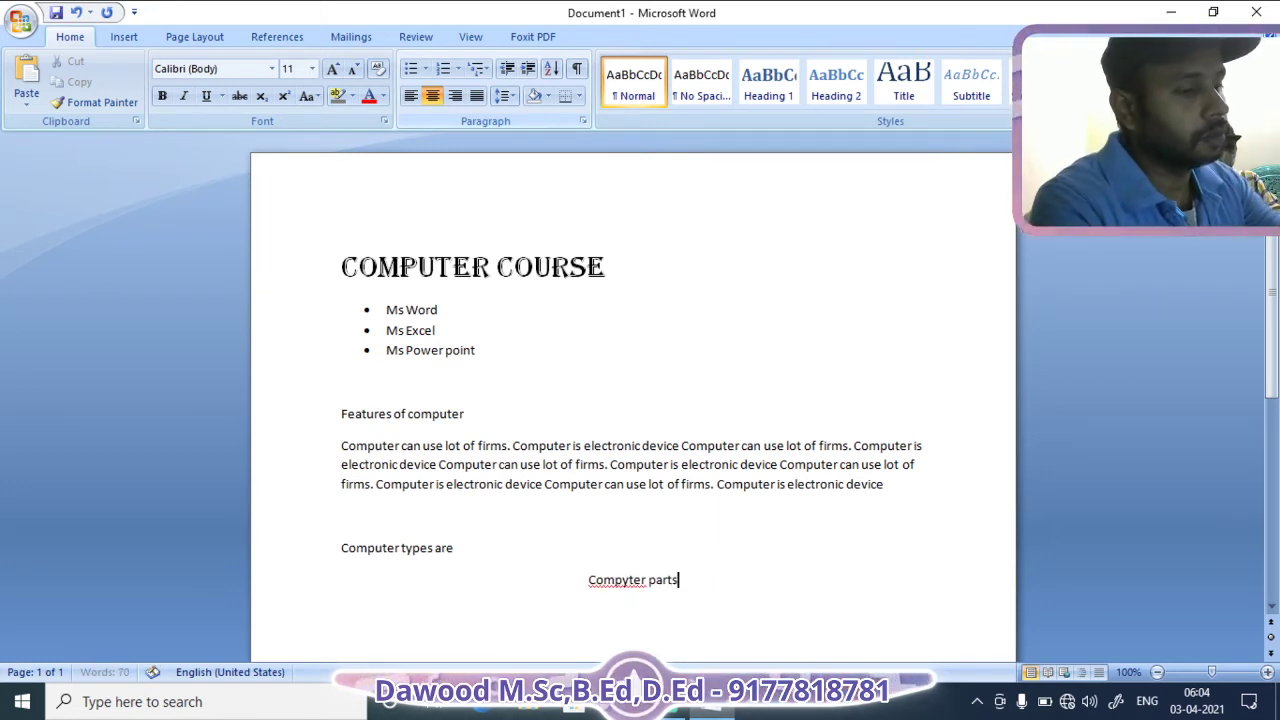
key("Return")
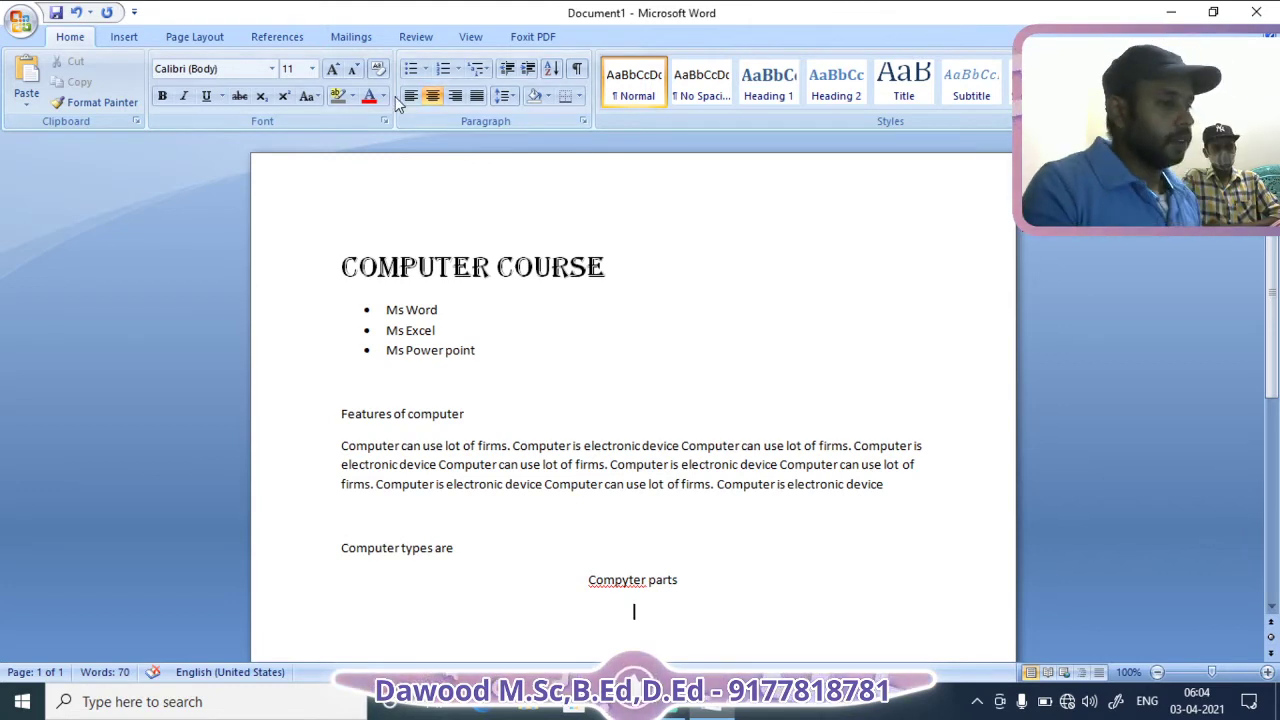
right_click(632, 579)
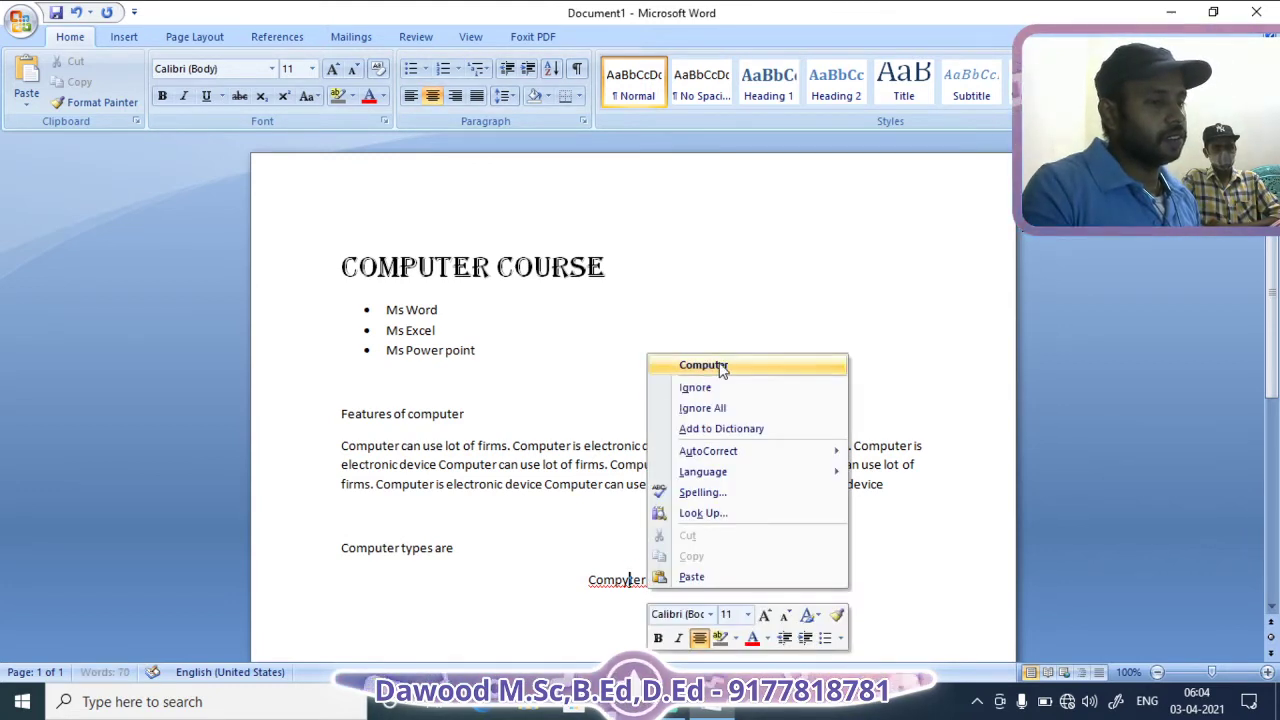
left_click(718, 364)
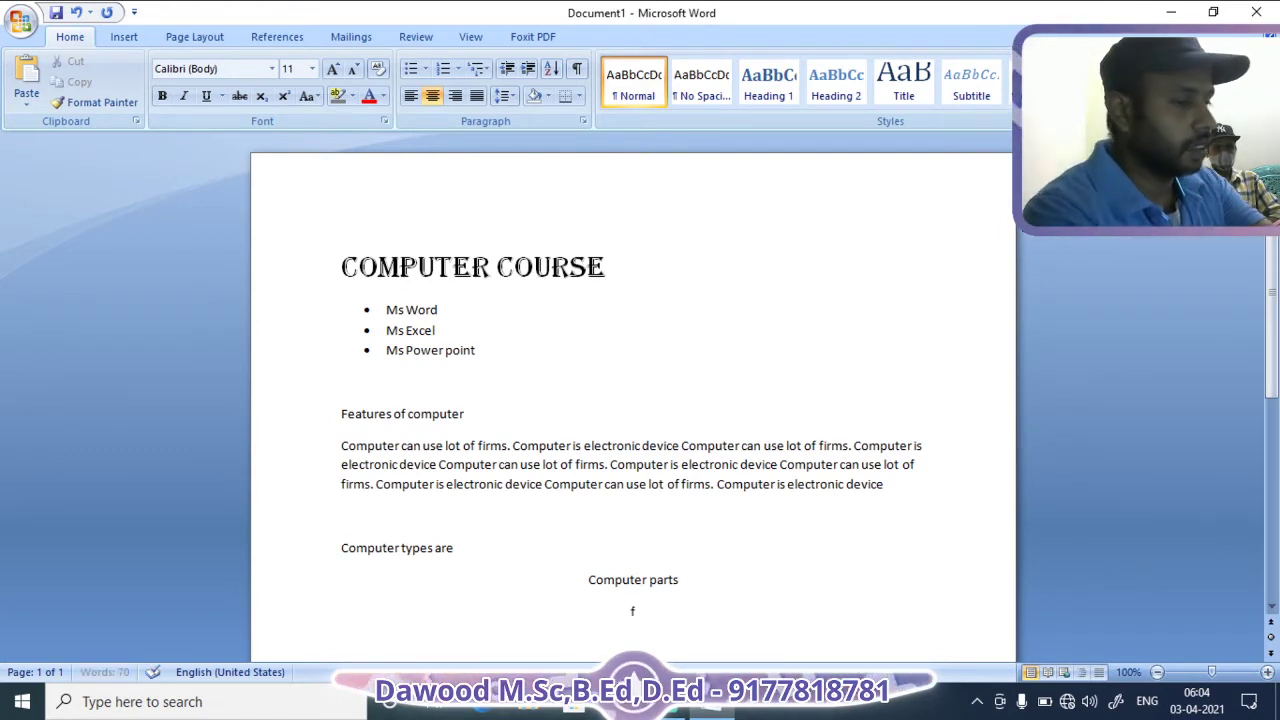
Type a centred line of random filler letters below it
type("fjsdjsdjkghsdjghsdjkjsdhgjdsdjksdjgdsj")
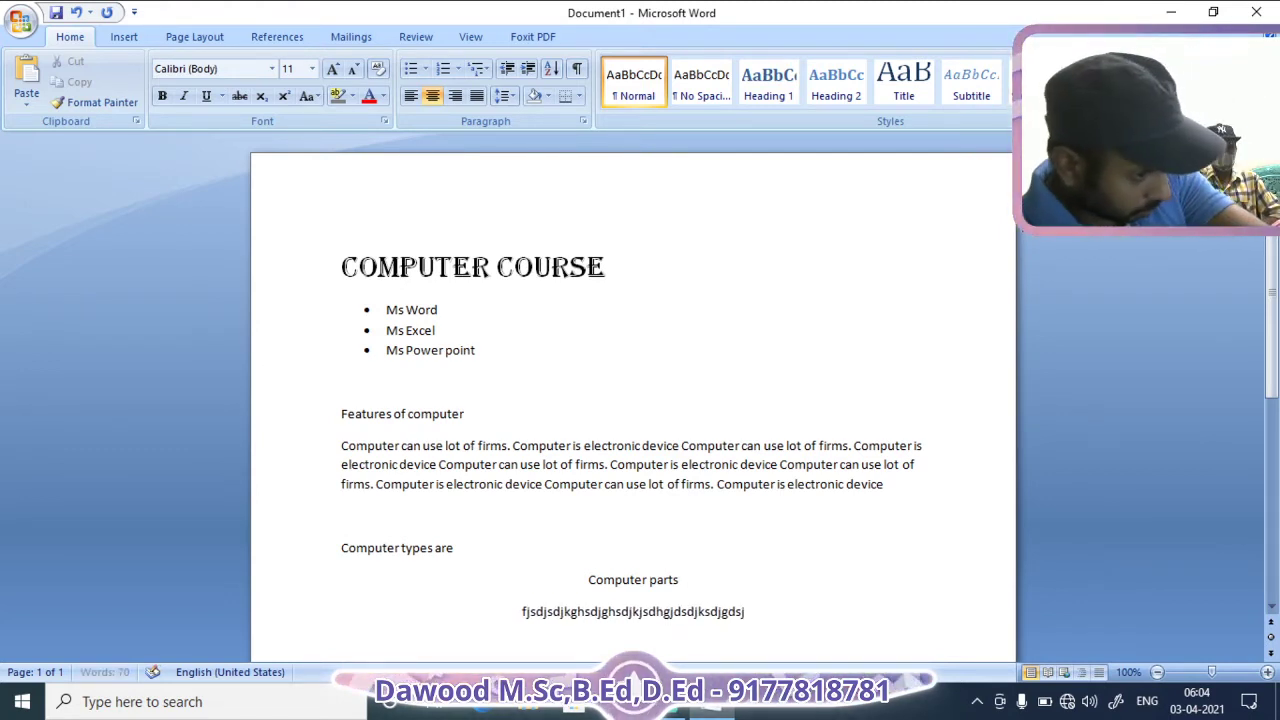
type("hsjjskhsjkshkf")
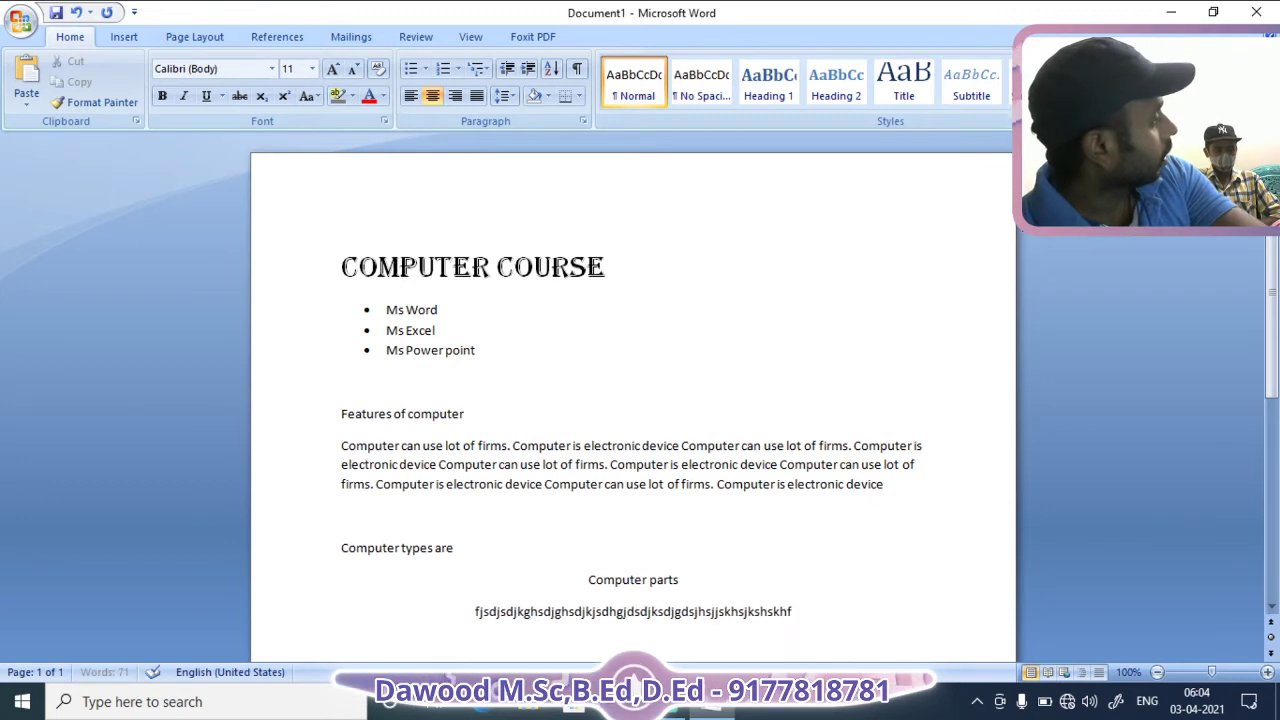
type("sfh")
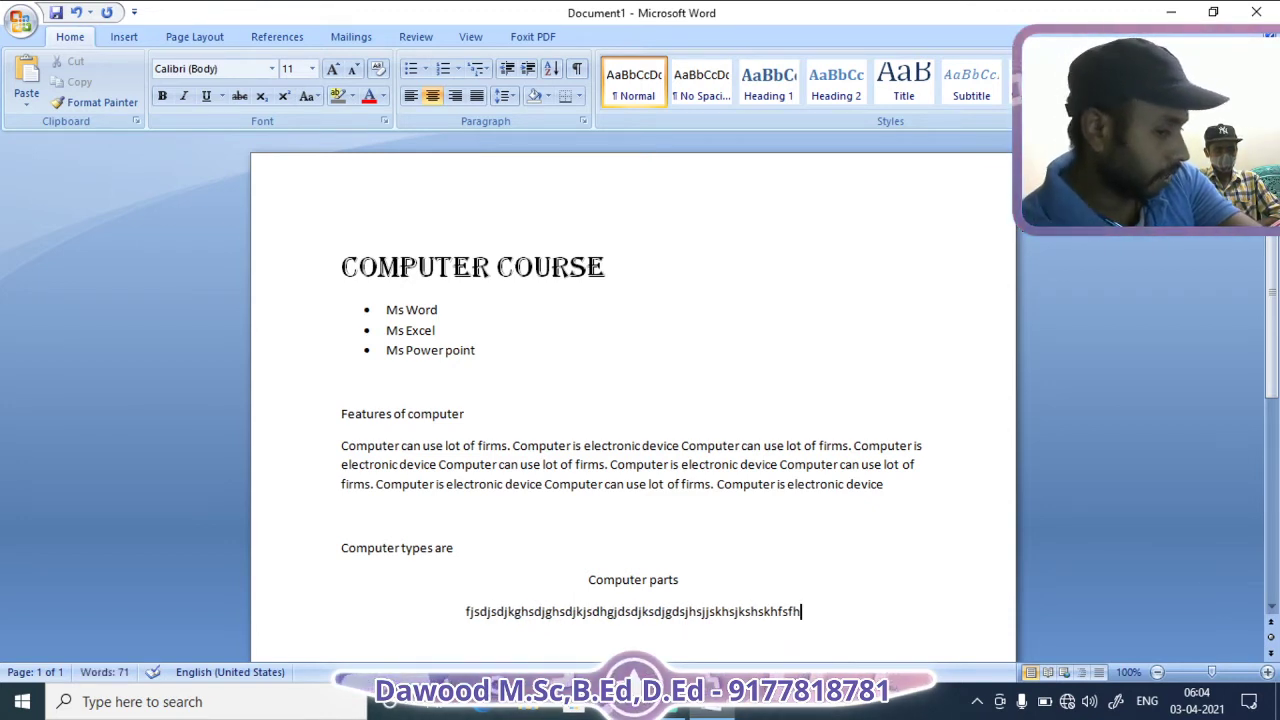
key("Return")
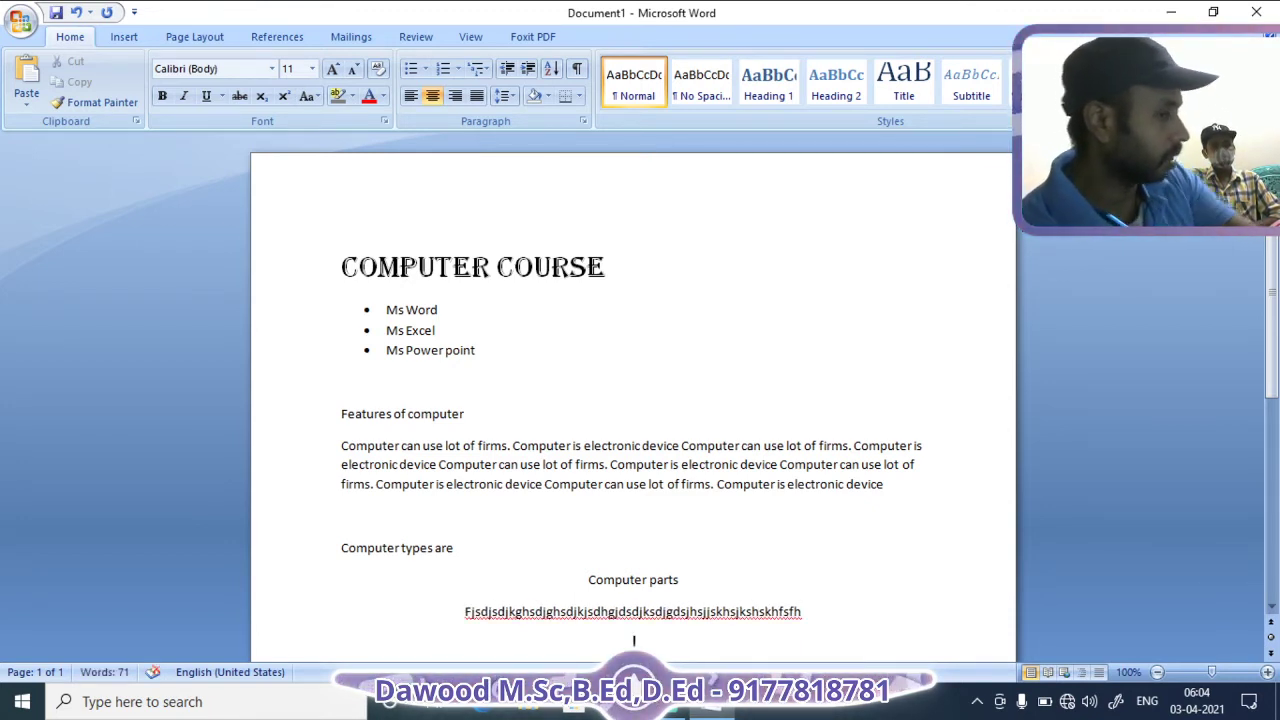
scroll(591, 573, "down", 3)
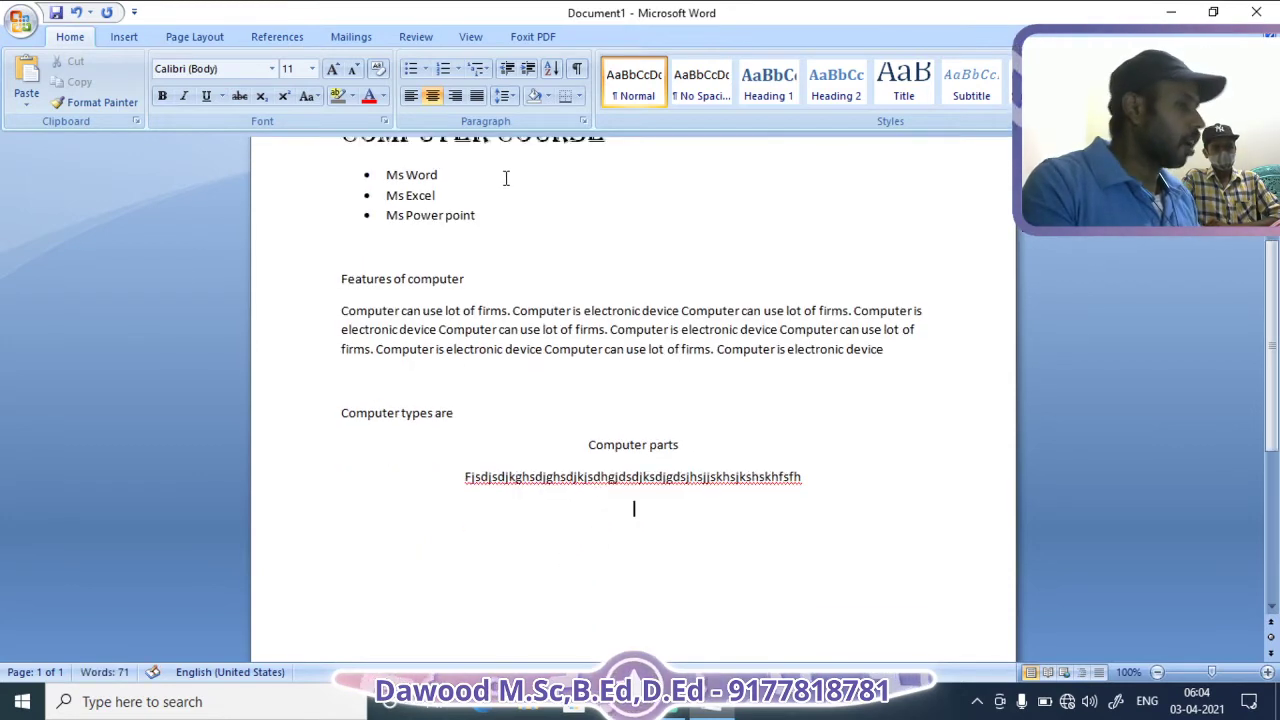
Add a right-aligned line reading 'Date:25-11-2021' and start a new line below it
left_click(455, 95)
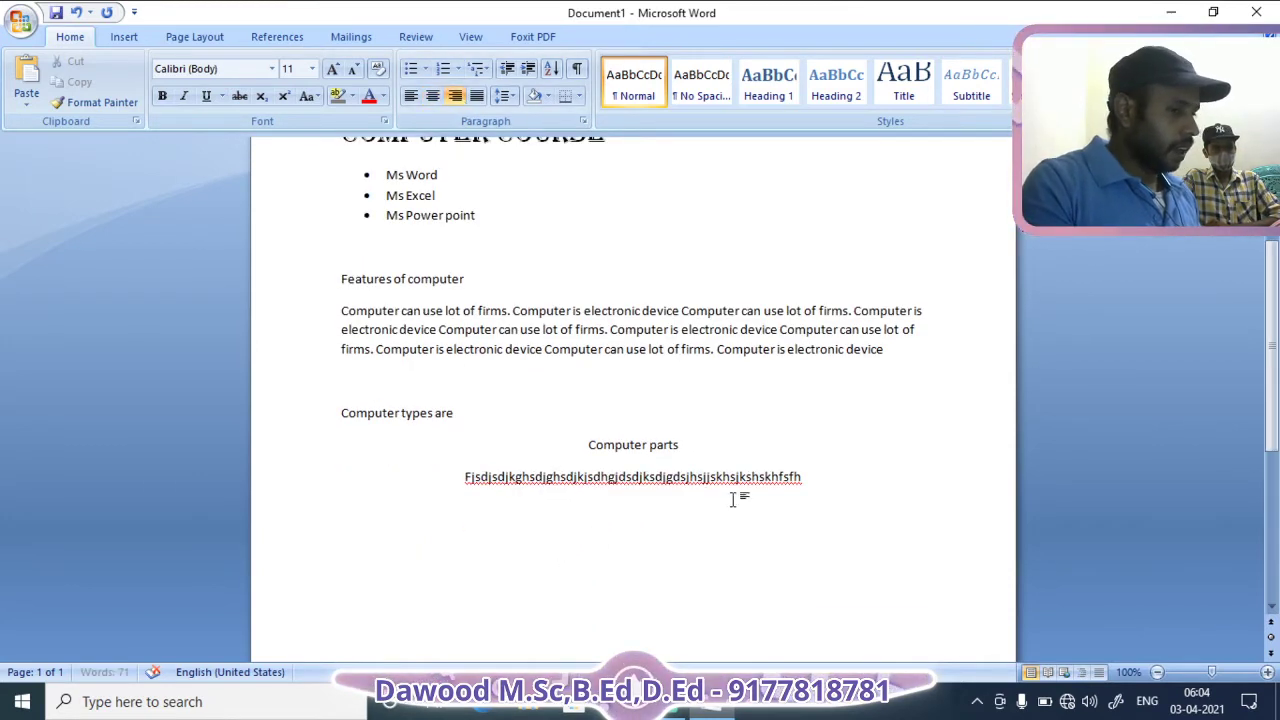
type("da")
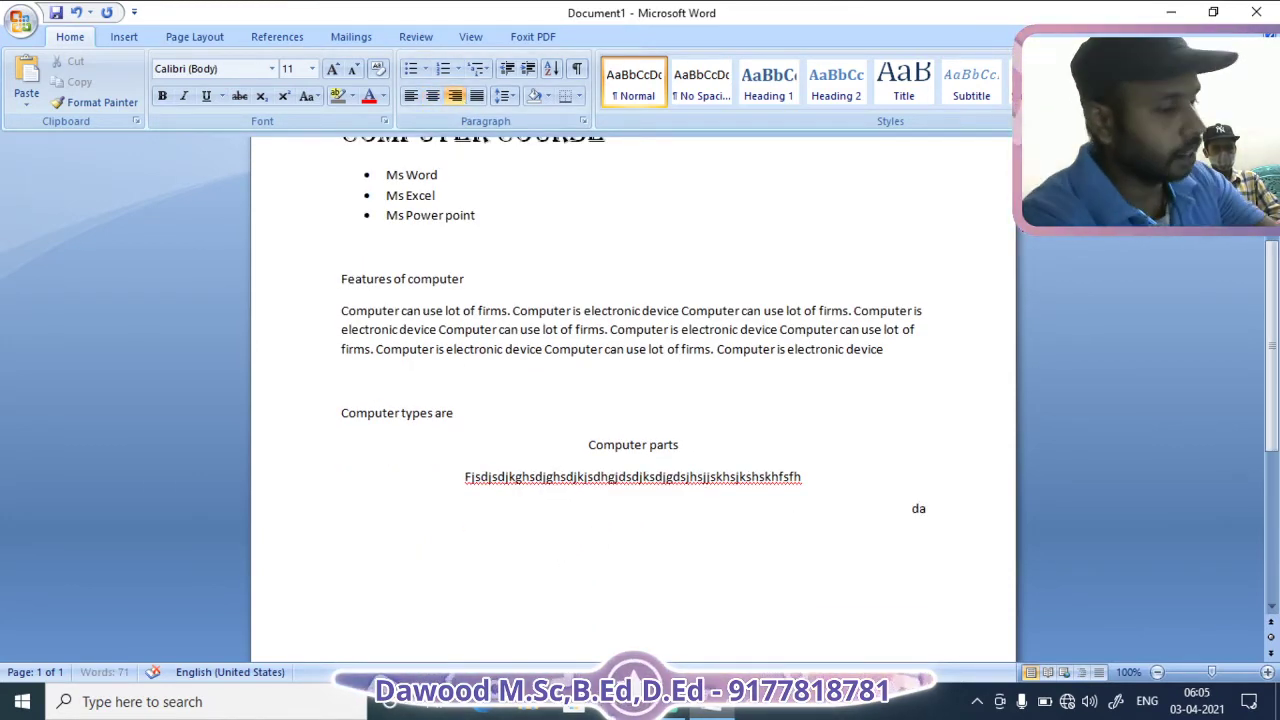
type("te:")
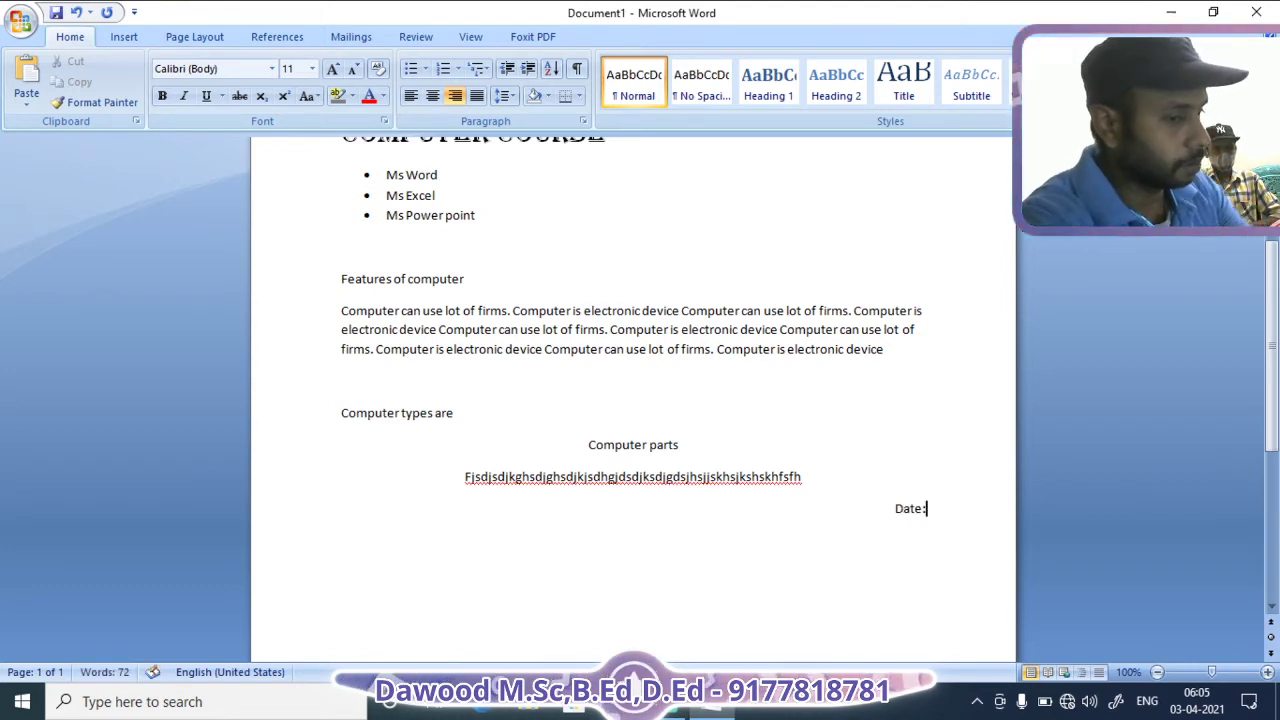
type("25")
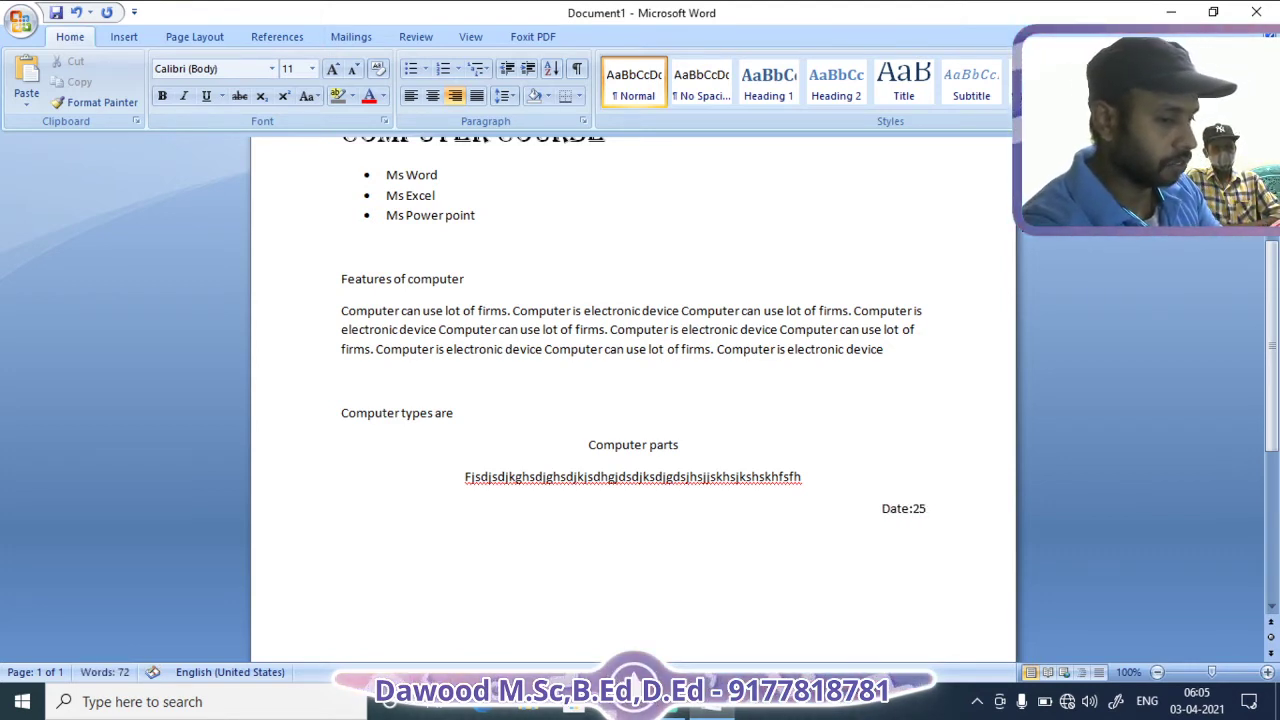
type("-11---")
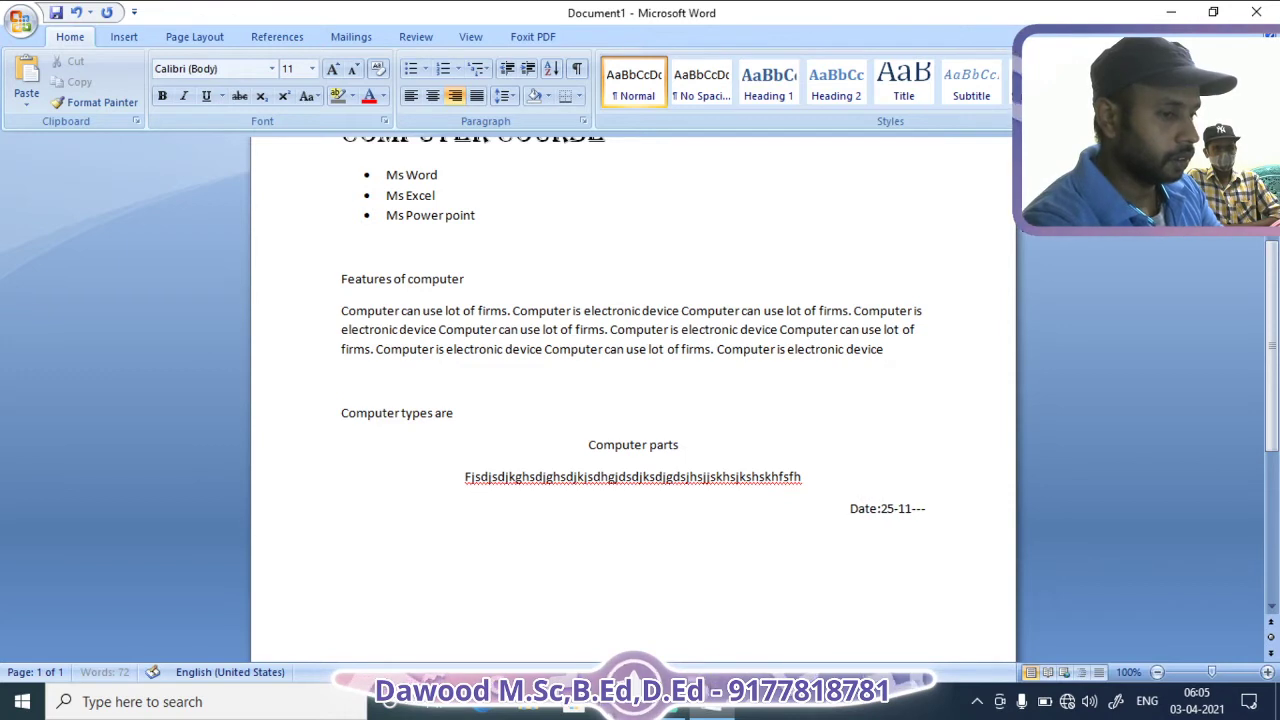
key("BackSpace")
key("BackSpace")
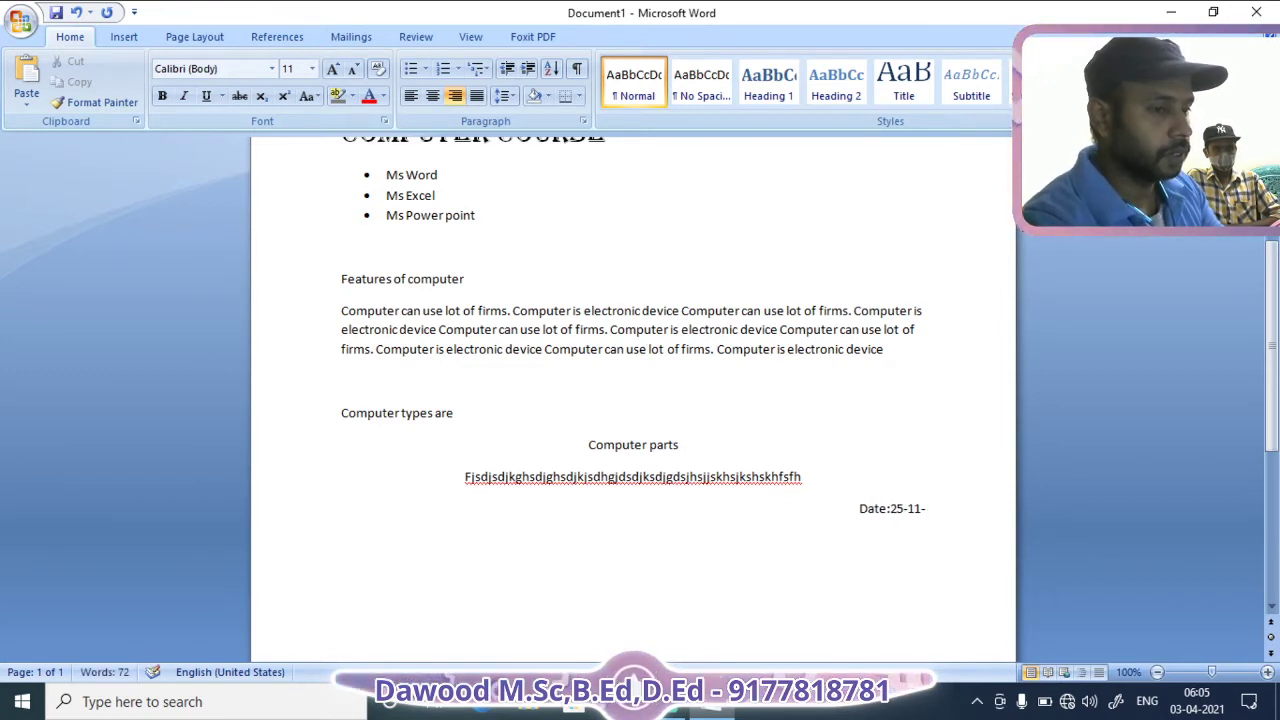
type("2021")
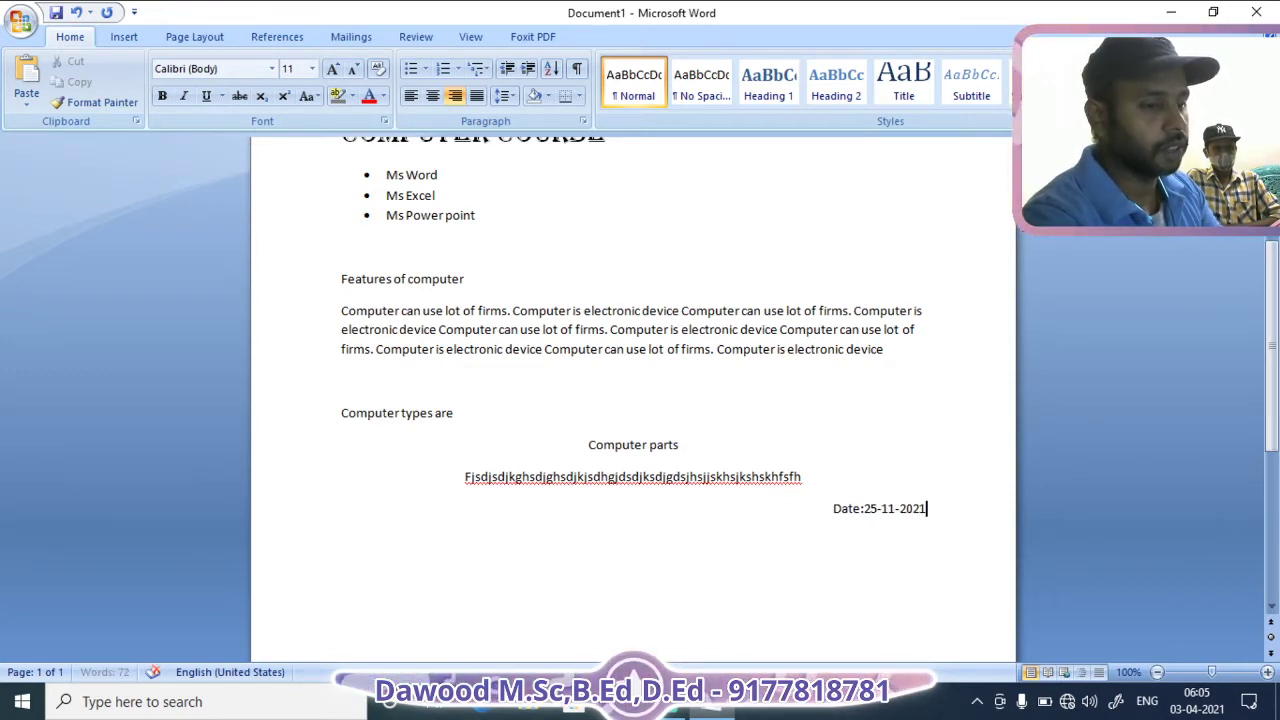
key("Return")
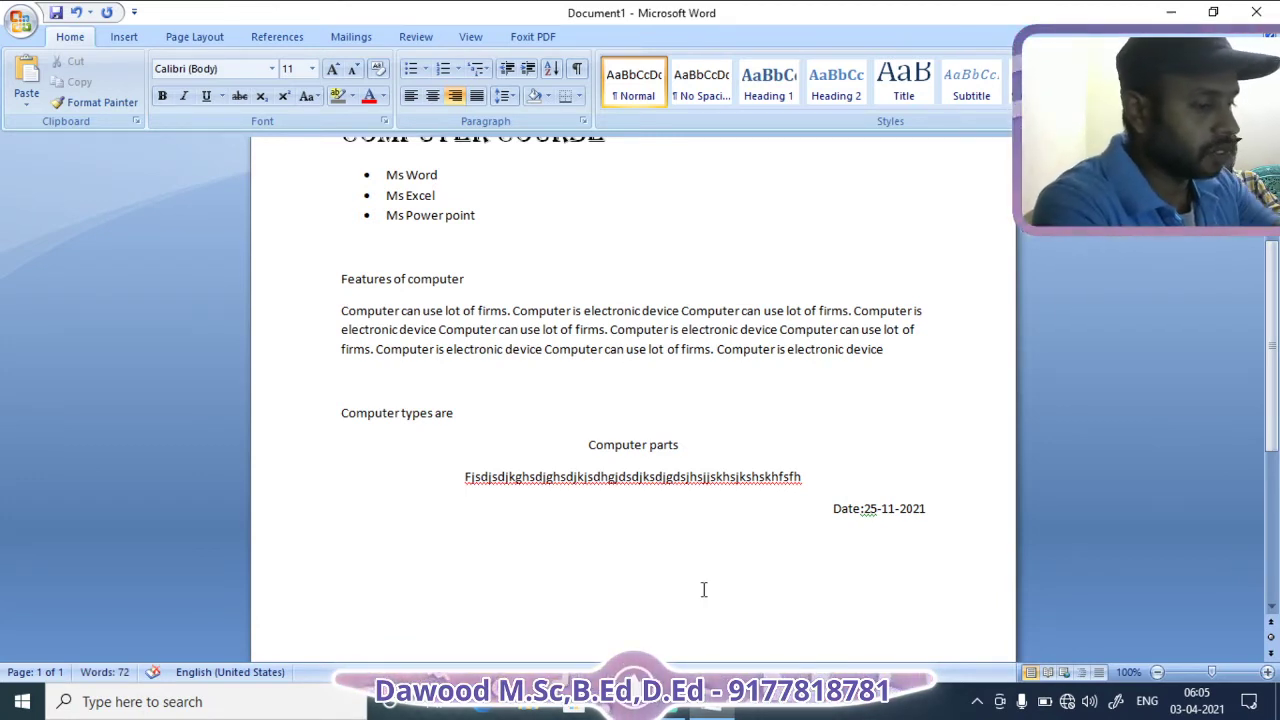
Switch the empty line after the date back to left alignment with Ctrl+L
key("ctrl+l")
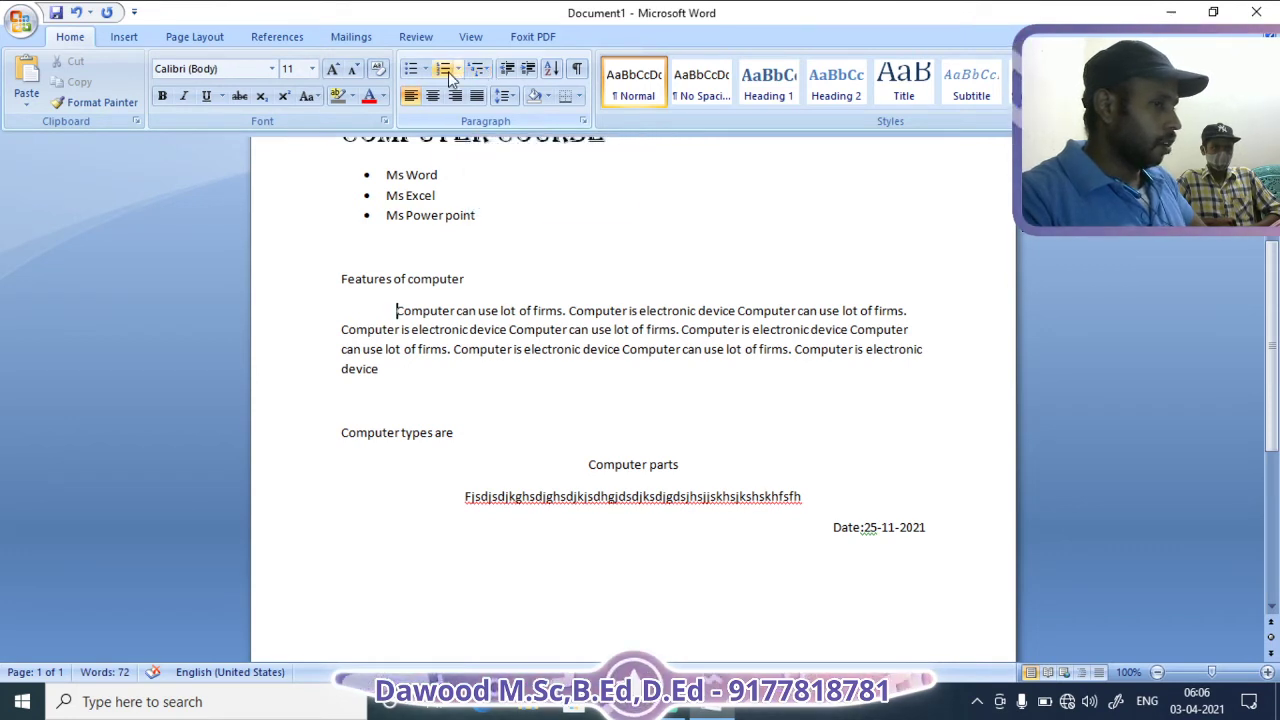
Make the features paragraph a numbered list and add filler-text items 2 through 4
left_click(443, 68)
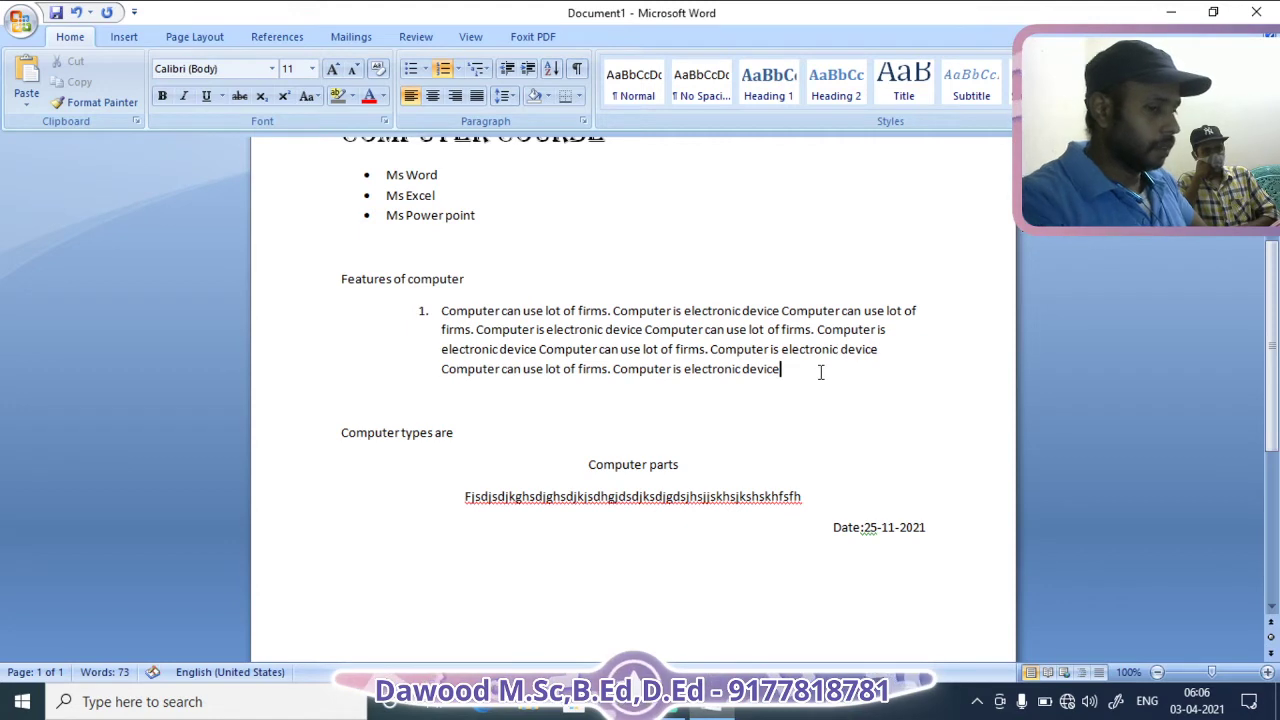
key("Return")
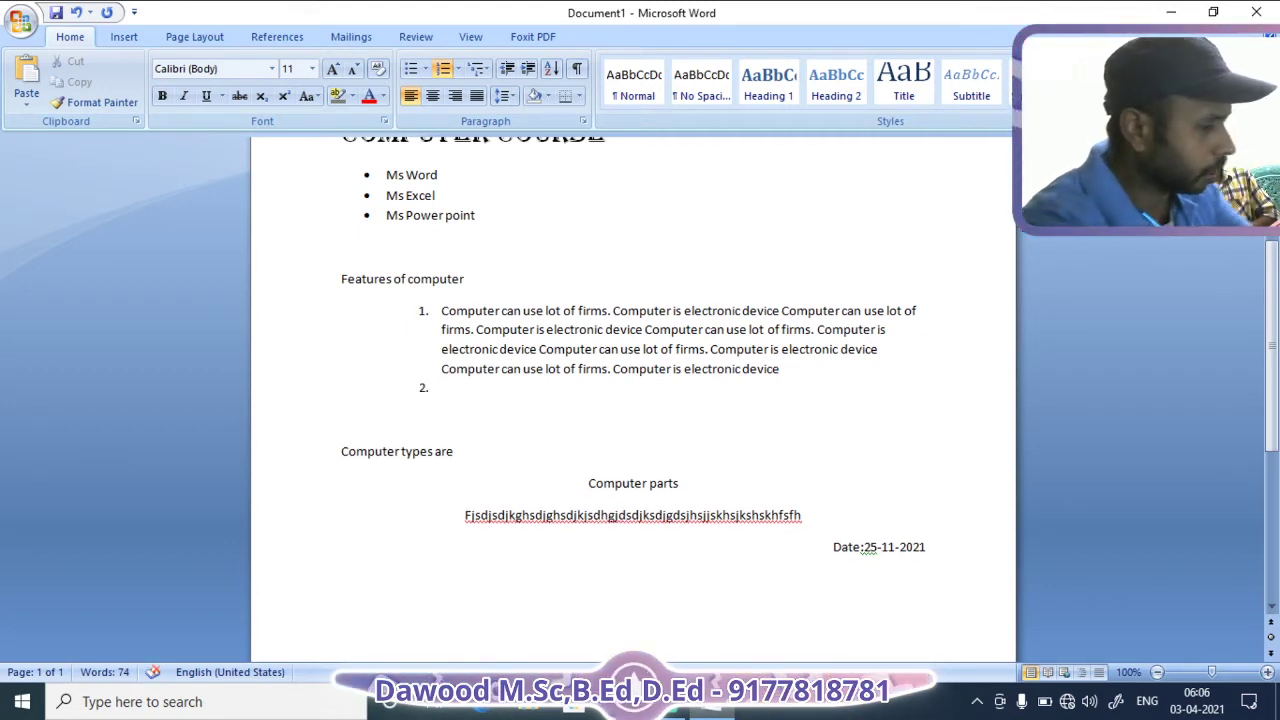
type("sfehjkwheghegulwewegh ")
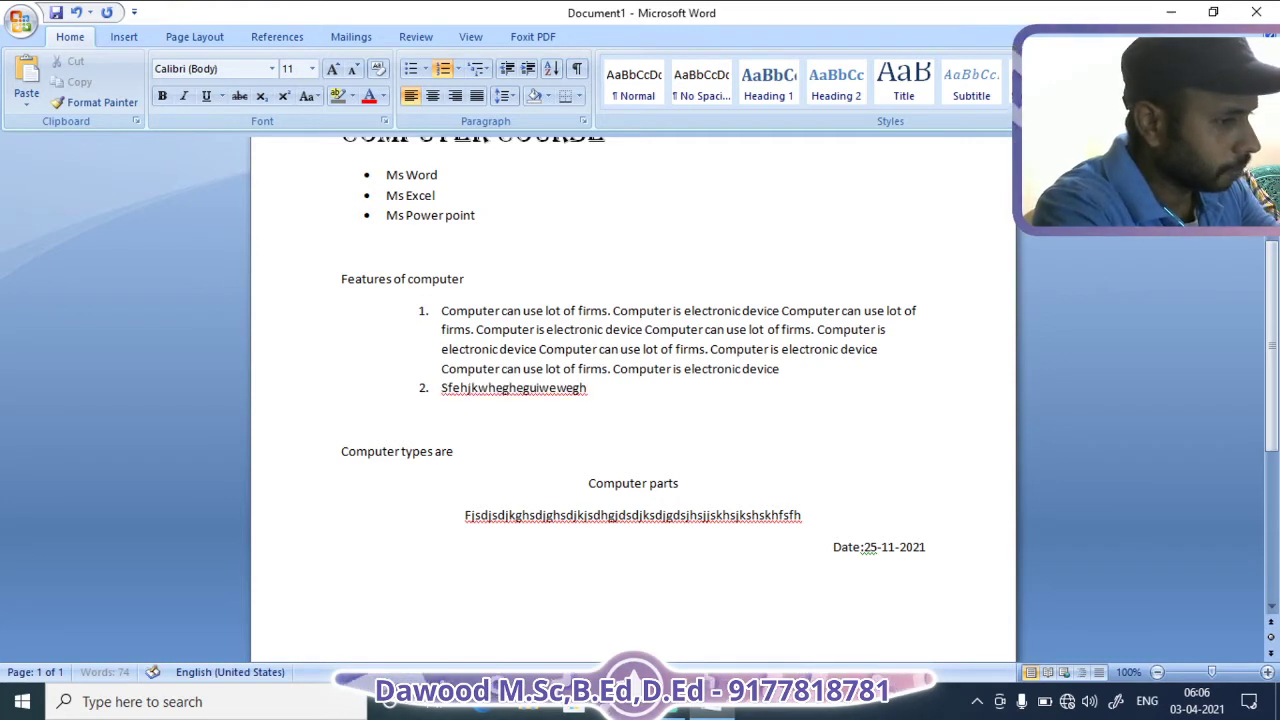
type("koeuiwhegieoigwejhgweh ebuweui")
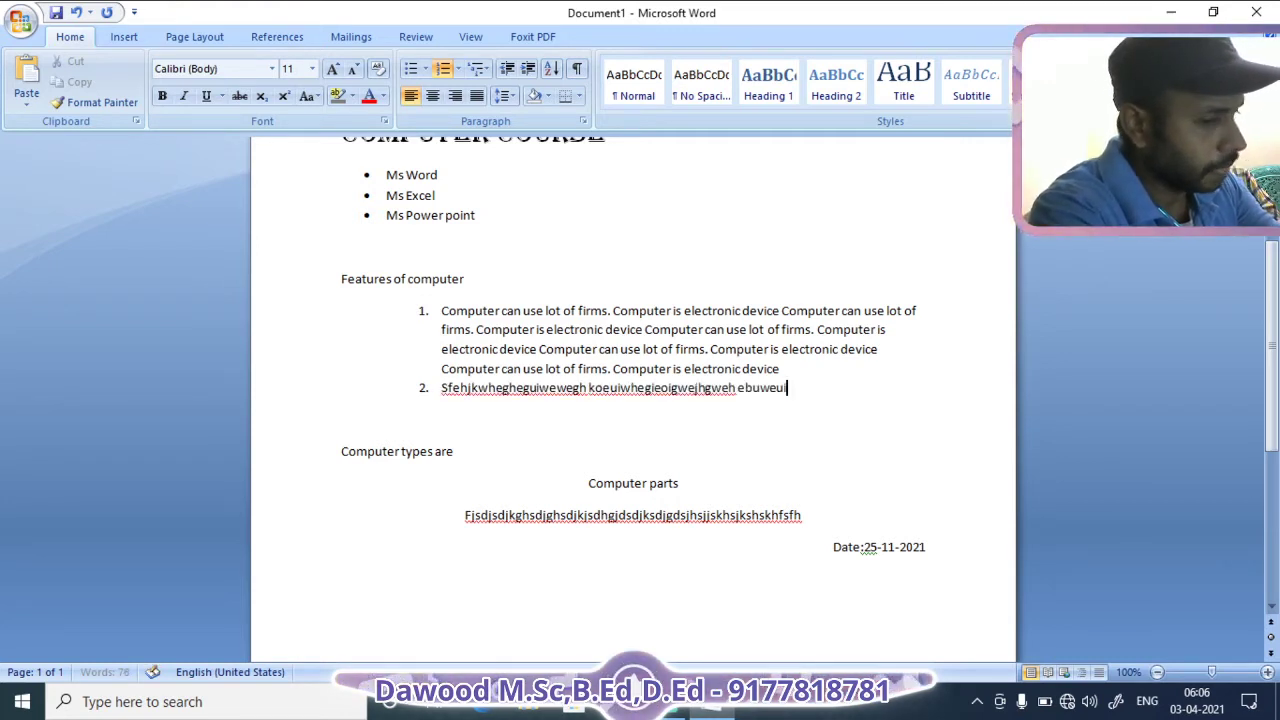
key("Return")
type("Huihuiehguiweughweui]huigge\\]")
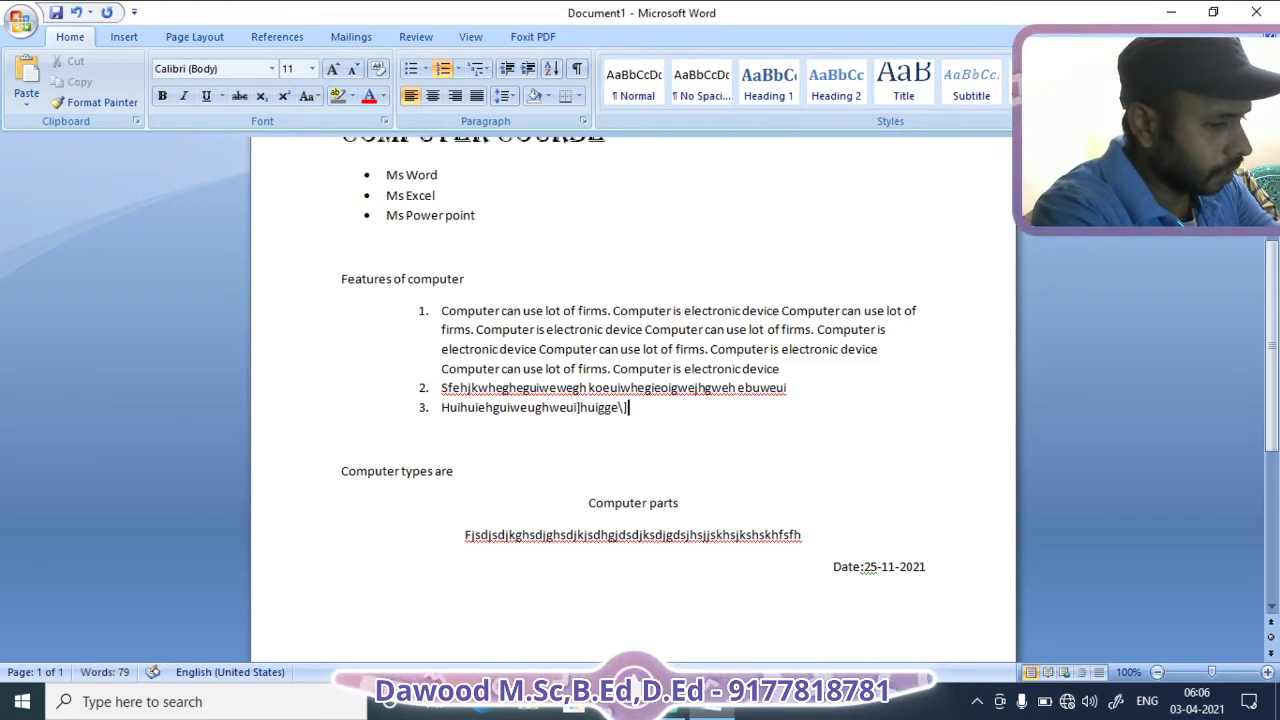
key("Return")
type("bhjehwehgweuguyuigeueuguie")
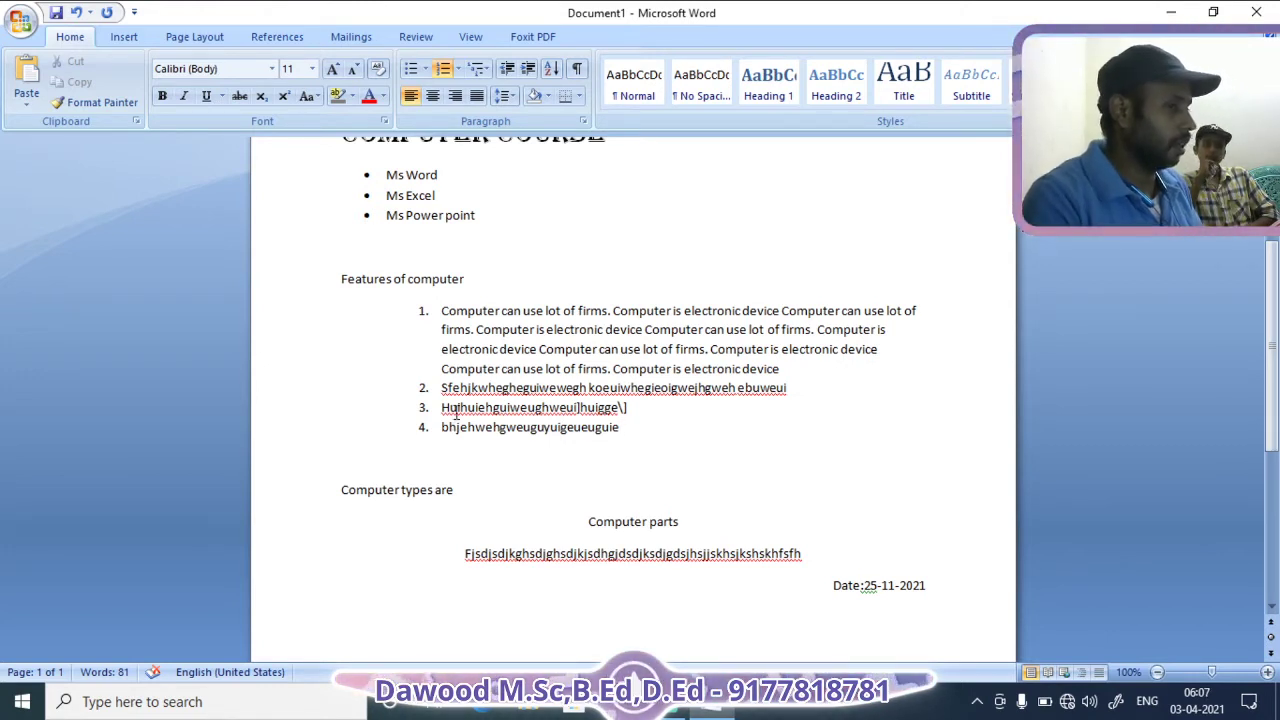
Give the features list square bullets, then browse Segoe UI Historic for a custom bullet symbol
left_click(425, 70)
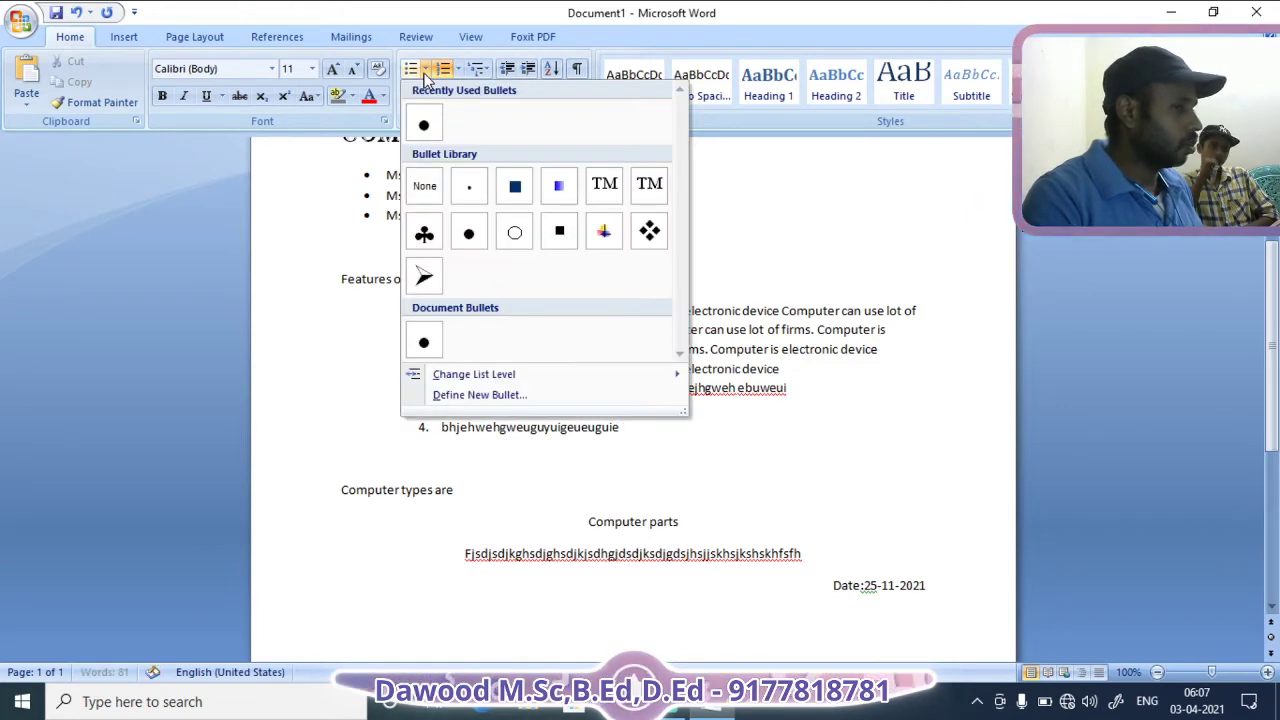
left_click(517, 190)
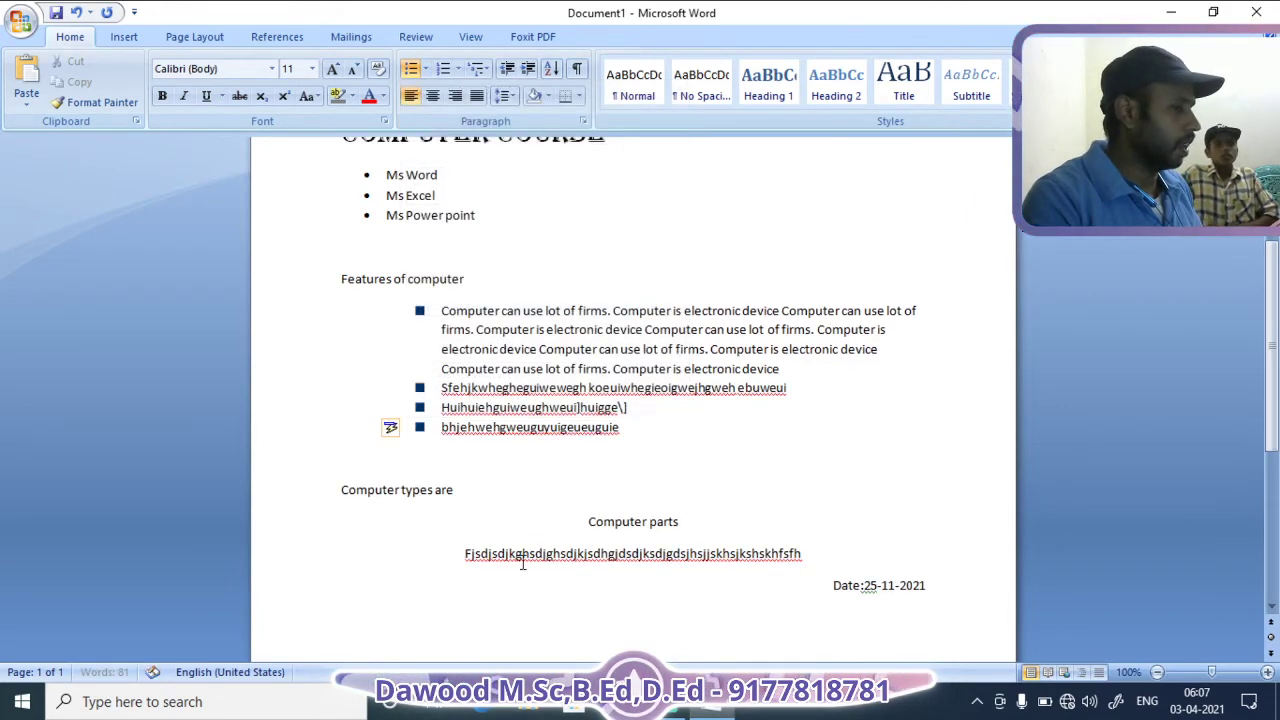
left_click(428, 71)
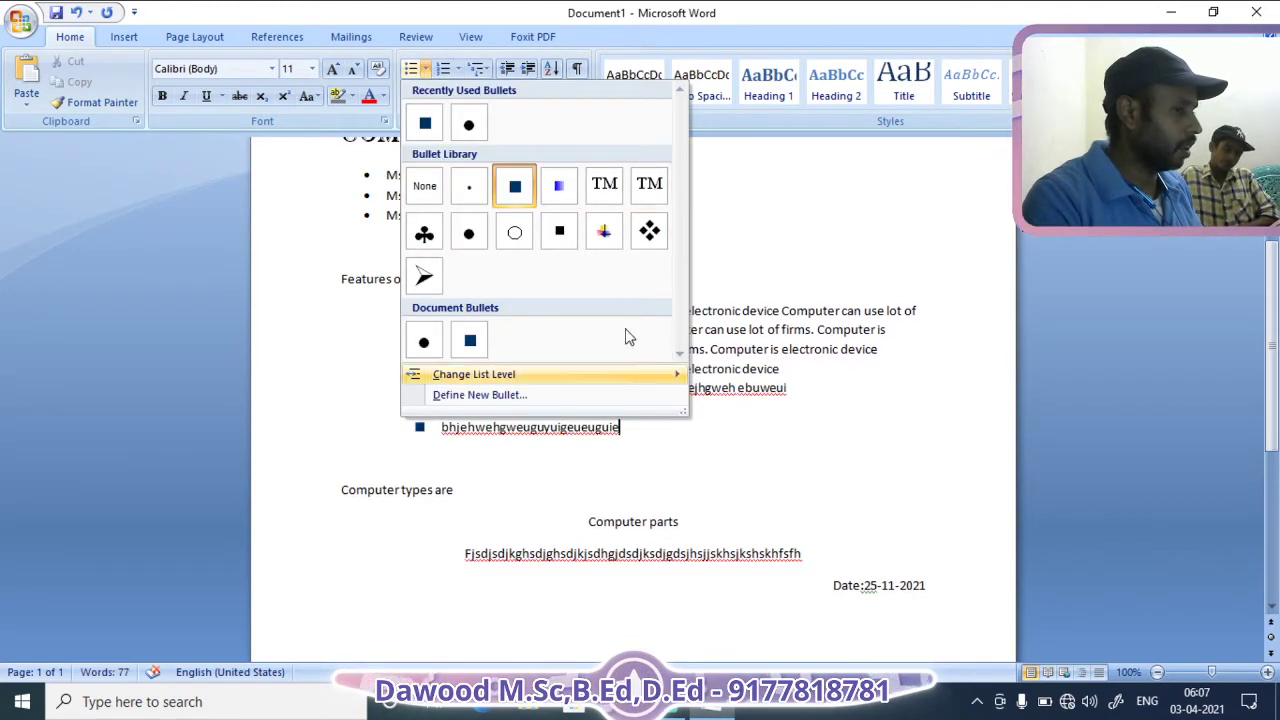
left_click(496, 398)
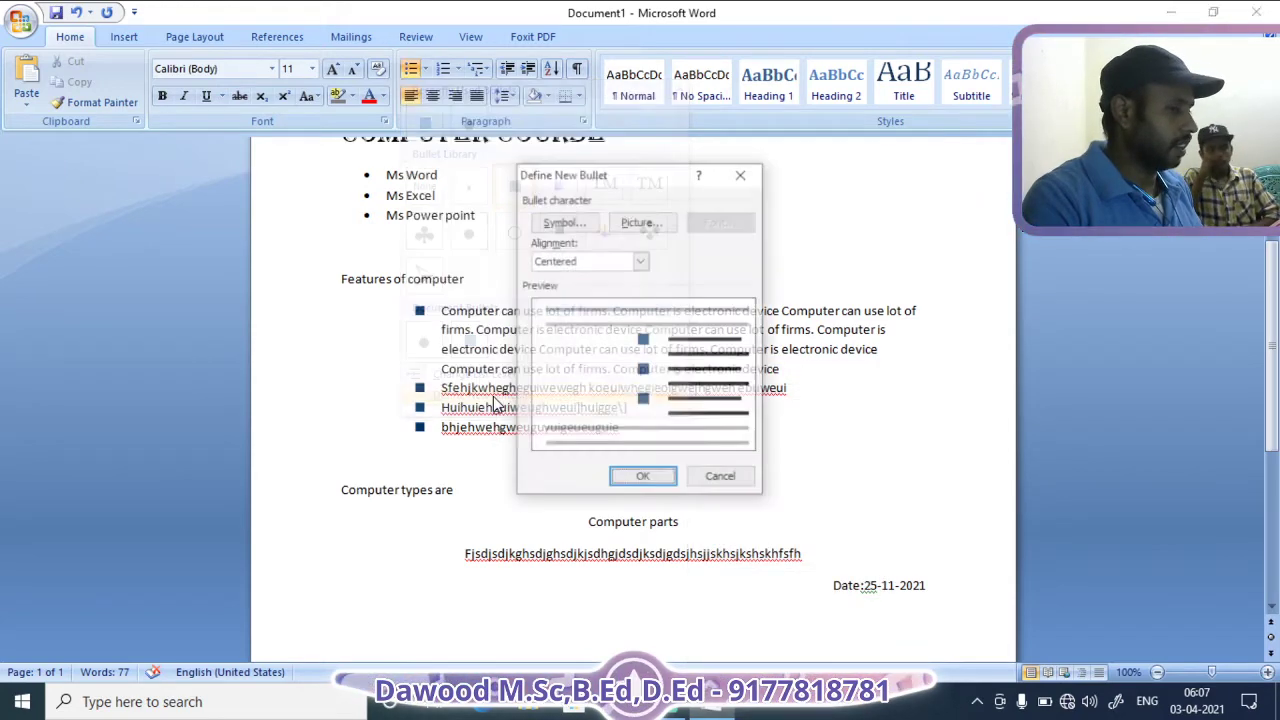
left_click(588, 226)
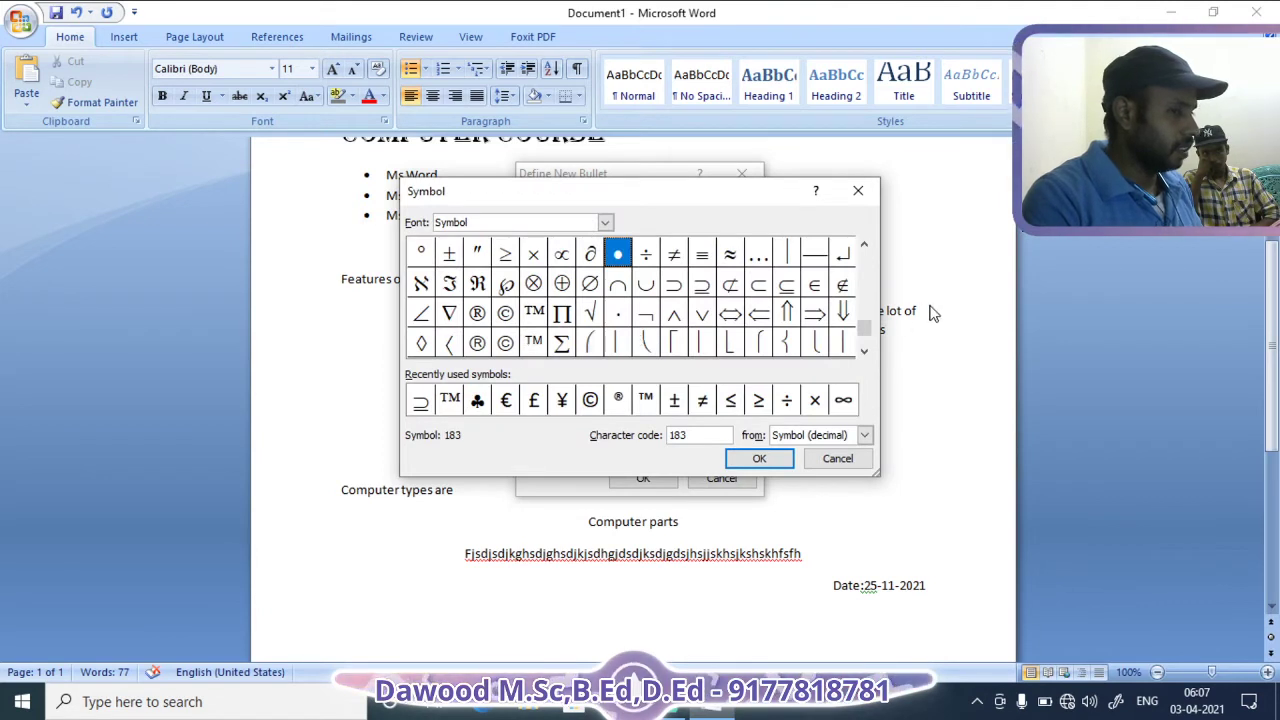
left_click(864, 351)
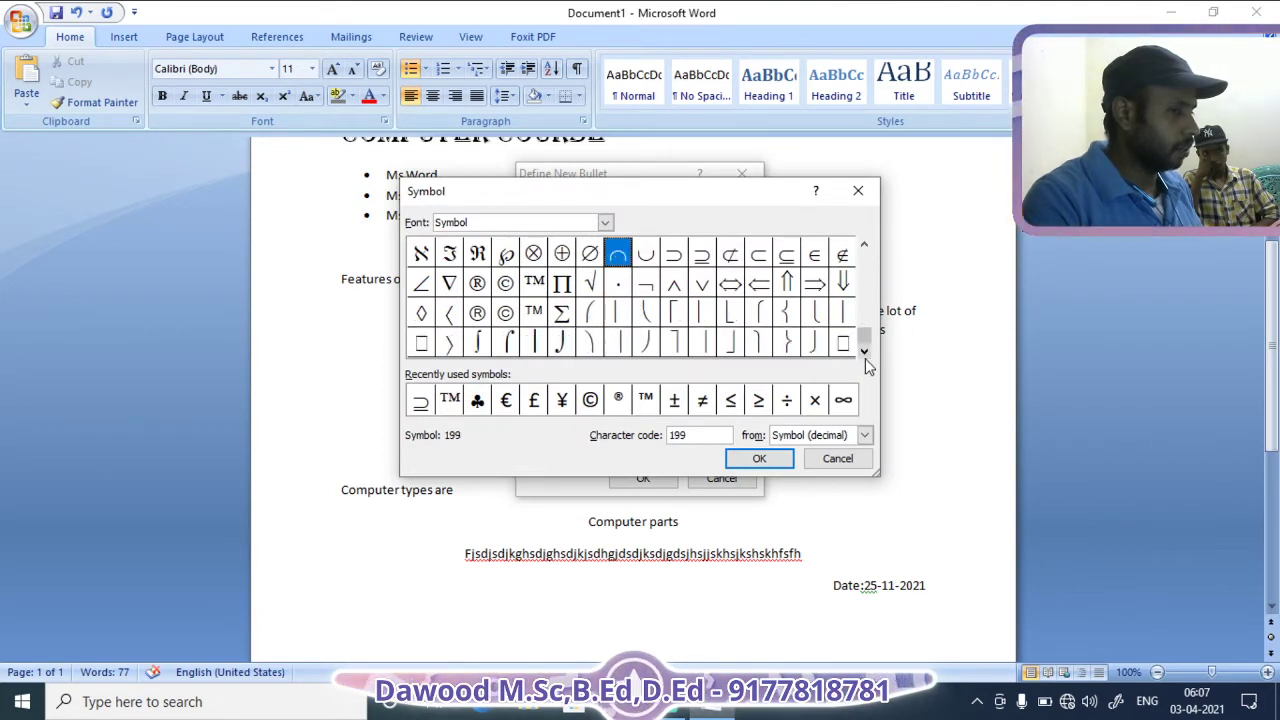
left_click(605, 222)
scroll(543, 271, "up", 5)
left_click(543, 275)
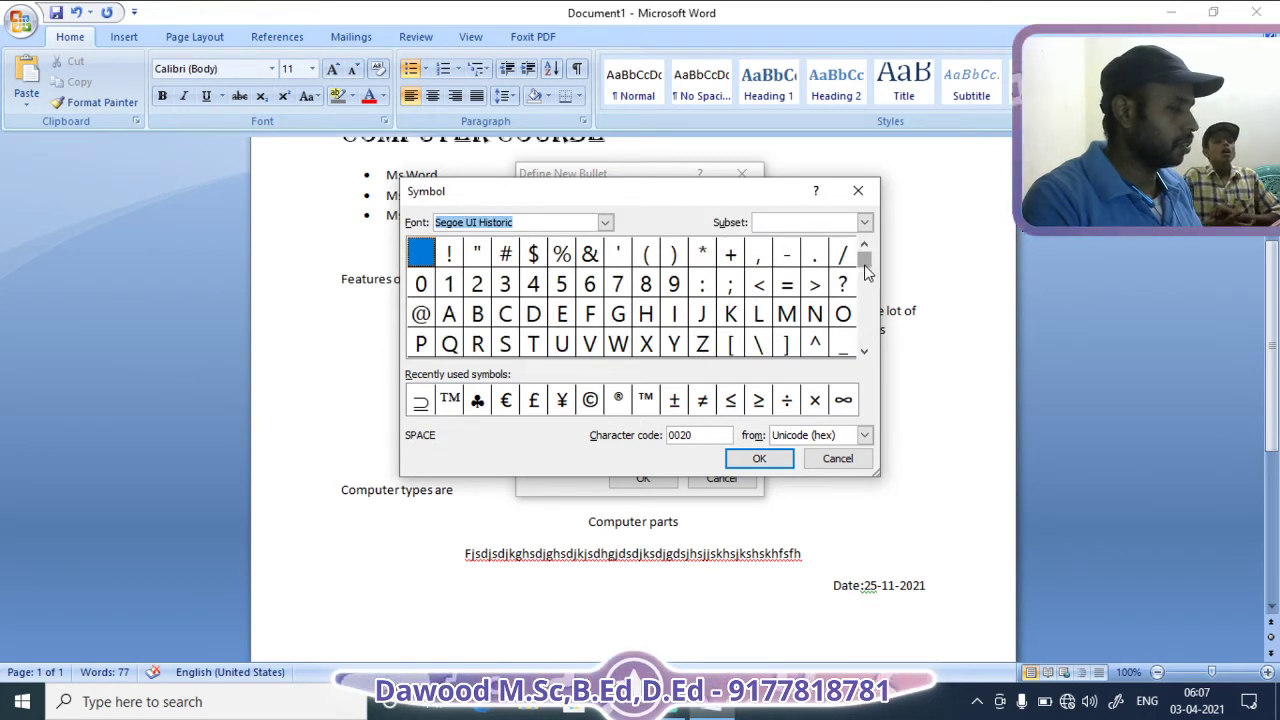
left_click_drag(868, 326, 866, 360)
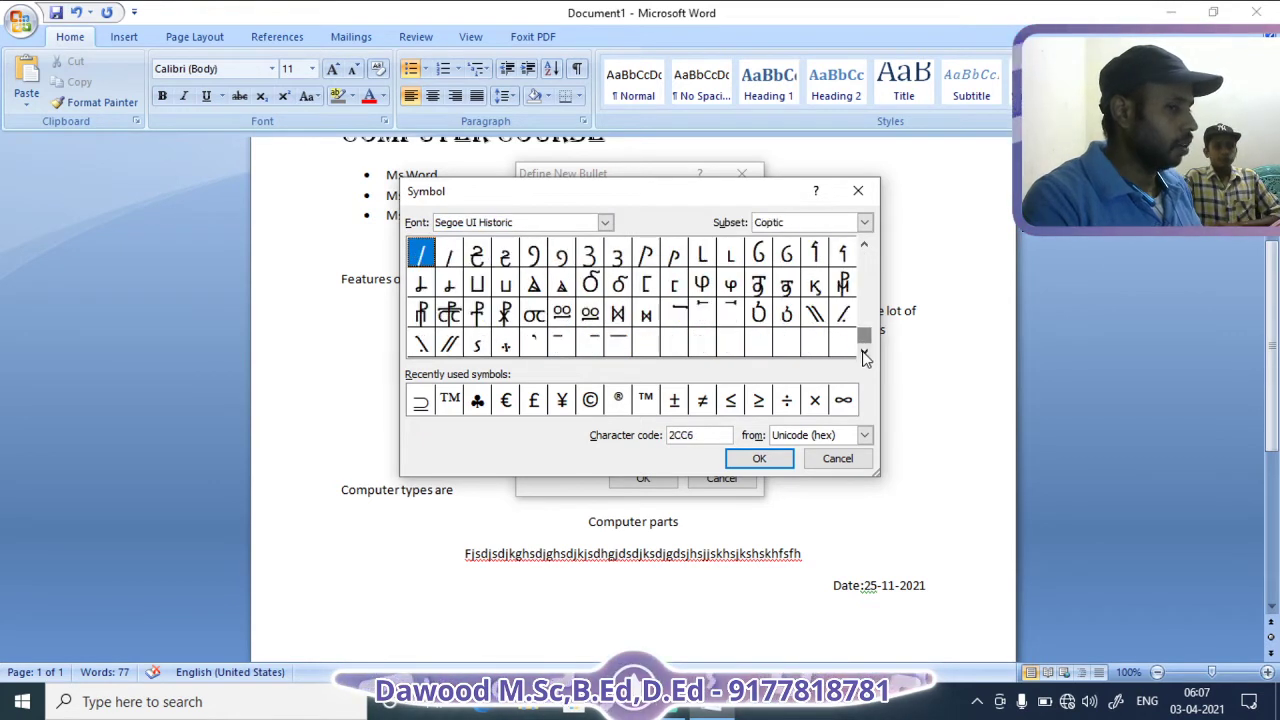
Browse the Currency, Letterlike and Miscellaneous Symbols subsets for a bullet character
left_click(866, 224)
left_click(866, 224)
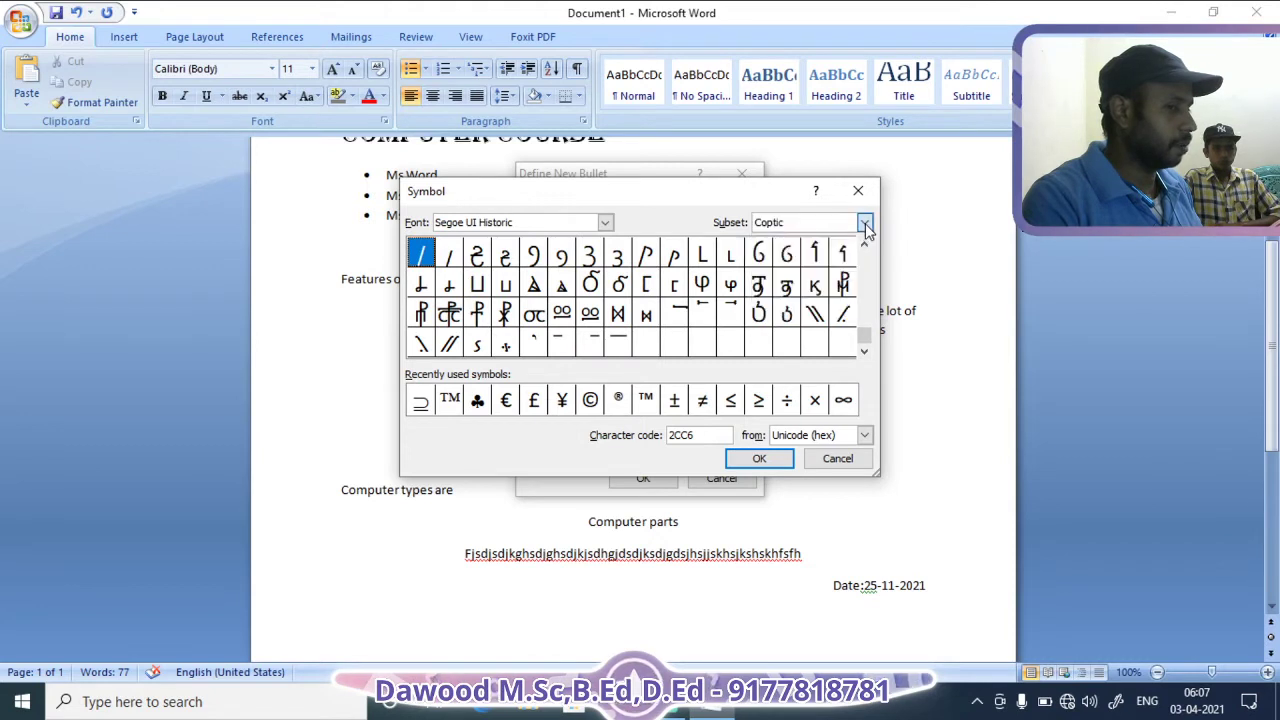
left_click(866, 224)
left_click(795, 251)
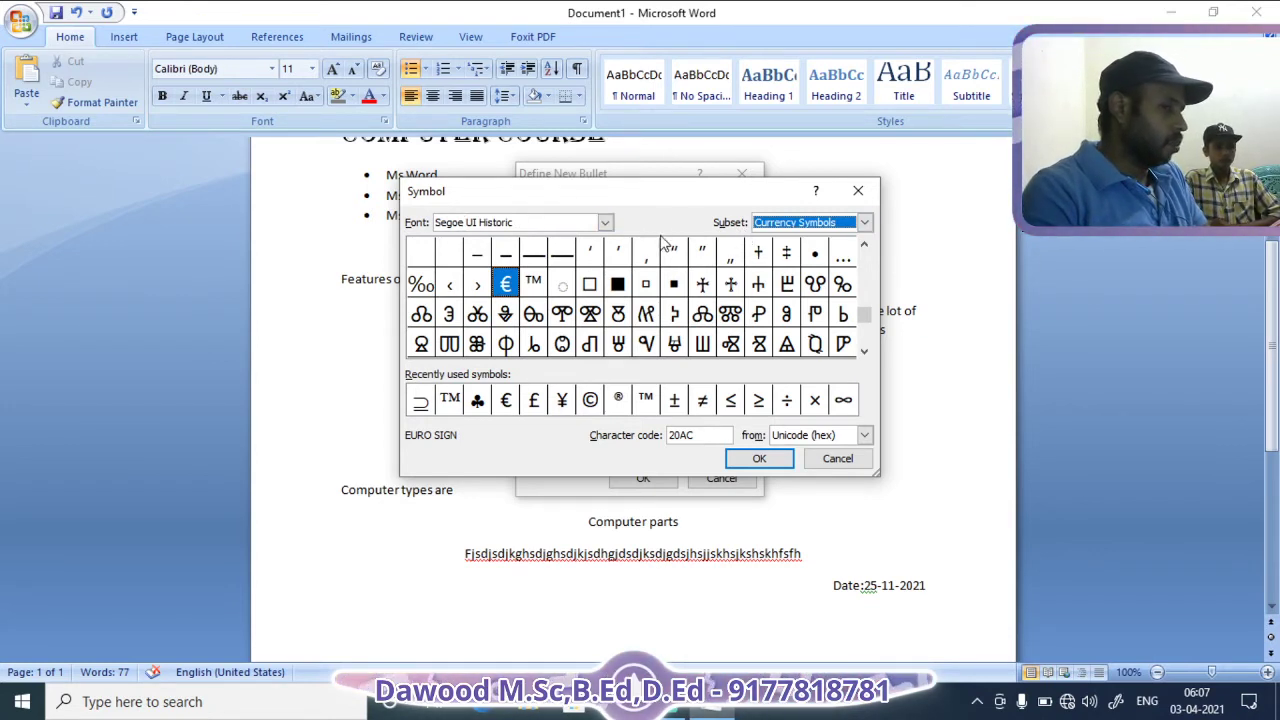
left_click(829, 228)
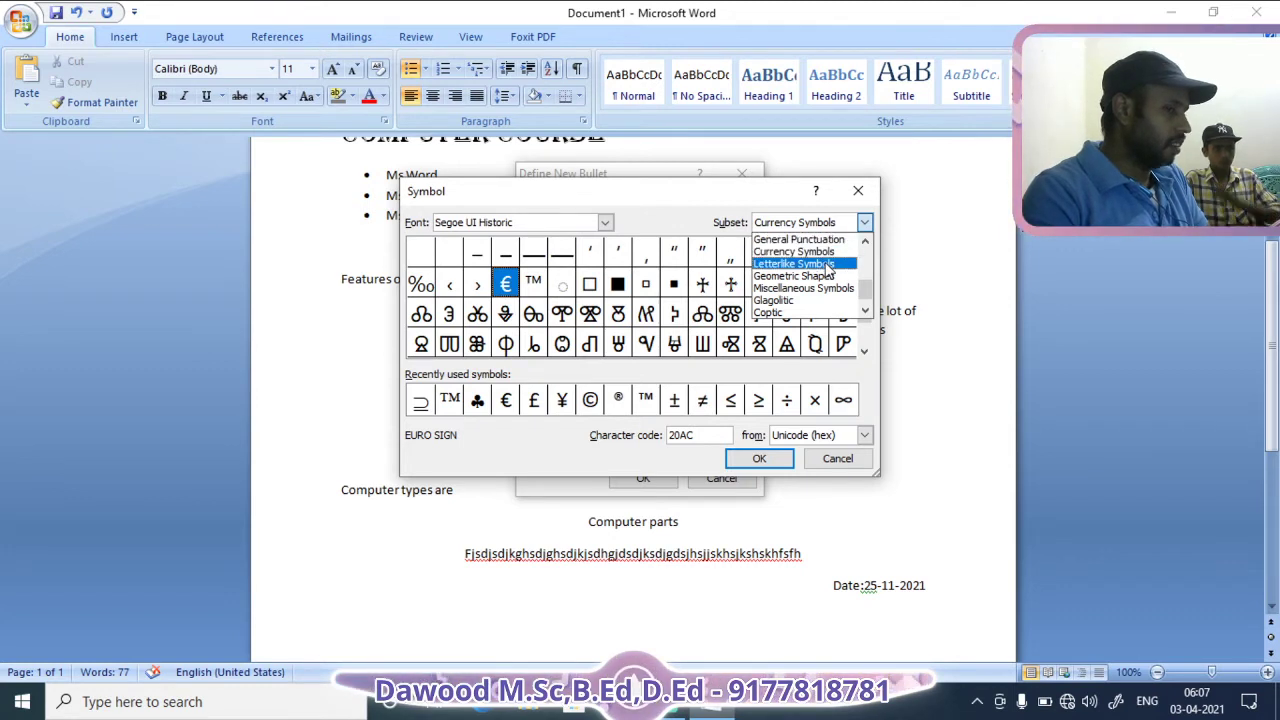
left_click(828, 265)
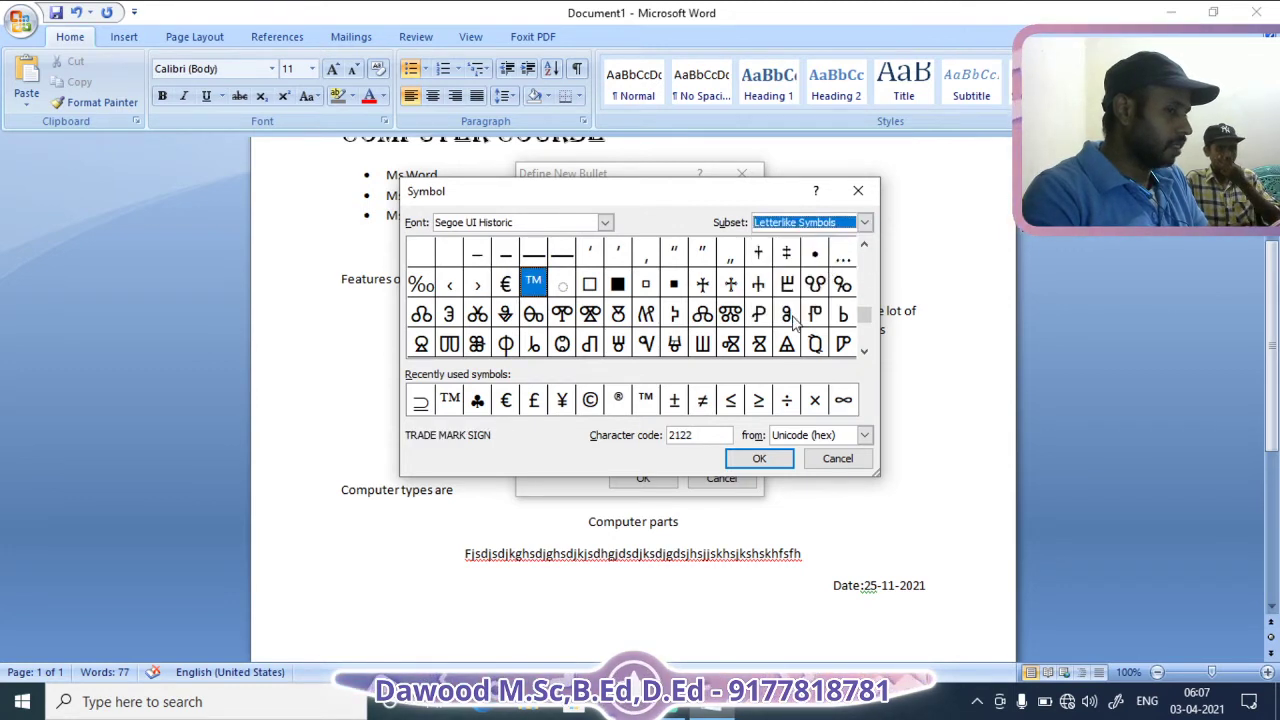
left_click(842, 224)
left_click(805, 291)
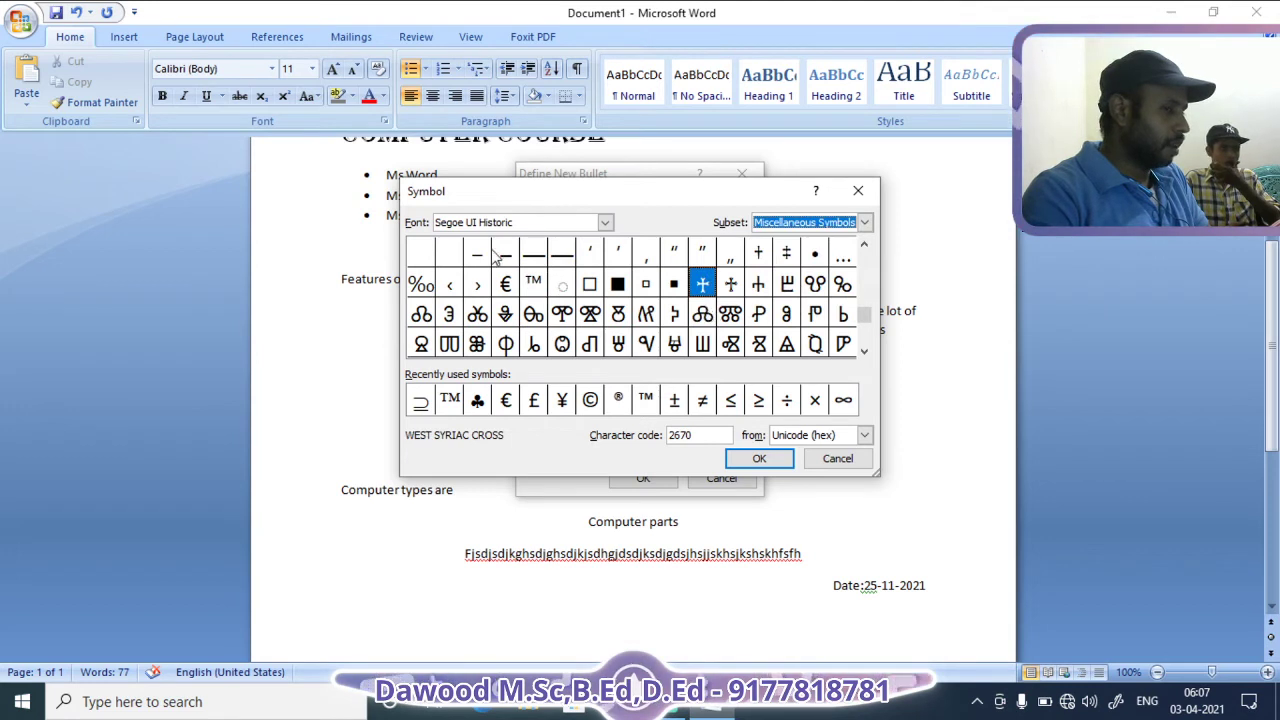
left_click(510, 220)
Pick Ⅱ from NSimSun's Currency Symbols subset and apply it as the list bullet
left_click(605, 222)
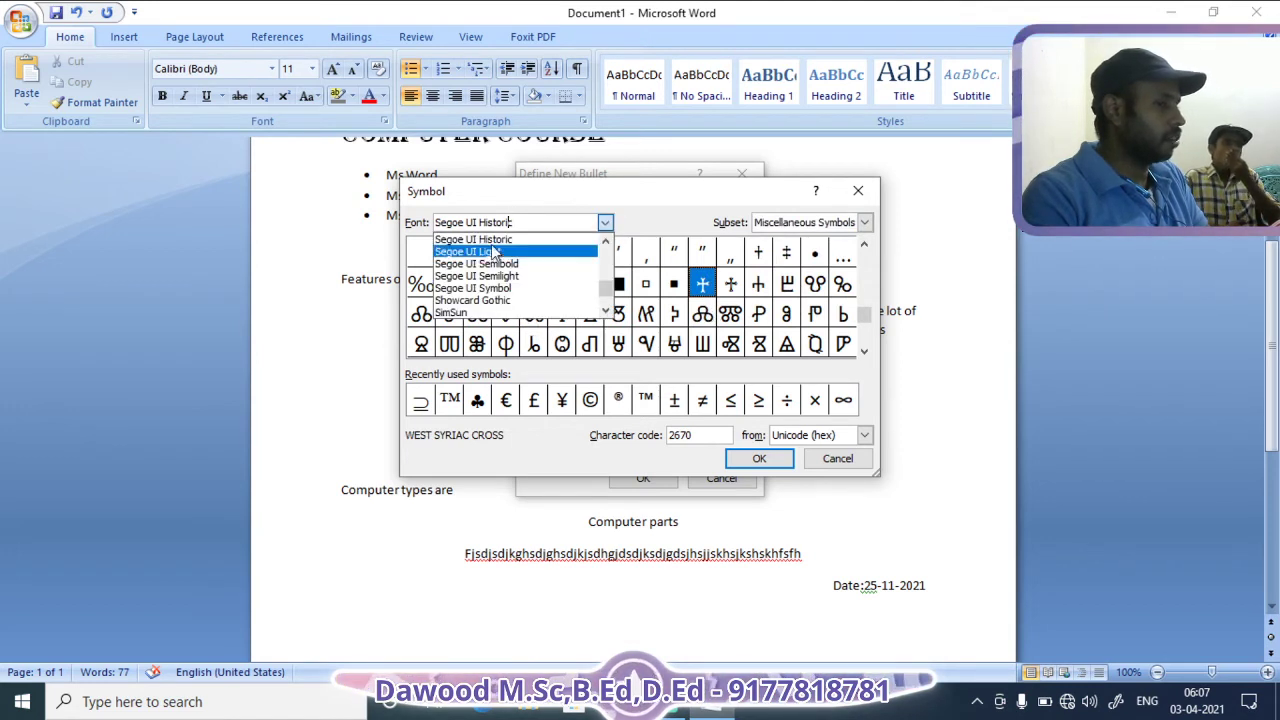
scroll(478, 290, "up", 3)
scroll(478, 300, "up", 4)
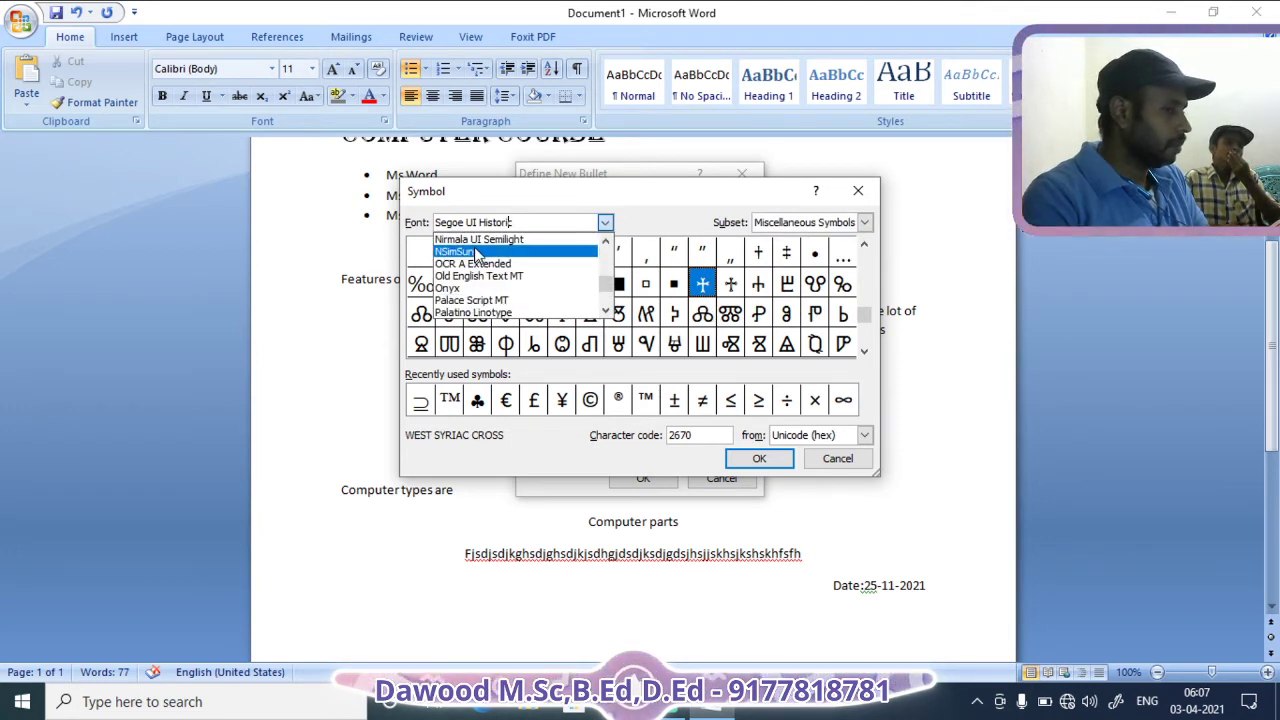
left_click(478, 251)
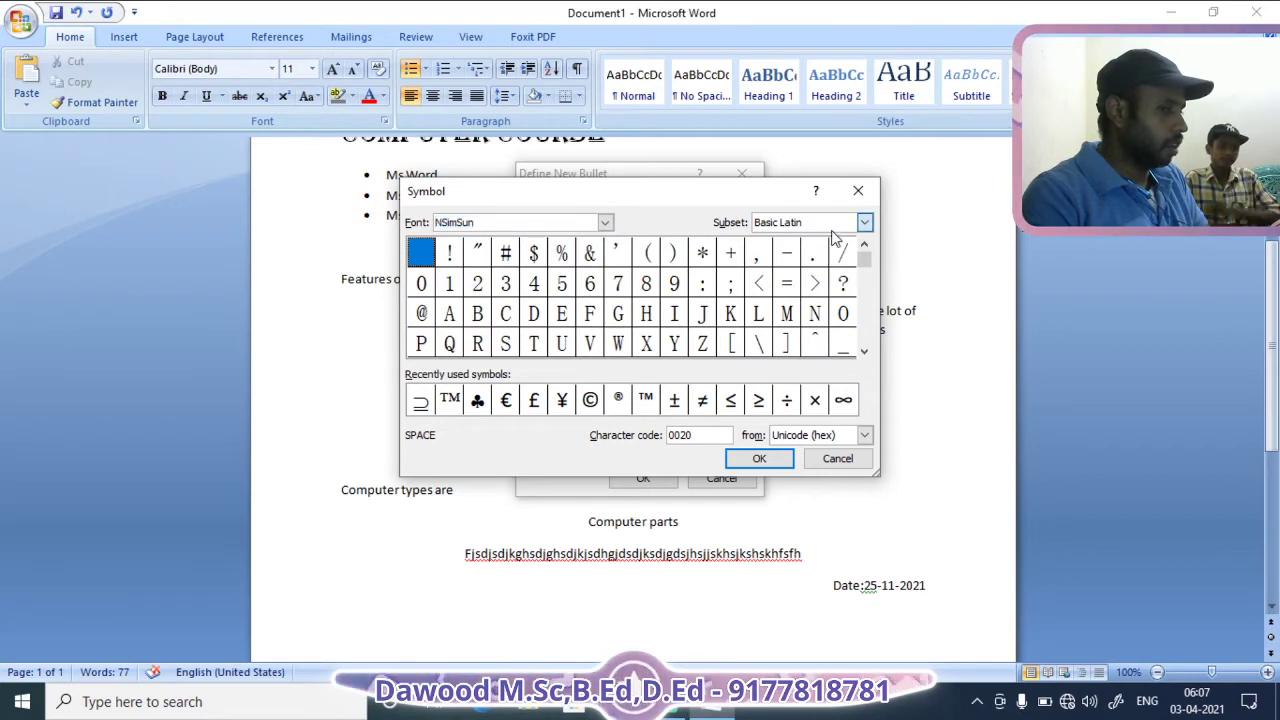
left_click(864, 222)
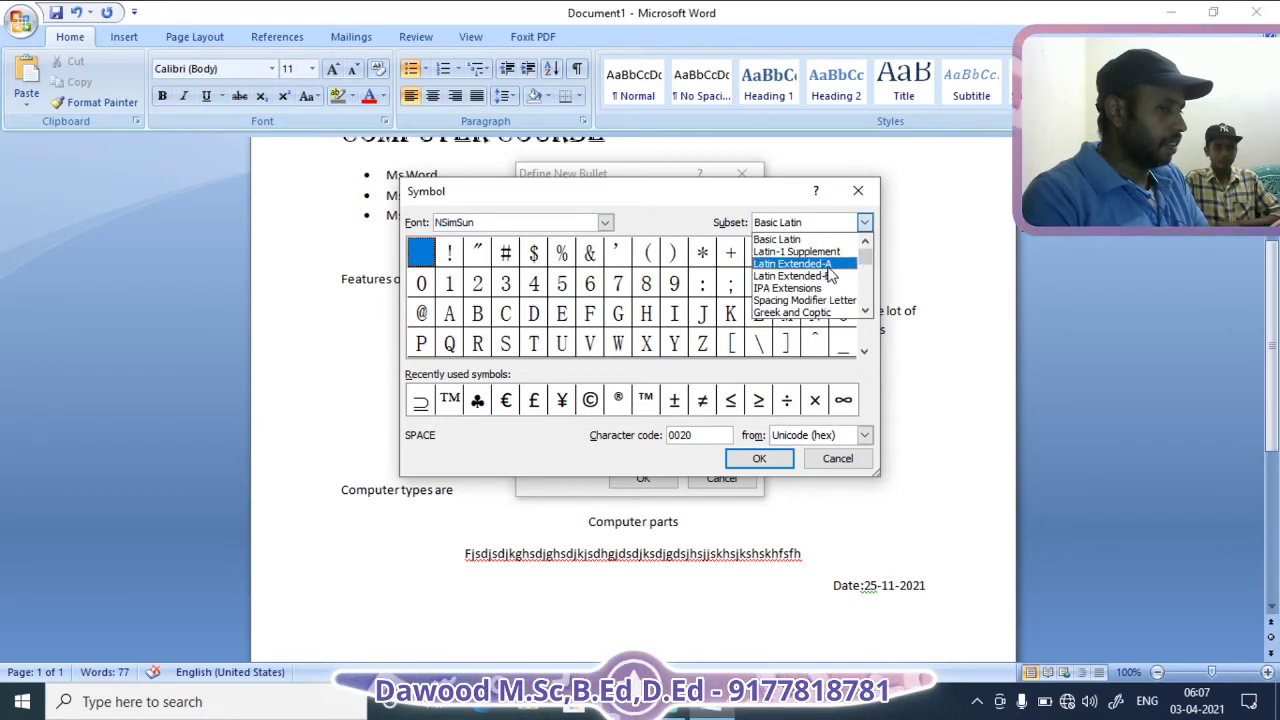
scroll(783, 300, "down", 1)
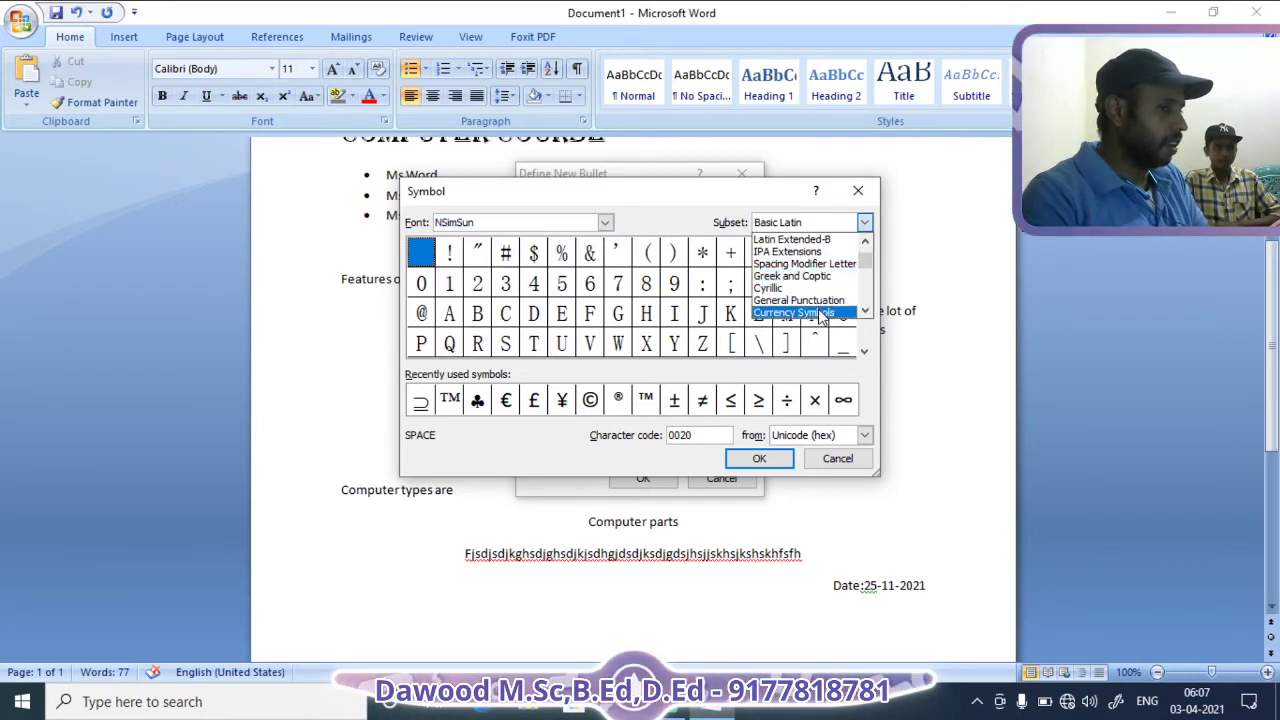
scroll(785, 298, "down", 1)
left_click(790, 296)
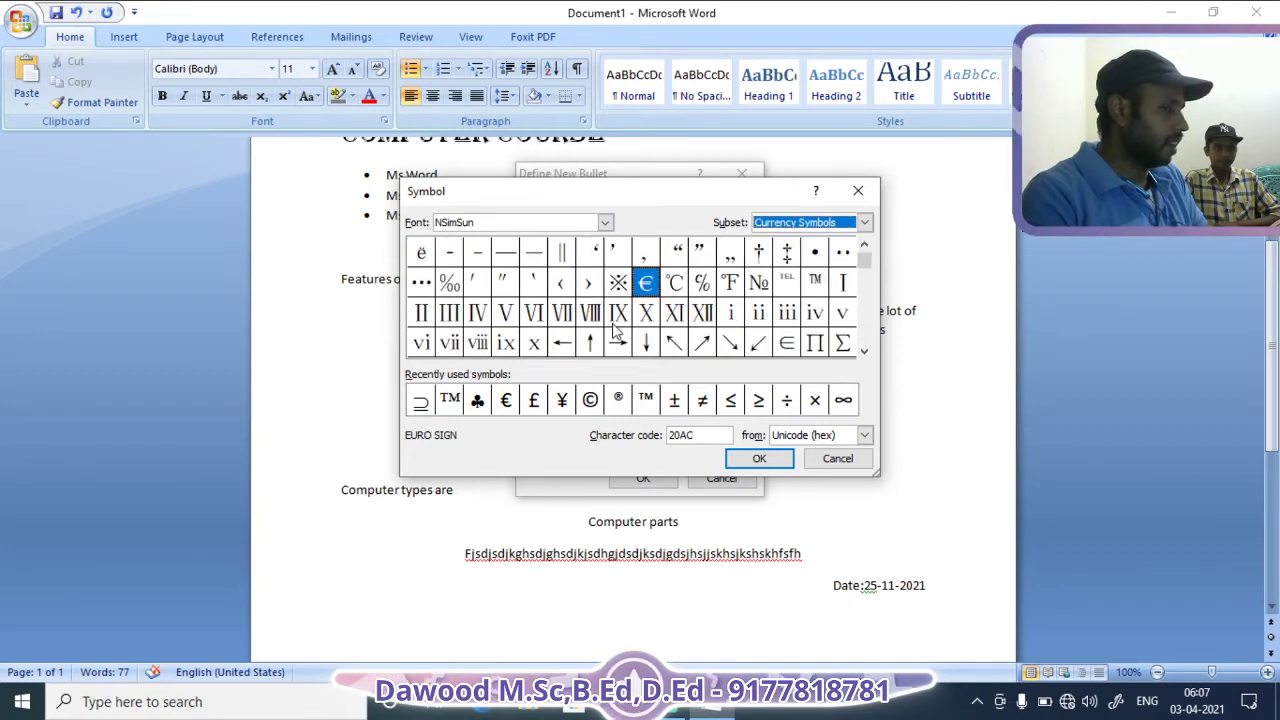
left_click(424, 314)
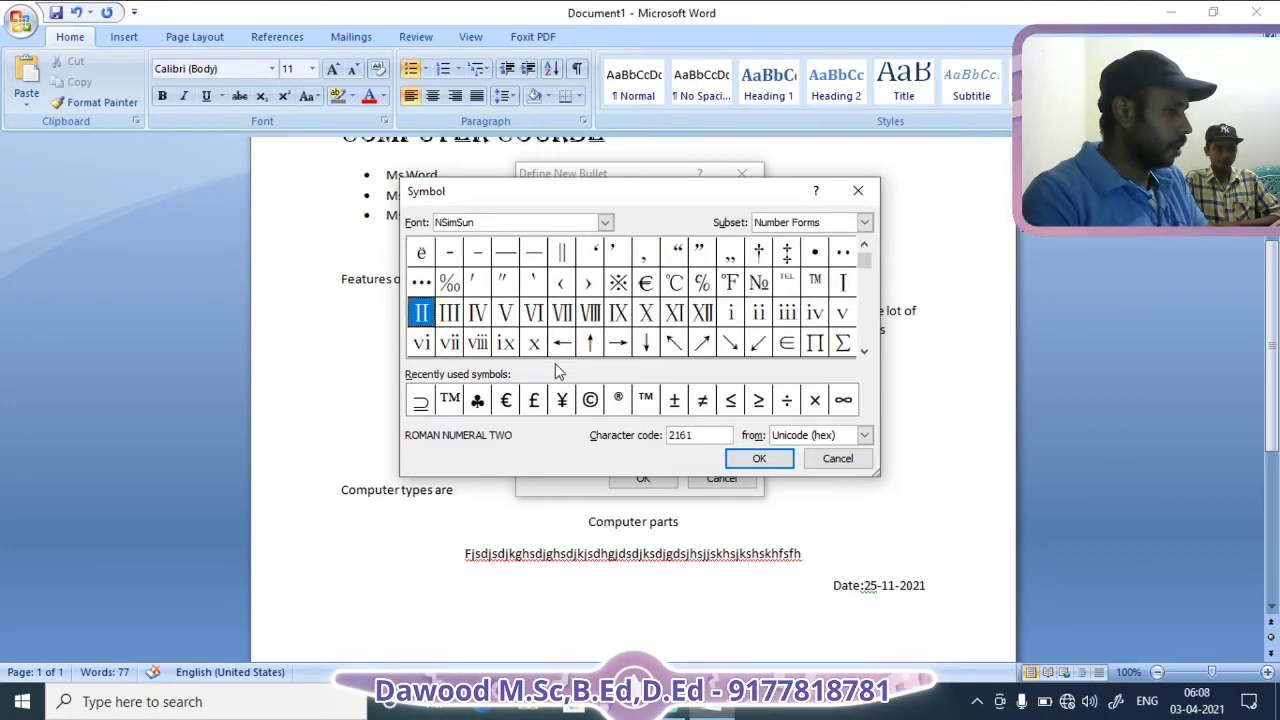
left_click(757, 458)
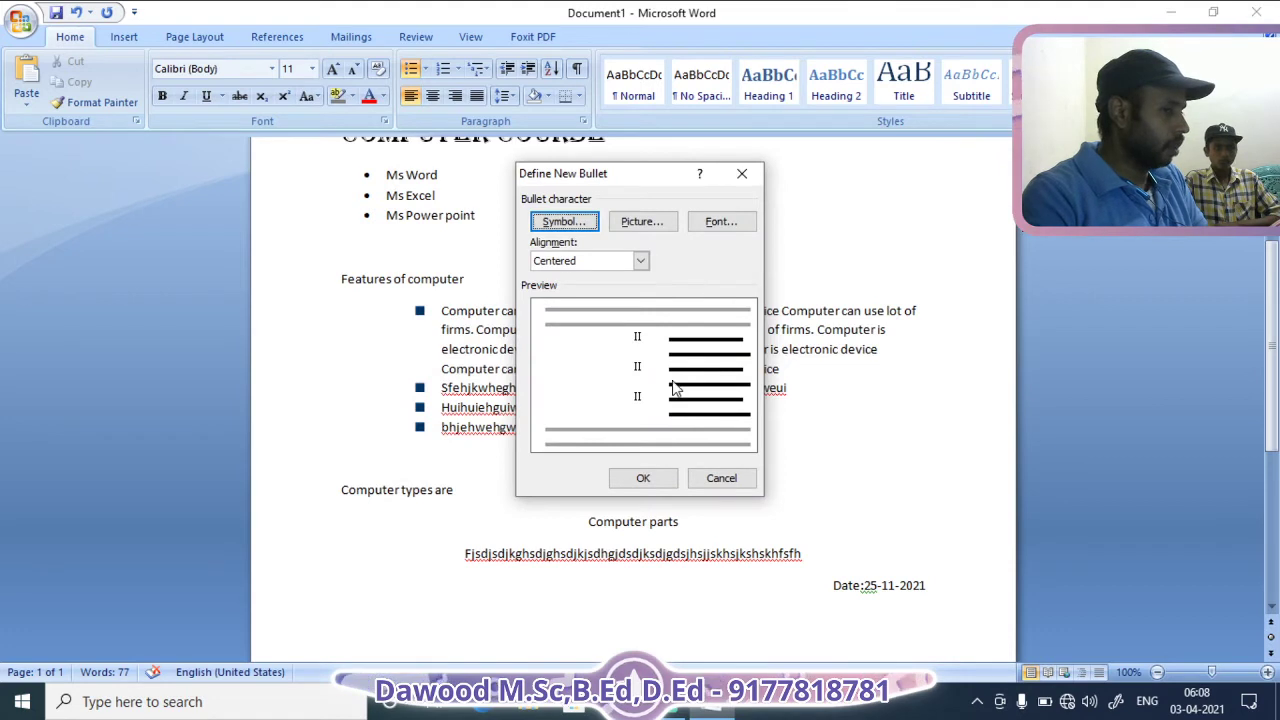
left_click(667, 476)
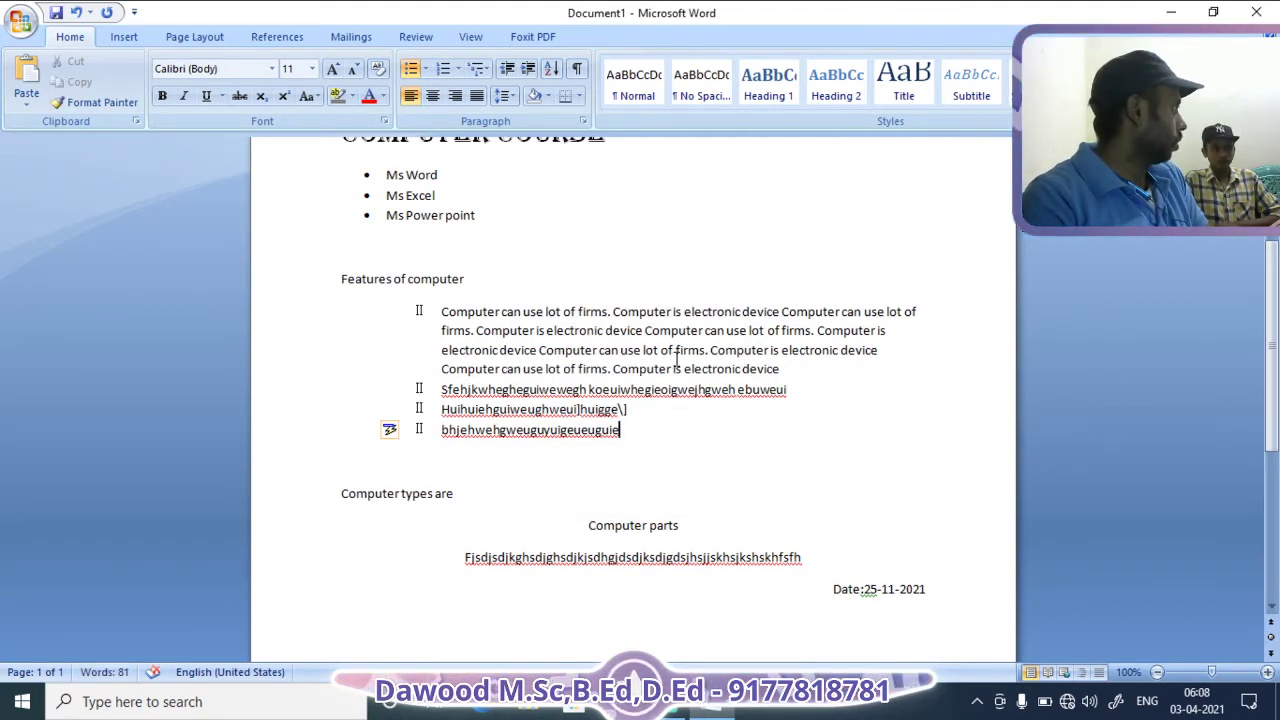
scroll(613, 413, "down", 2)
scroll(671, 277, "up", 2)
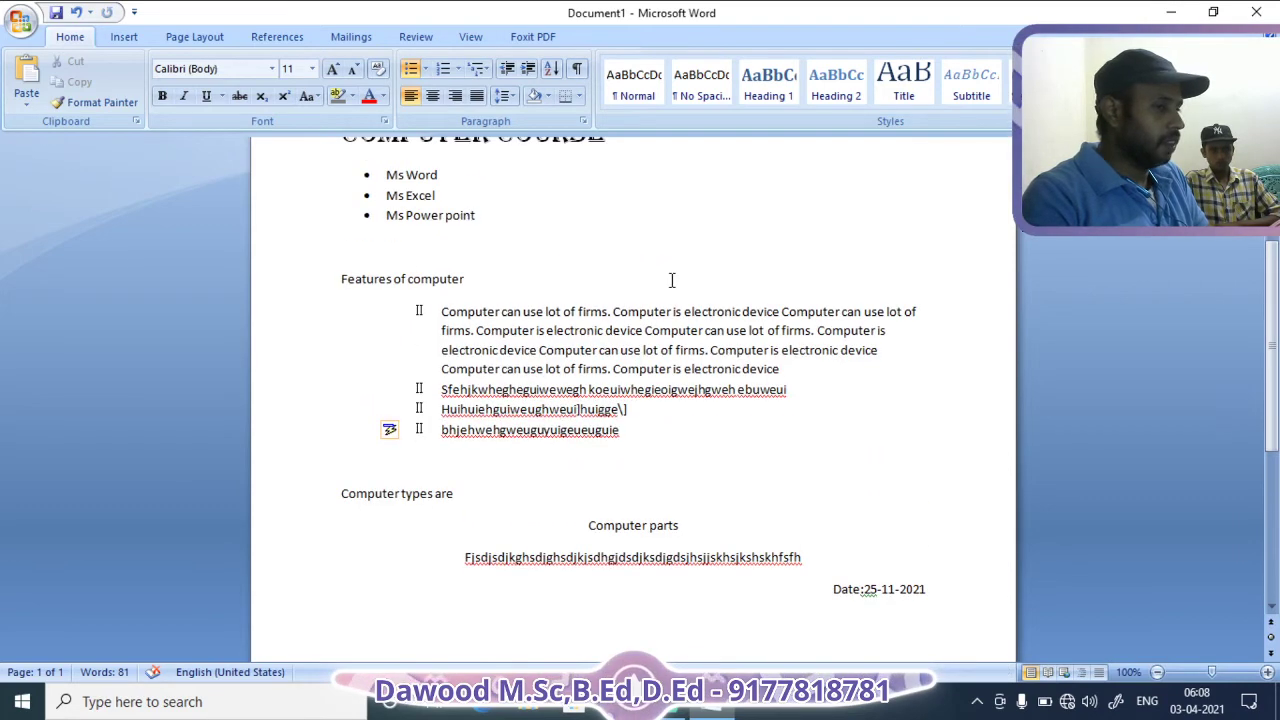
Renumber the features list in the 1) 2) 3) style from the Numbering Library
left_click(426, 69)
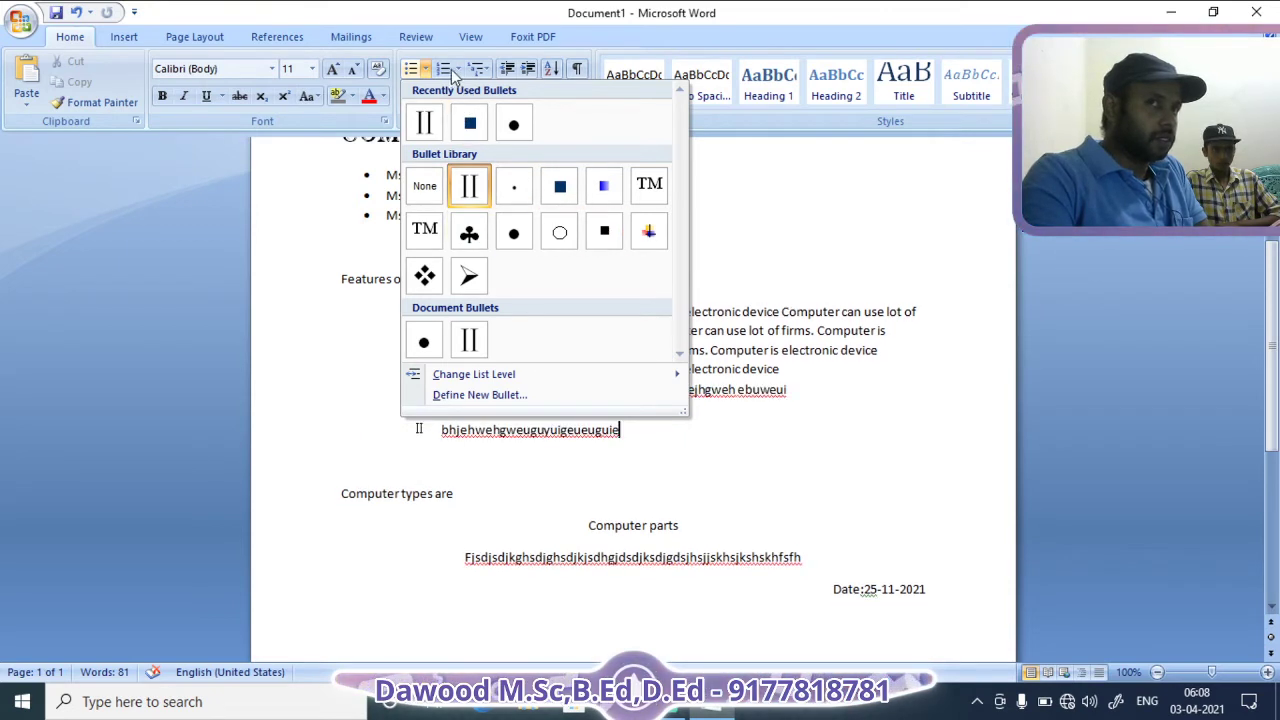
left_click(456, 70)
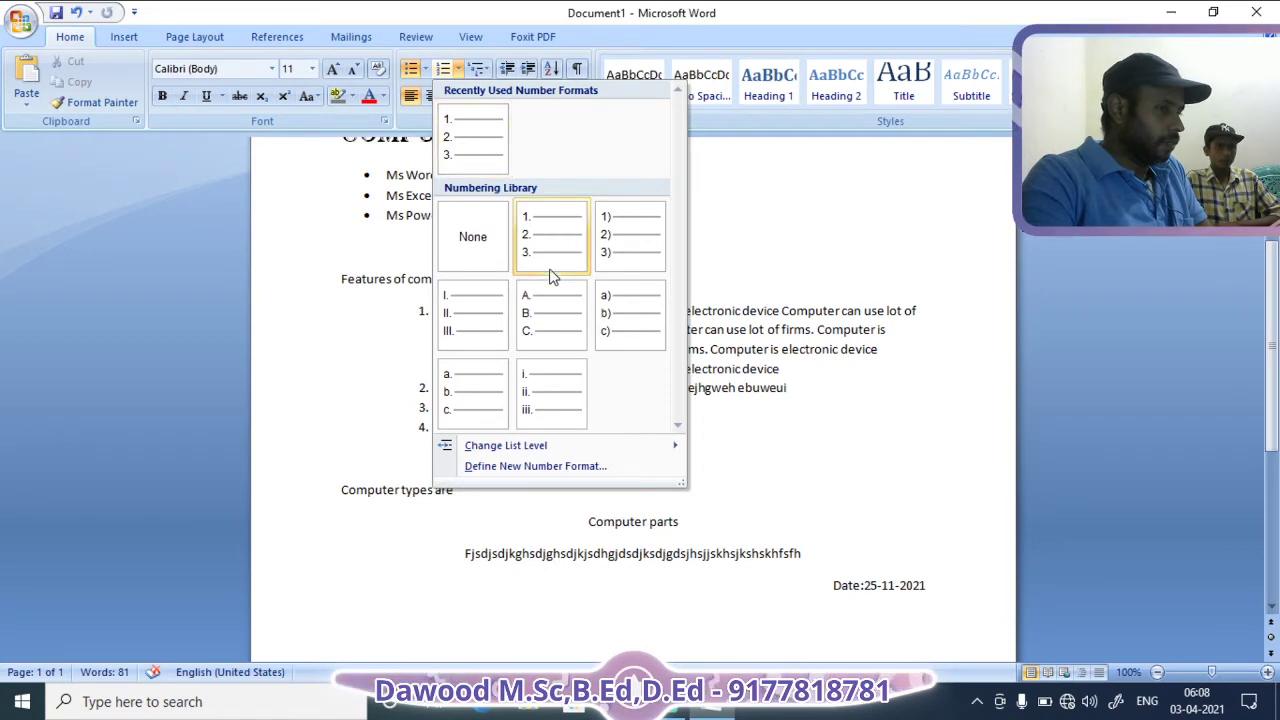
left_click(615, 258)
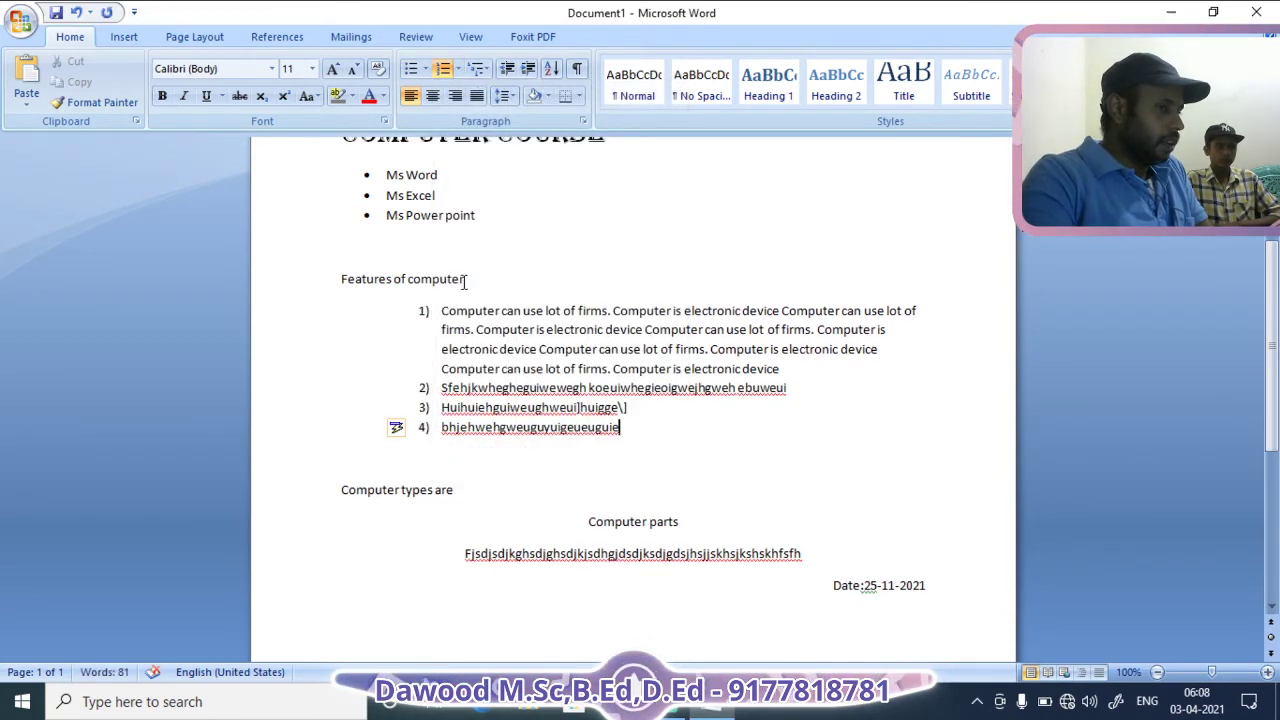
left_click(458, 69)
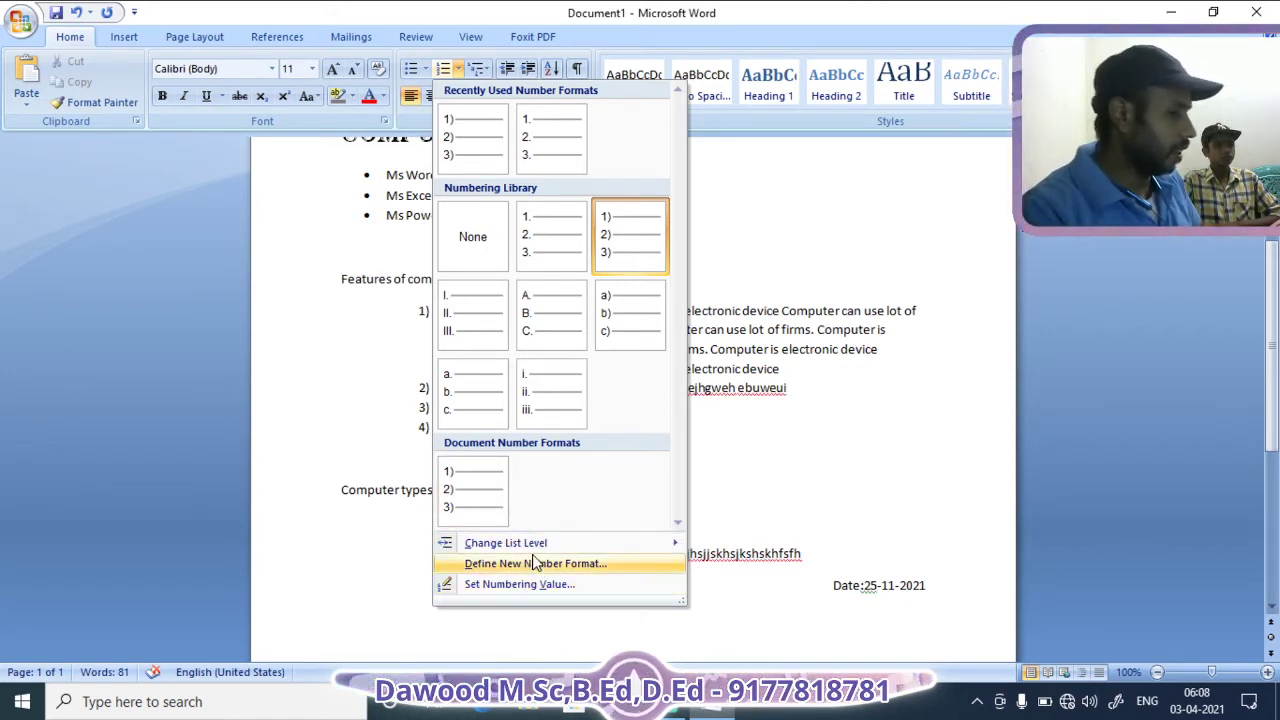
Define a new number format using the ordinal 1st, 2nd, 3rd style for the list
mouse_move(525, 542)
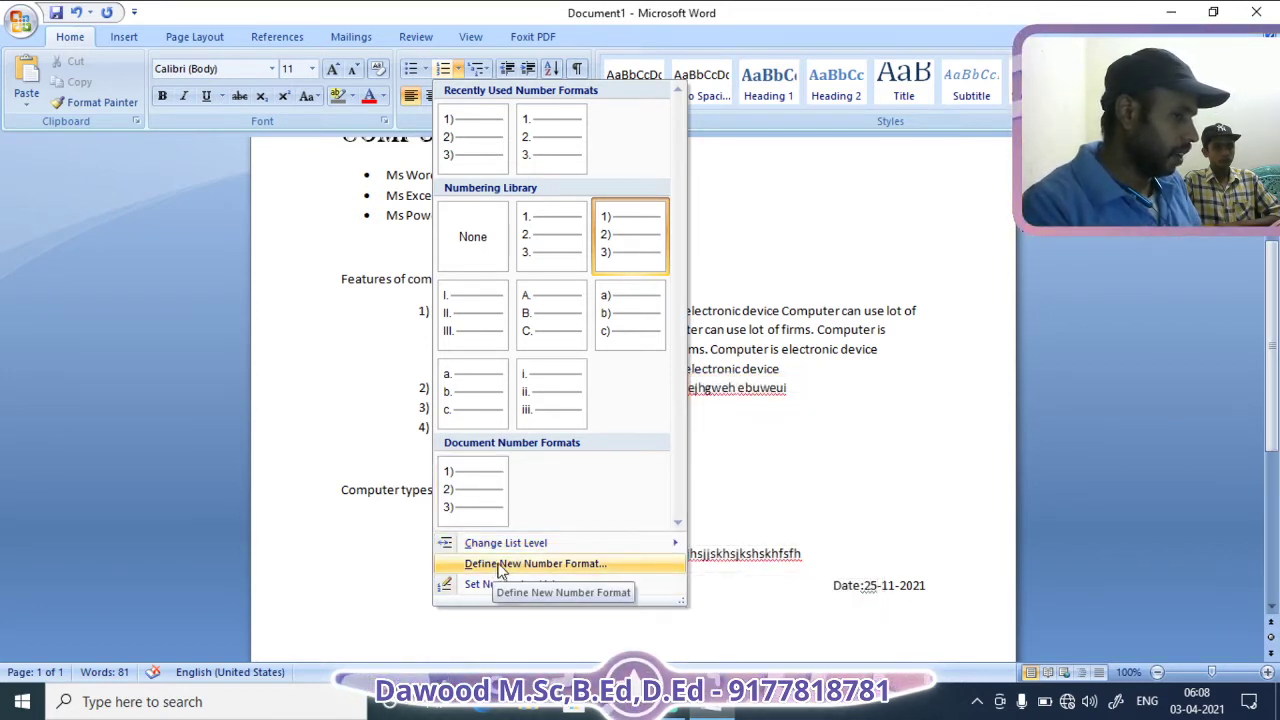
left_click(590, 569)
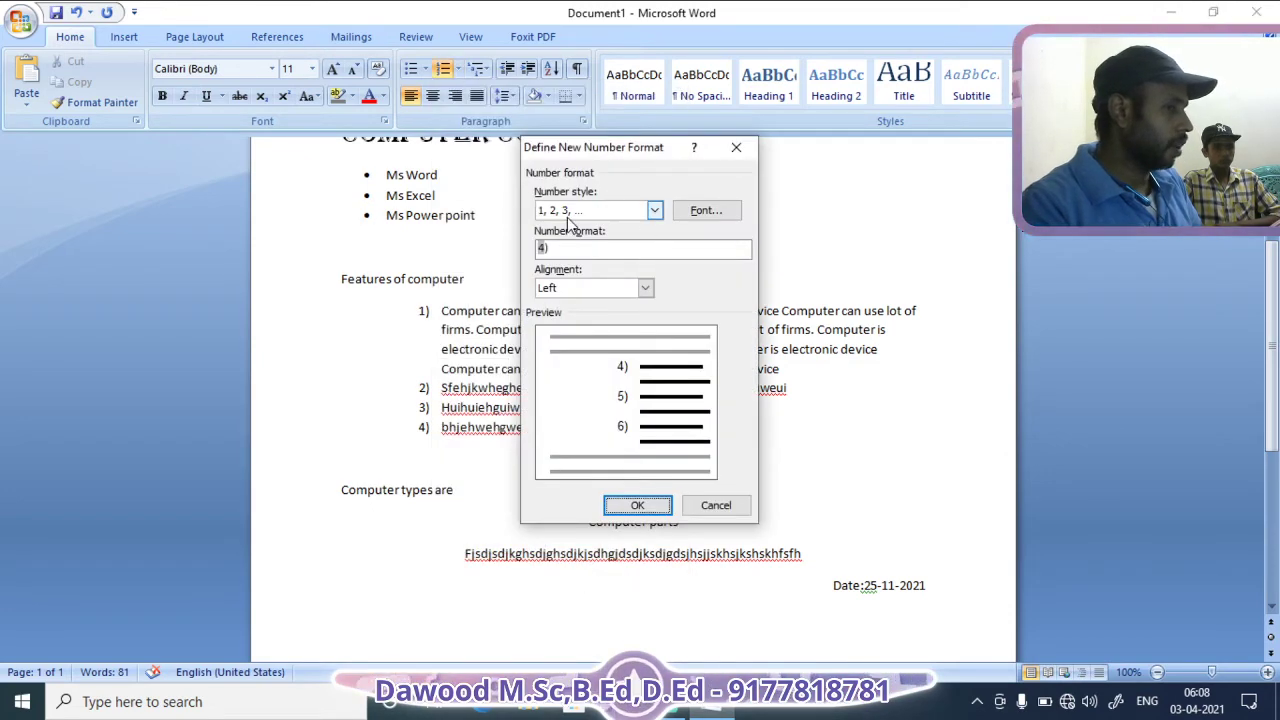
left_click(568, 214)
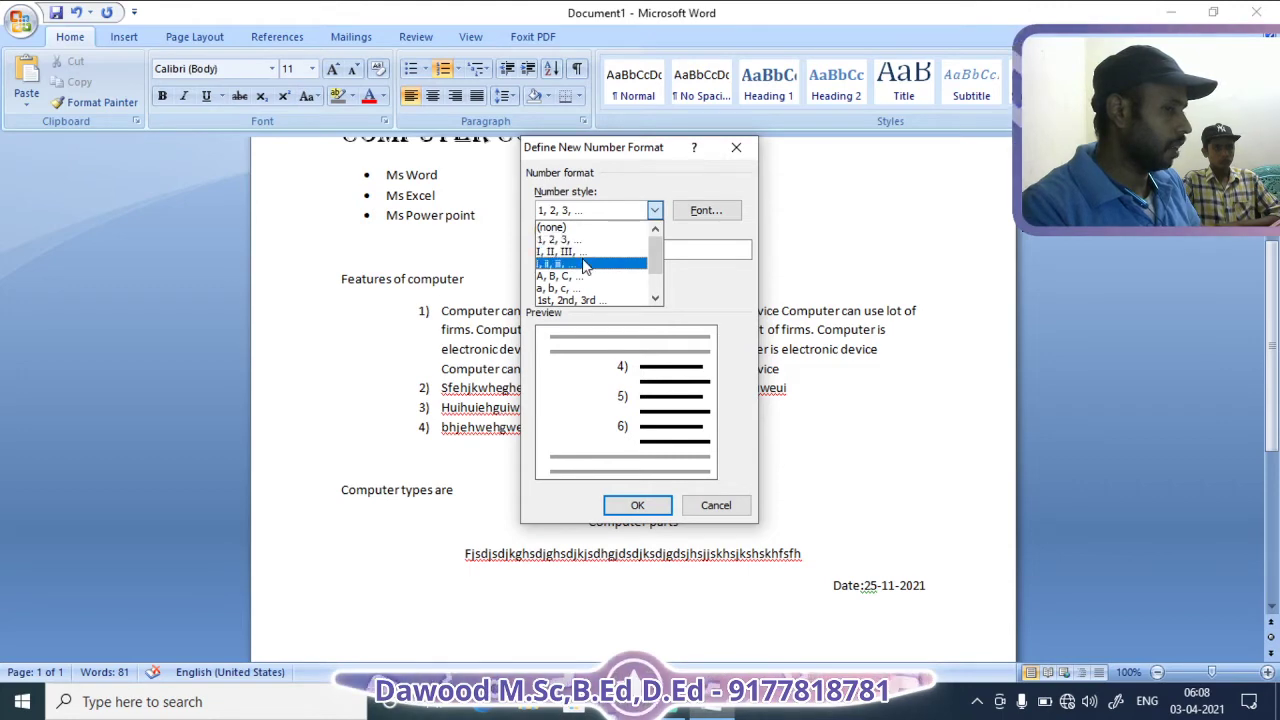
left_click(580, 300)
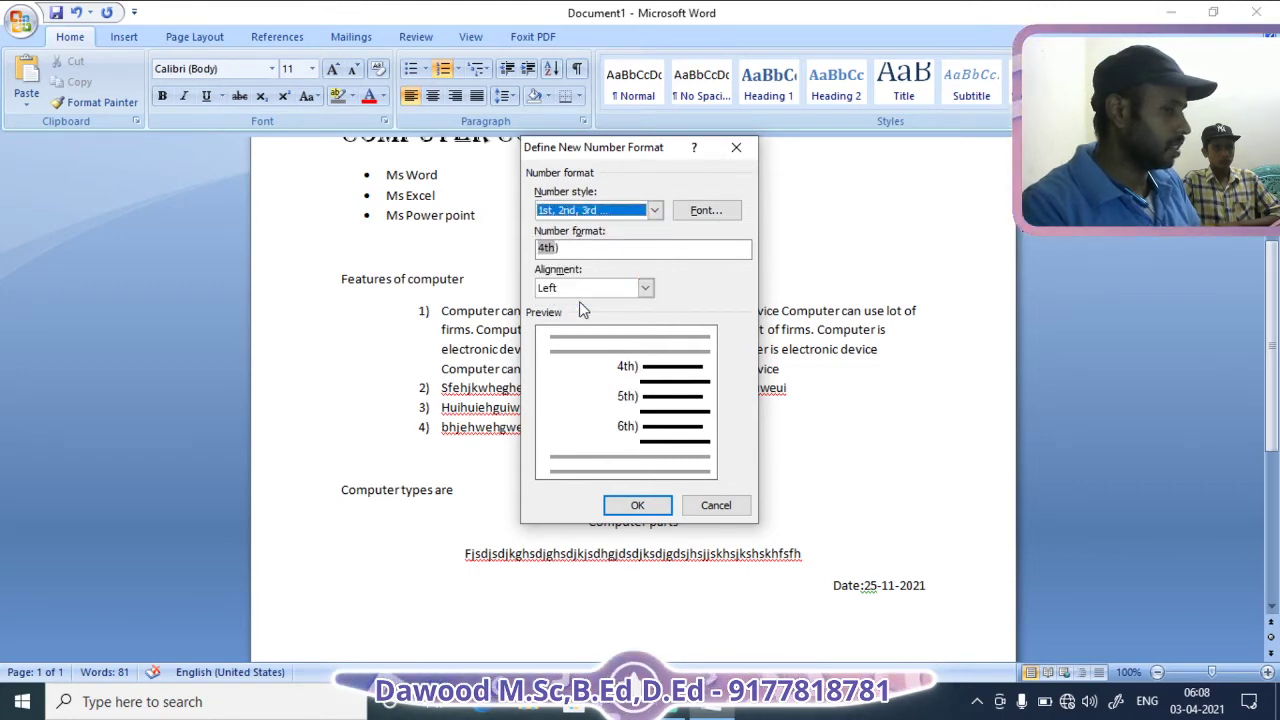
left_click(651, 507)
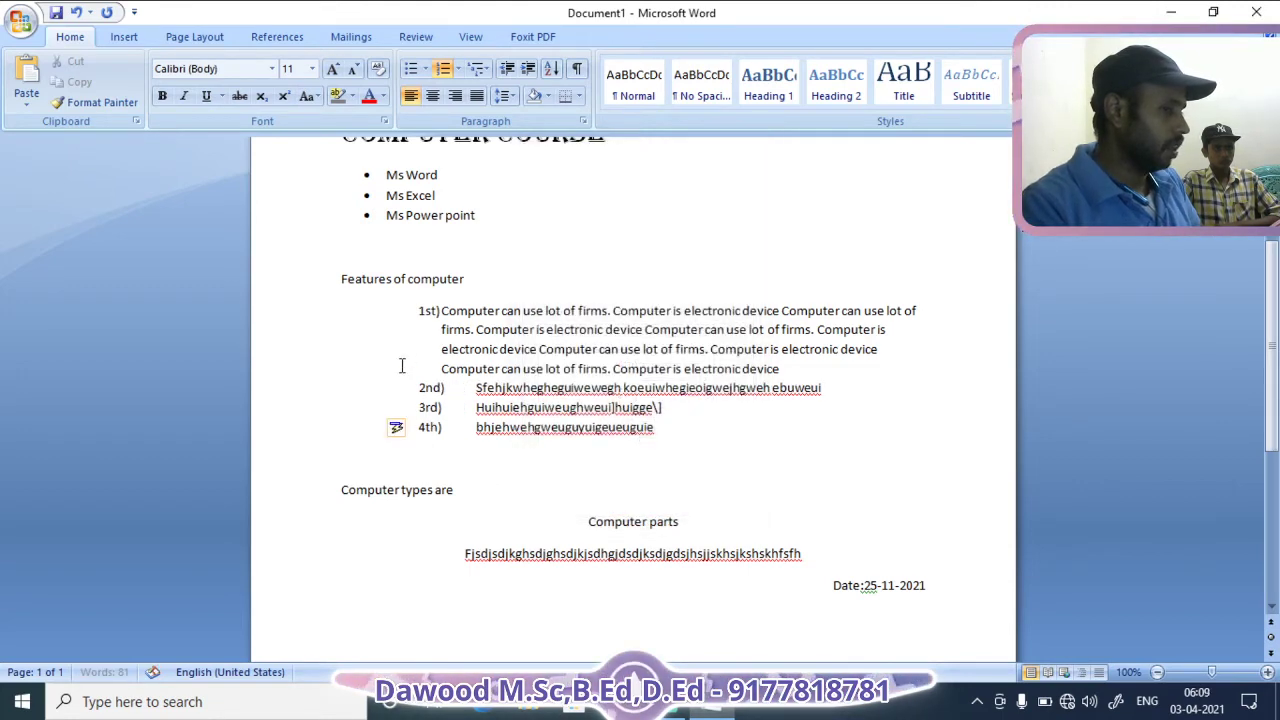
Switch the list numbers to the spelled-out First, Second, Third style
left_click(430, 407)
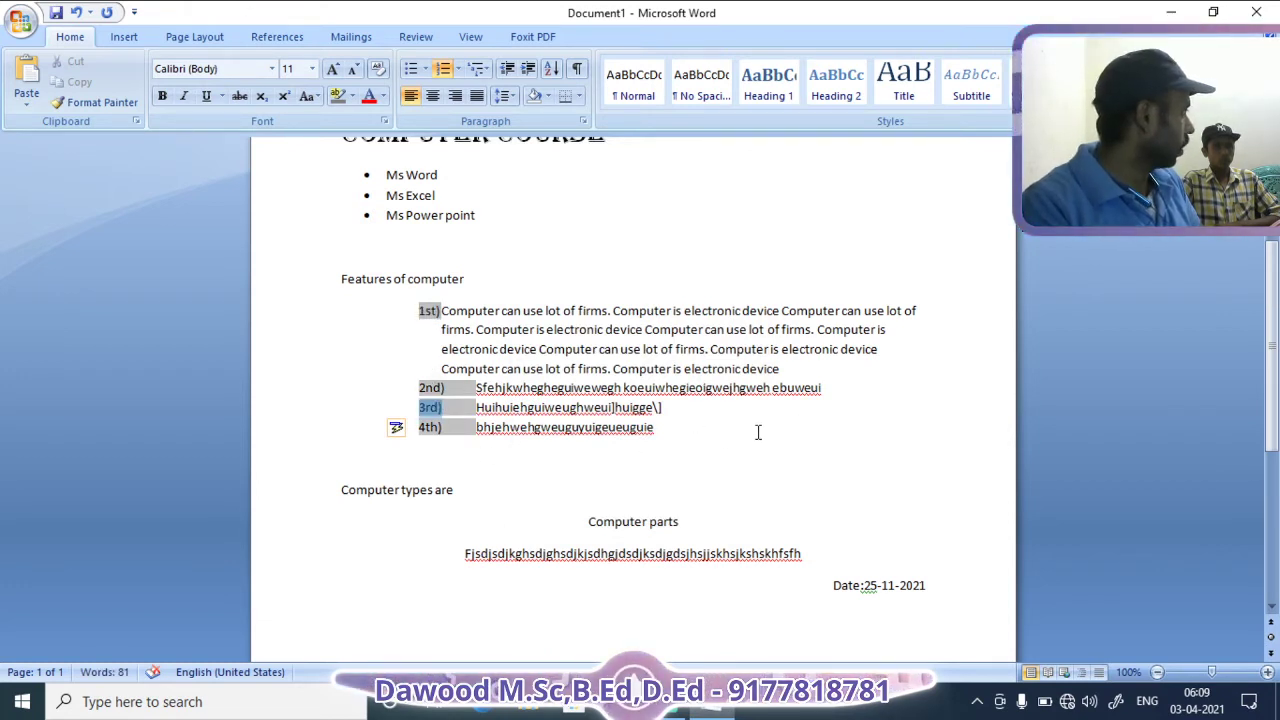
left_click(458, 72)
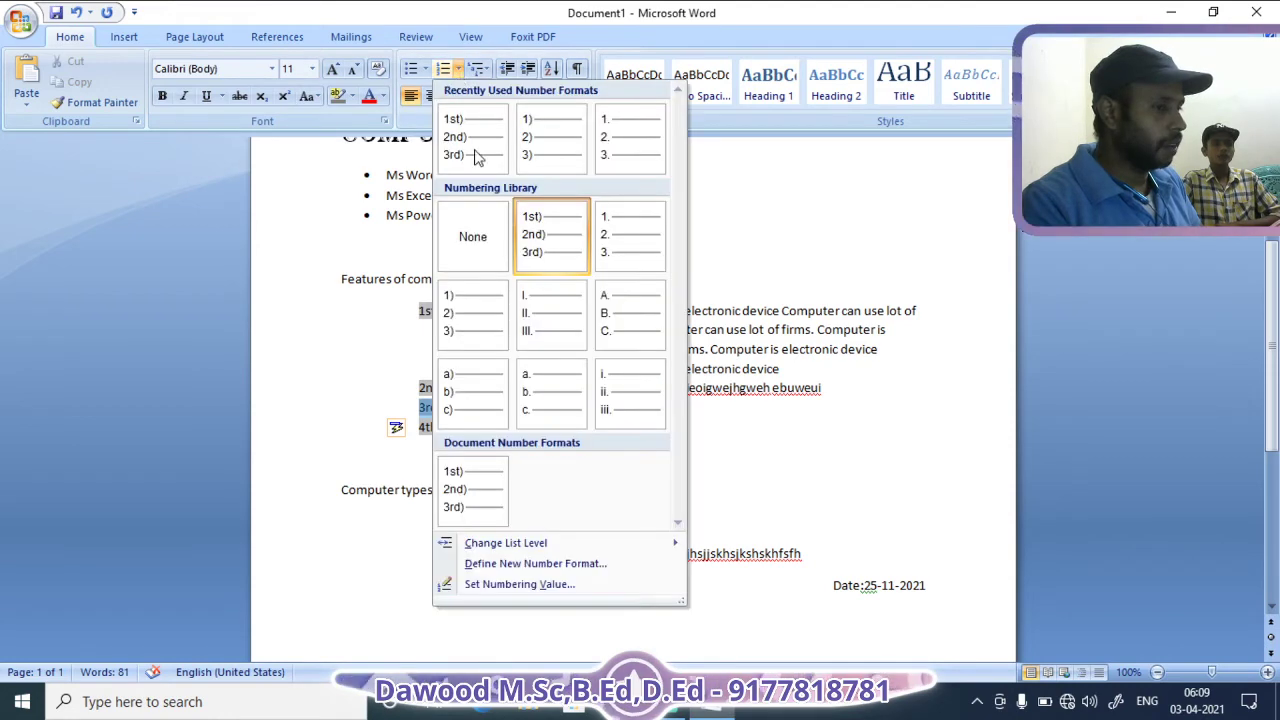
left_click(487, 566)
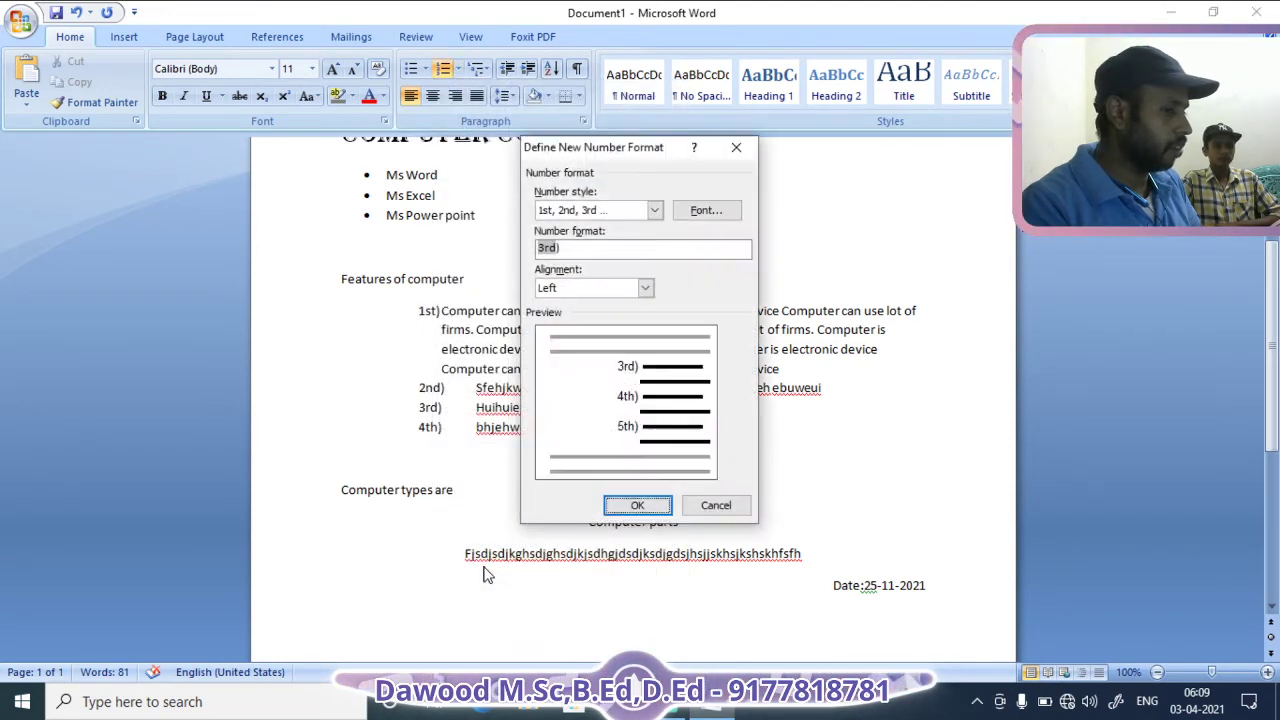
left_click(652, 213)
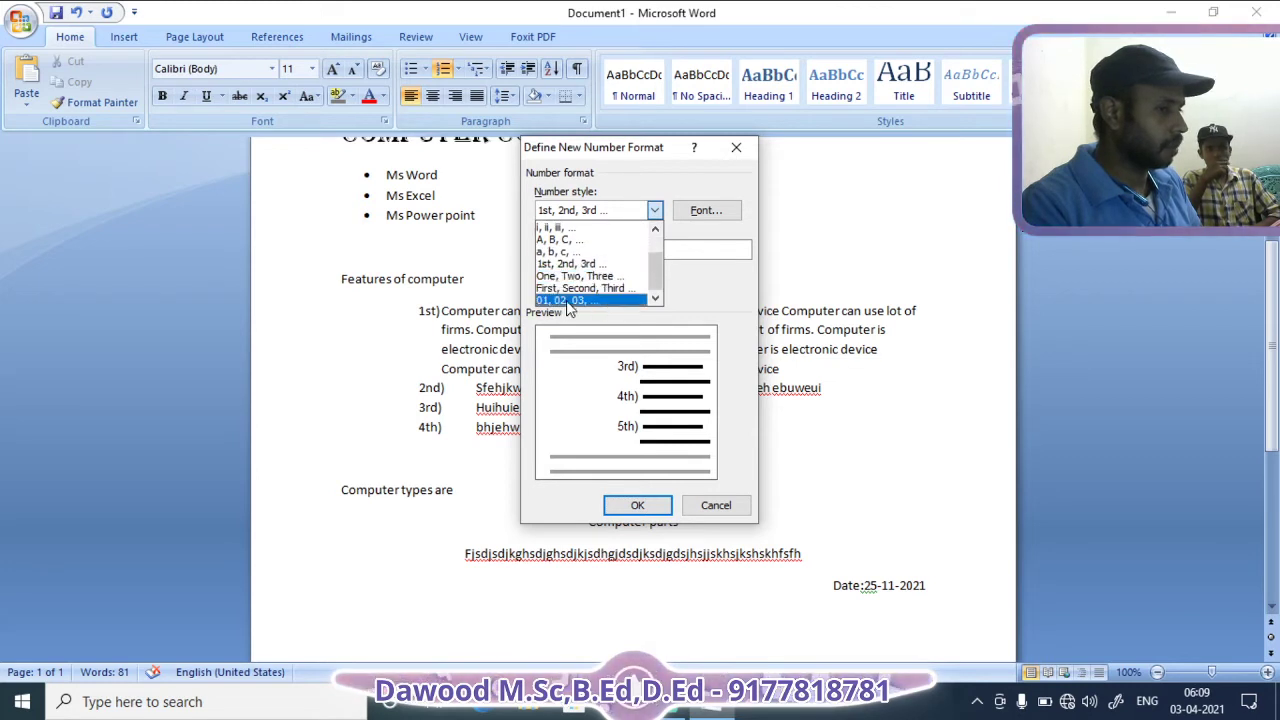
left_click(624, 289)
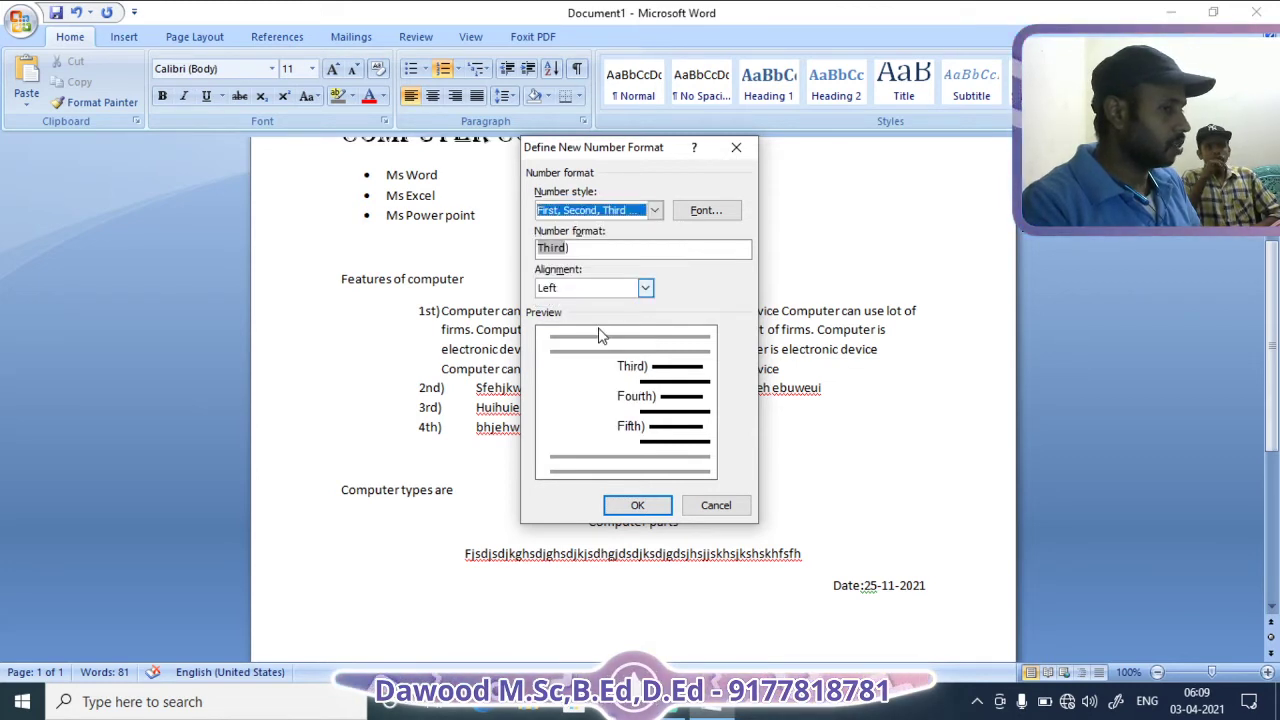
left_click(638, 506)
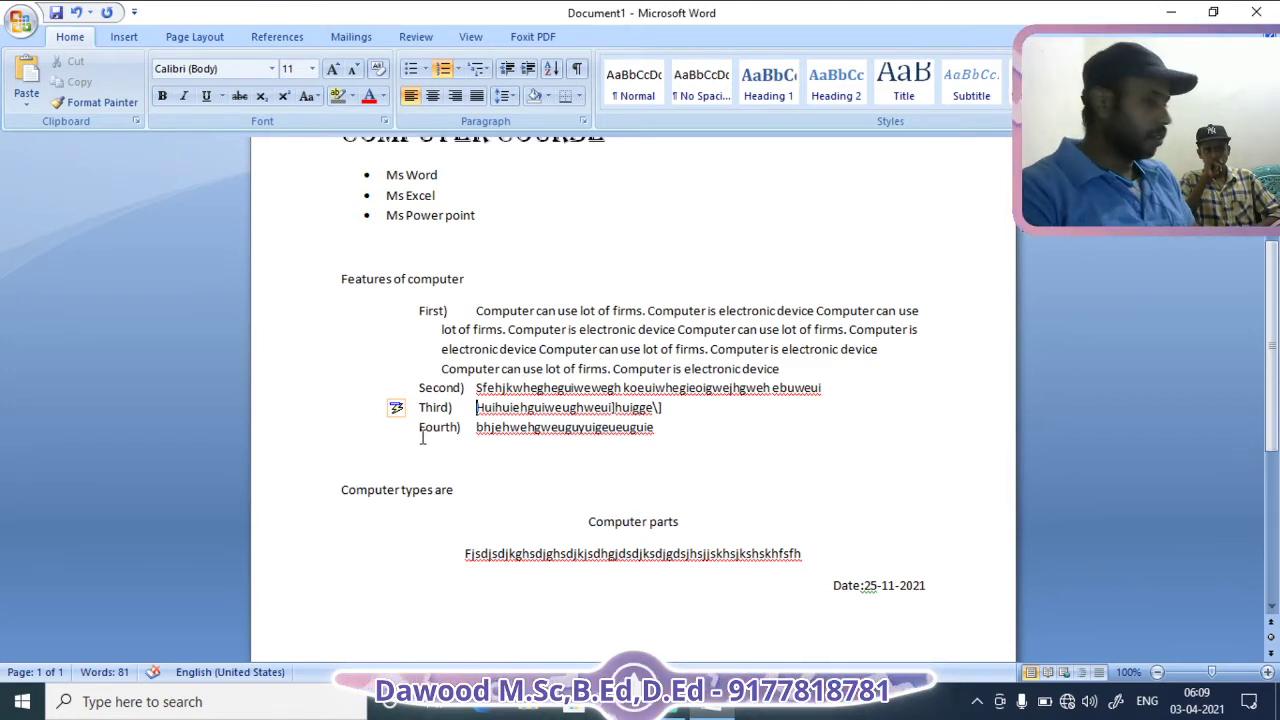
Set the font of the list numbers to Arial in the number format
left_click(458, 69)
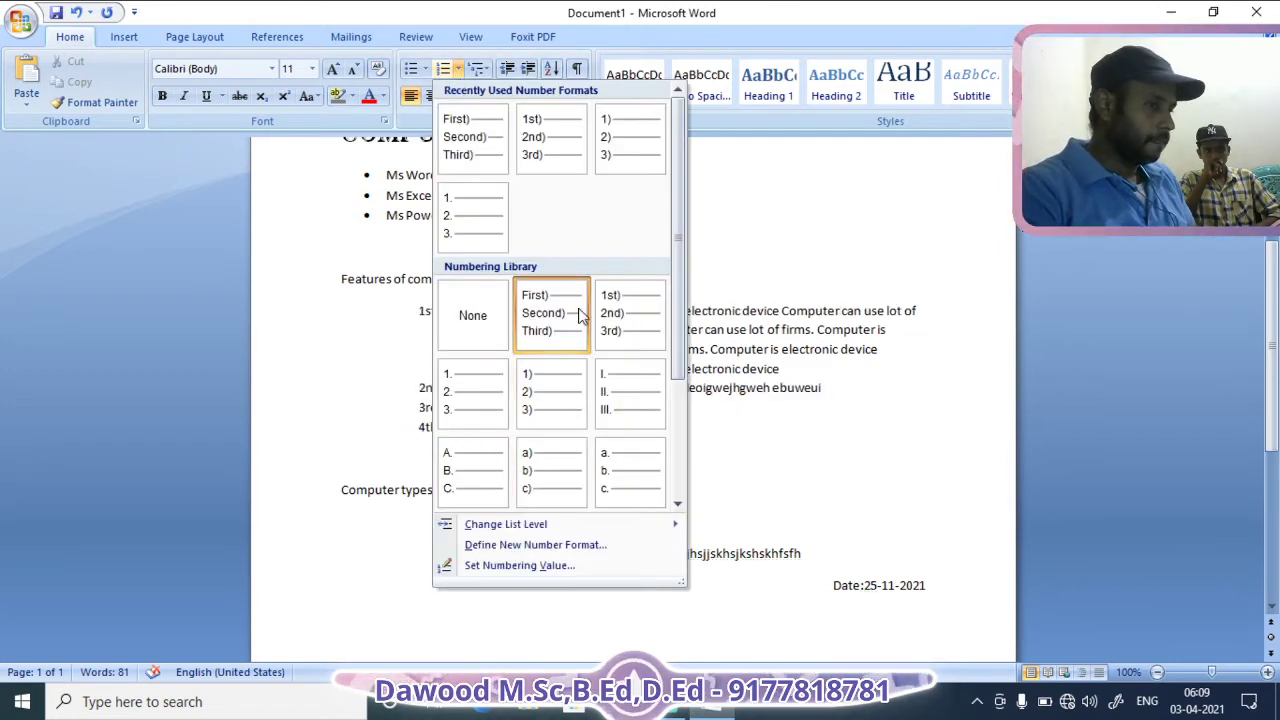
left_click(545, 545)
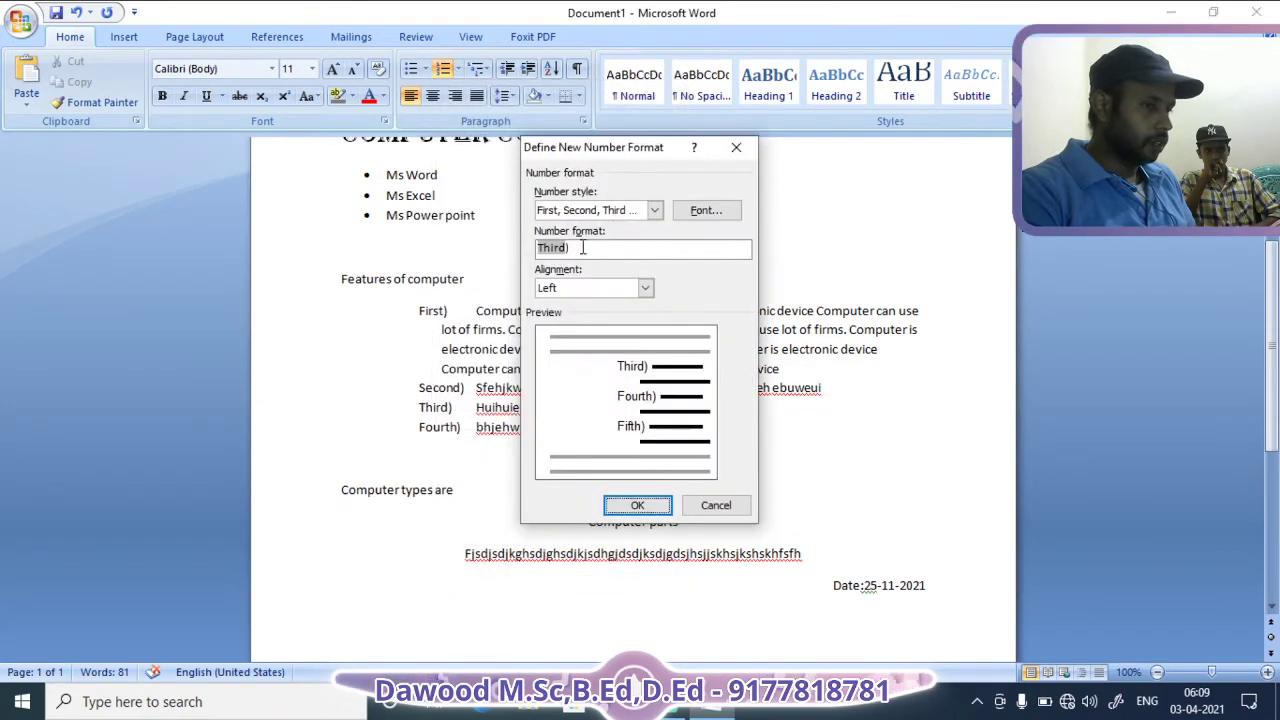
left_click(646, 289)
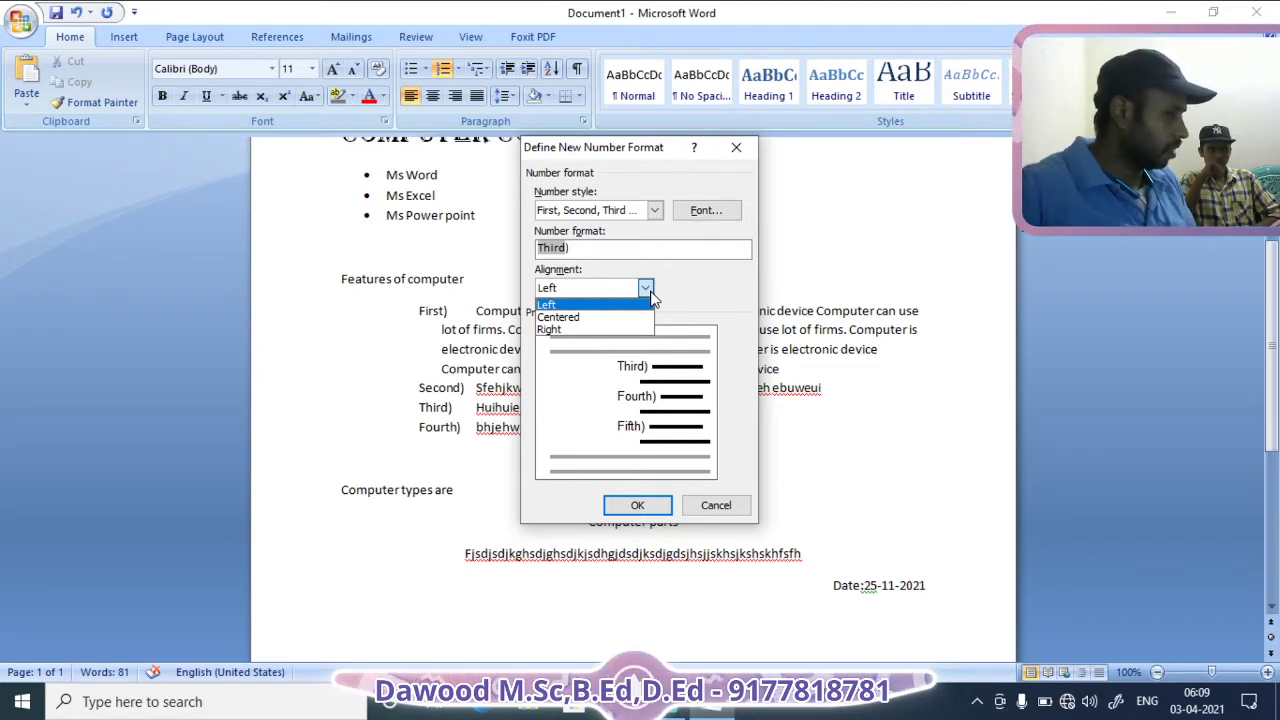
left_click(707, 213)
left_click(700, 214)
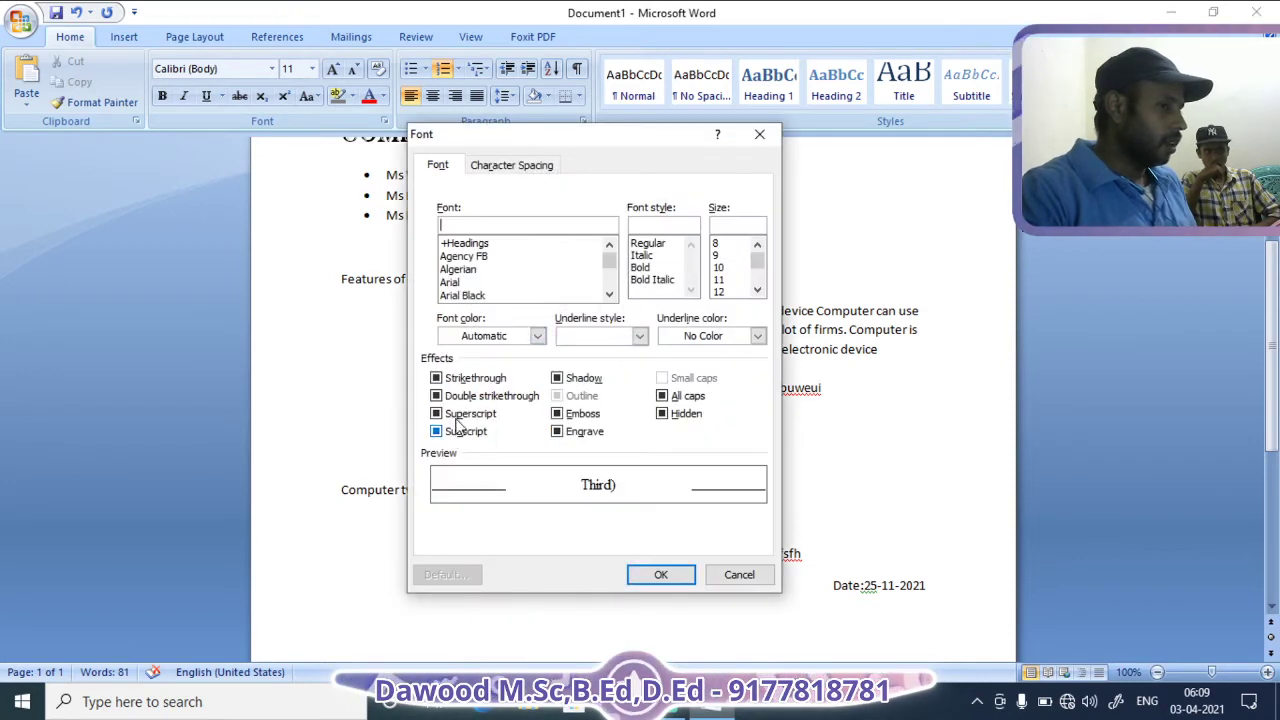
left_click(464, 283)
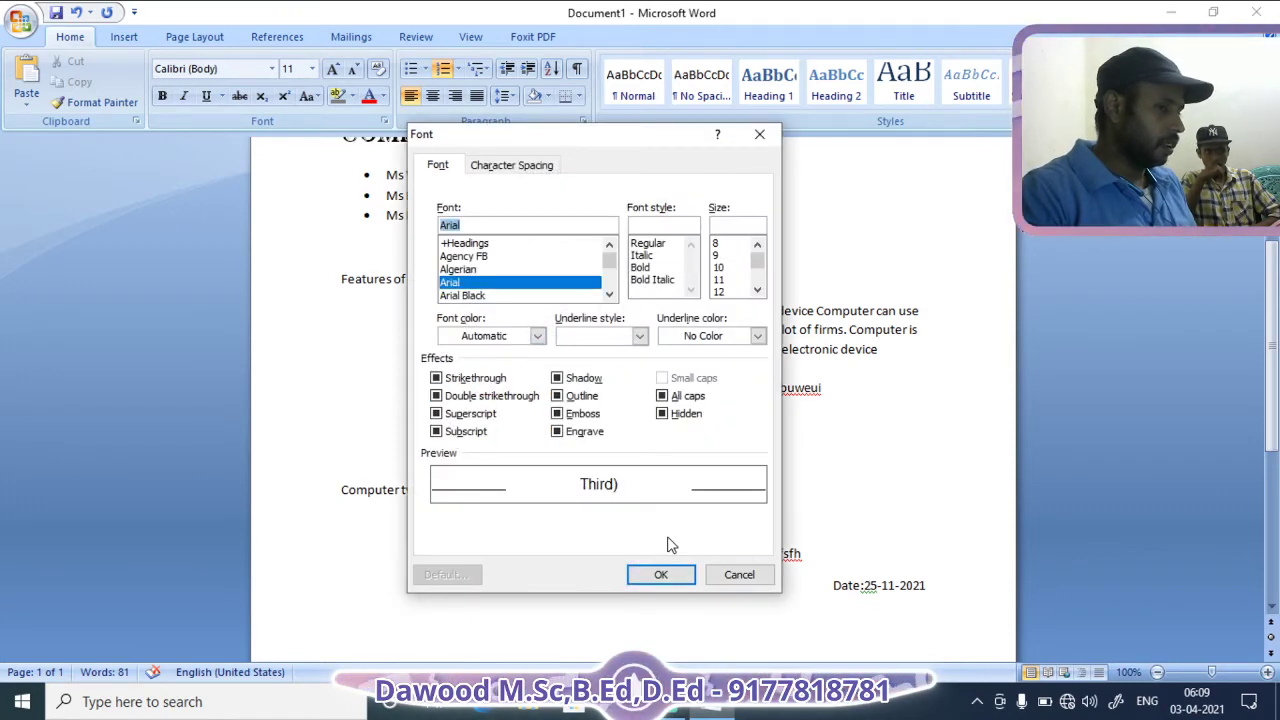
left_click(661, 576)
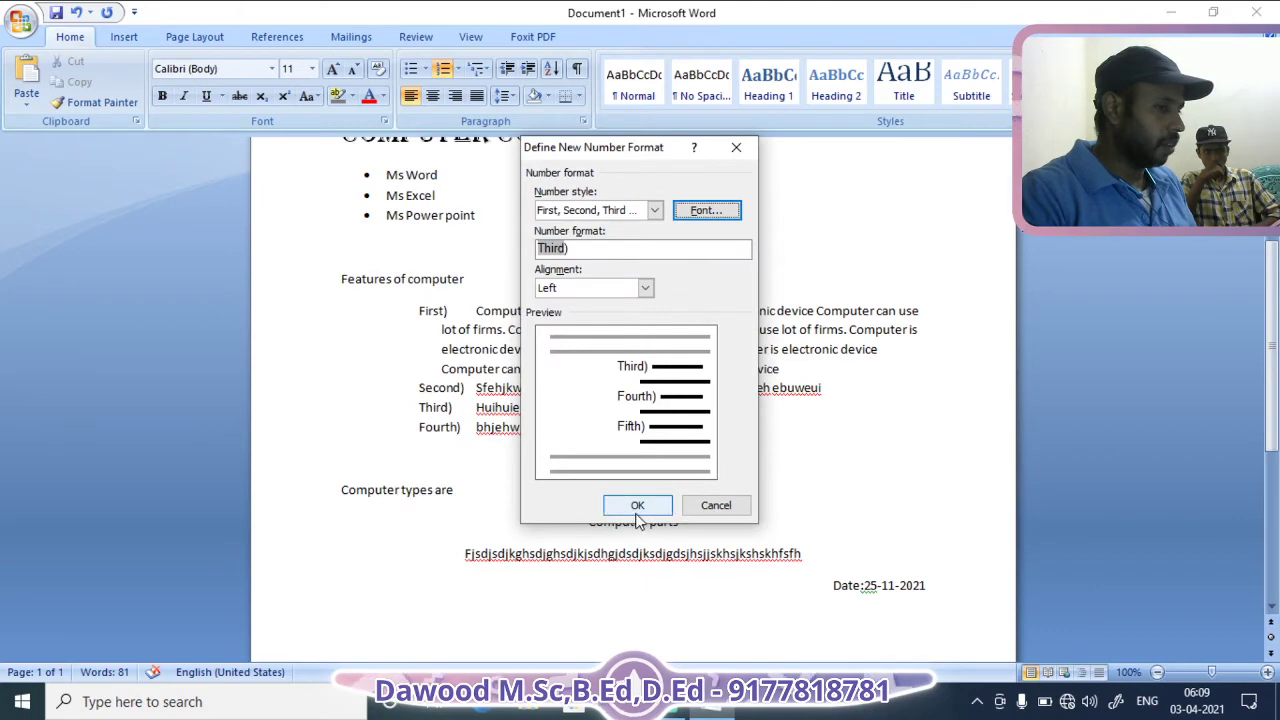
left_click(637, 507)
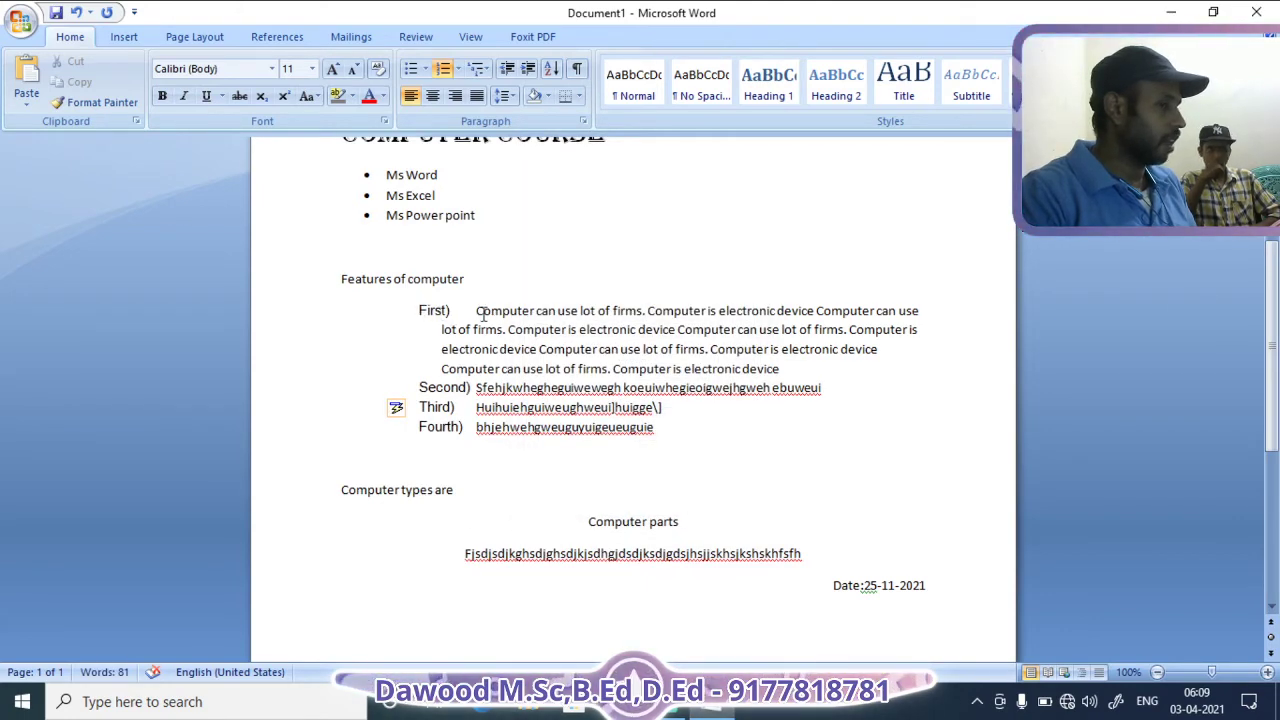
left_click_drag(482, 313, 917, 331)
left_click(477, 312)
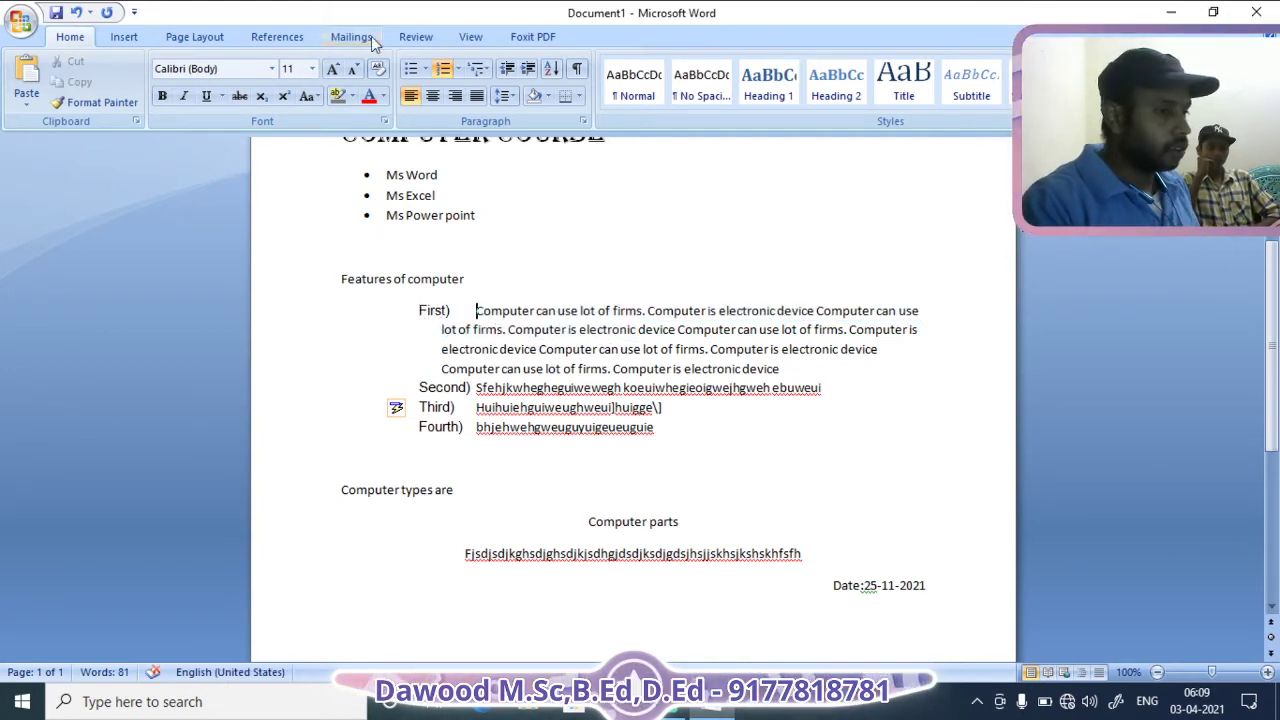
left_click(457, 69)
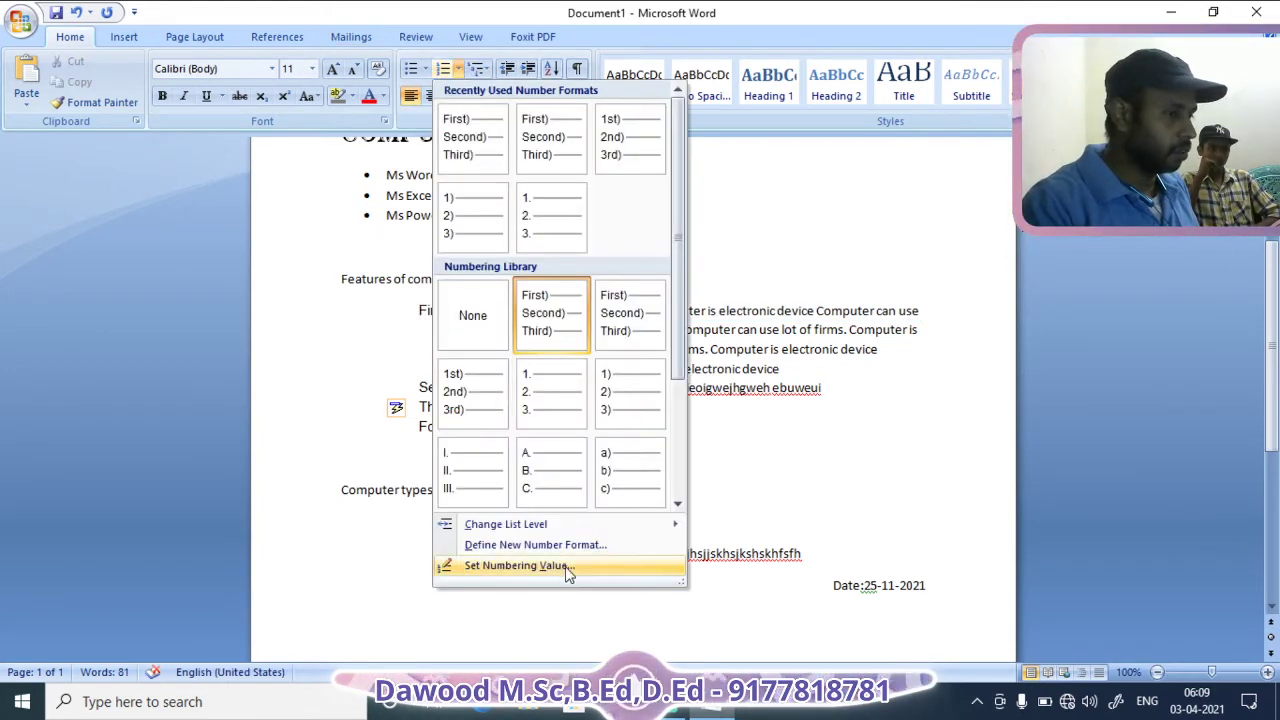
left_click(535, 568)
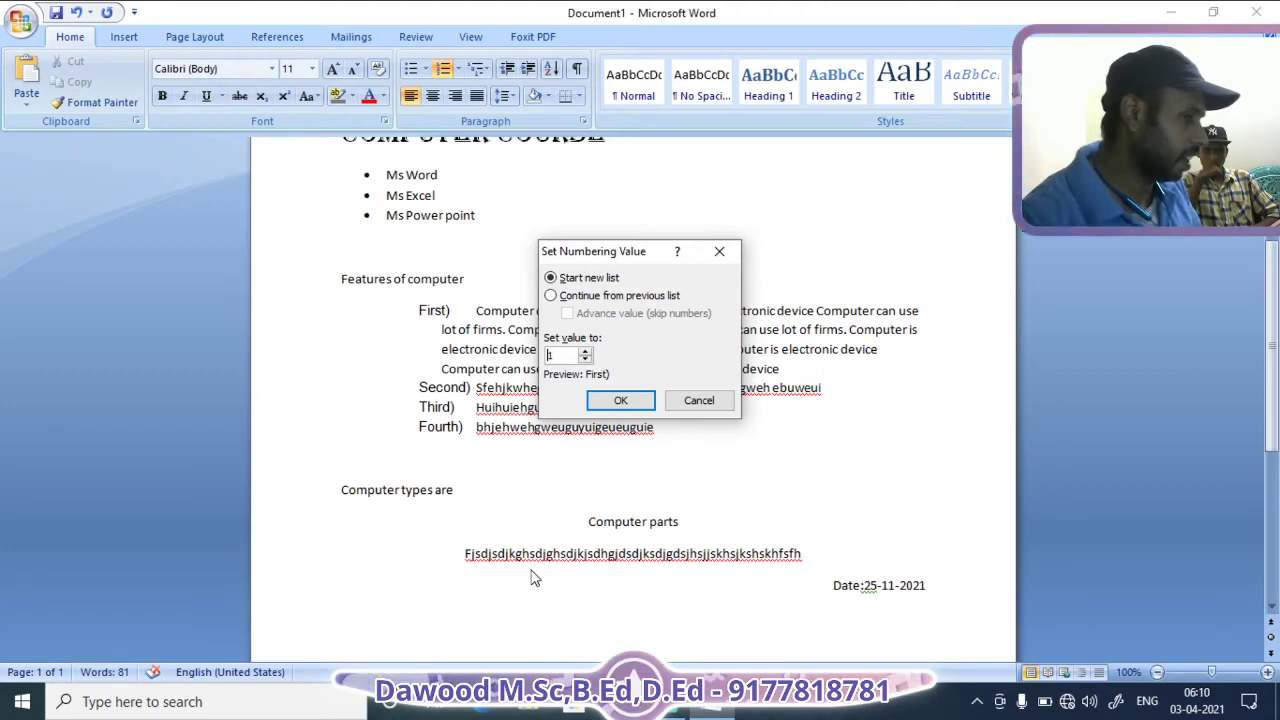
left_click(616, 400)
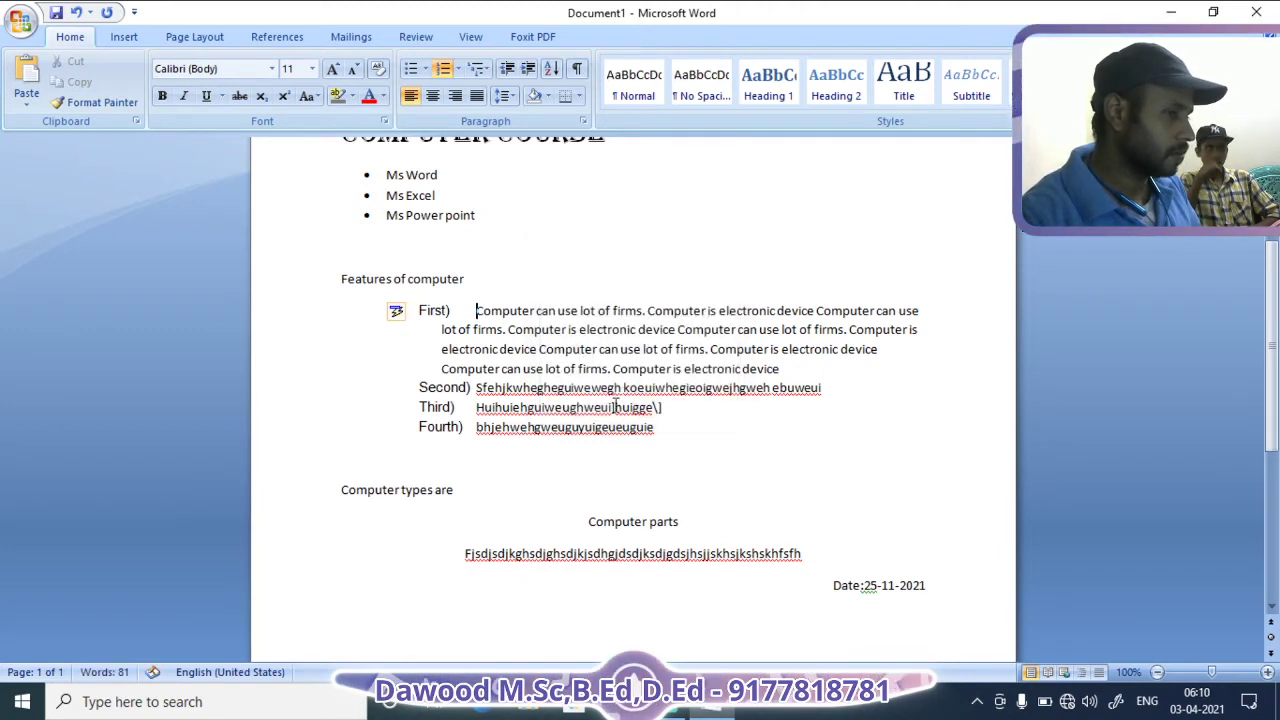
scroll(643, 457, "down", 1)
scroll(506, 409, "down", 1)
left_click(506, 402)
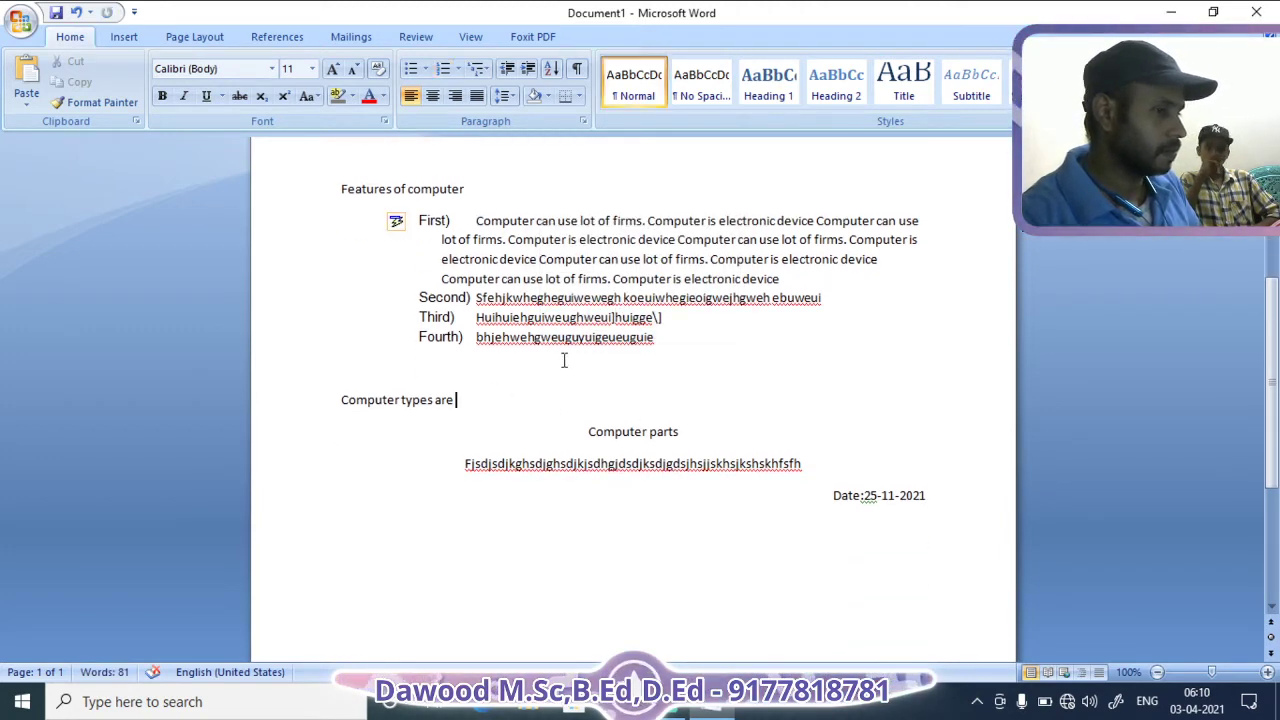
Apply plain 1. 2. 3. numbering to the whole features list
left_click_drag(491, 229, 655, 340)
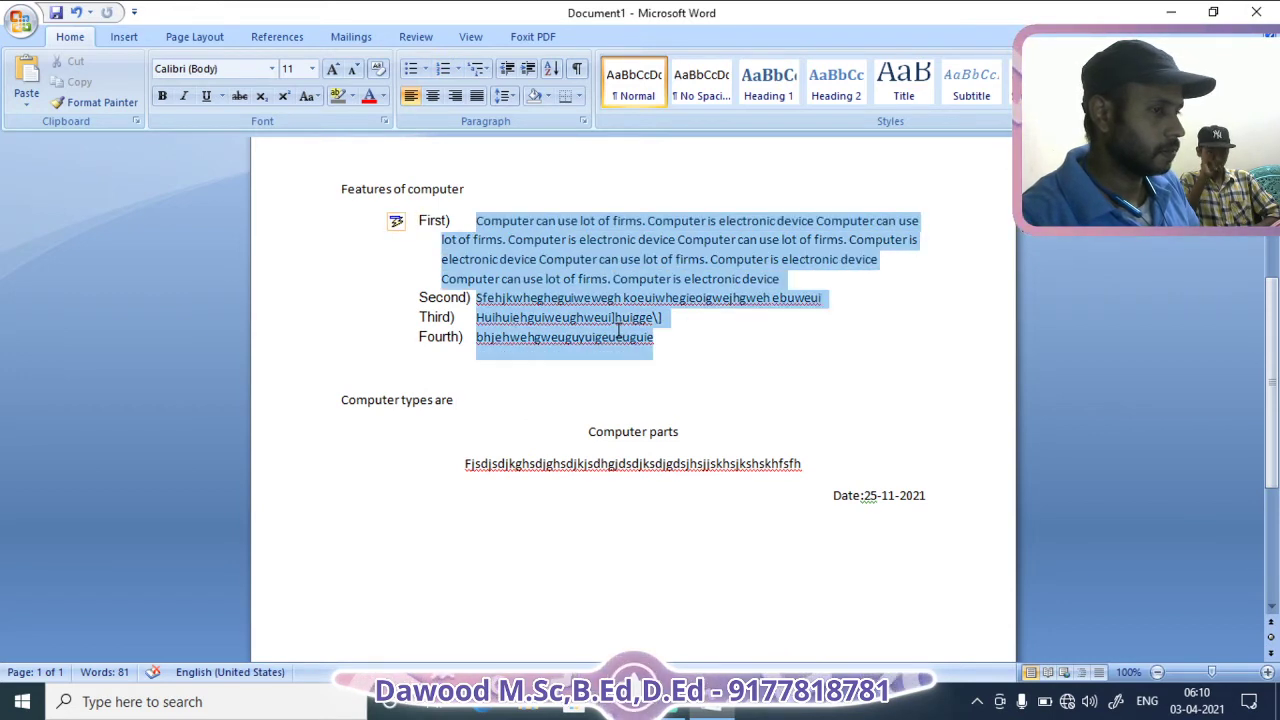
left_click(457, 70)
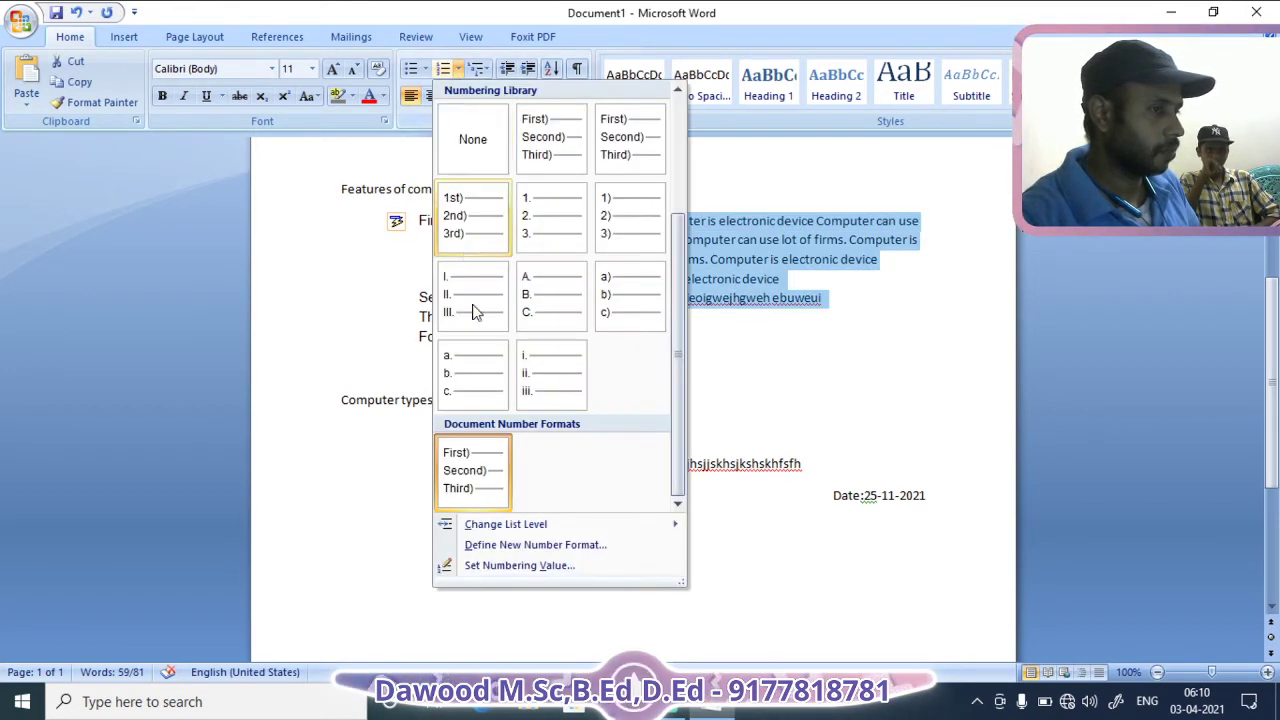
left_click(541, 238)
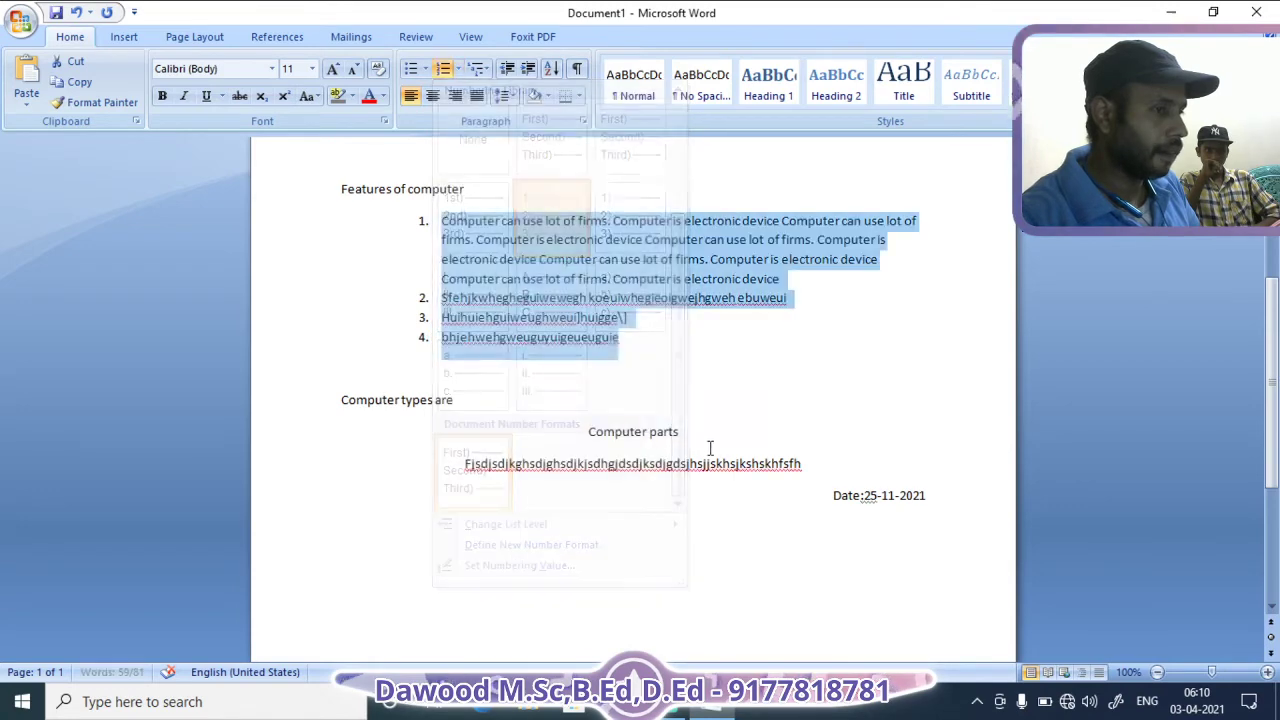
left_click(342, 368)
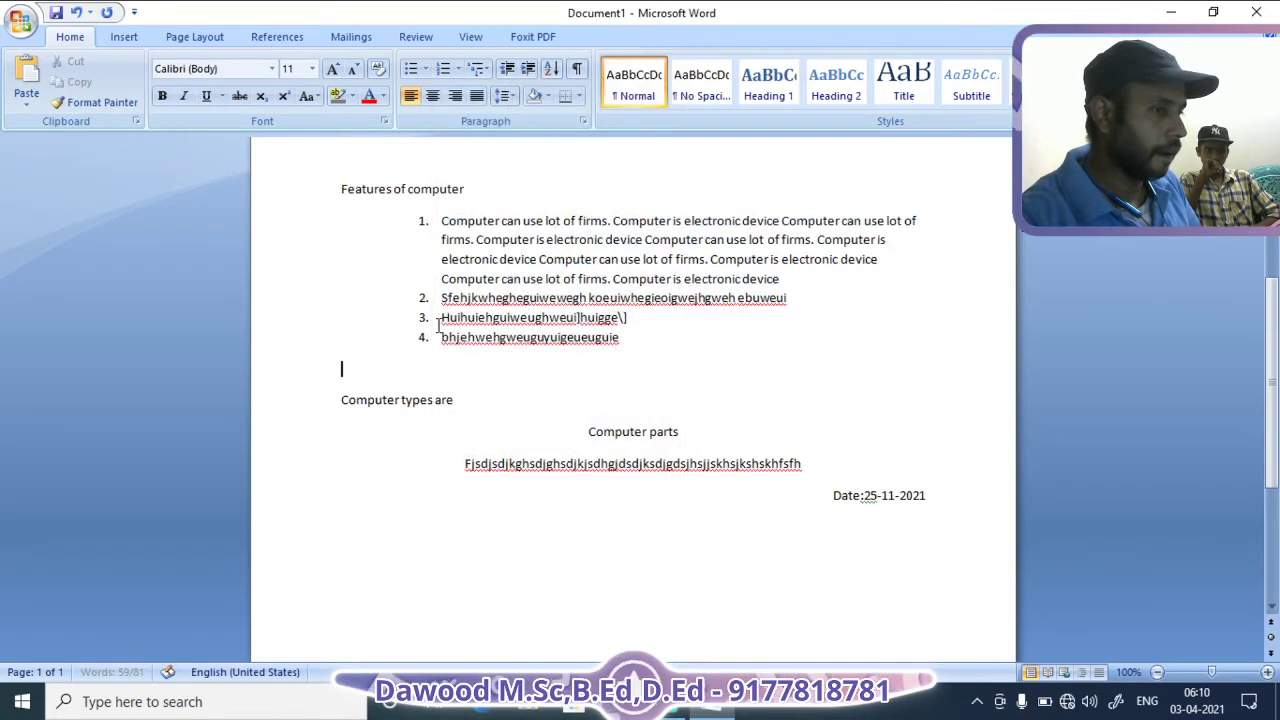
left_click(457, 72)
left_click(543, 541)
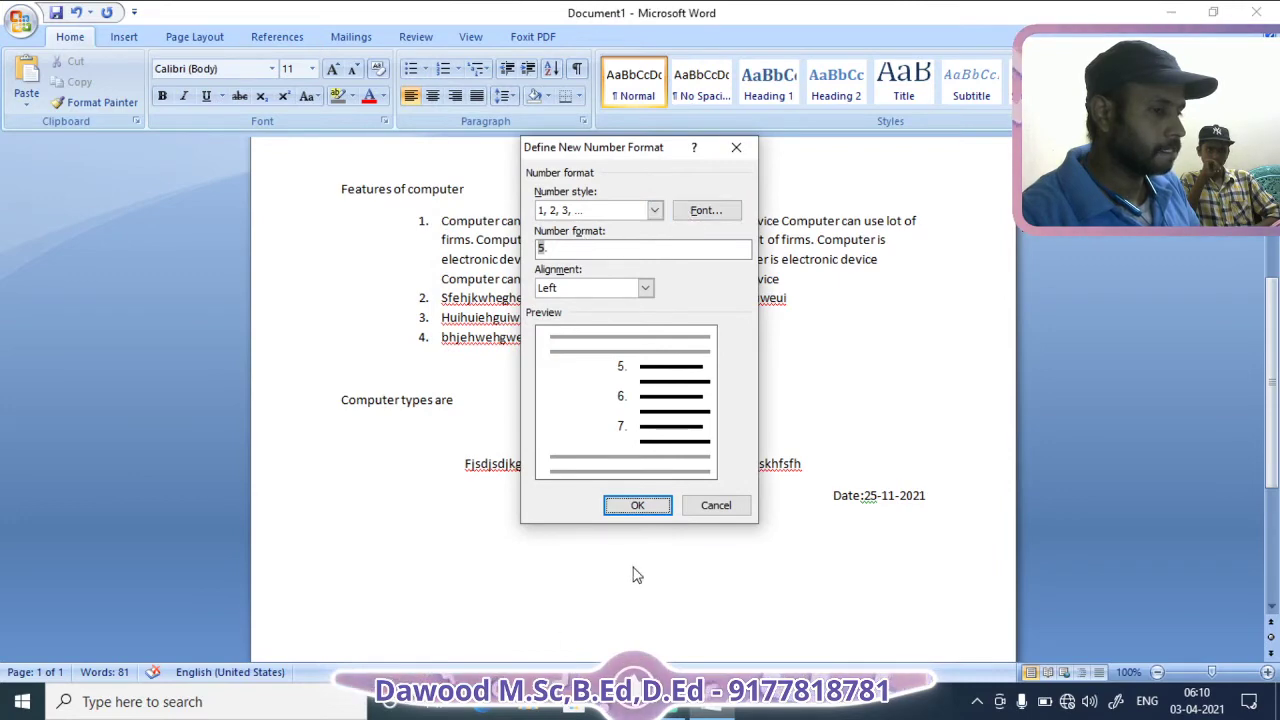
left_click(637, 505)
Set the numbering value of the empty last item to 6
left_click(458, 70)
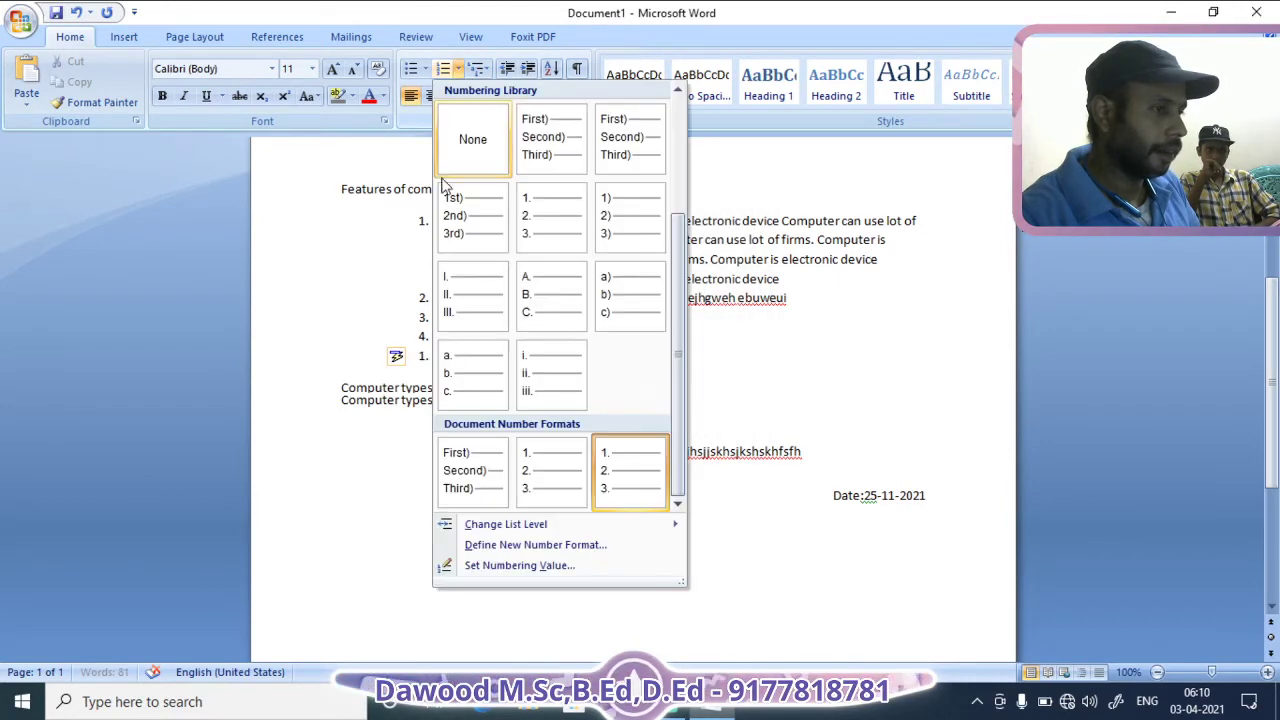
left_click(508, 567)
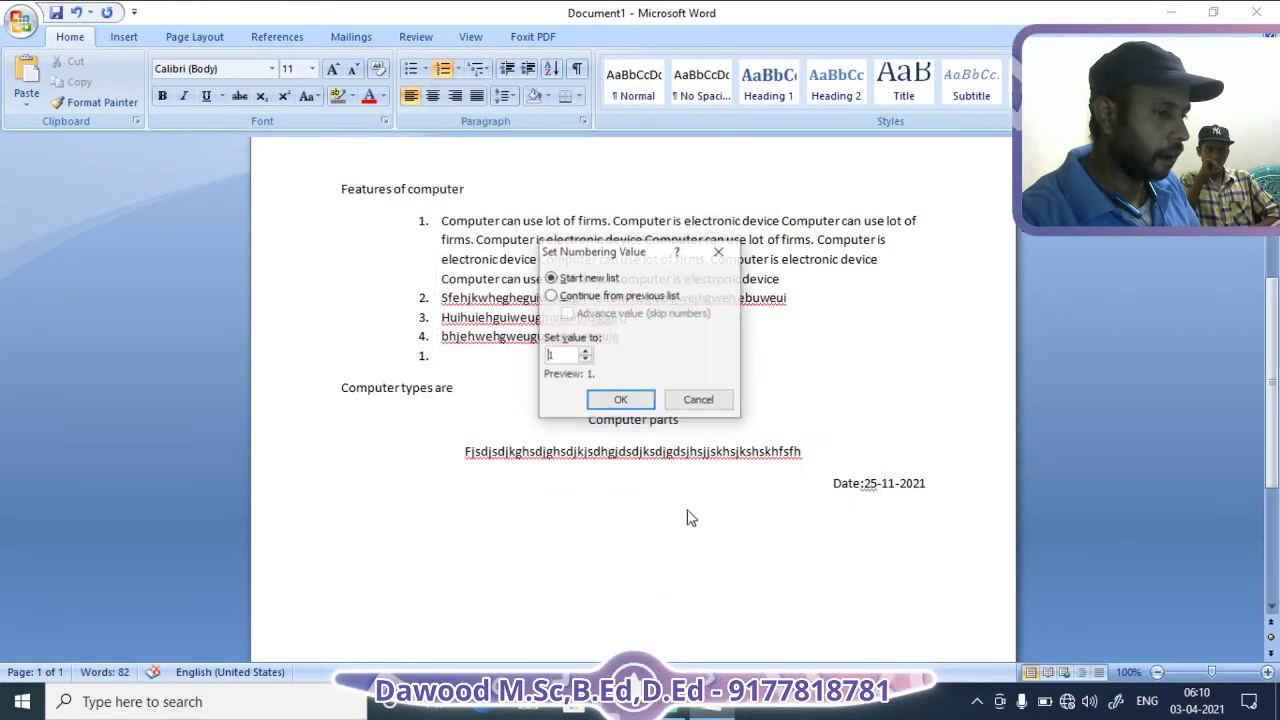
left_click(587, 352)
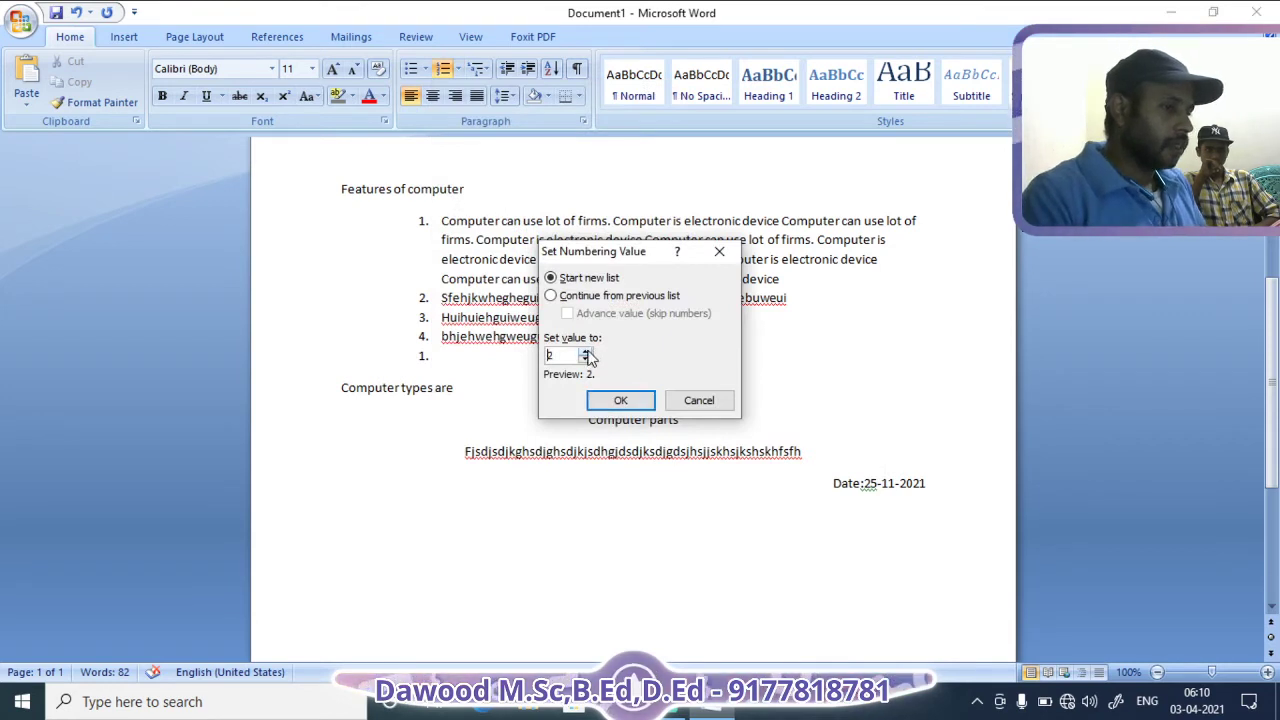
left_click(605, 402)
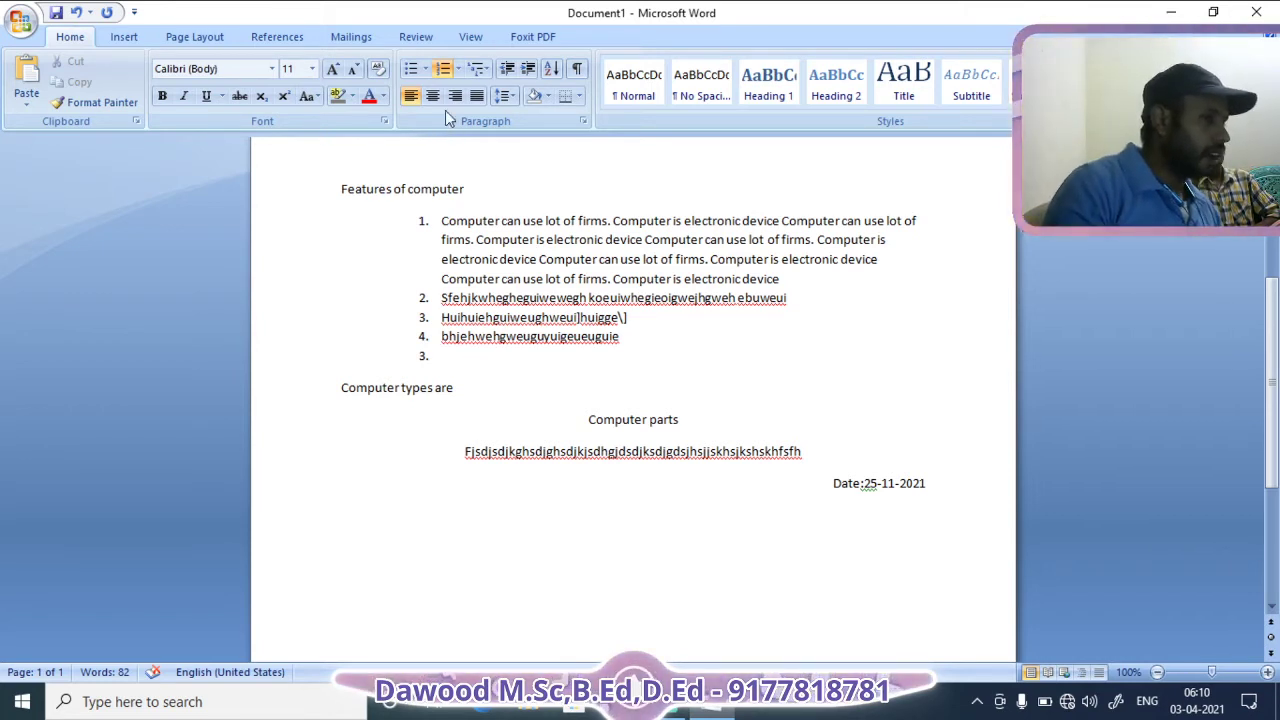
left_click(458, 70)
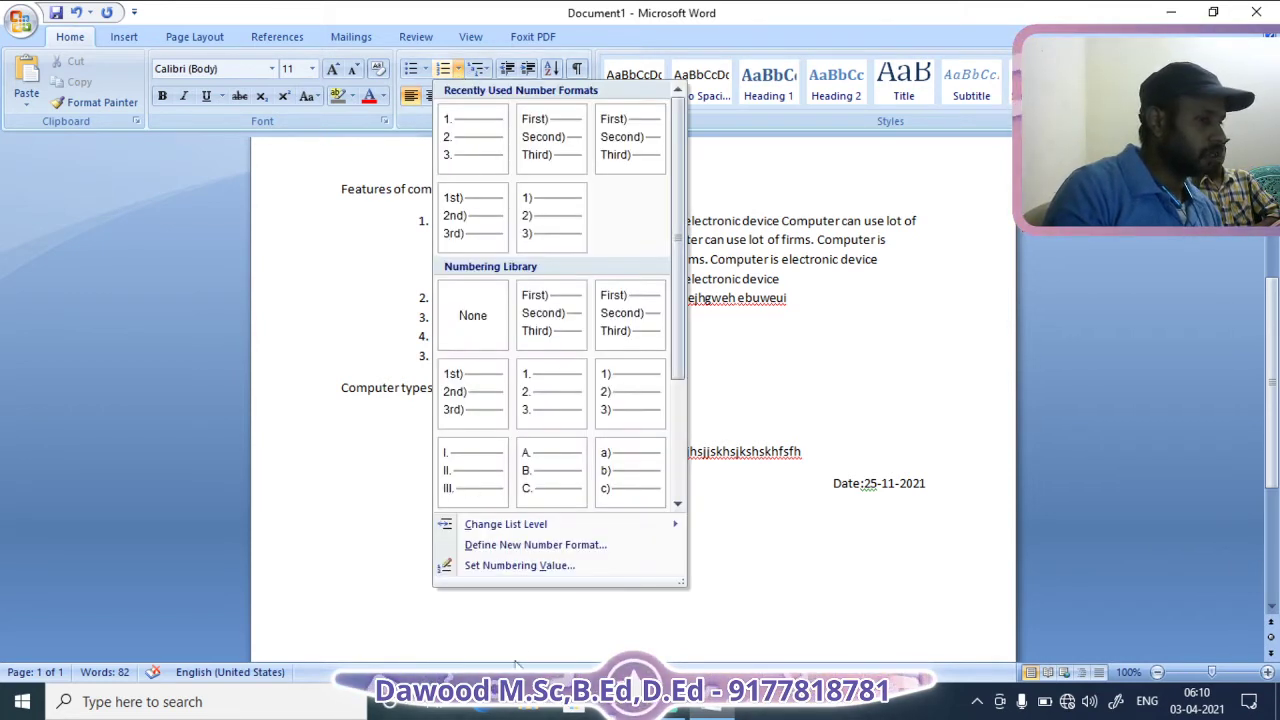
left_click(519, 567)
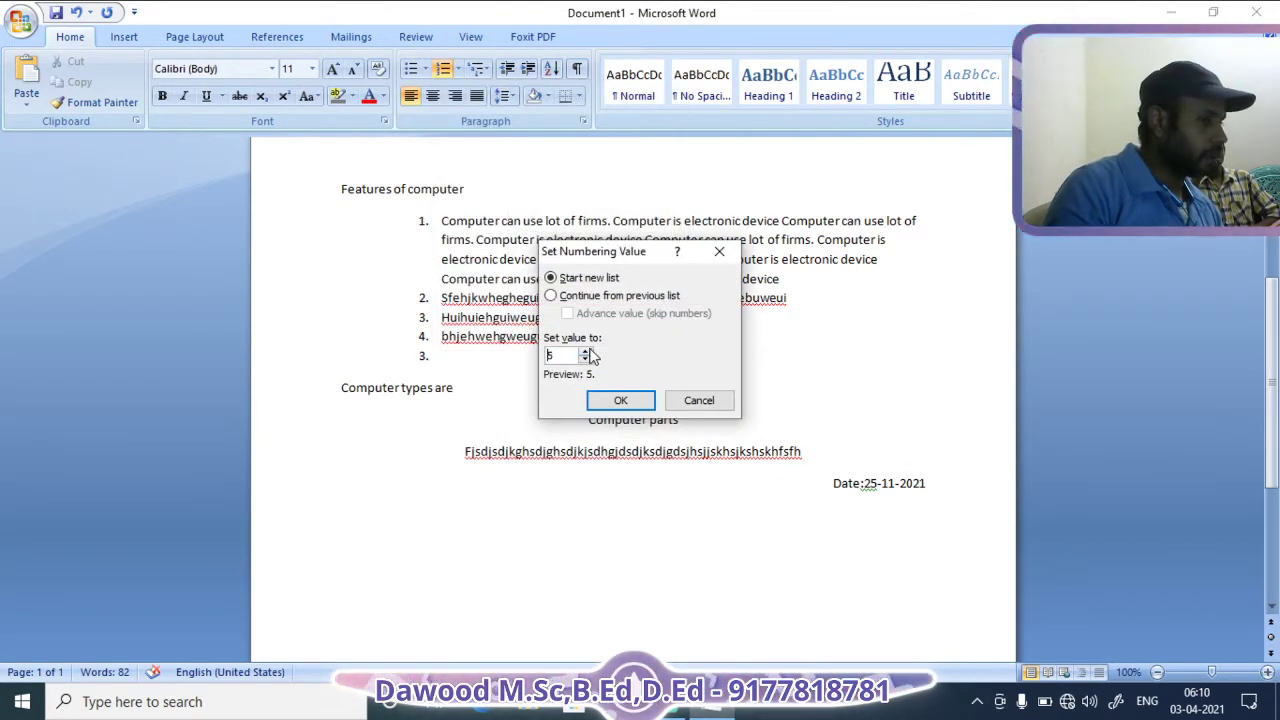
left_click(618, 400)
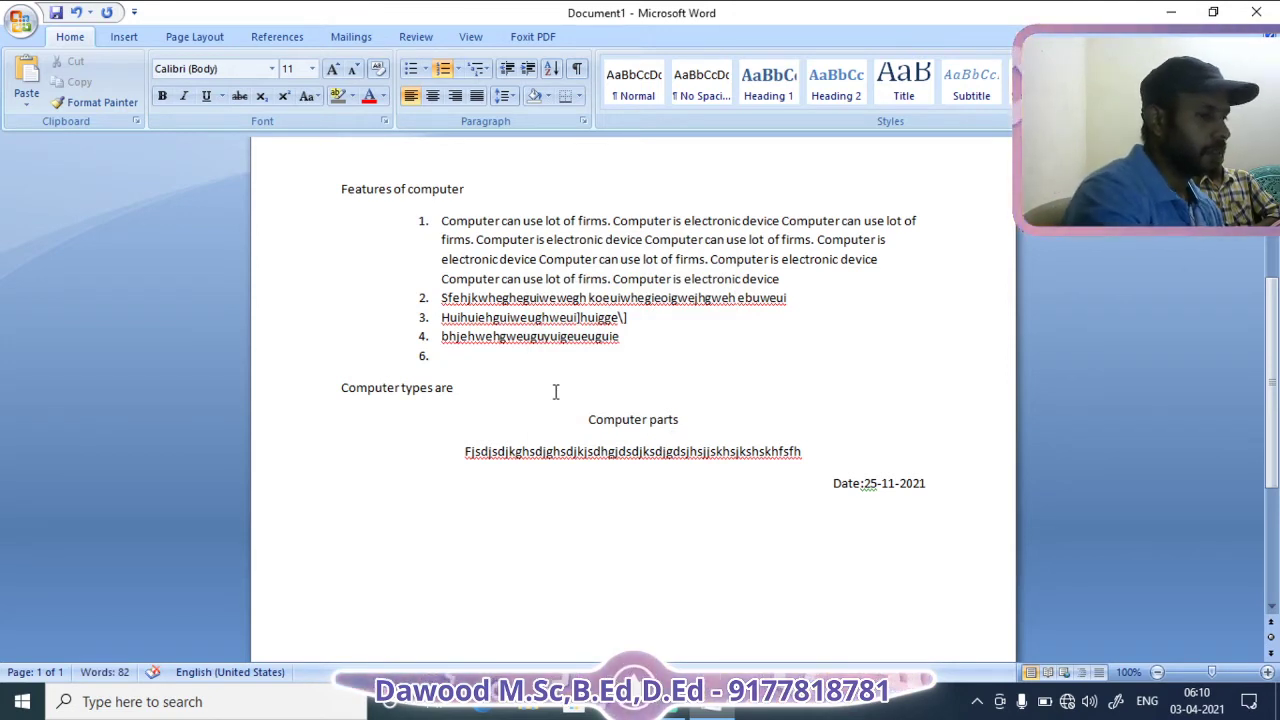
left_click(530, 356)
type("bjkgjh")
Add short filler items 7 through 10 to the numbered features list
key("Return")
type("'")
key("Return")
type("vhfgh")
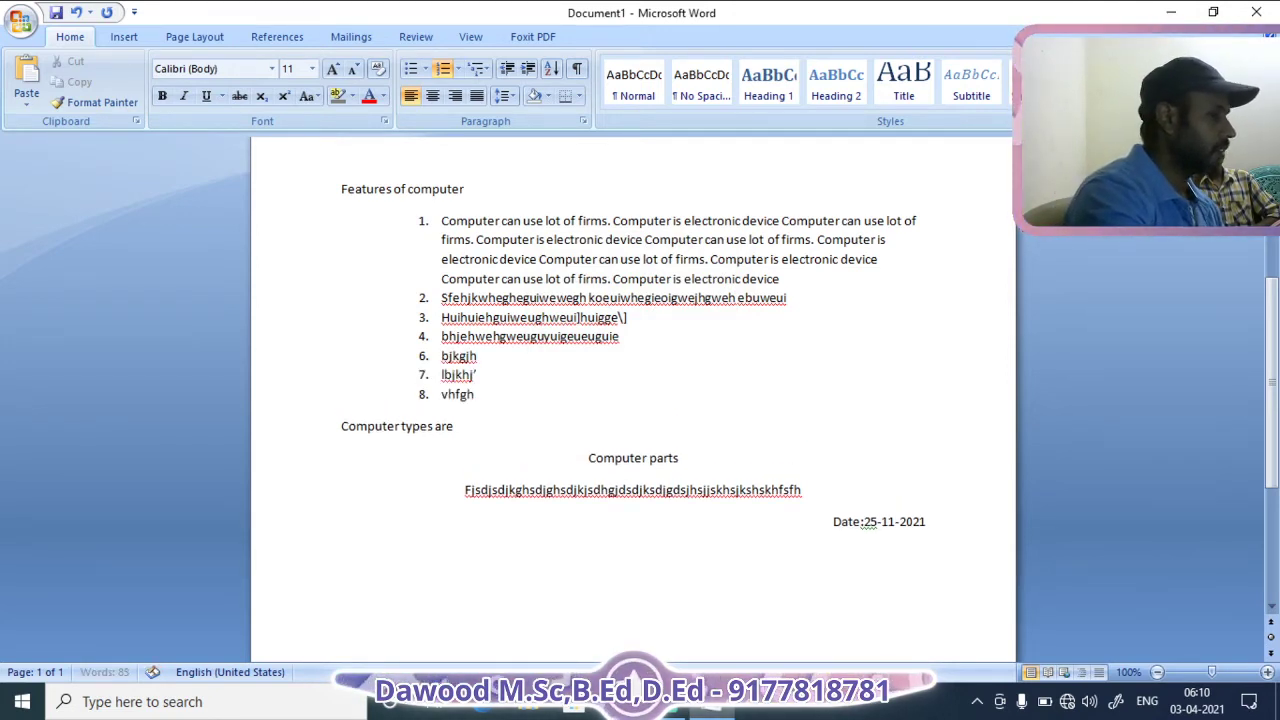
key("Return")
type("'jhjf")
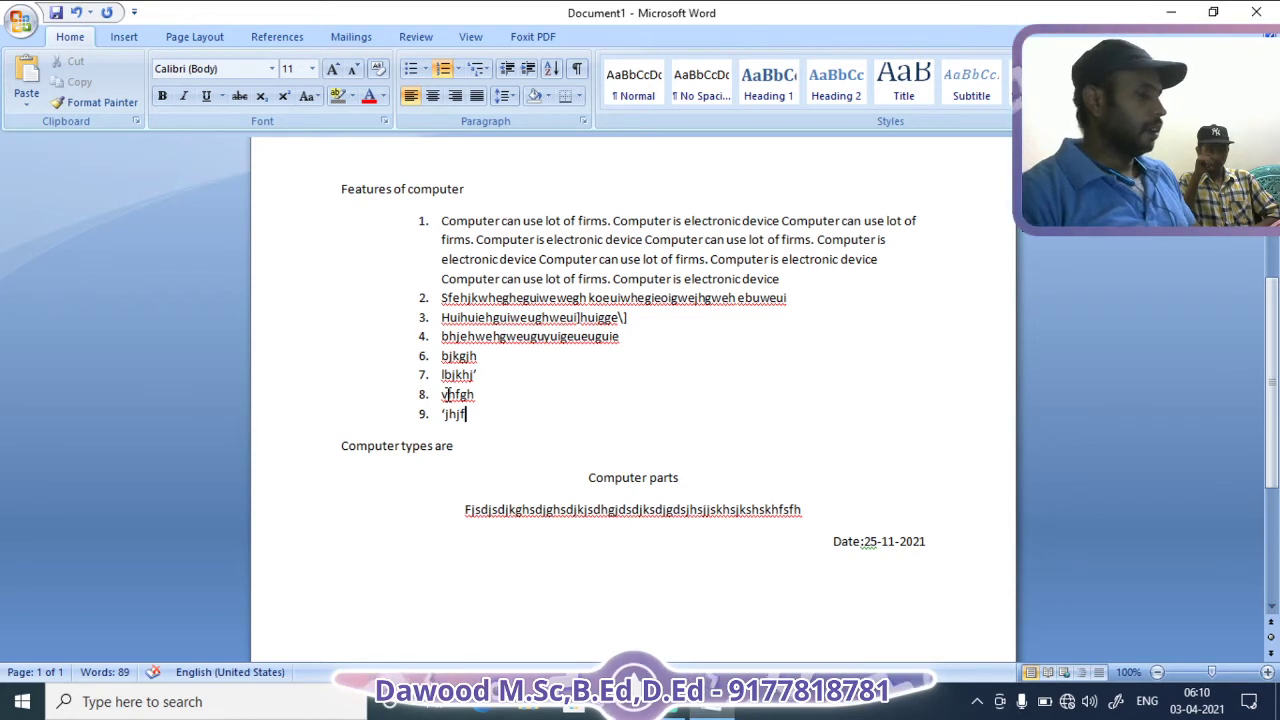
key("Return")
type("jwwjwhjh")
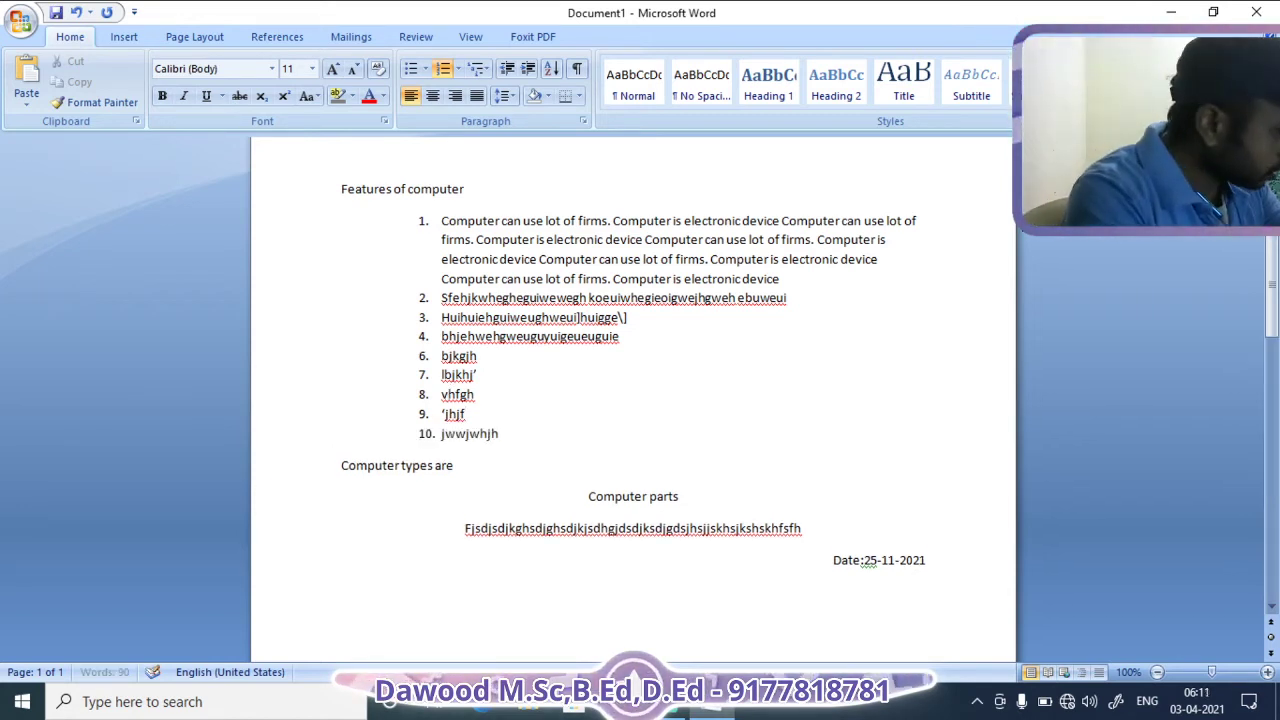
type("\\khkj")
Add item 11, Hqwjkj, and leave a blank unnumbered line below it
key("Return")
type("kj")
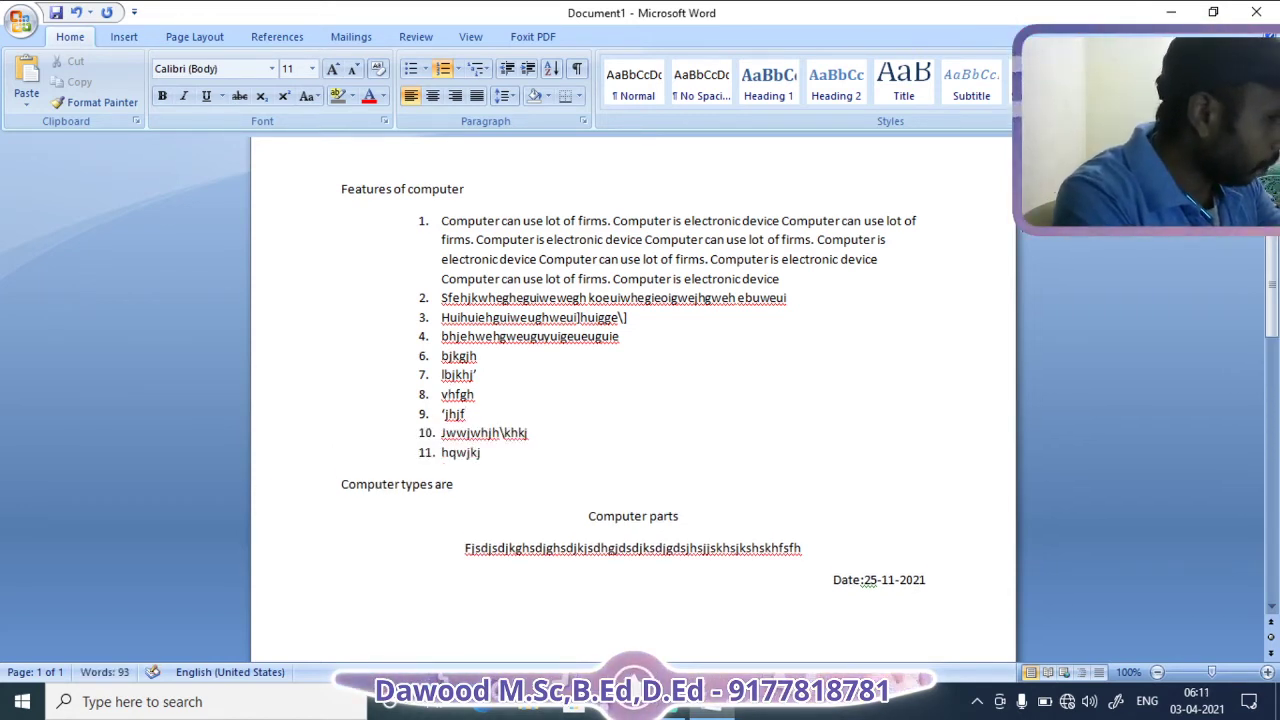
key("Return")
type("j")
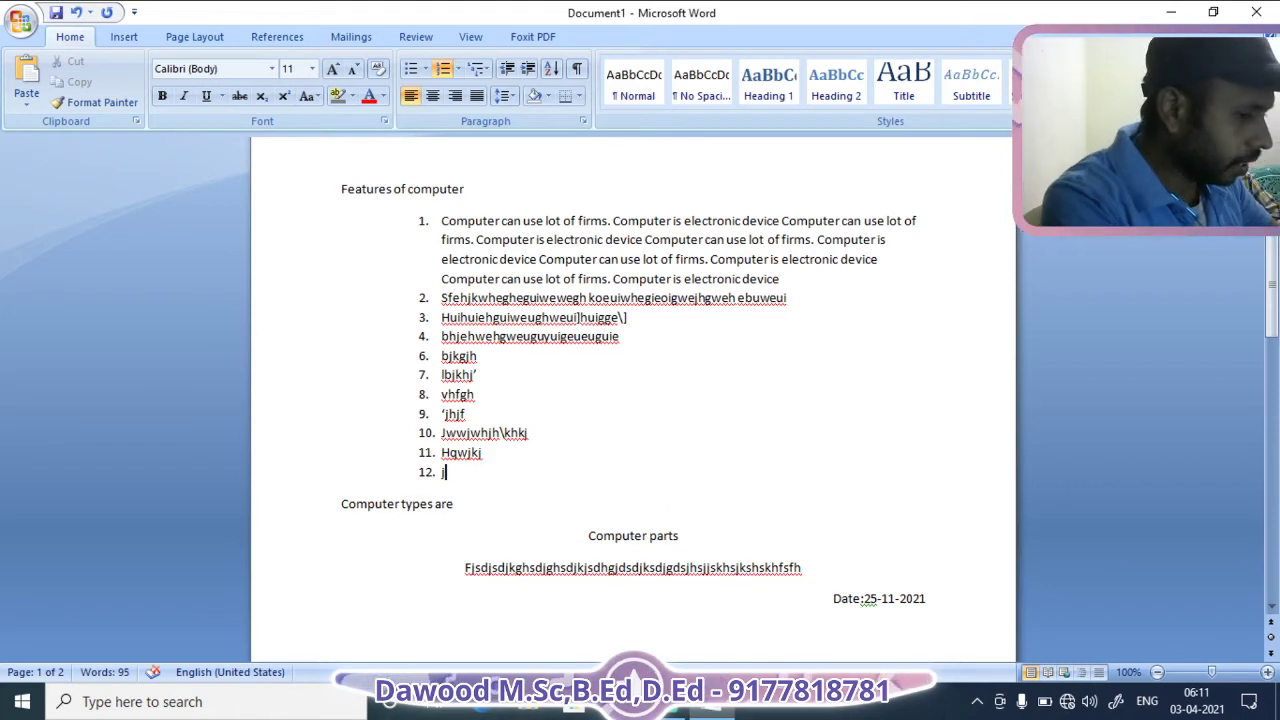
key("BackSpace")
key("Return")
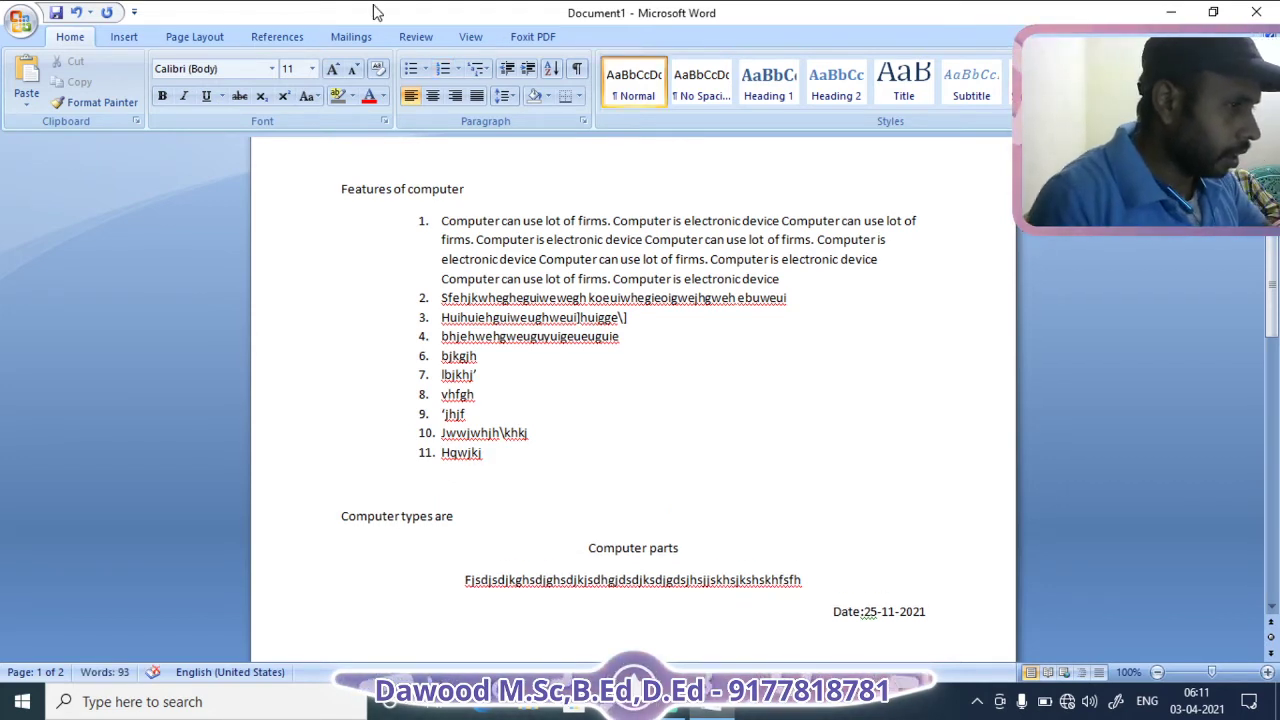
left_click(446, 70)
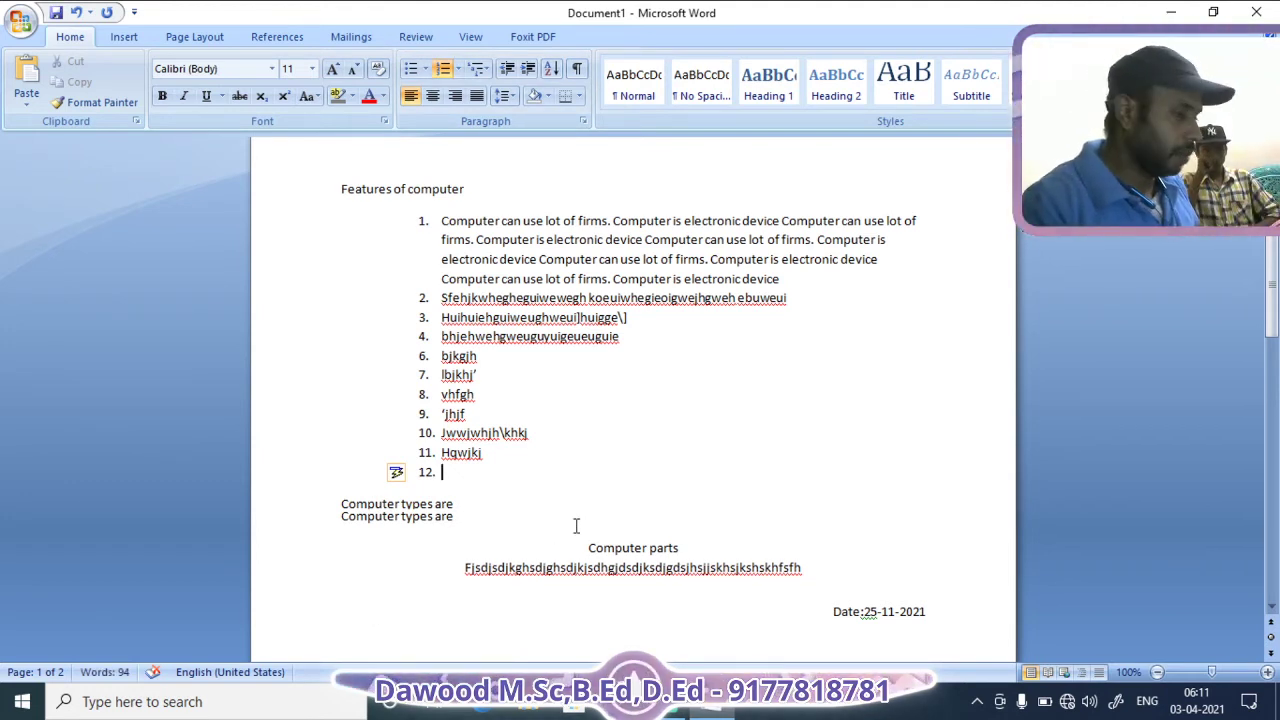
key("BackSpace")
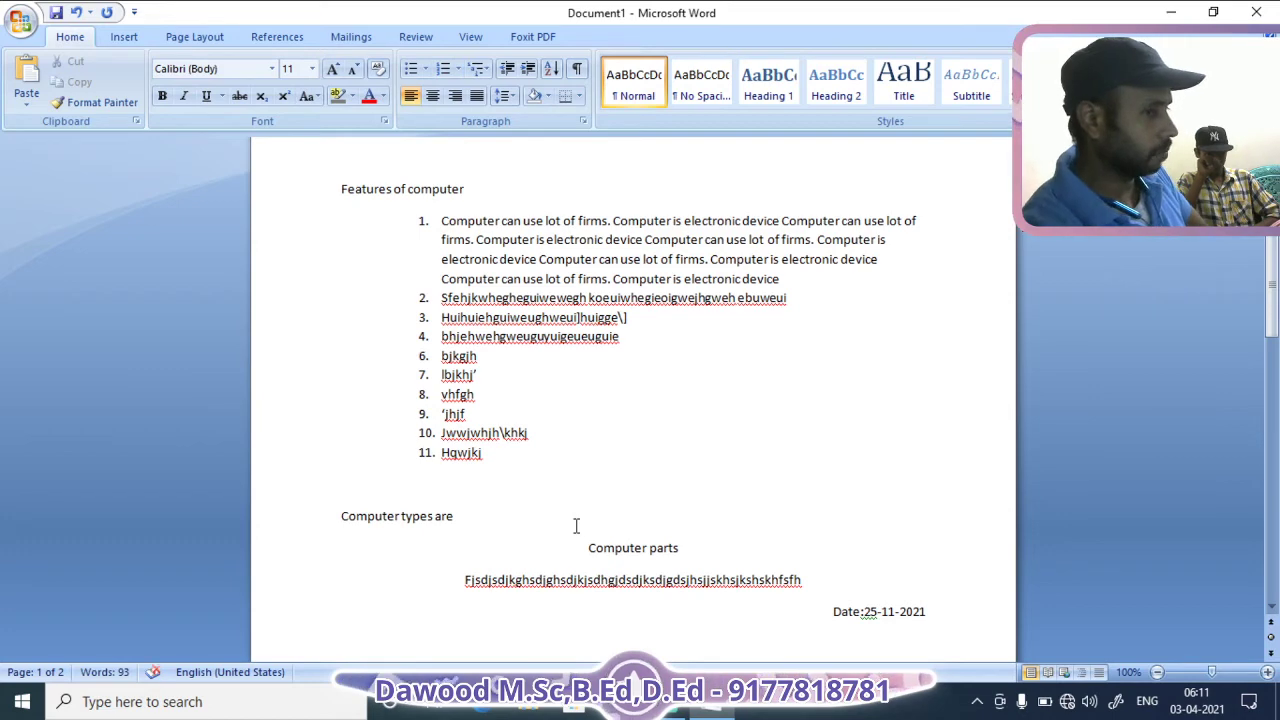
Add Roman-numeral items I. to III. with filler text, then end the list with a plain paragraph
left_click(458, 69)
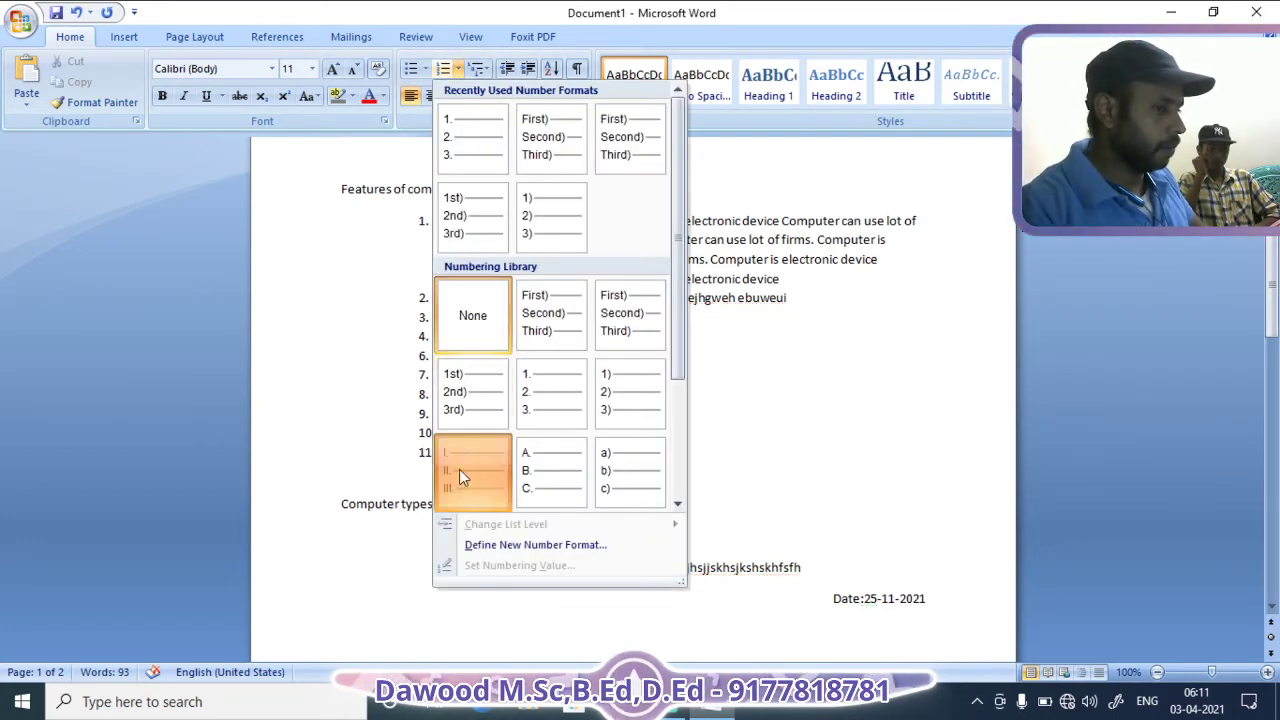
left_click(460, 470)
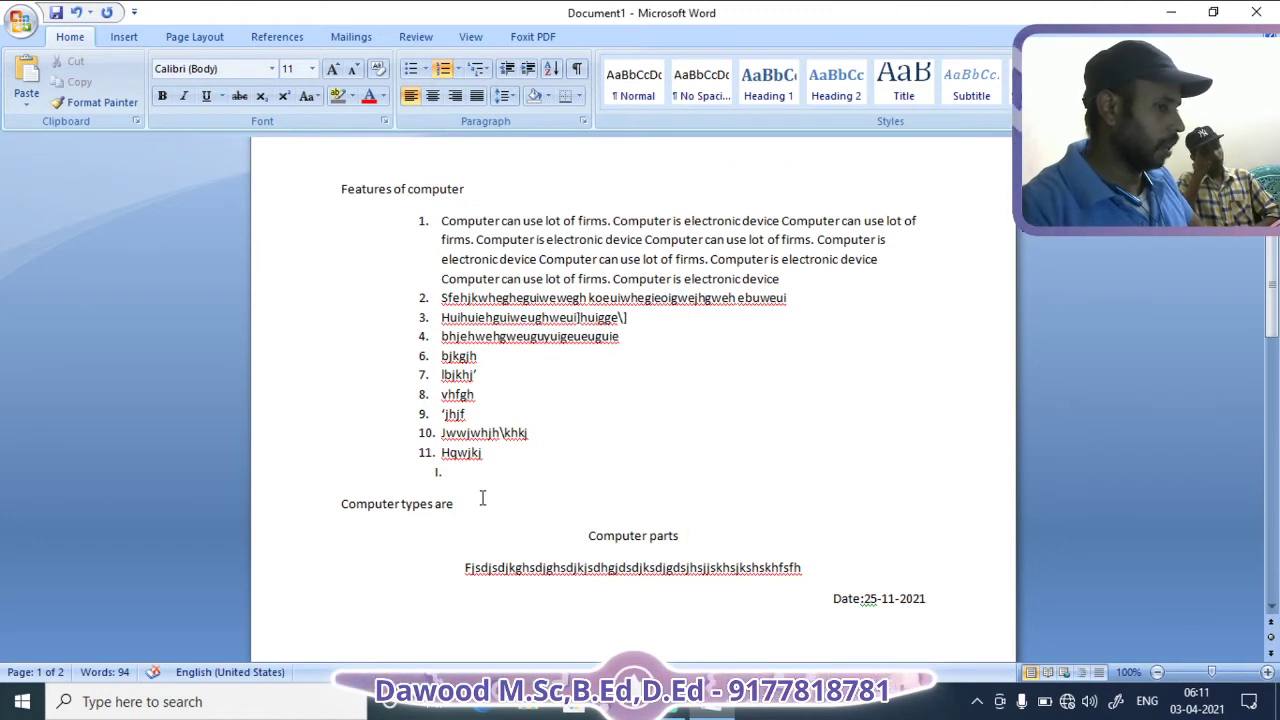
type("iIhsishfihwe")
key("Return")
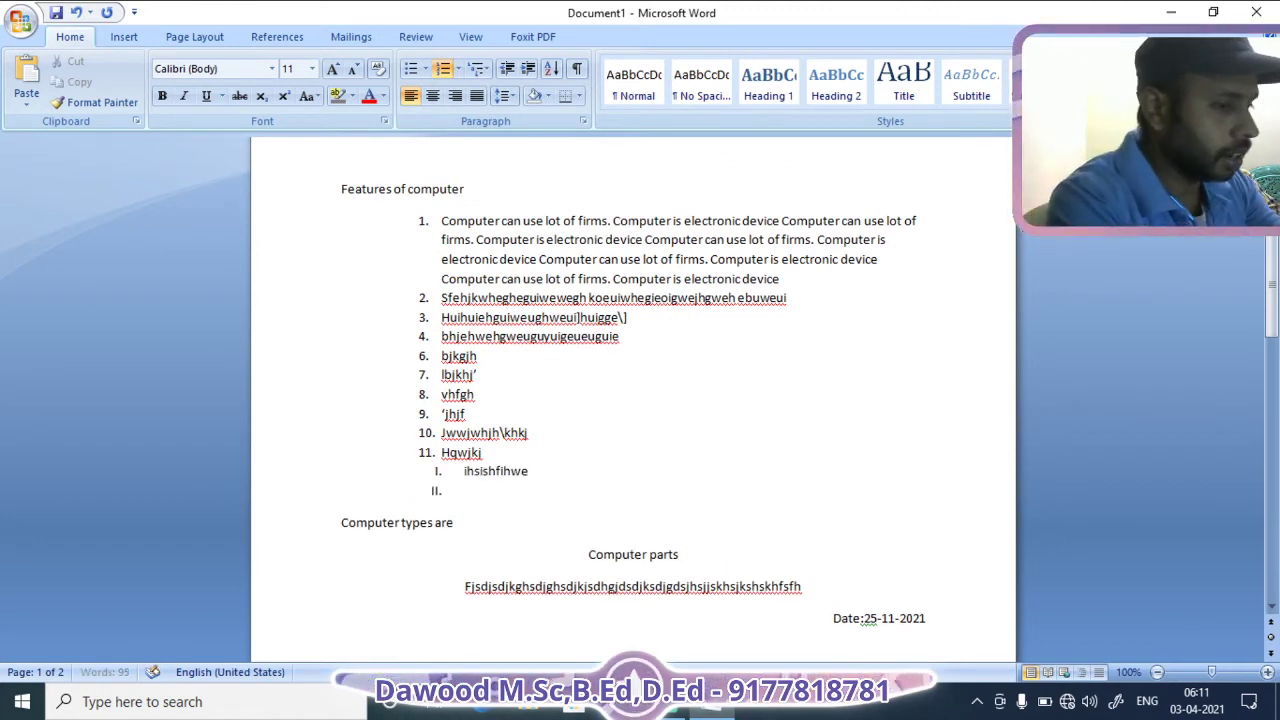
type("khuieguhwg[]")
type("'")
key("Return")
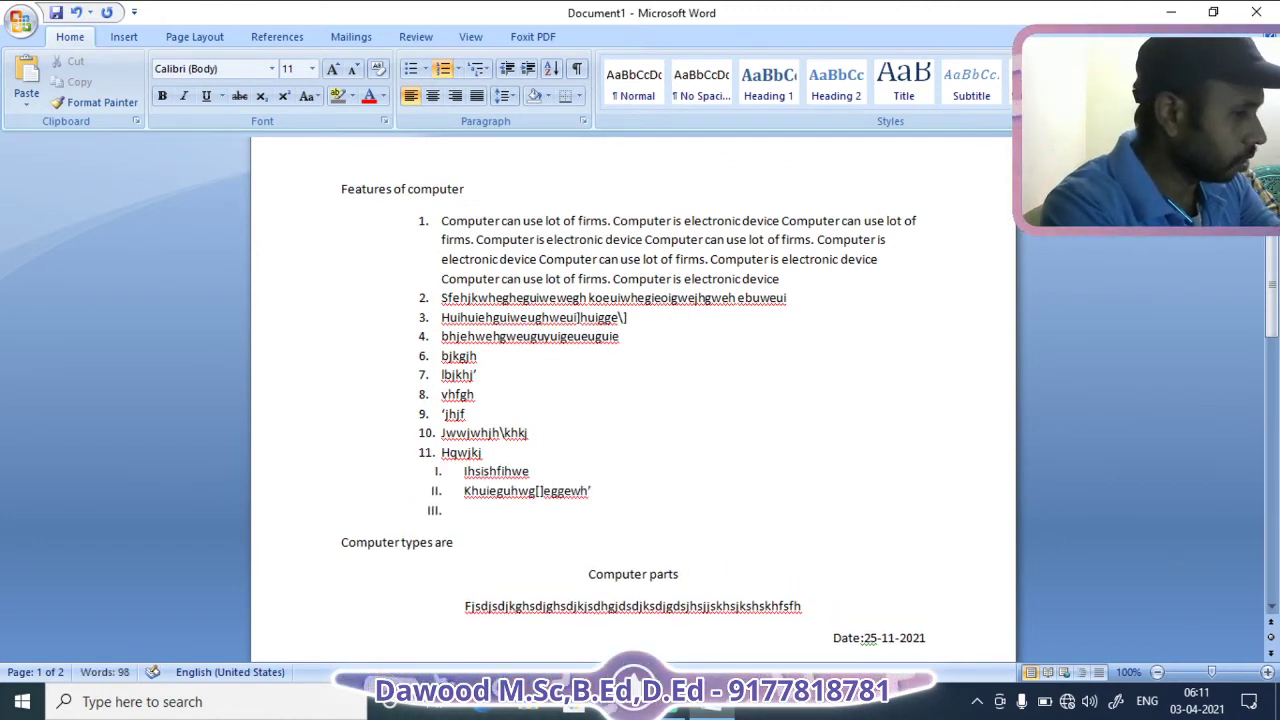
type("eghgeu'ehjge")
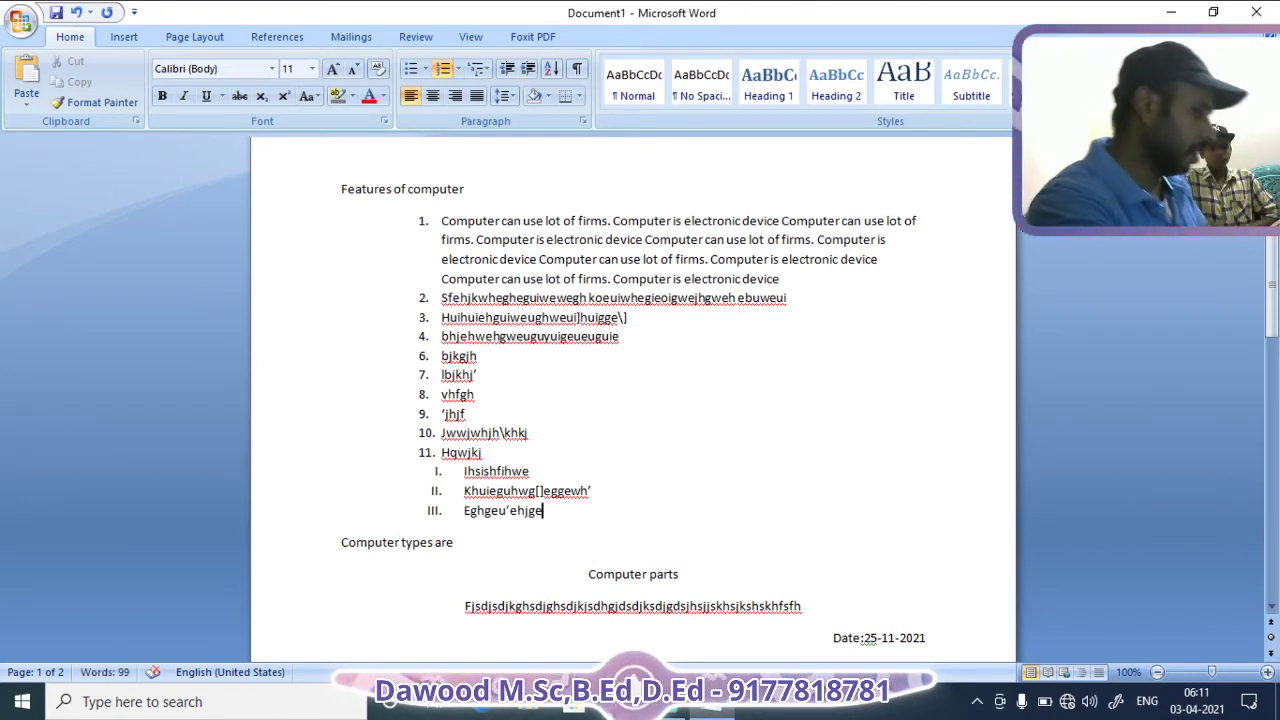
key("Return")
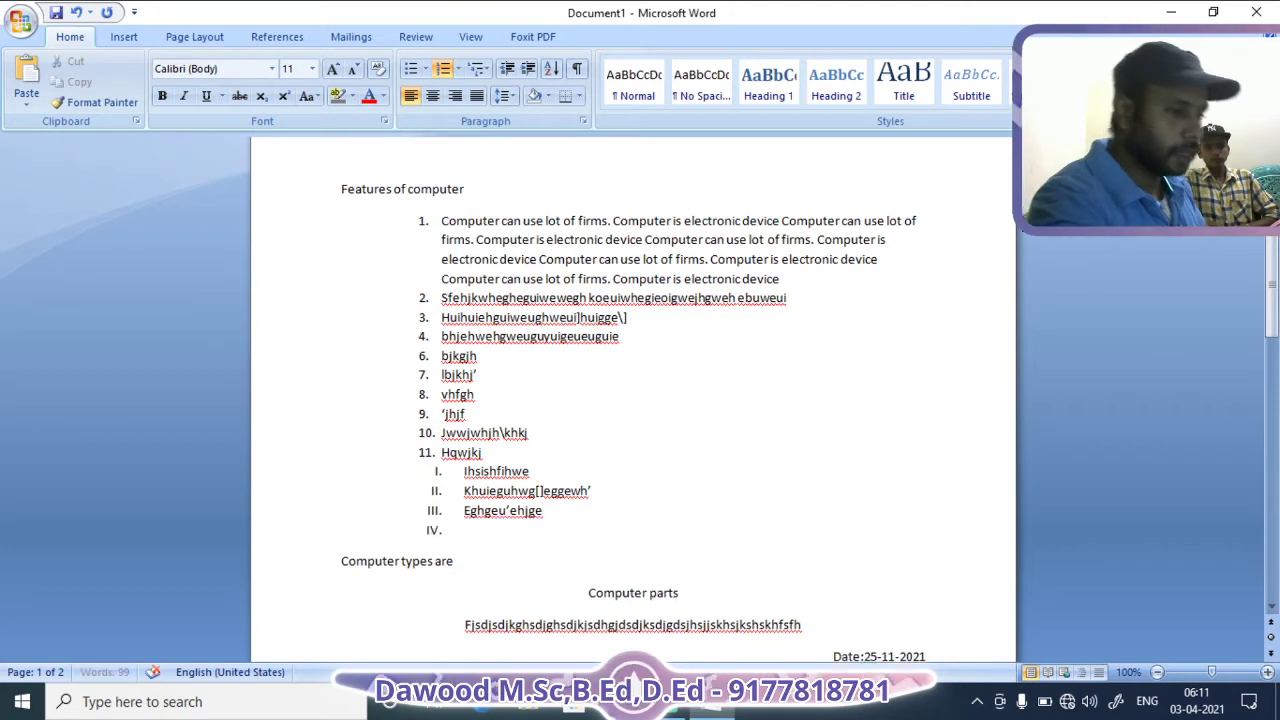
key("Return")
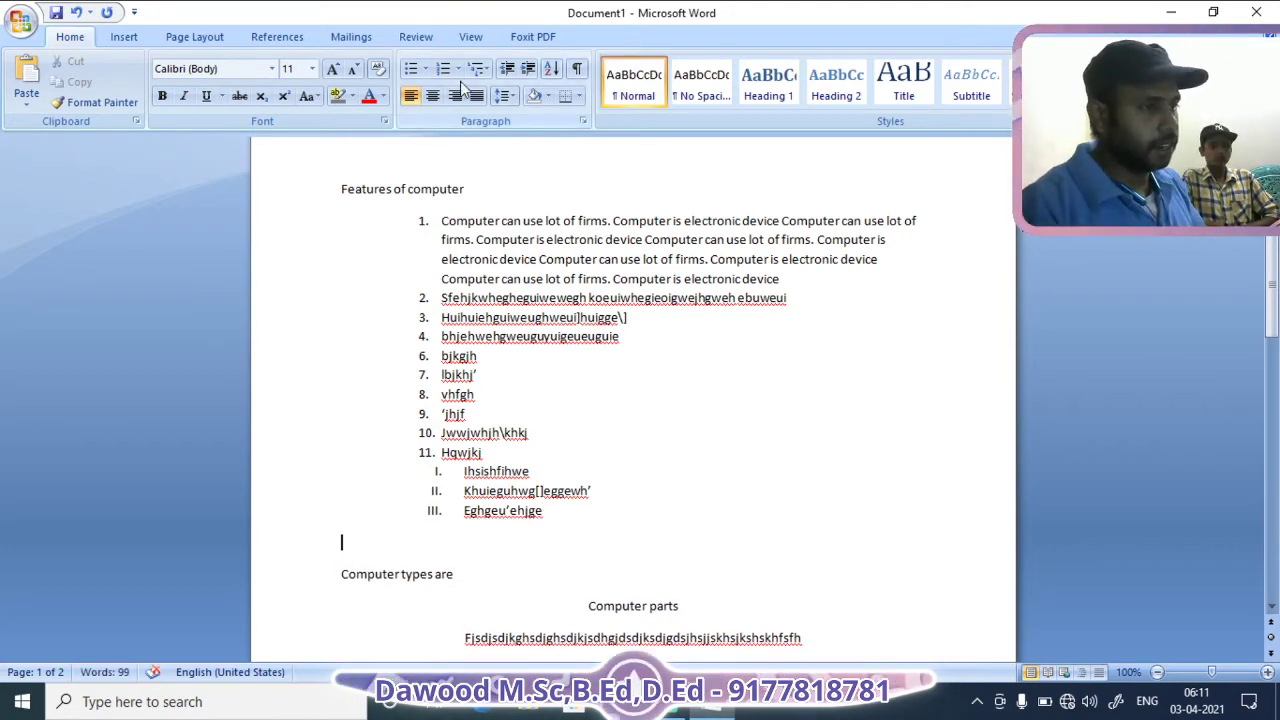
Number the empty paragraph with capital letters and type filler items A, B and C
left_click(457, 68)
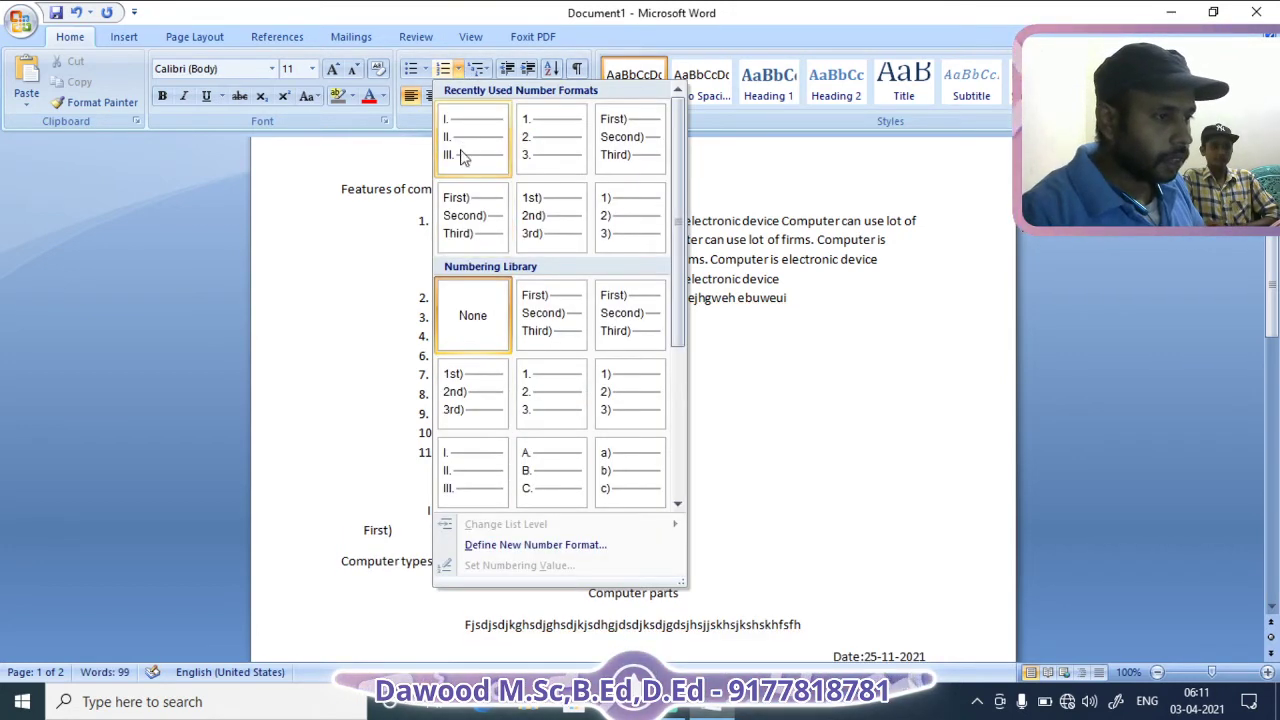
left_click(543, 490)
type("sufhsdh")
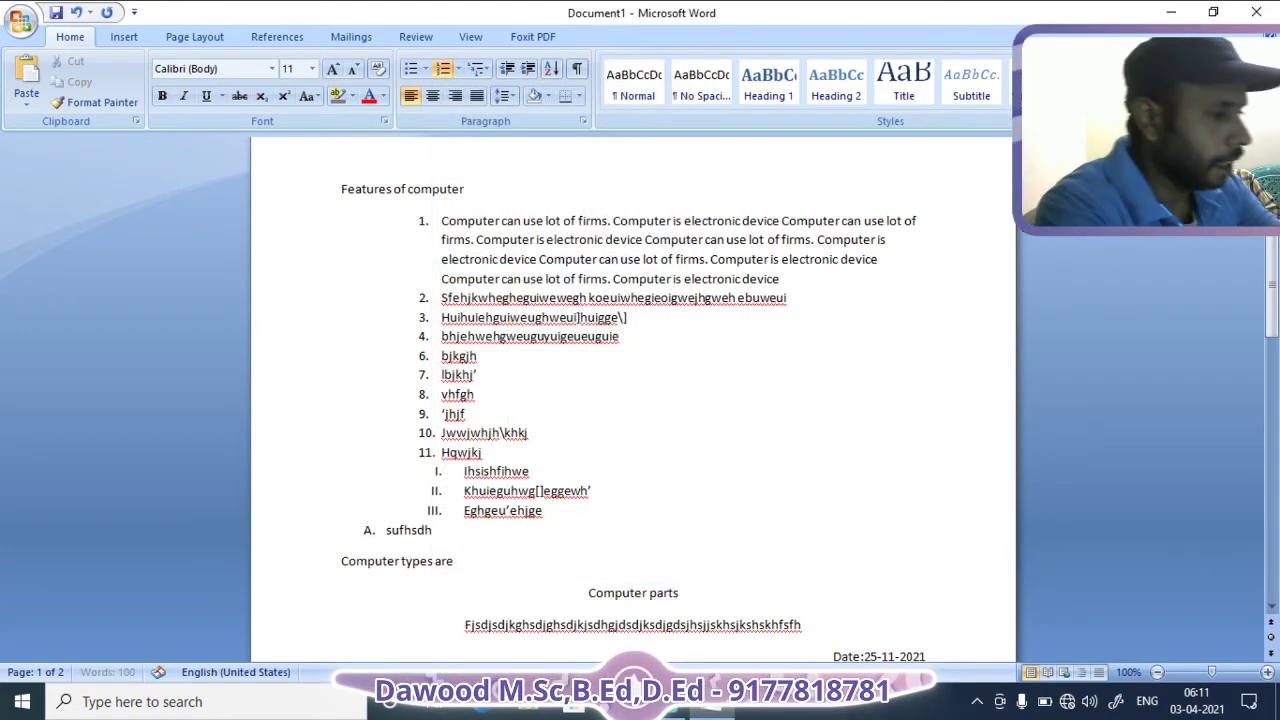
key("Return")
type("dbhjbhjd")
key("Return")
type("dsh")
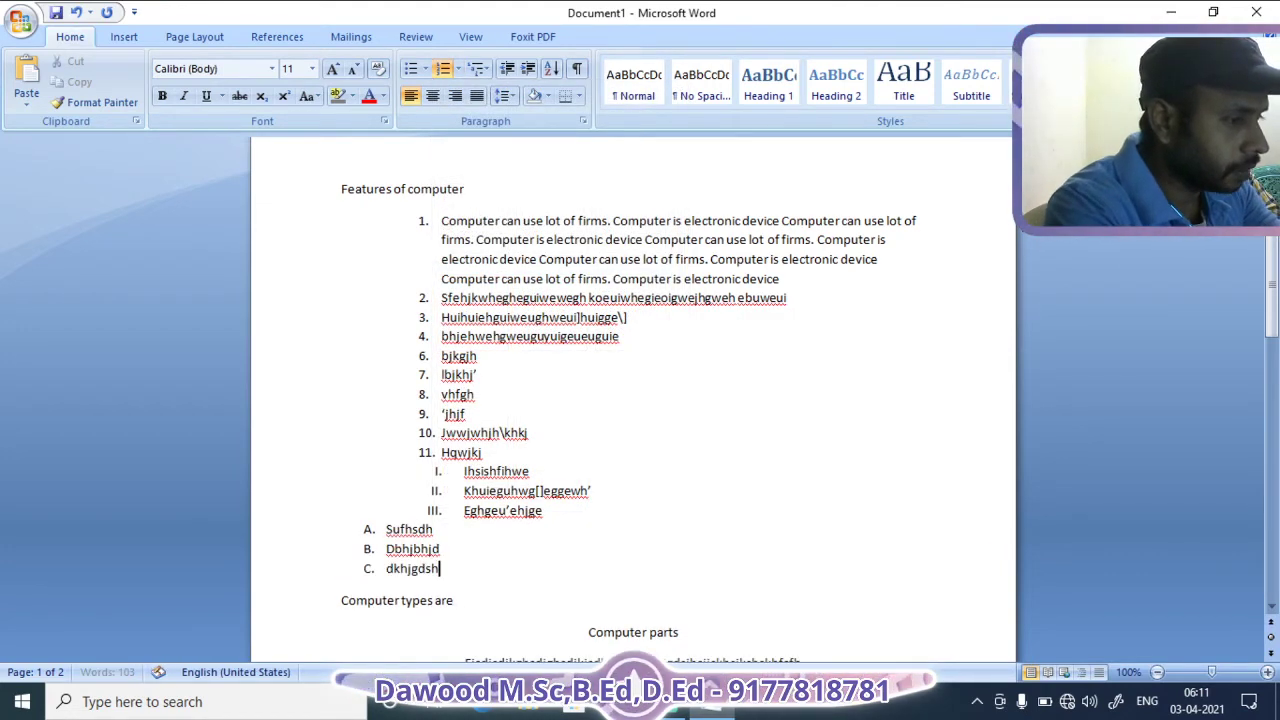
type("]djkdsgj")
key("Return")
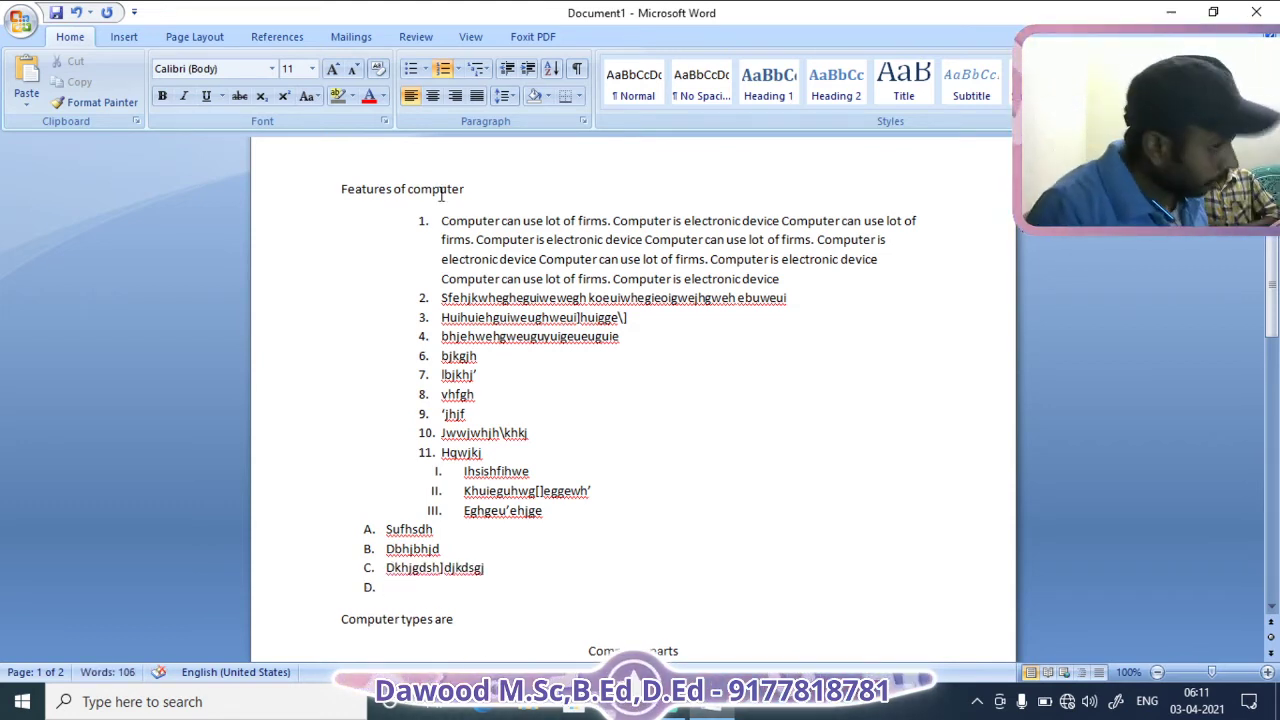
Restart the new lettered item's numbering at A instead of D
left_click(458, 69)
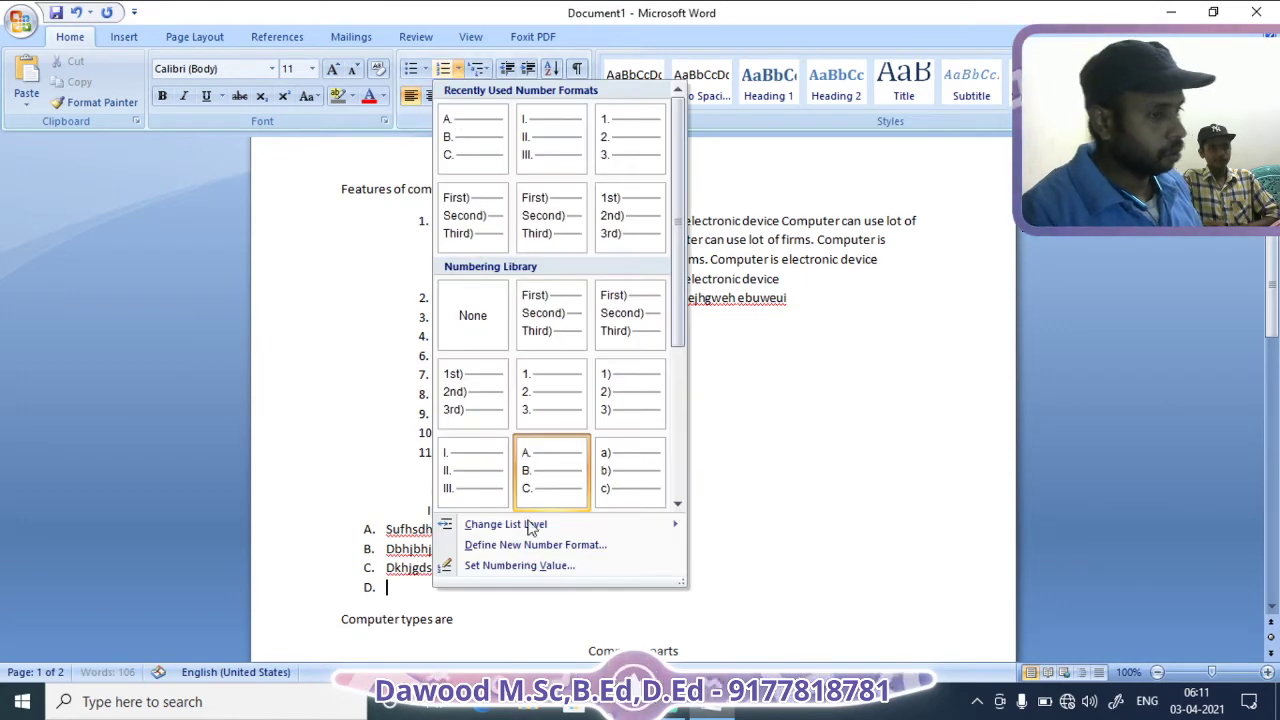
left_click(507, 566)
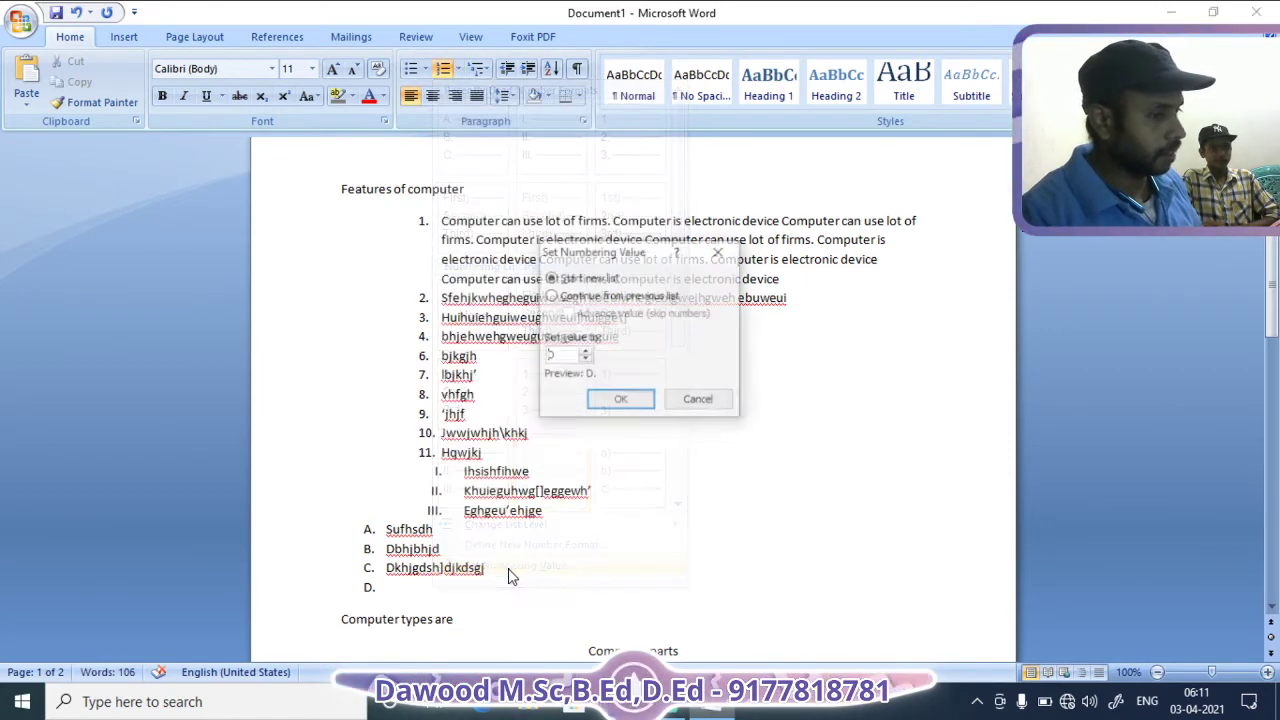
left_click(586, 361)
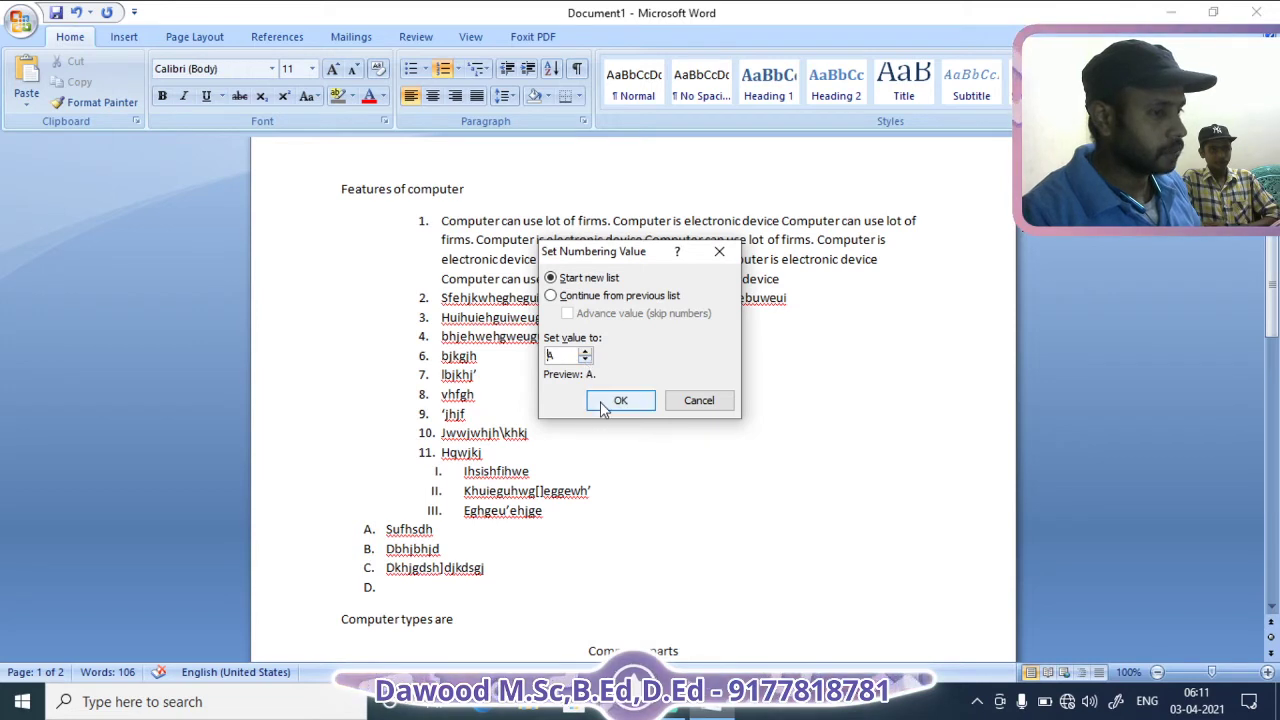
left_click(610, 401)
Type filler items A through E of the restarted list, ending on a new empty item F
type("kken")
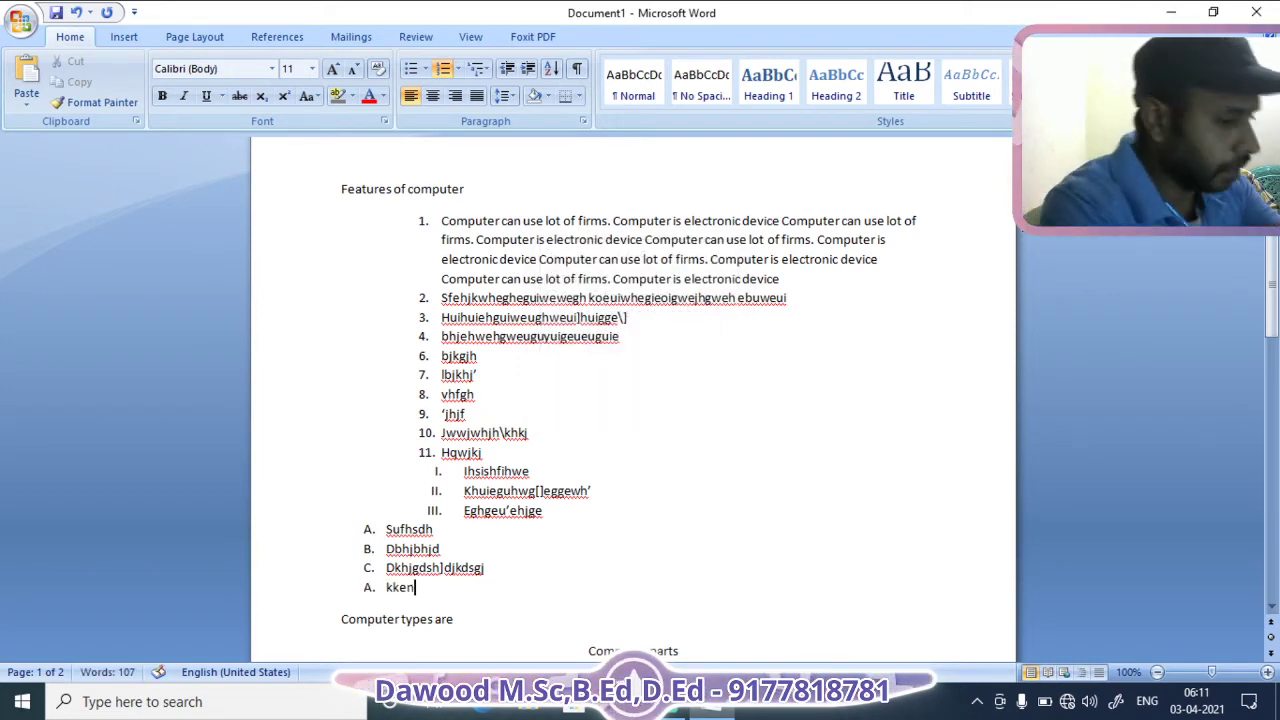
key("Return")
type("ejiejitwi]\\ehhwt]")
key("Return")
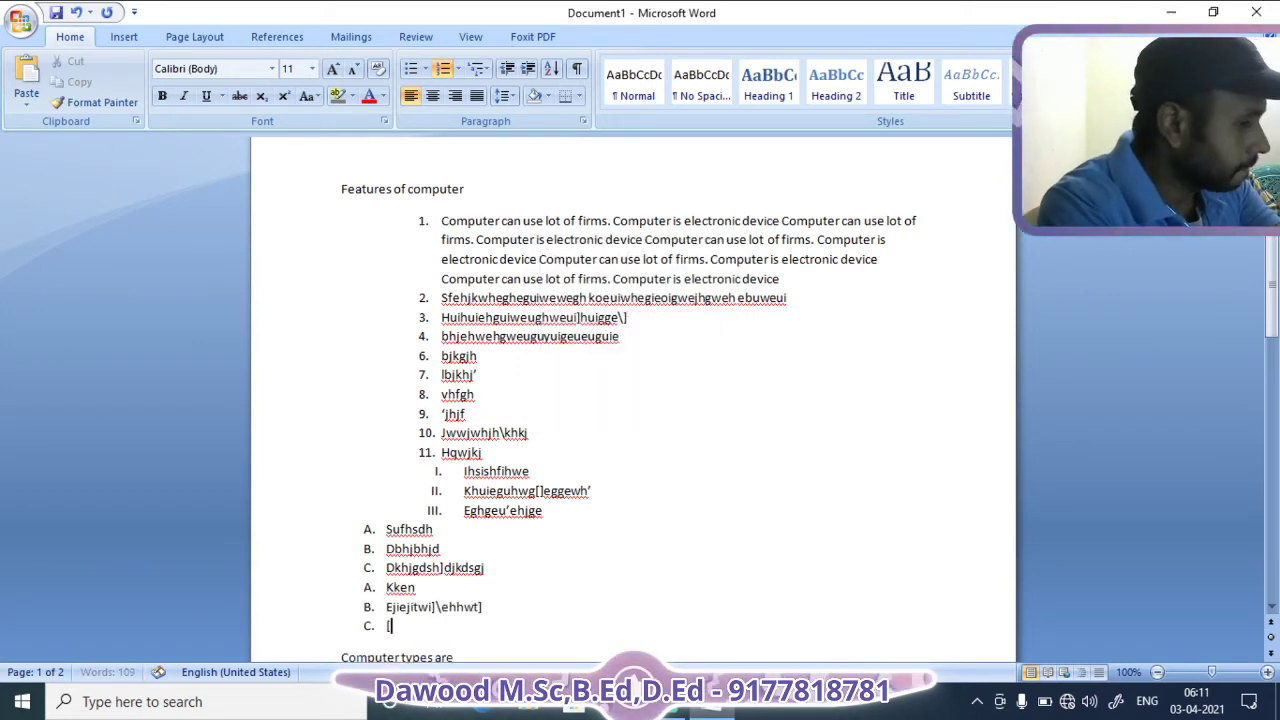
type("[hiuehtw]guightwe")
key("Return")
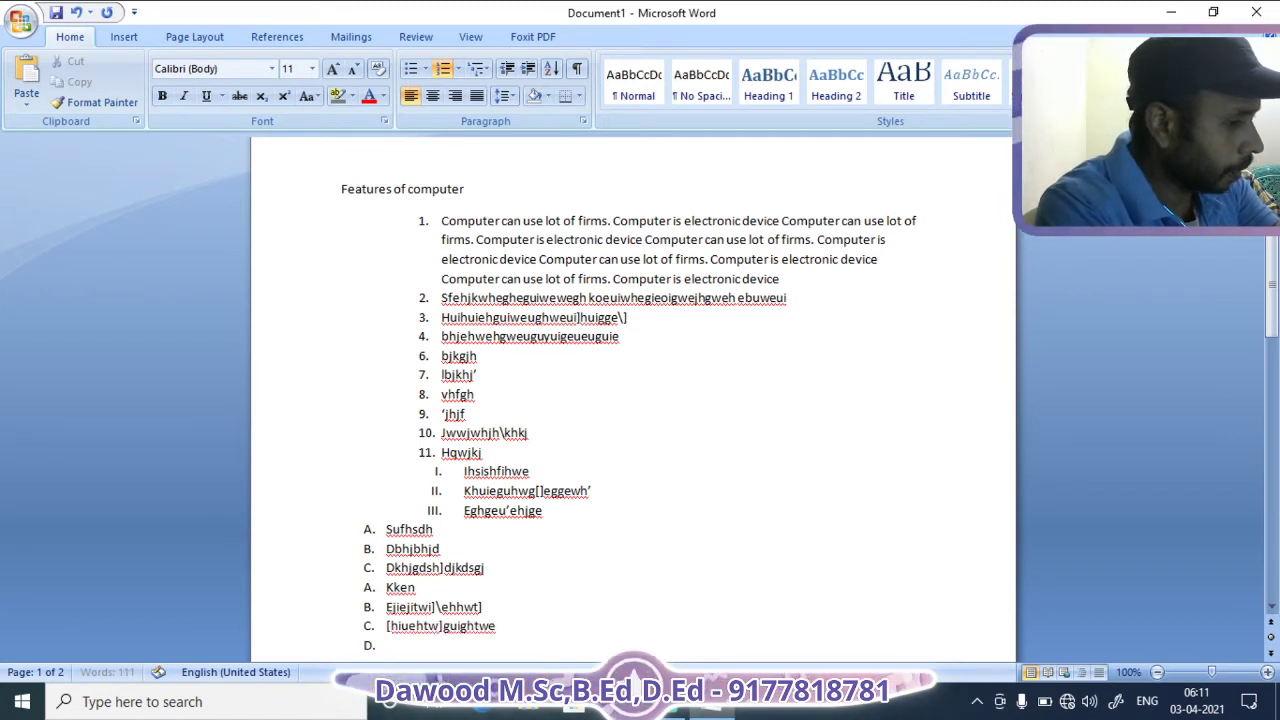
type("huiegiugtiwe]giugutew")
key("Return")
type("[")
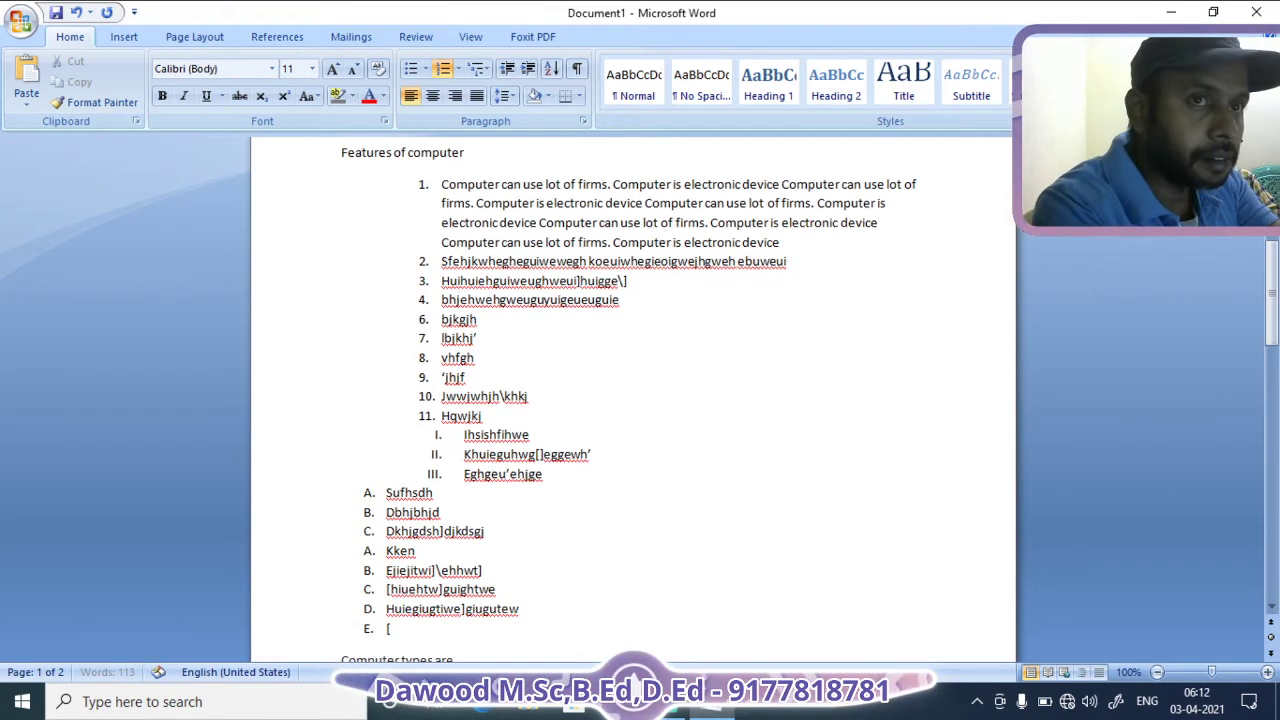
type("jghgegtw[]jgg")
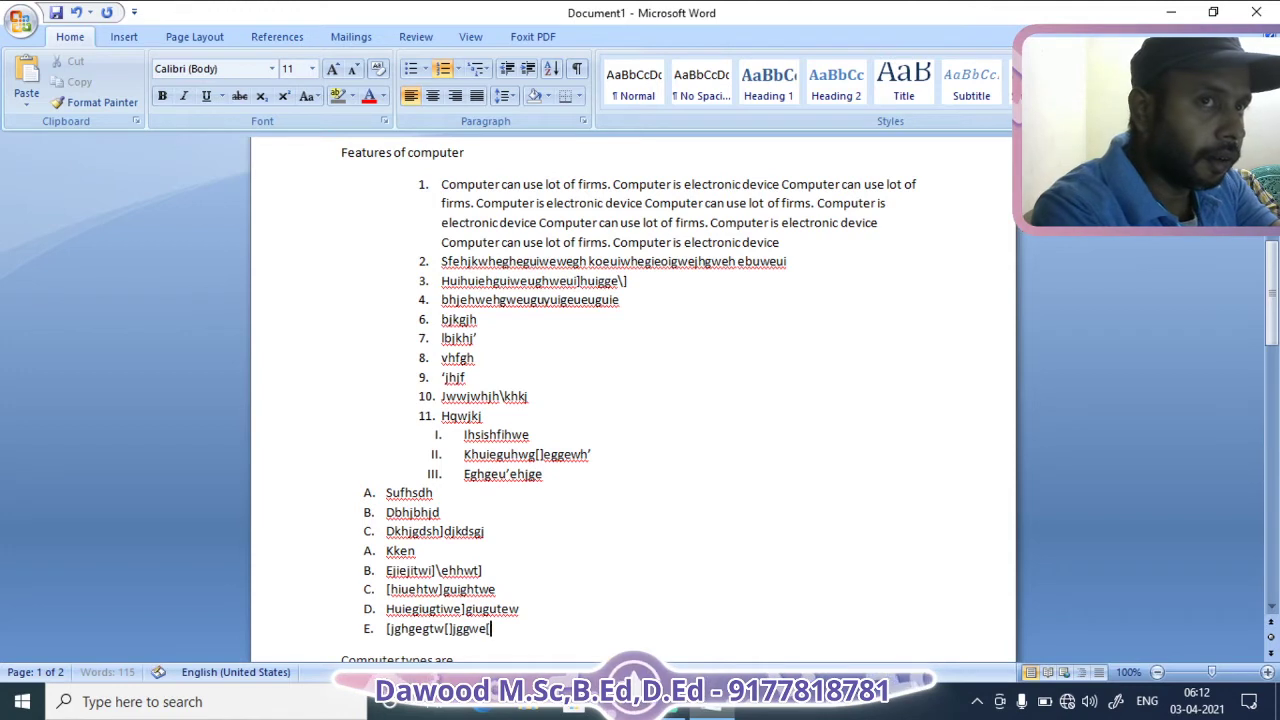
type("we[")
key("Return")
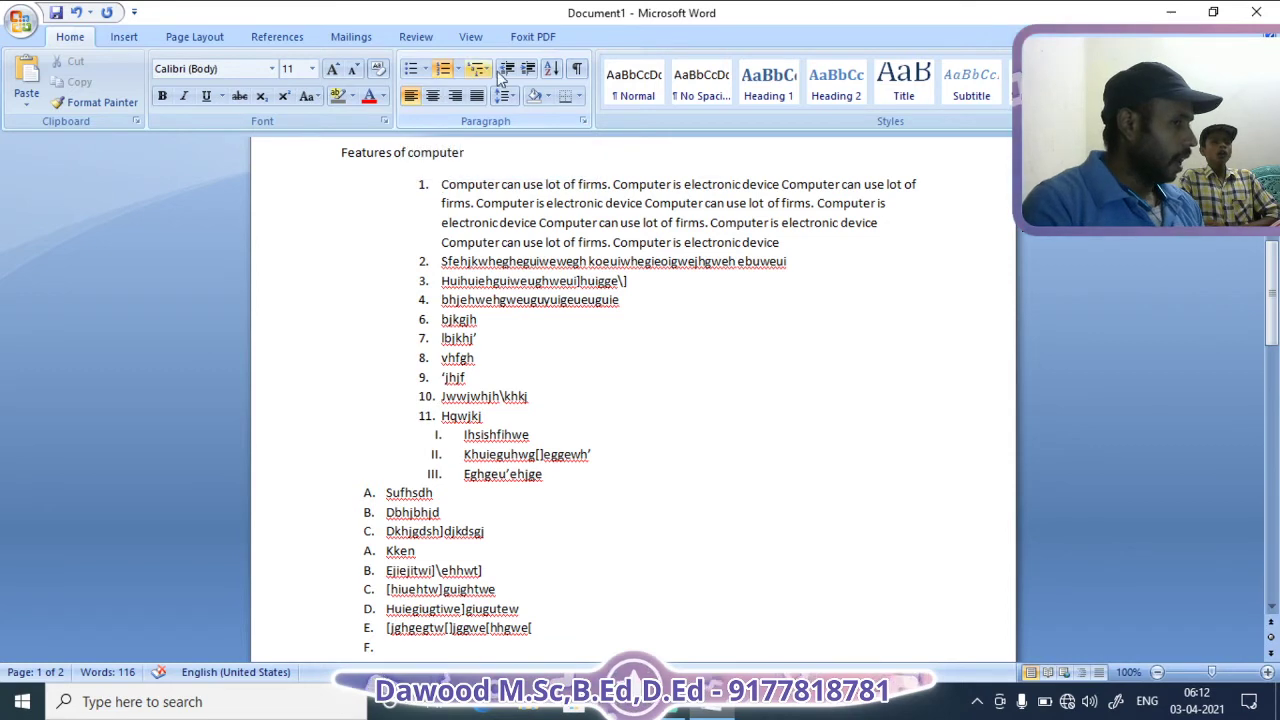
scroll(418, 651, "down", 2)
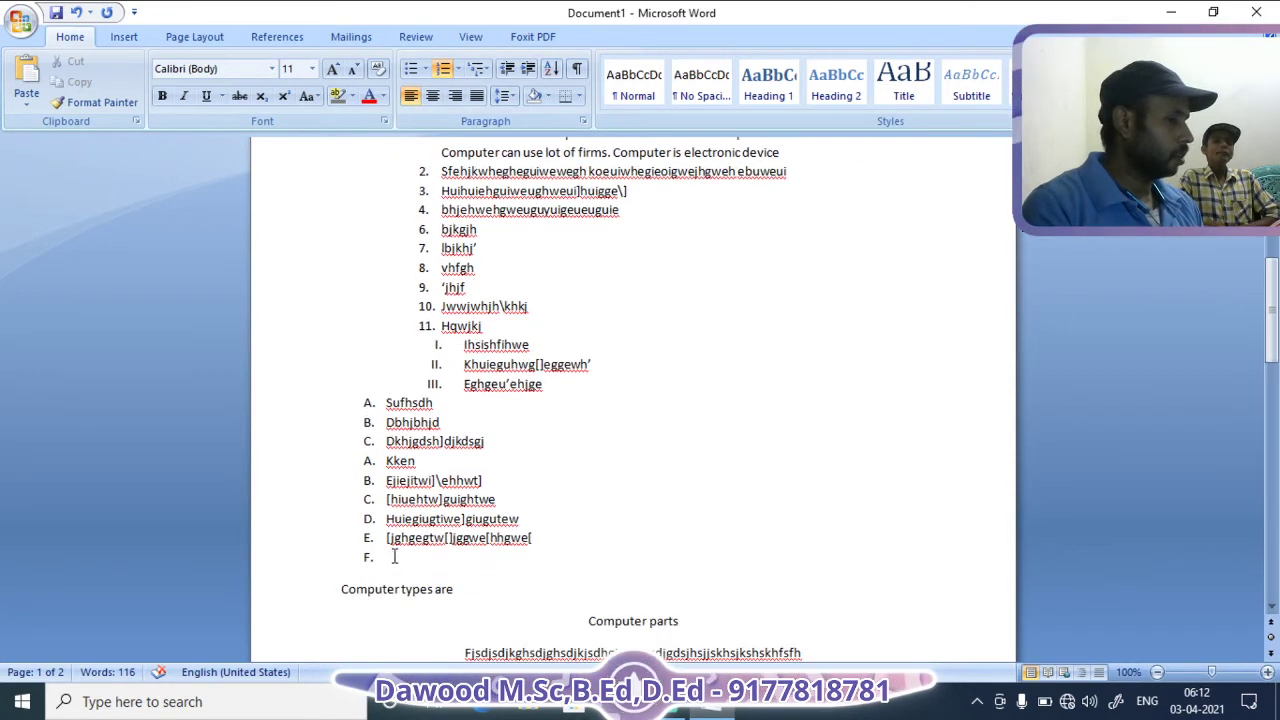
Indent the empty item into a lowercase sublist with filler sub-items a and b, then start c
left_click(528, 68)
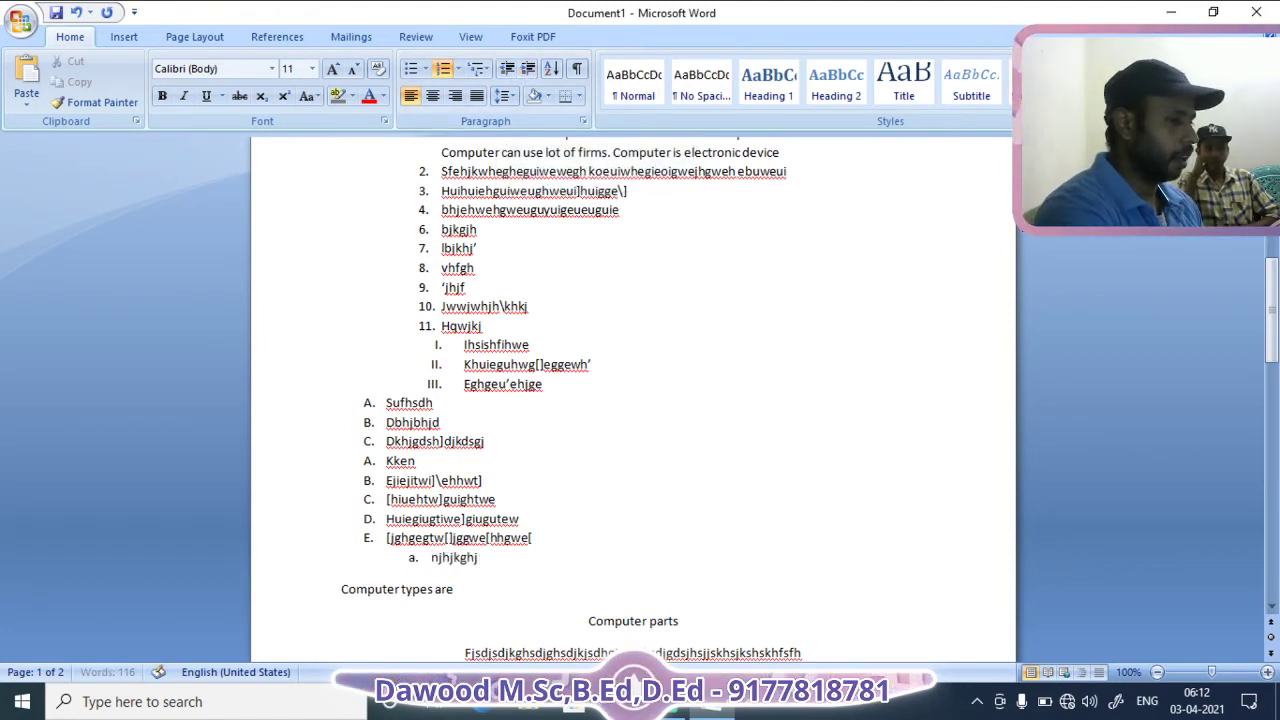
type("g'")
key("Return")
type("hjgjh")
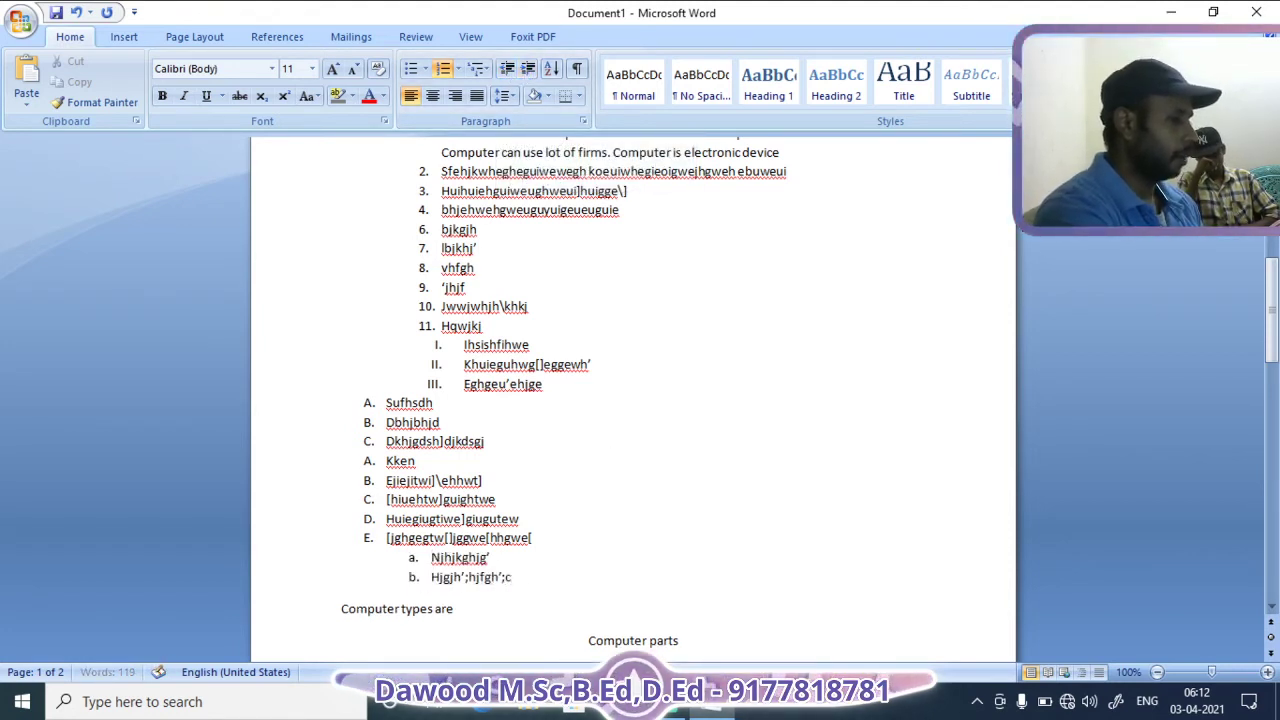
key("Return")
type("vhjh")
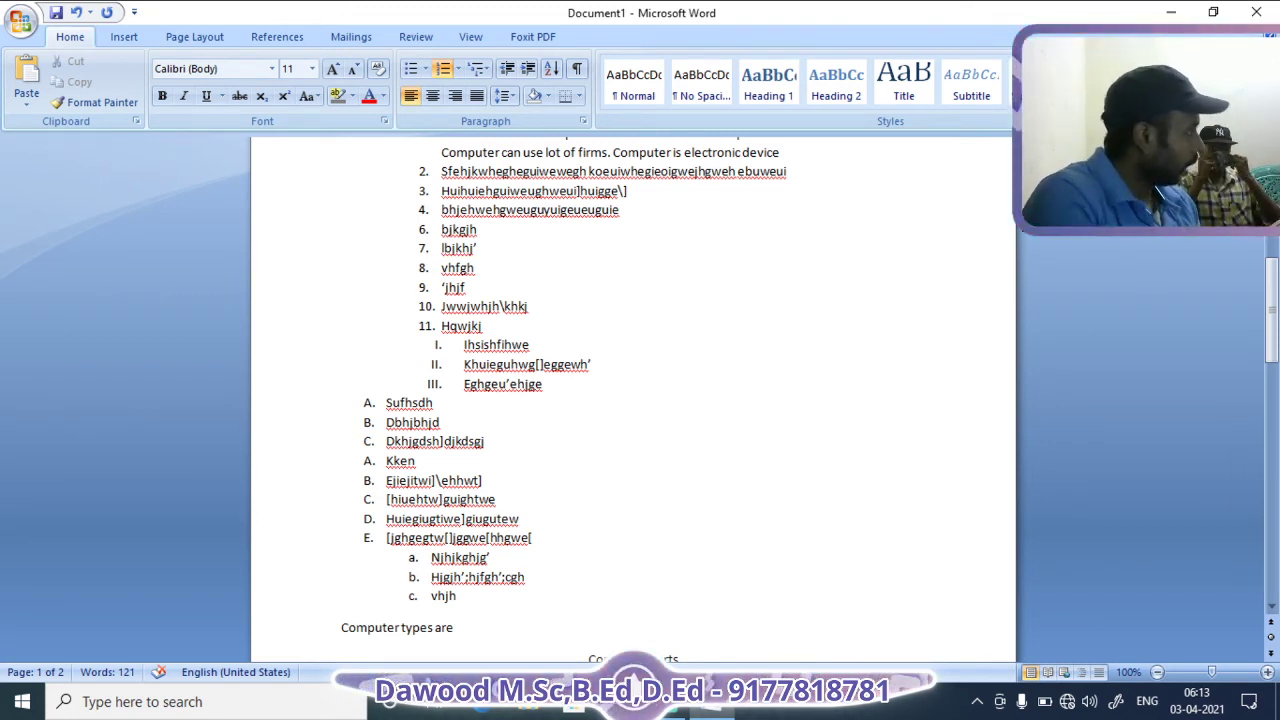
Browse the numbering and multilevel list galleries without applying anything
left_click(458, 72)
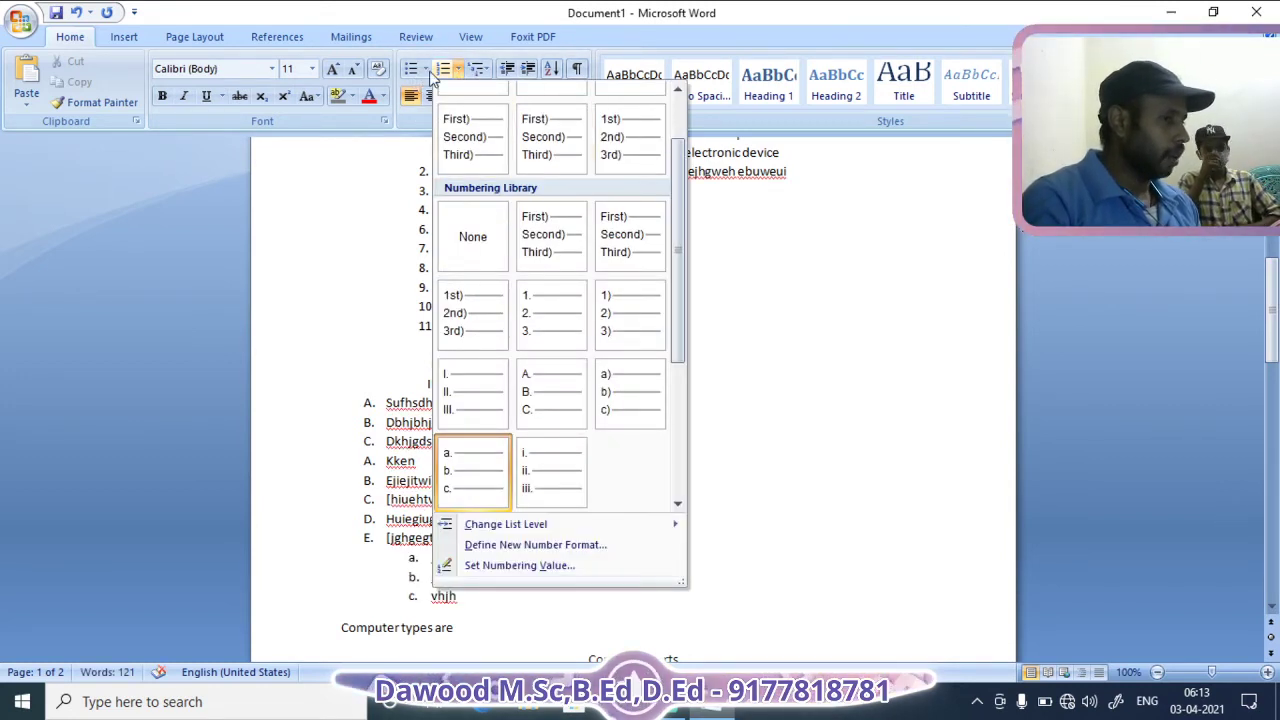
left_click(490, 82)
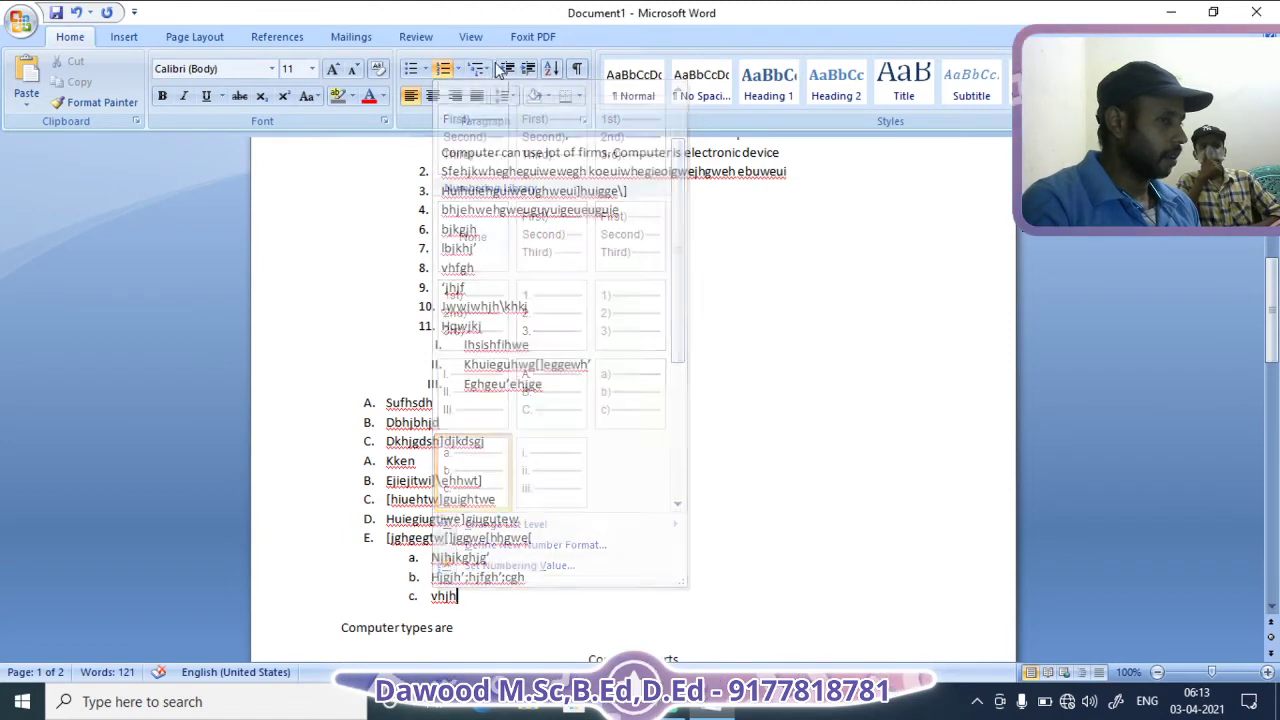
left_click(482, 70)
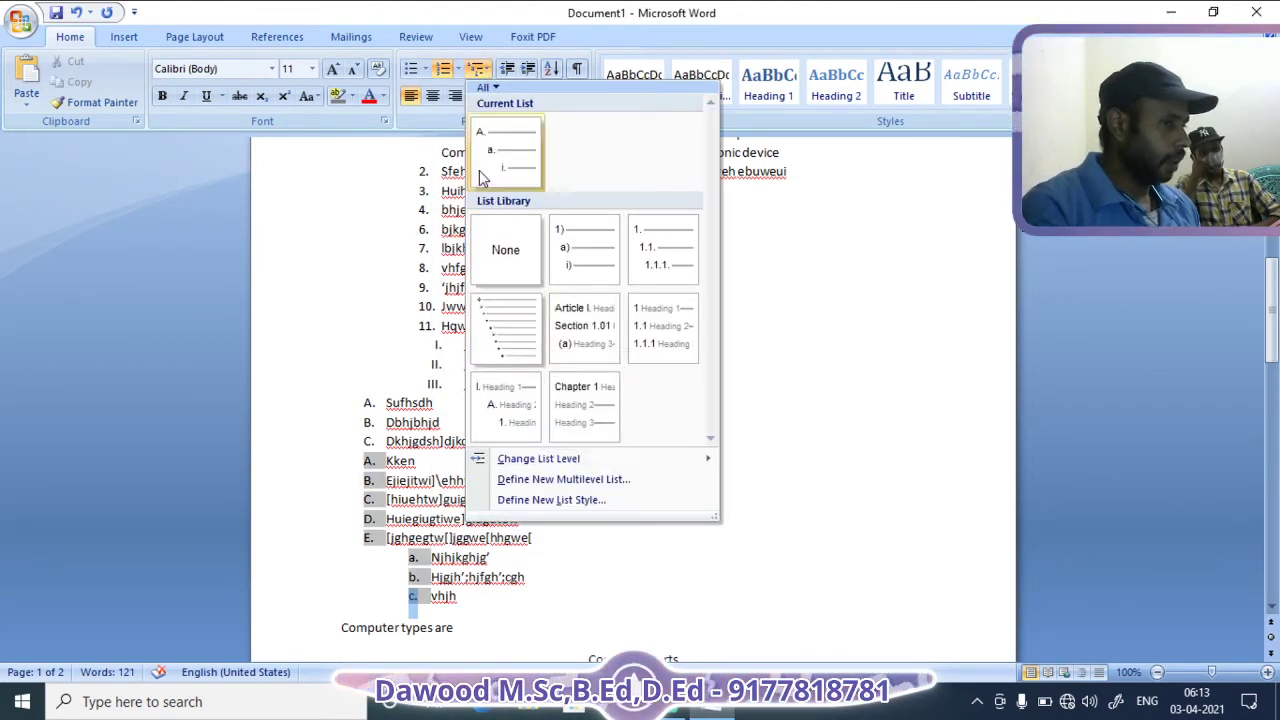
left_click(545, 594)
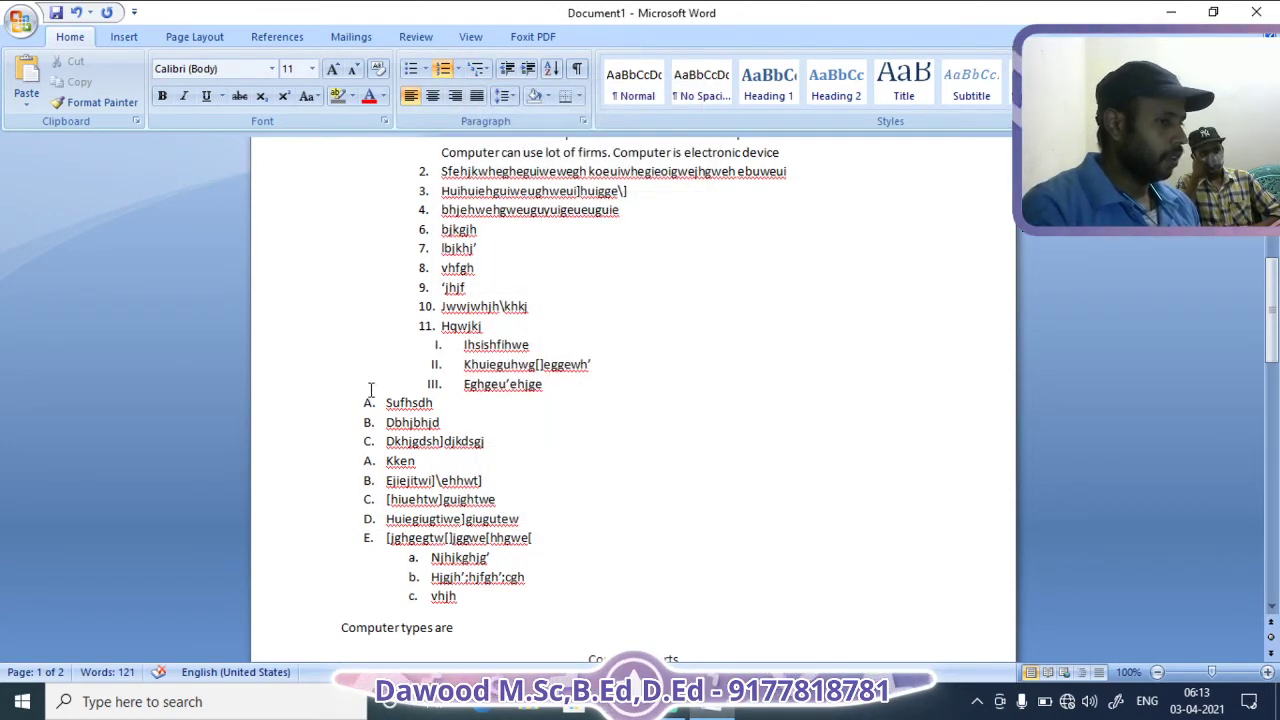
Apply the 1) a) i) multilevel numbering to the lettered list from A down to c
left_click_drag(354, 390, 500, 598)
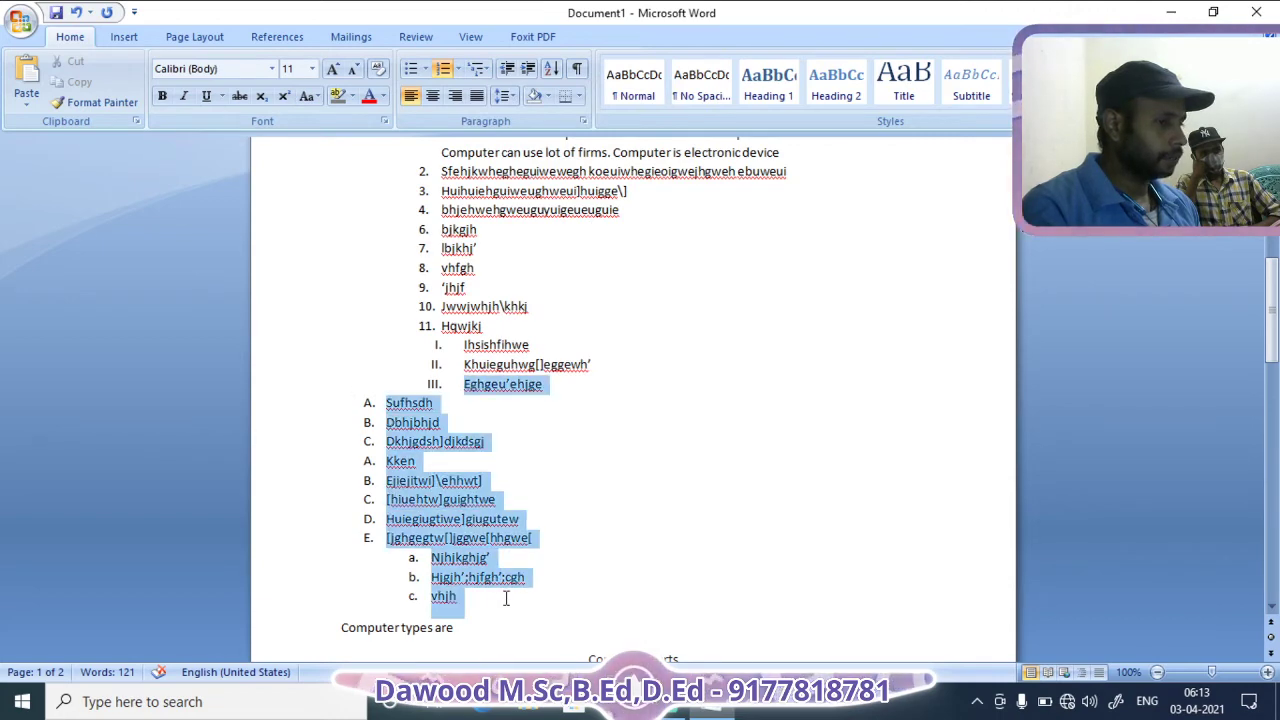
left_click(478, 68)
left_click(586, 272)
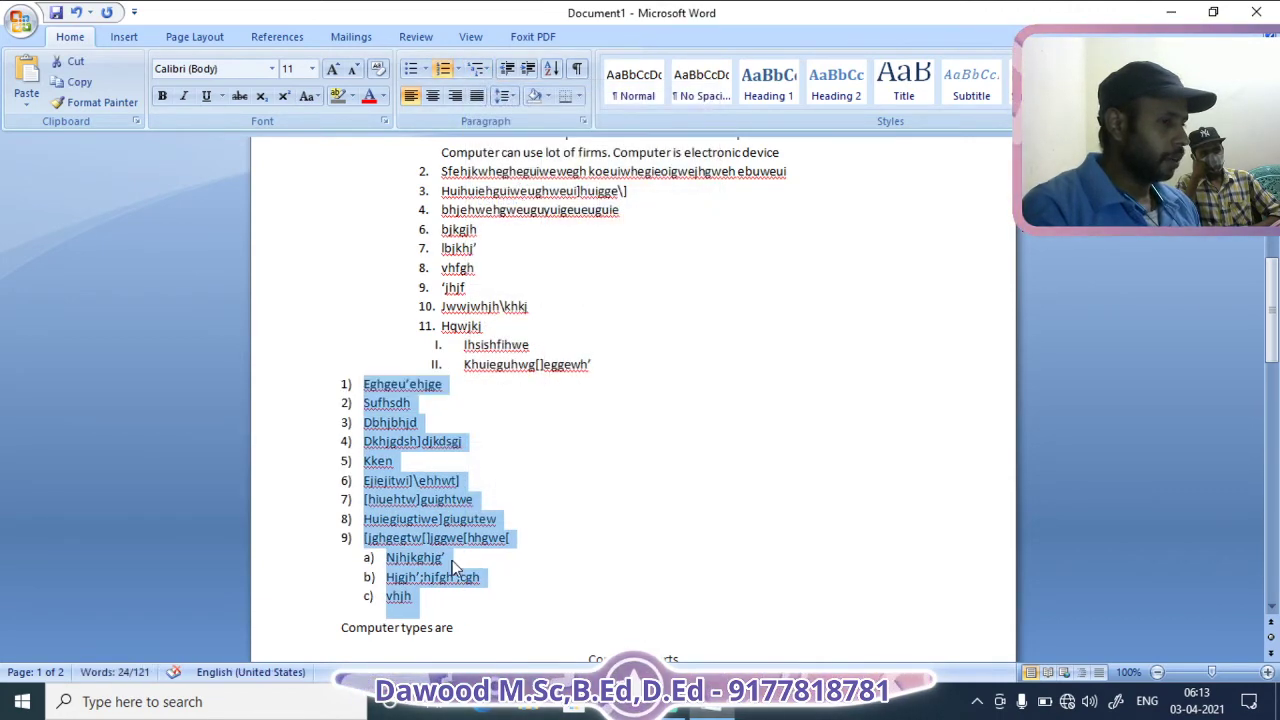
scroll(503, 506, "down", 2)
scroll(497, 497, "up", 1)
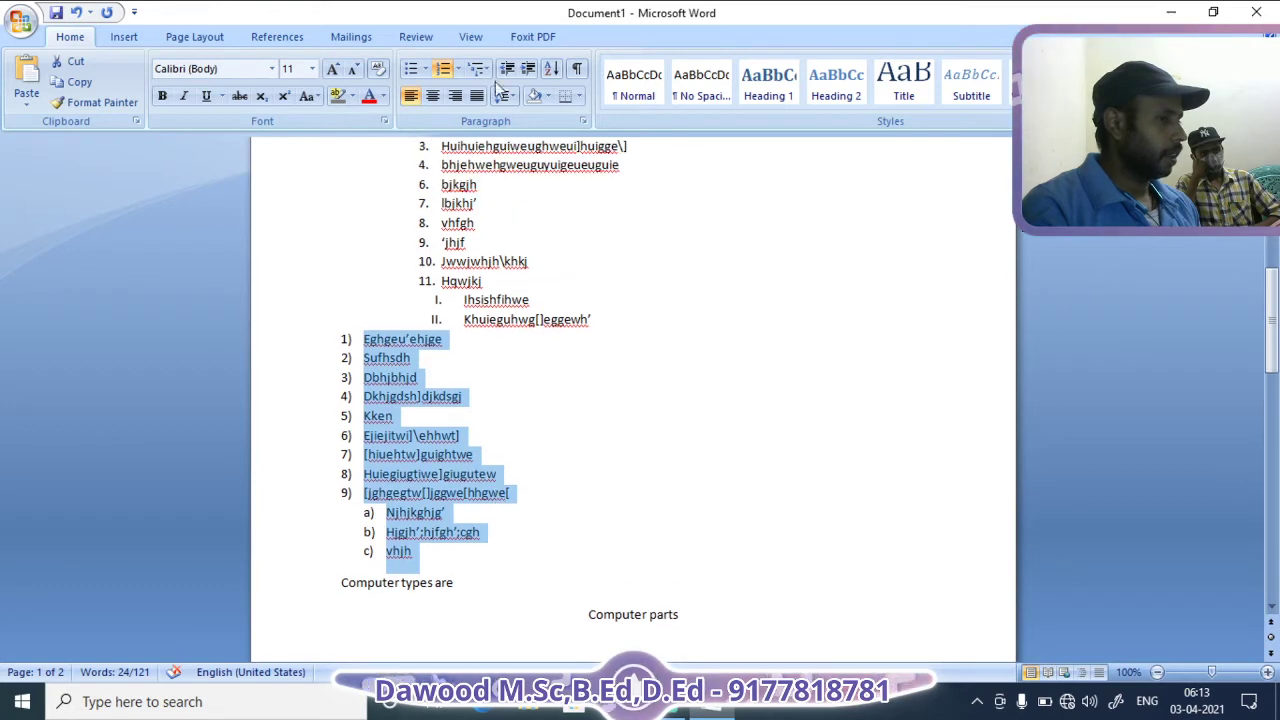
Select a larger block of list items and bring up the multilevel list styles for it
left_click(479, 70)
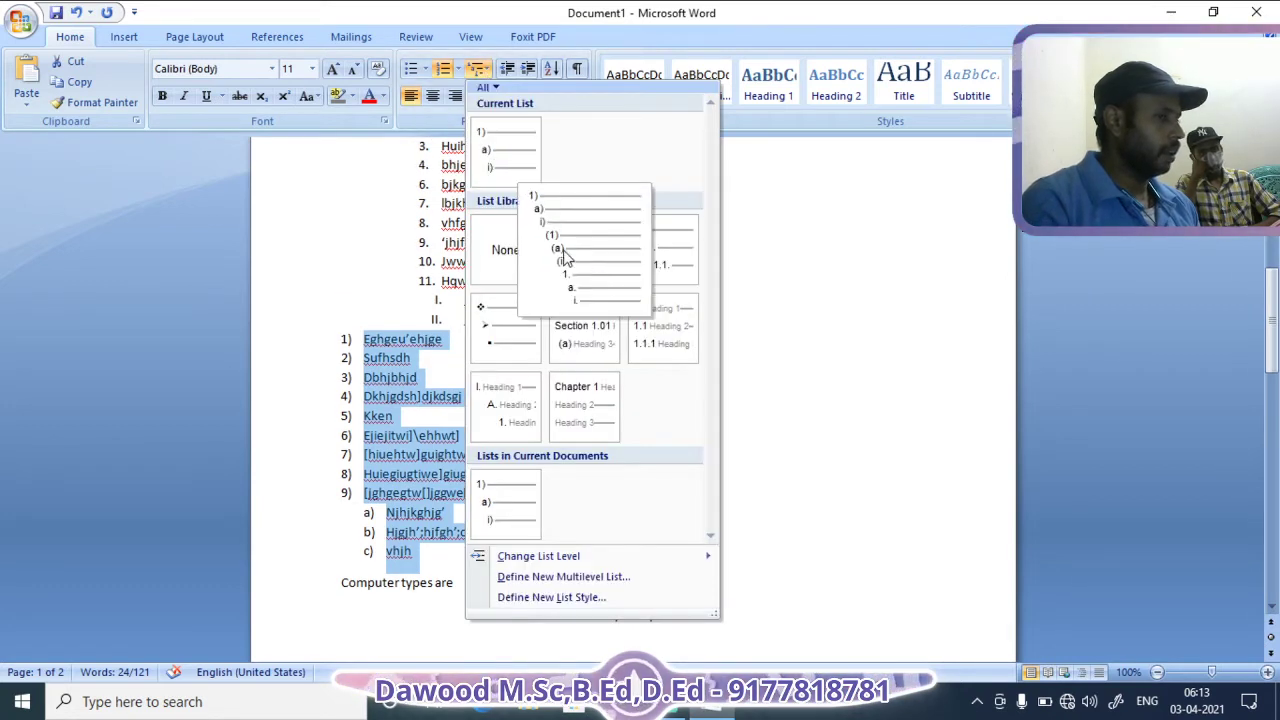
mouse_move(563, 252)
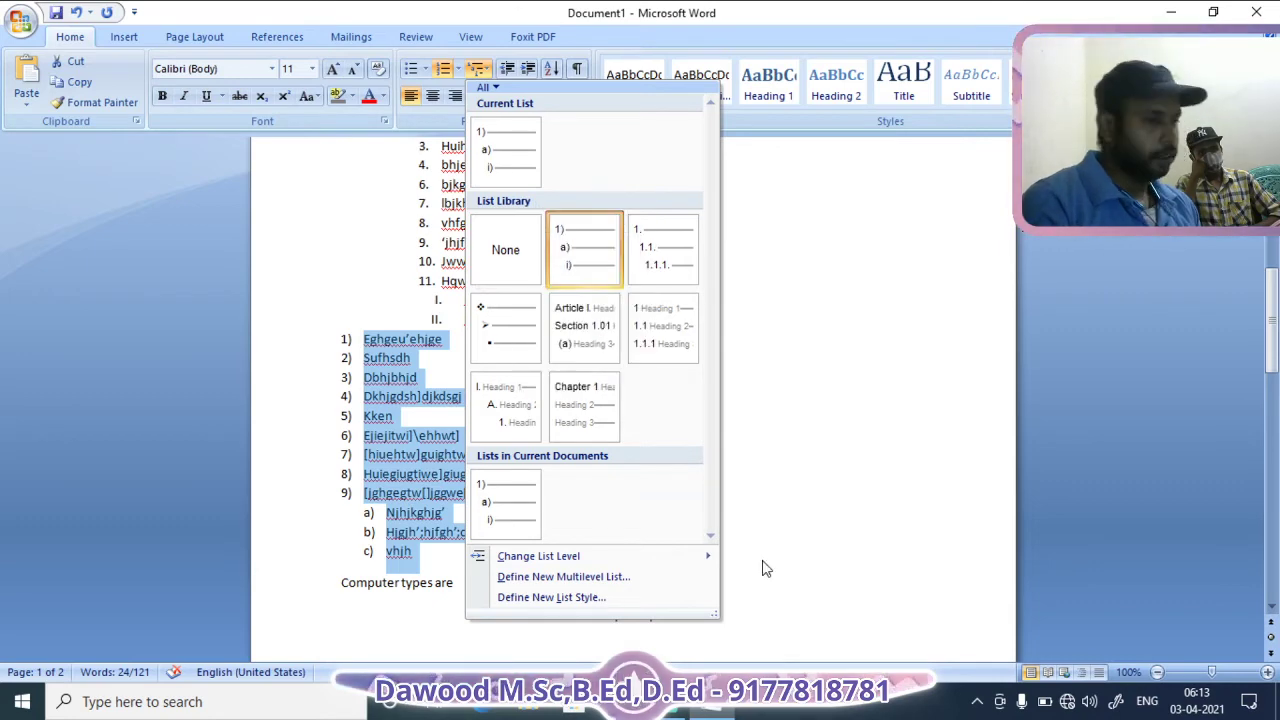
left_click(735, 445)
scroll(657, 421, "up", 3)
left_click_drag(342, 254, 537, 489)
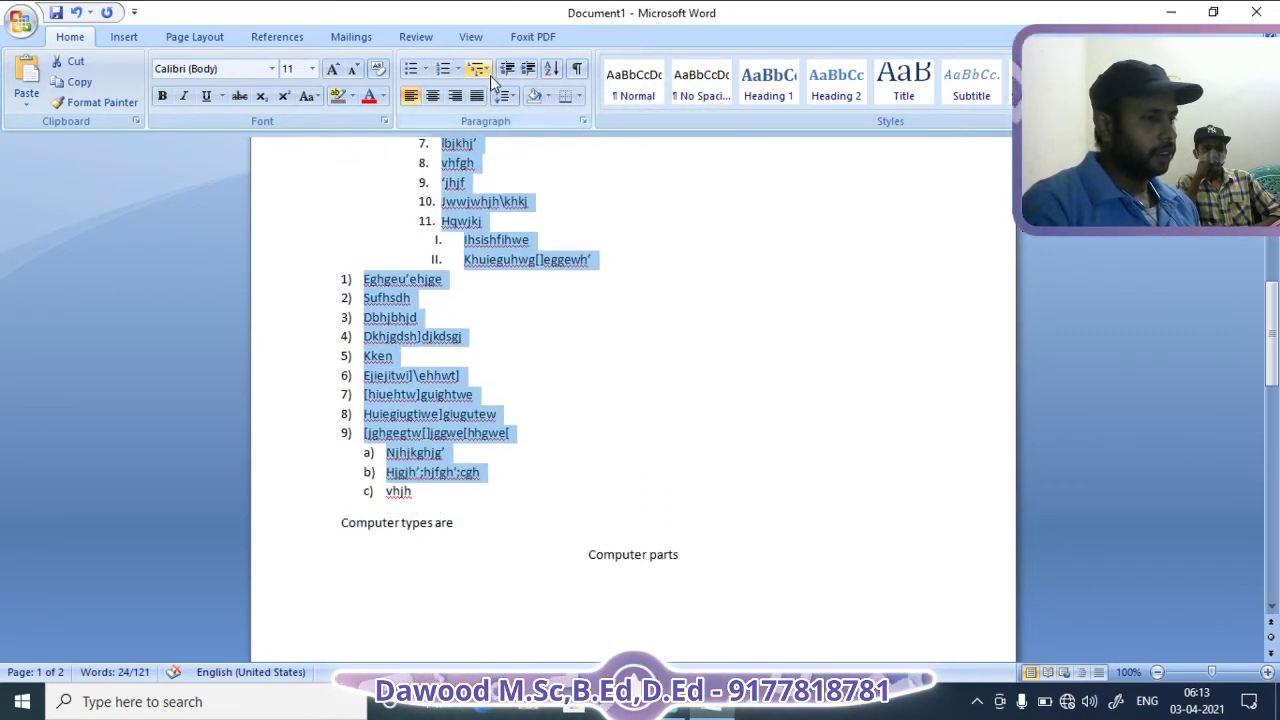
left_click(488, 72)
Apply the Article and Section heading numbering to the selected list and review it
left_click(583, 337)
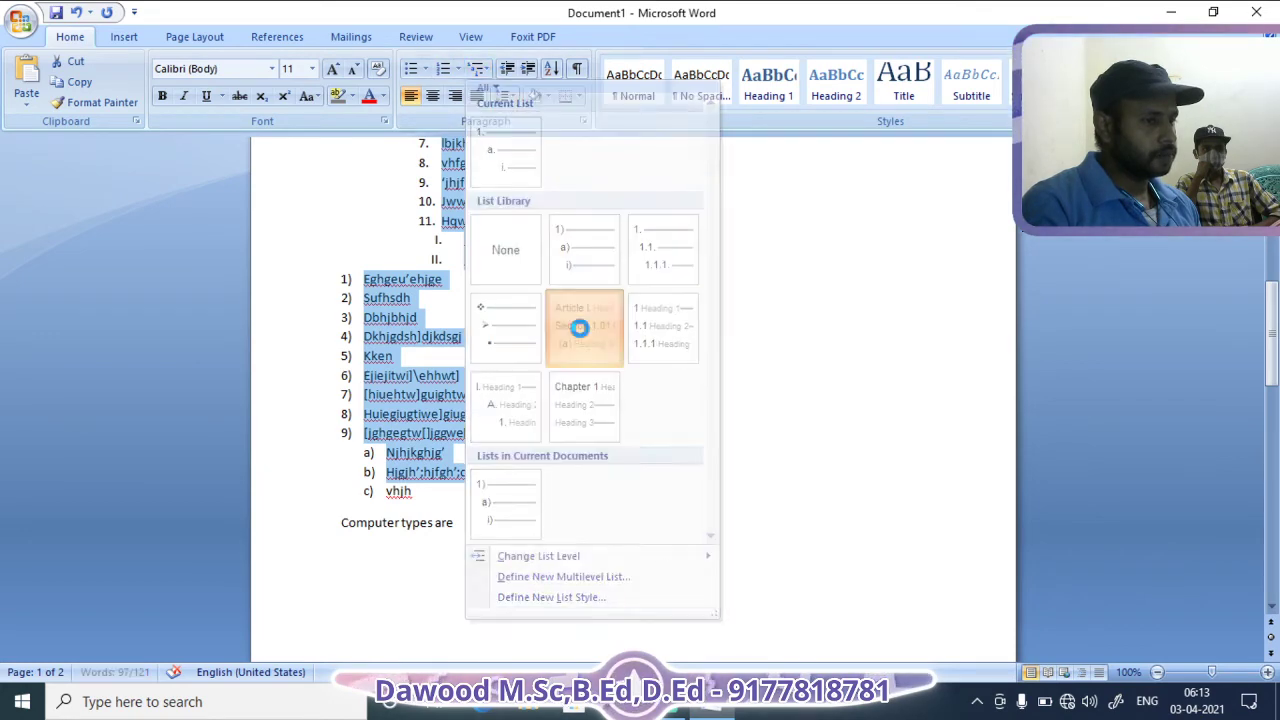
scroll(615, 423, "down", 5)
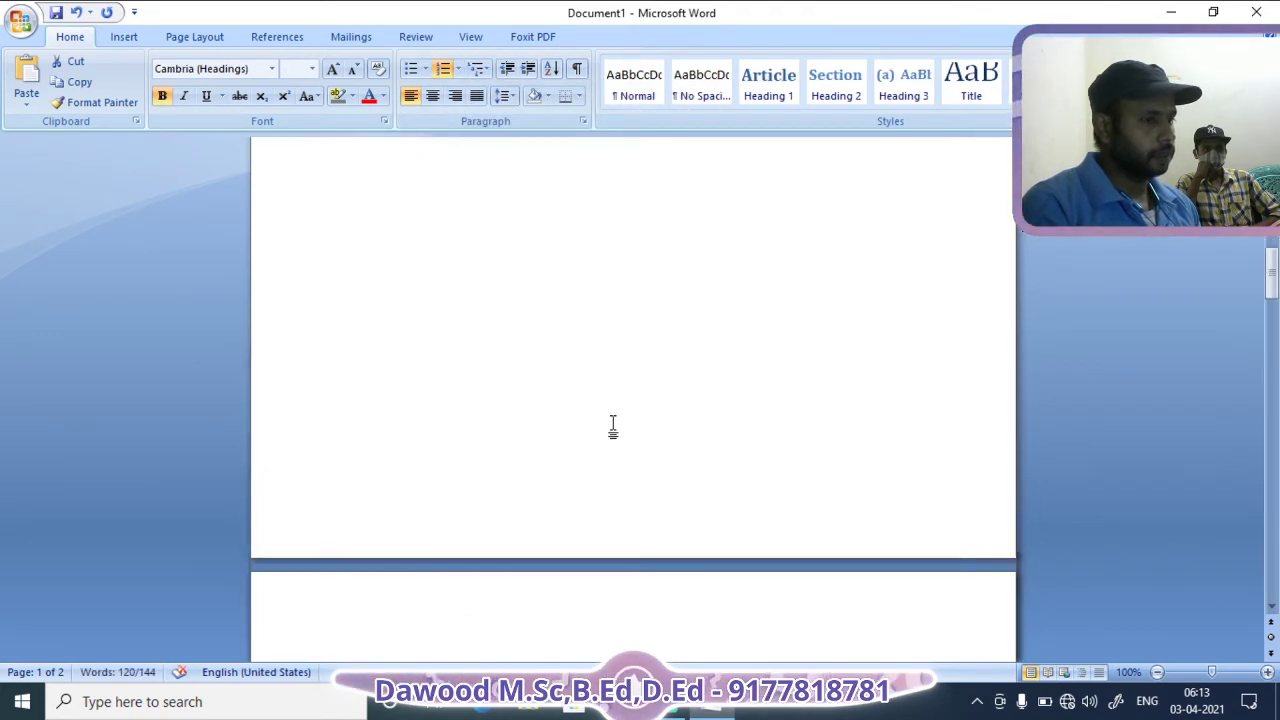
scroll(615, 423, "down", 5)
scroll(615, 423, "down", 3)
scroll(615, 423, "down", 3)
scroll(615, 423, "up", 5)
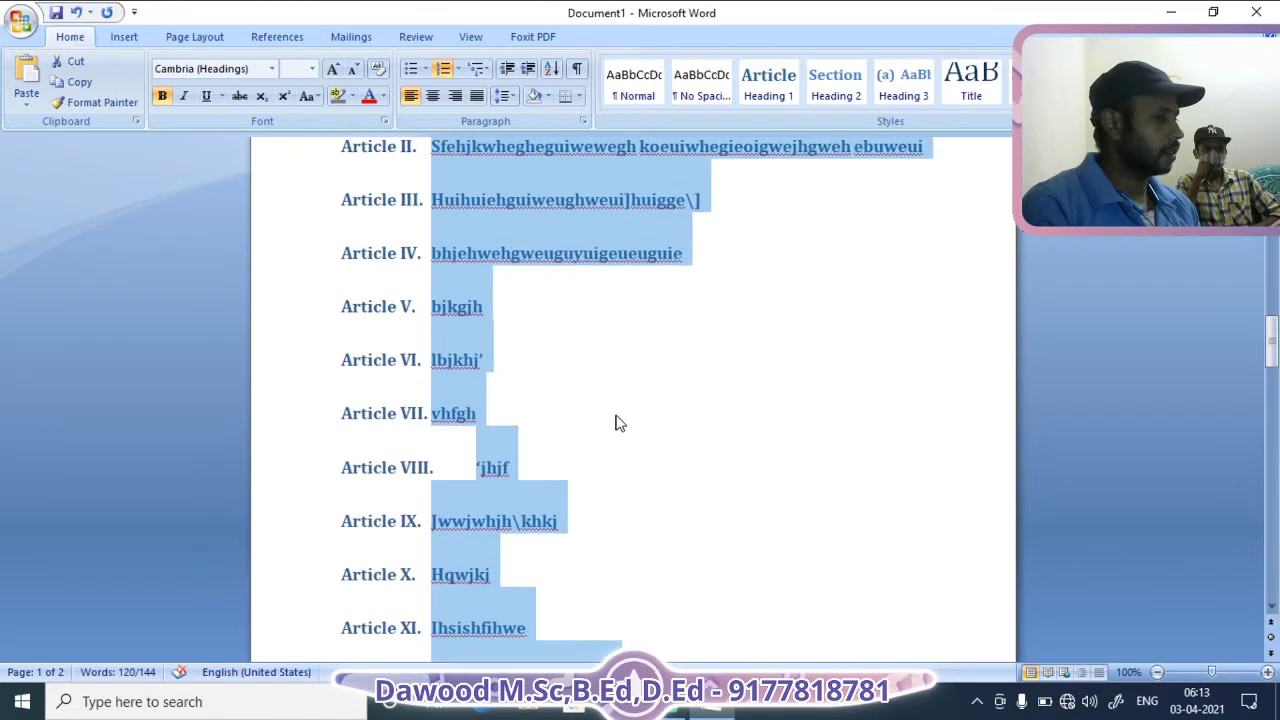
scroll(615, 423, "up", 5)
scroll(616, 415, "down", 3)
scroll(616, 415, "down", 5)
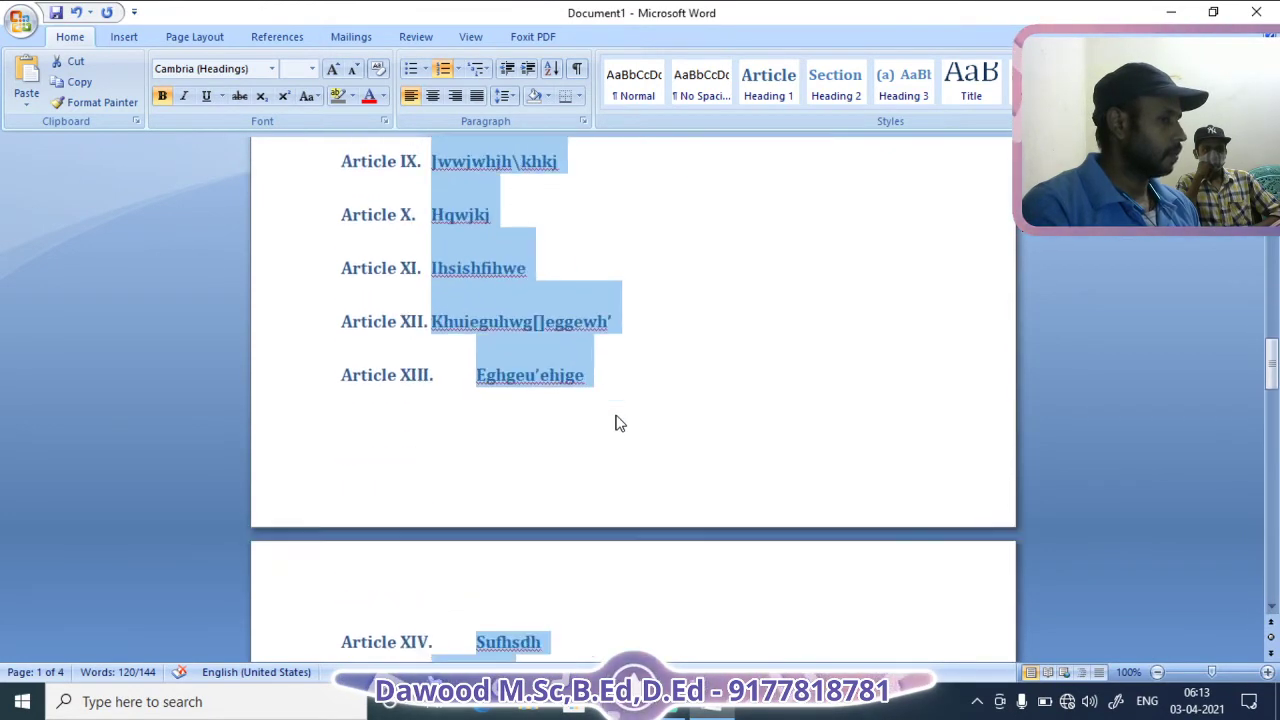
scroll(616, 415, "down", 3)
scroll(616, 415, "down", 5)
scroll(618, 416, "up", 3)
scroll(618, 416, "up", 5)
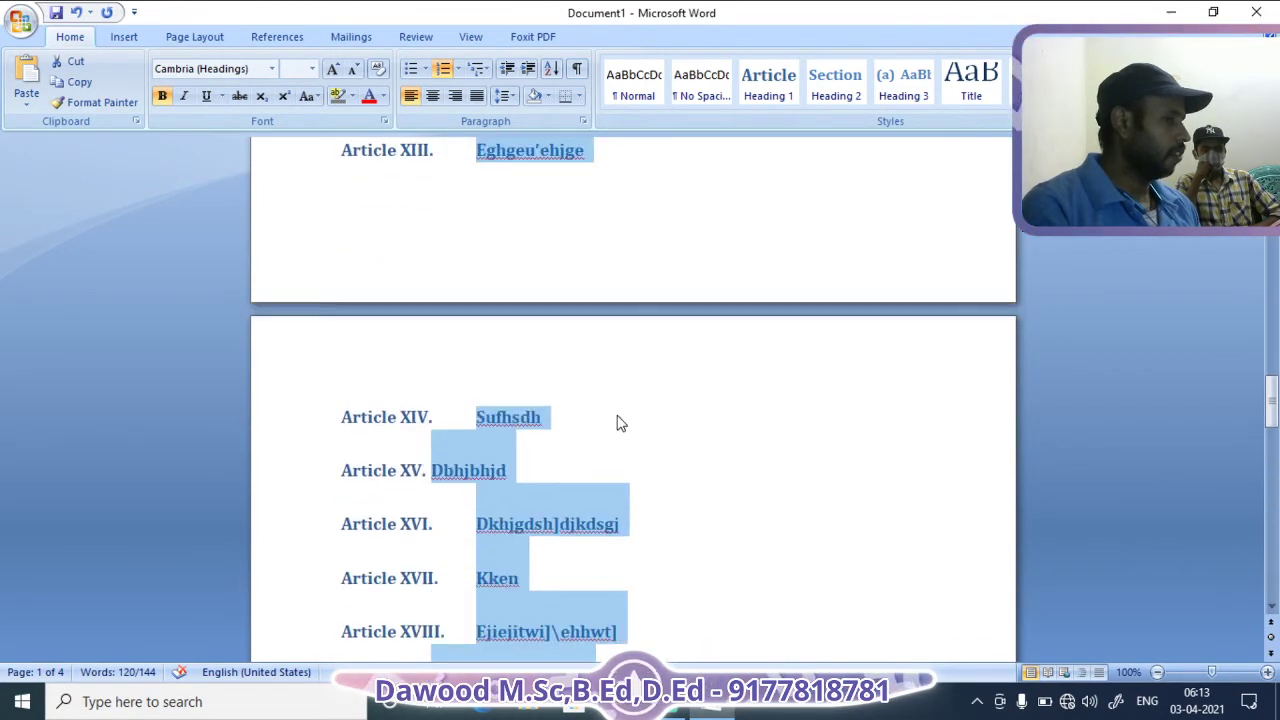
scroll(618, 416, "up", 5)
scroll(617, 420, "up", 5)
Switch the list to the 1 / 1.1 / 1.1.1 heading numbering and review it
left_click(480, 68)
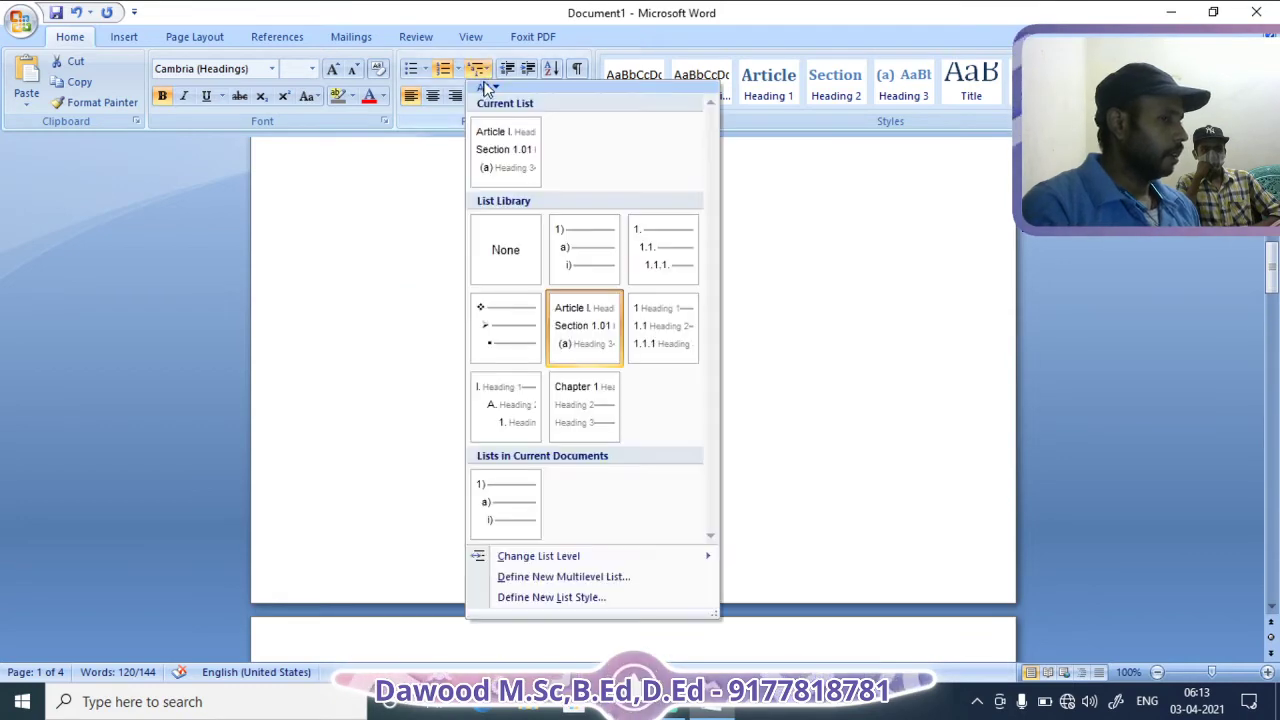
left_click(660, 337)
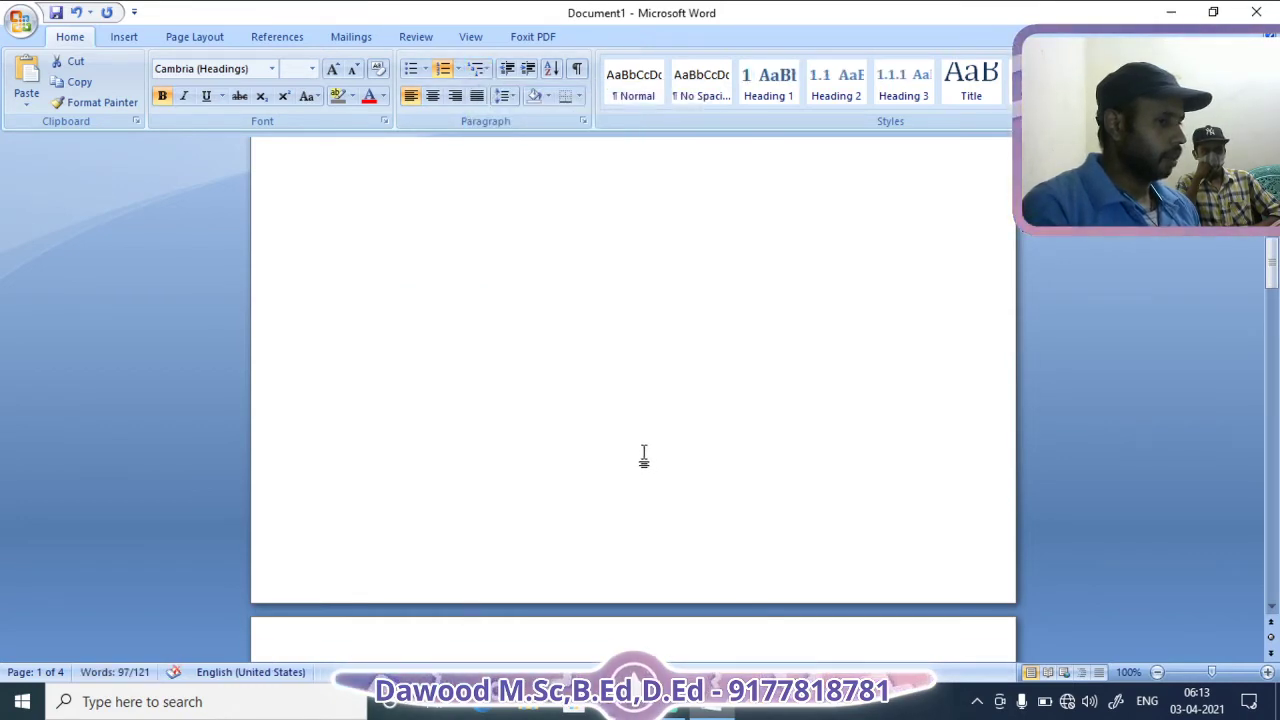
scroll(643, 457, "down", 5)
scroll(645, 459, "down", 5)
scroll(645, 457, "down", 5)
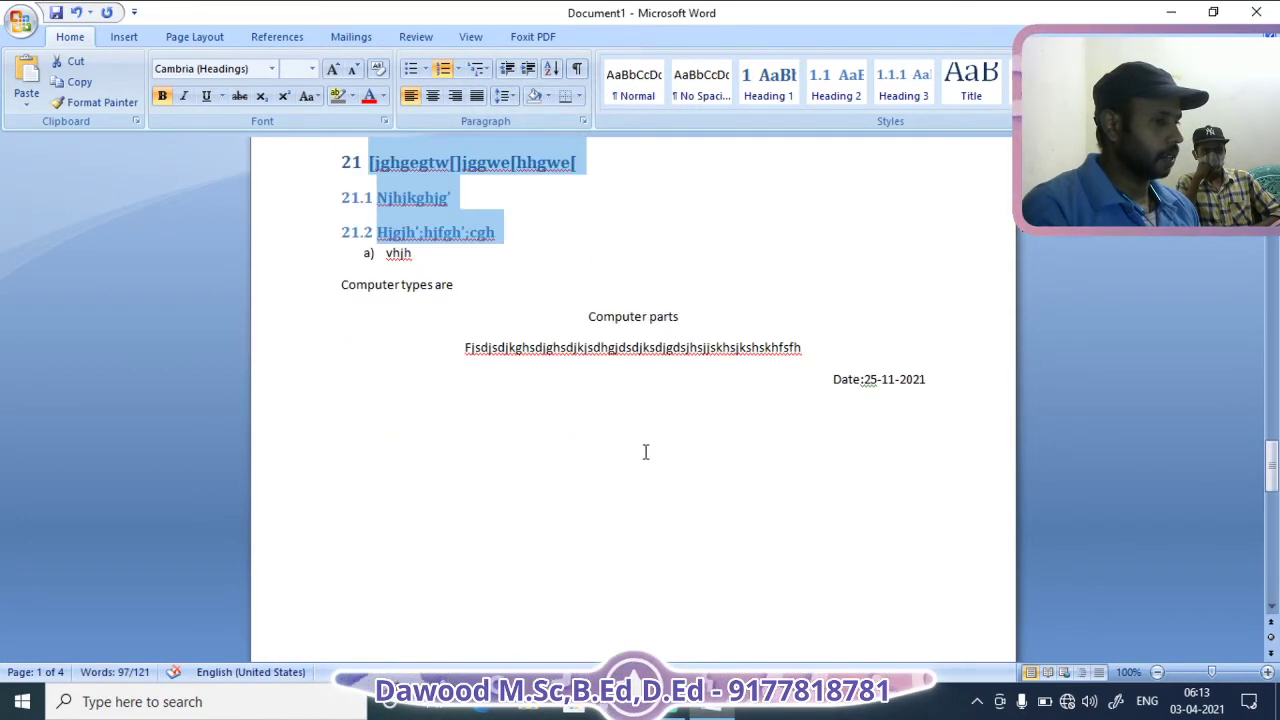
scroll(646, 449, "up", 4)
scroll(645, 457, "up", 3)
Apply the ❖ multilevel bullet style with arrow sub-bullets and review the list
left_click(482, 68)
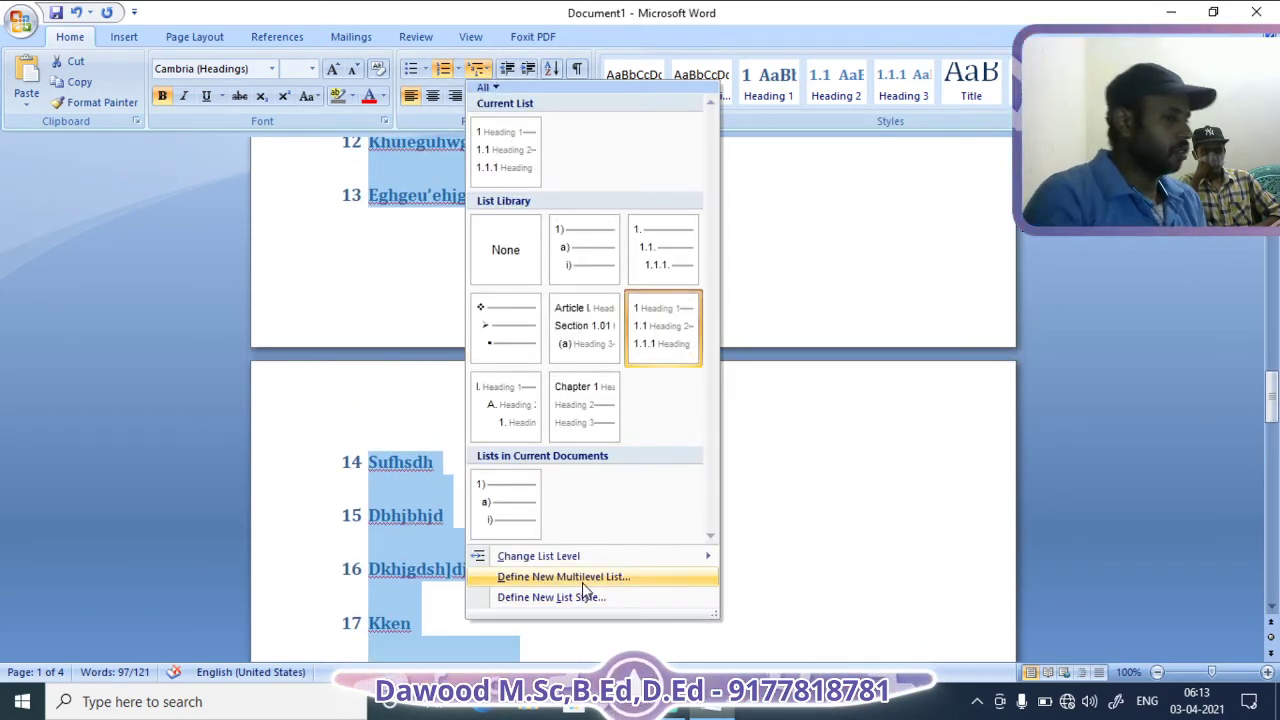
left_click(520, 333)
scroll(546, 500, "up", 4)
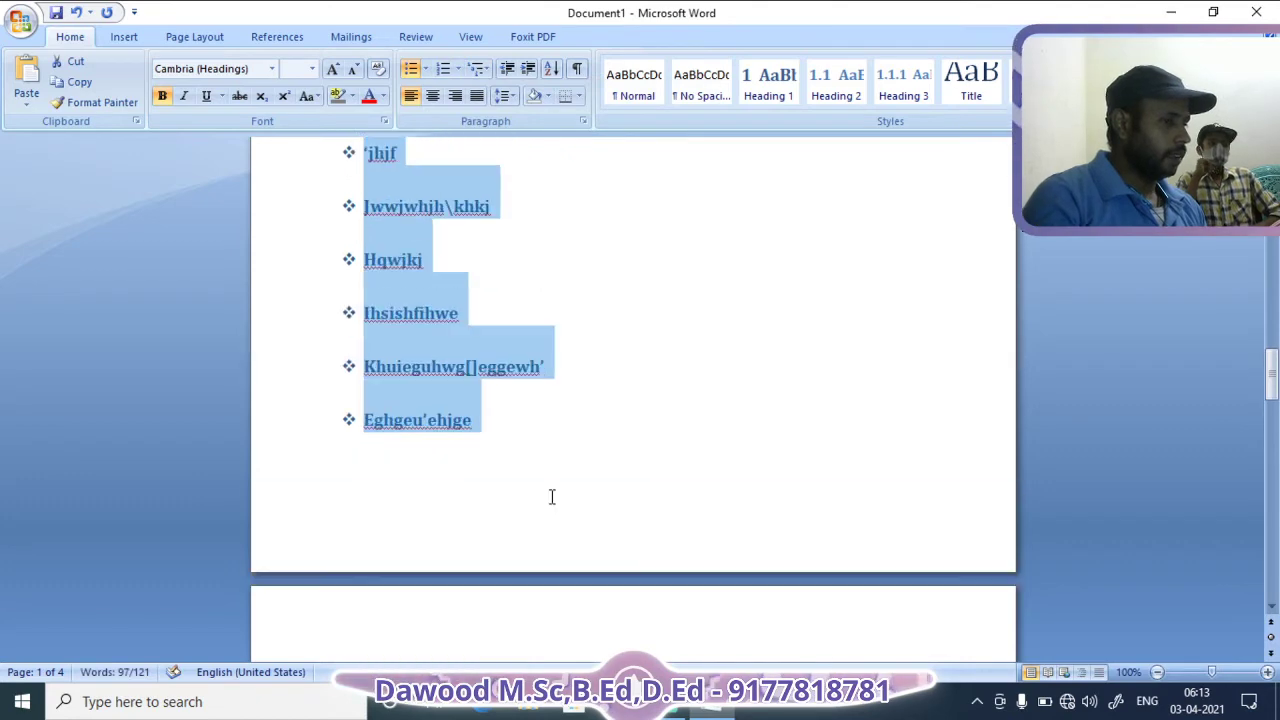
scroll(514, 391, "up", 2)
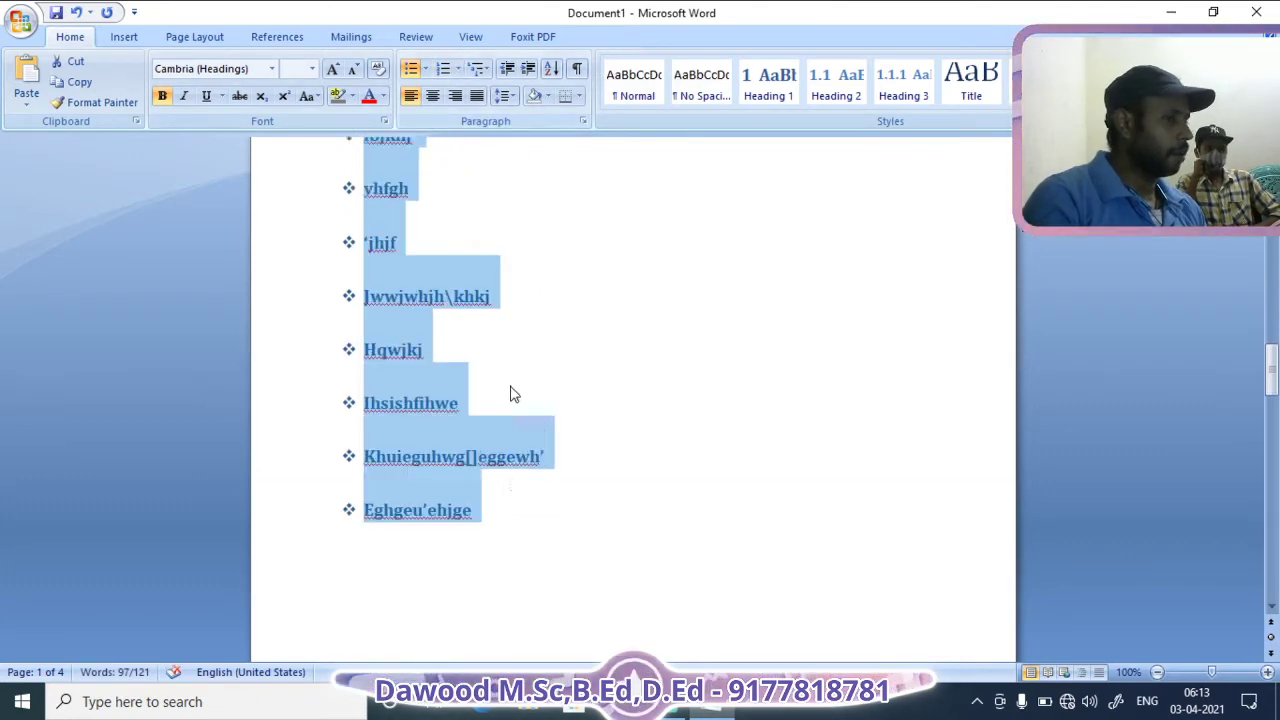
scroll(510, 382, "up", 5)
scroll(510, 382, "up", 5)
scroll(509, 377, "down", 5)
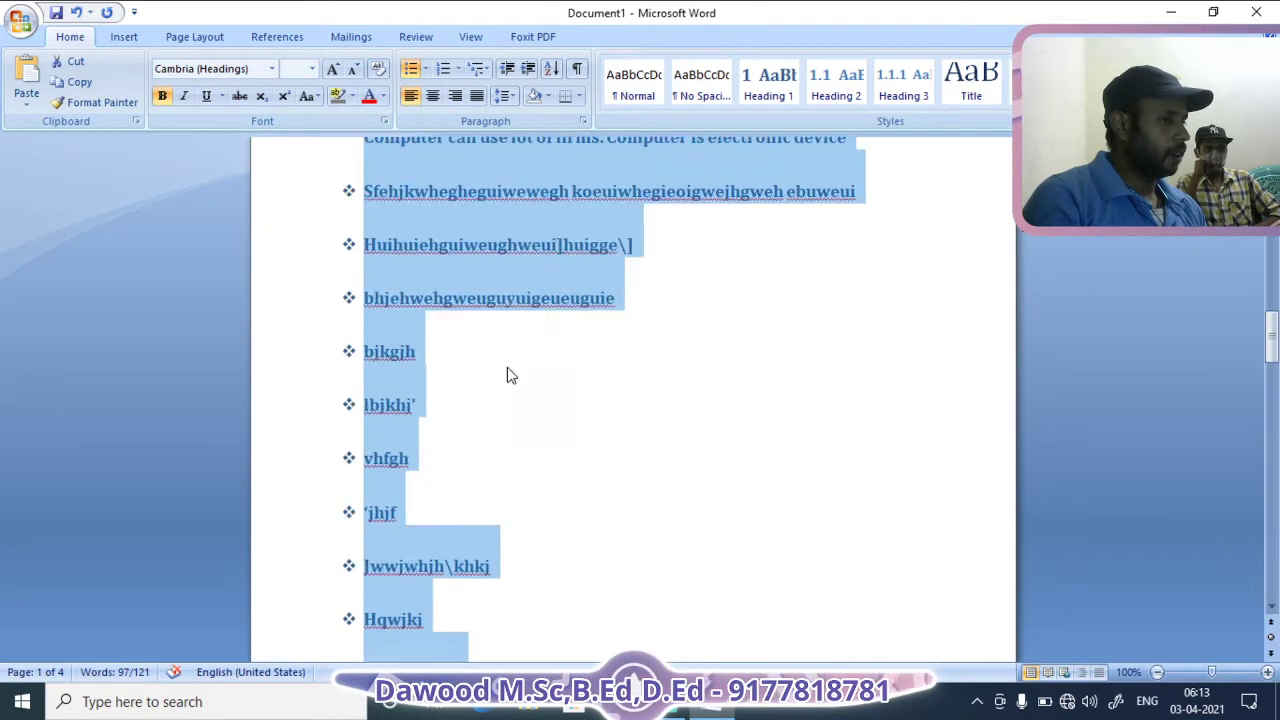
scroll(508, 374, "down", 5)
scroll(506, 374, "down", 3)
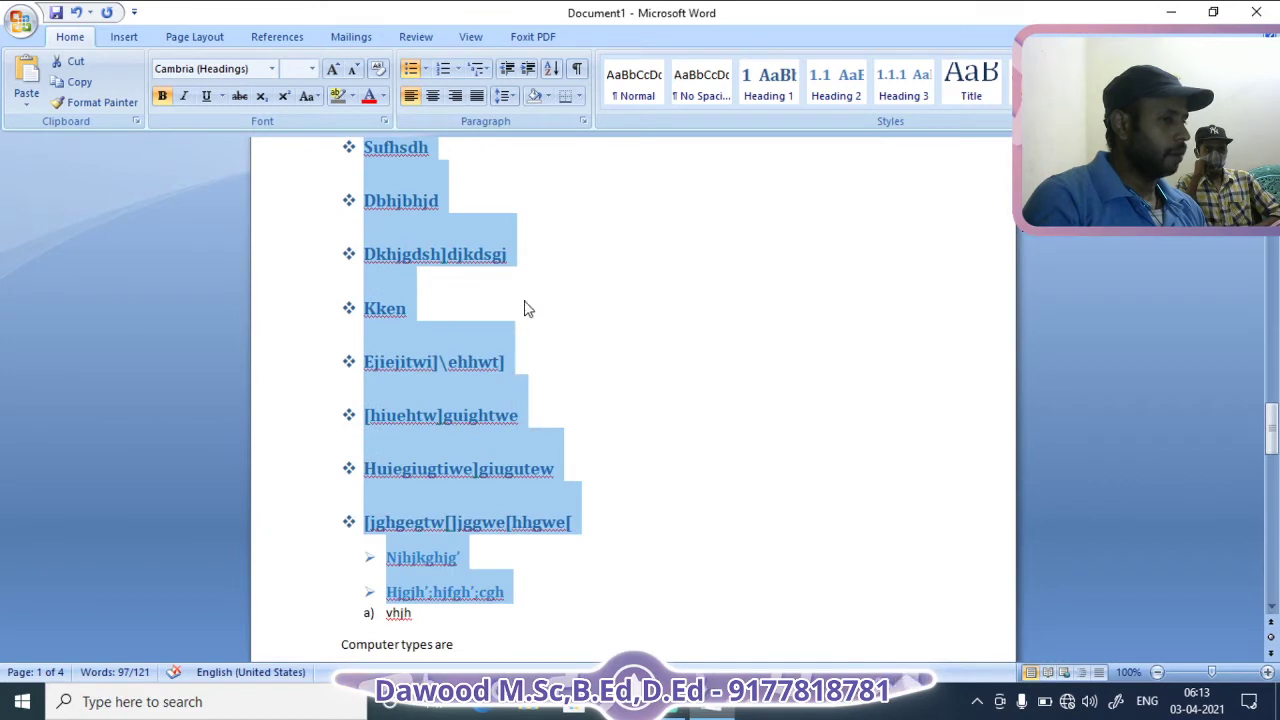
left_click(480, 68)
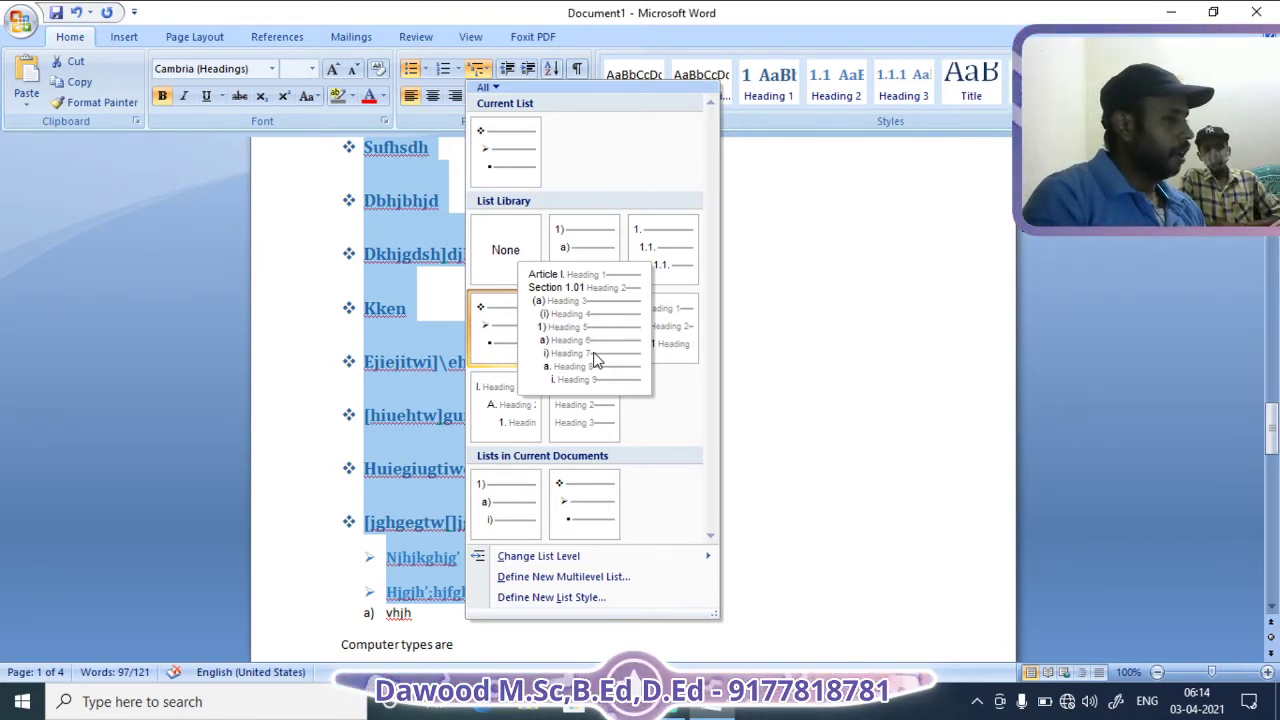
left_click(515, 505)
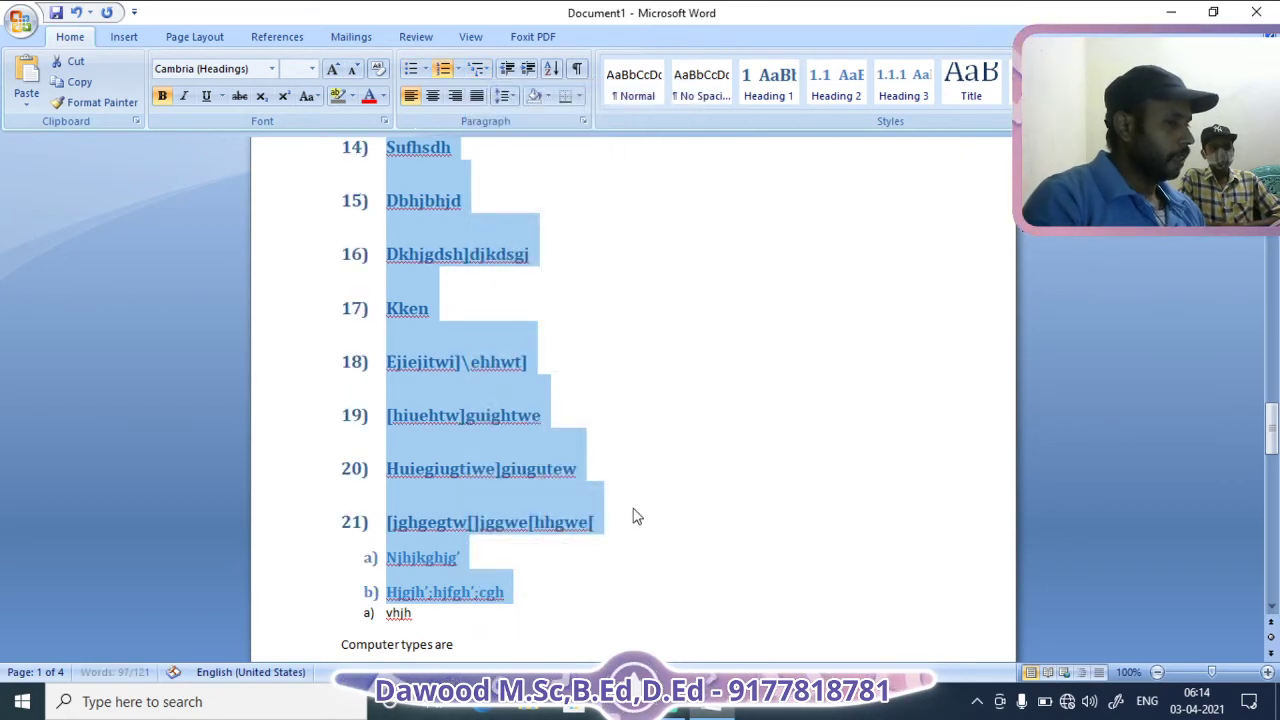
scroll(595, 428, "up", 4)
scroll(595, 428, "up", 6)
scroll(595, 428, "up", 6)
scroll(595, 428, "up", 6)
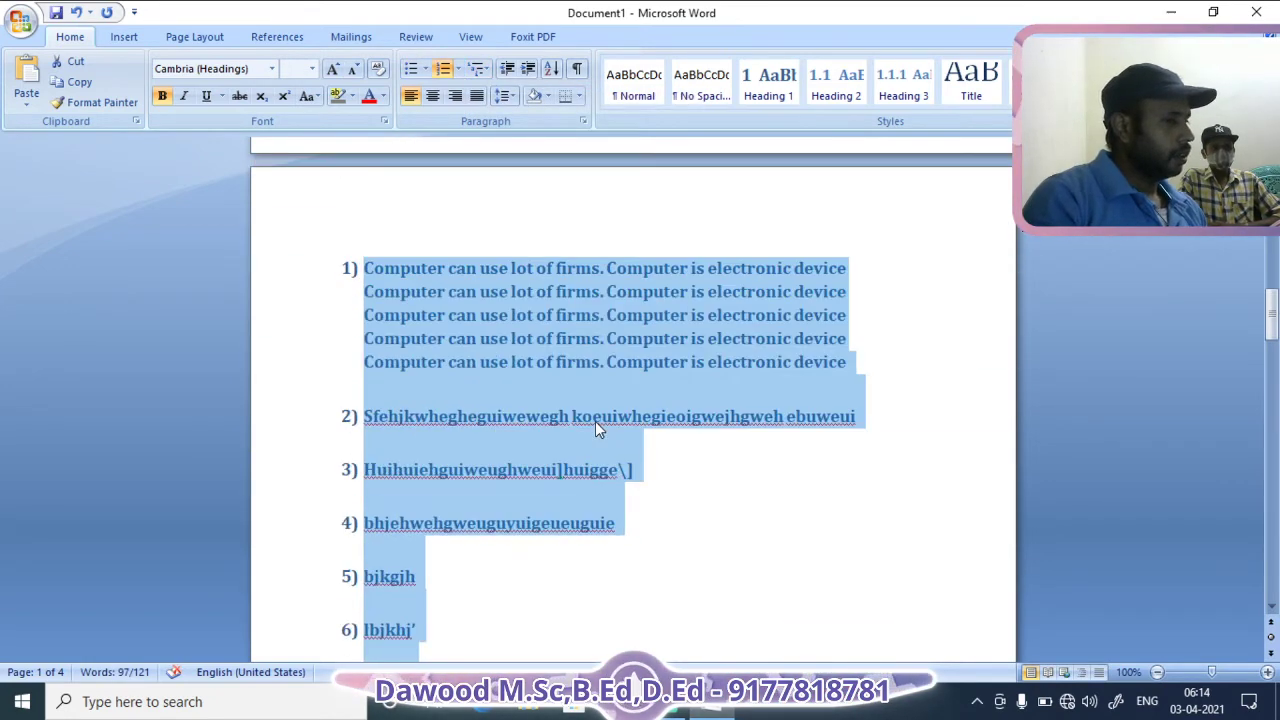
scroll(597, 428, "up", 6)
scroll(597, 428, "up", 6)
scroll(597, 428, "up", 5)
scroll(600, 420, "down", 14)
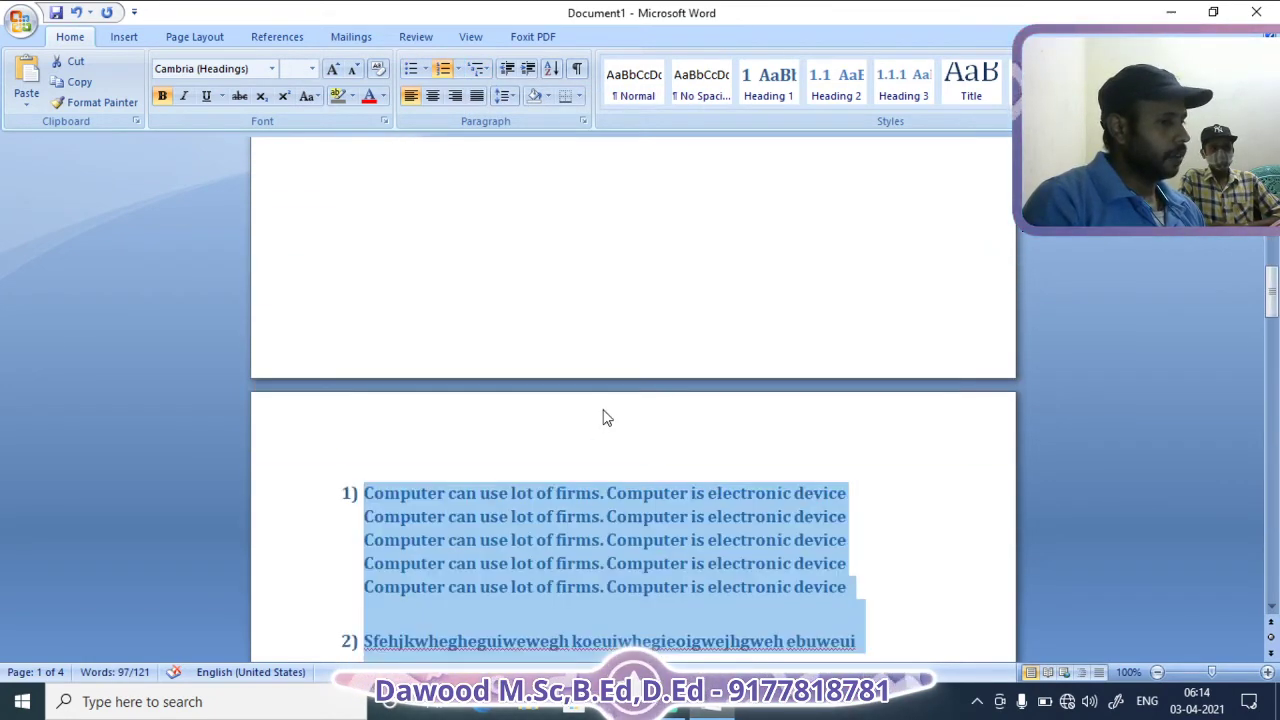
scroll(603, 417, "down", 12)
scroll(609, 406, "down", 3)
scroll(609, 394, "down", 5)
scroll(610, 403, "down", 5)
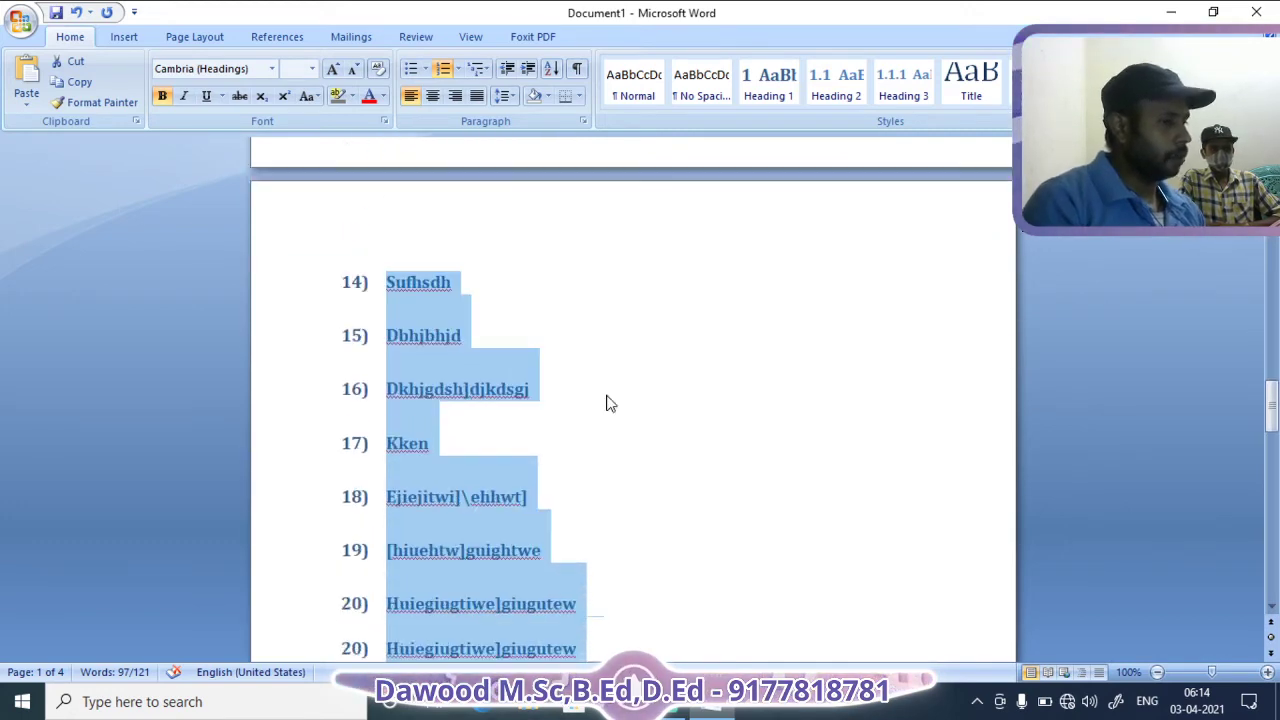
scroll(609, 402, "down", 8)
scroll(600, 390, "up", 2)
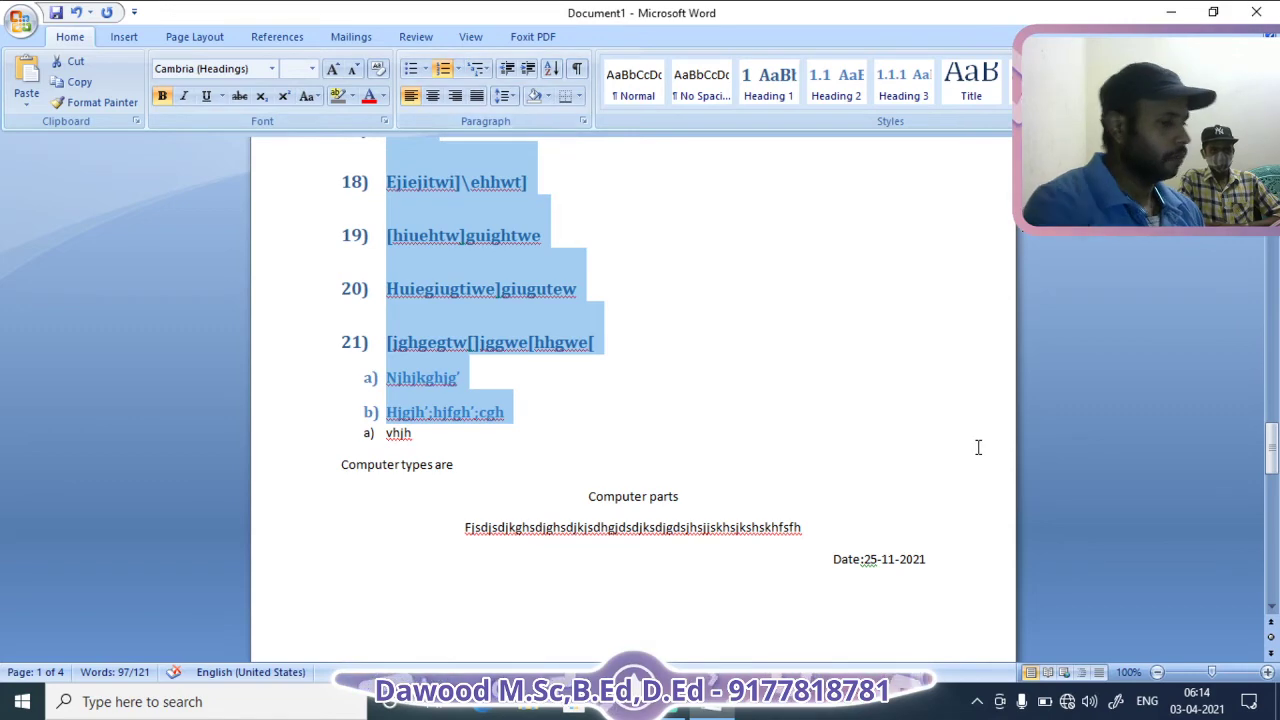
Undo the recent list formatting with Ctrl+Z and review the restored features list
key("ctrl+z")
key("ctrl+z")
key("ctrl+z")
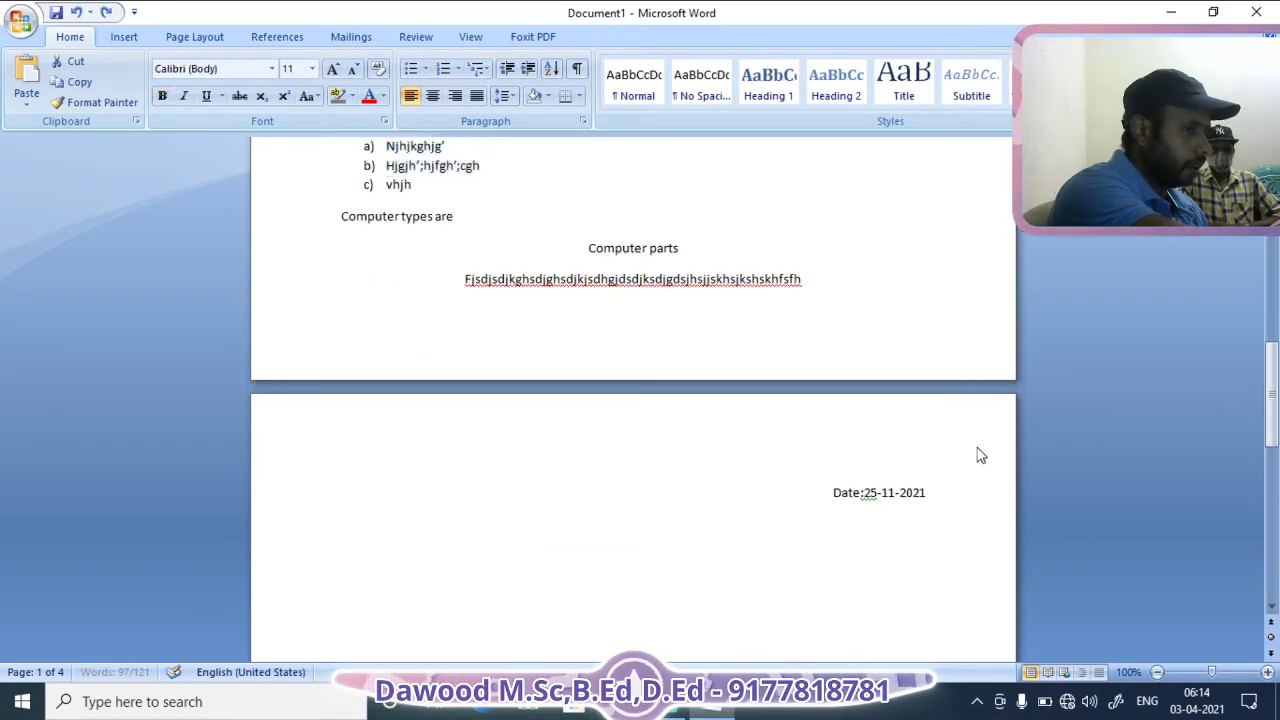
key("ctrl+z")
key("ctrl+z")
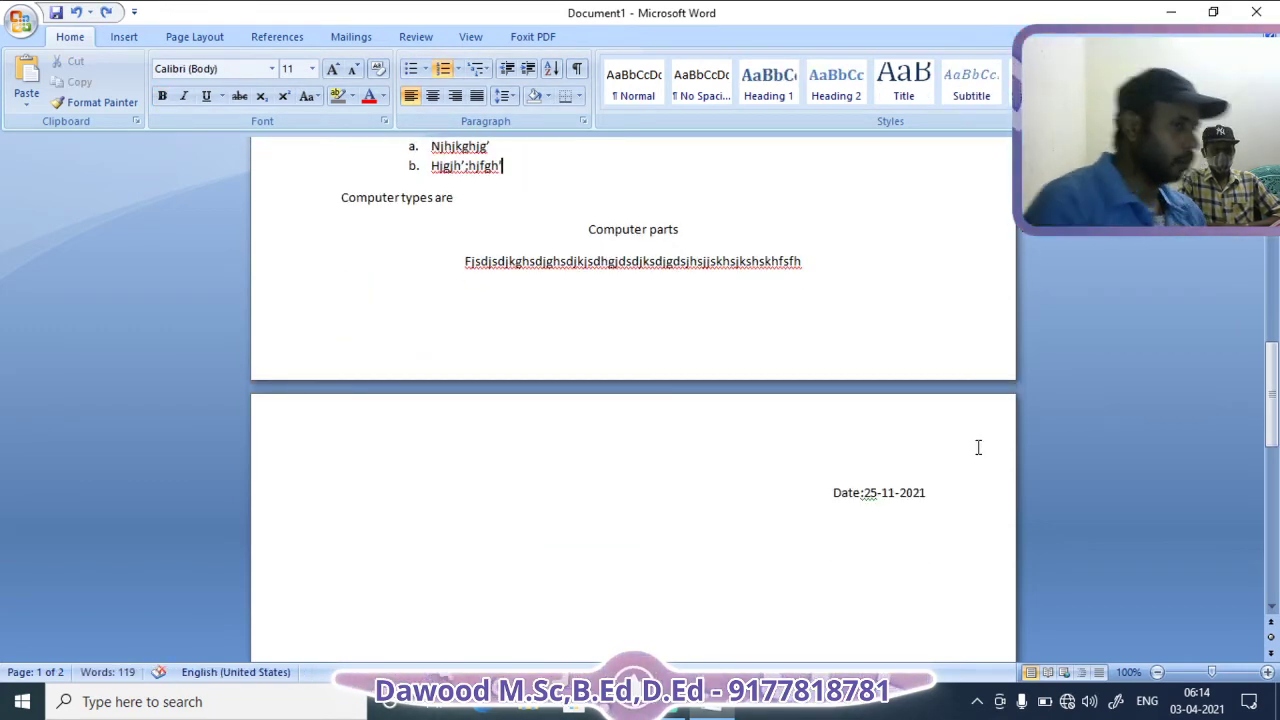
scroll(970, 470, "up", 4)
scroll(900, 480, "up", 4)
scroll(831, 480, "up", 2)
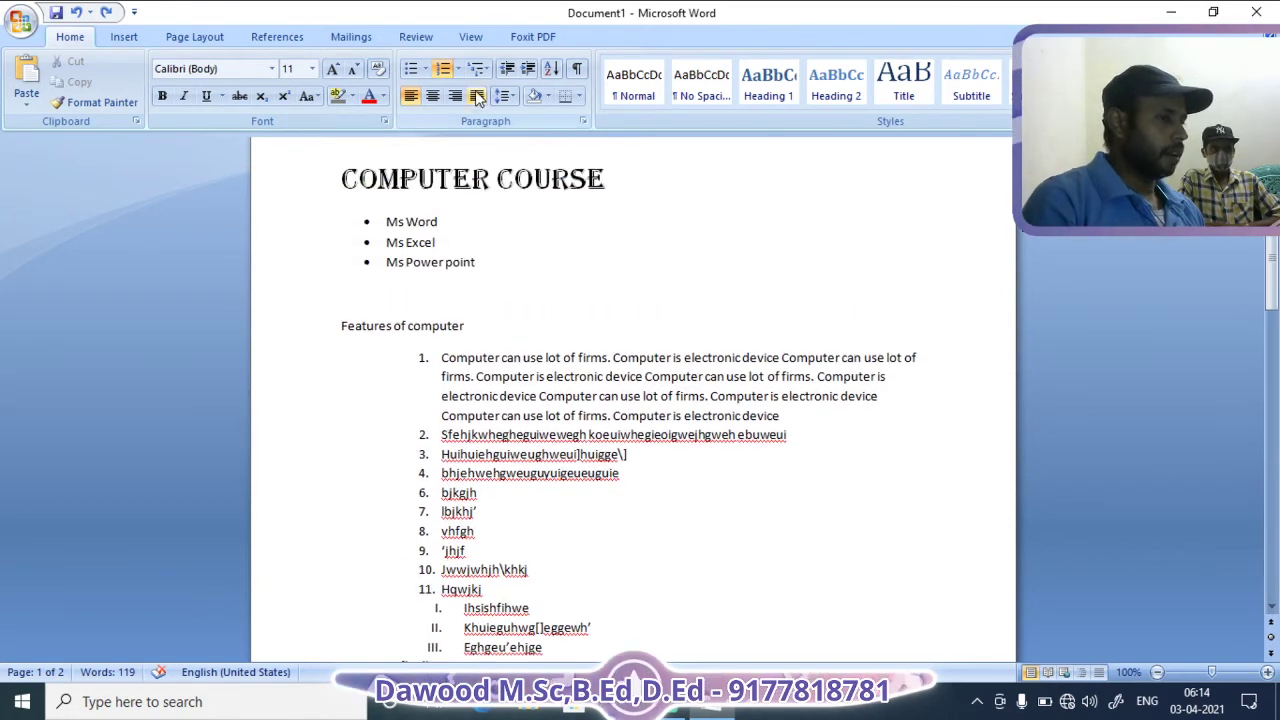
scroll(574, 317, "down", 1)
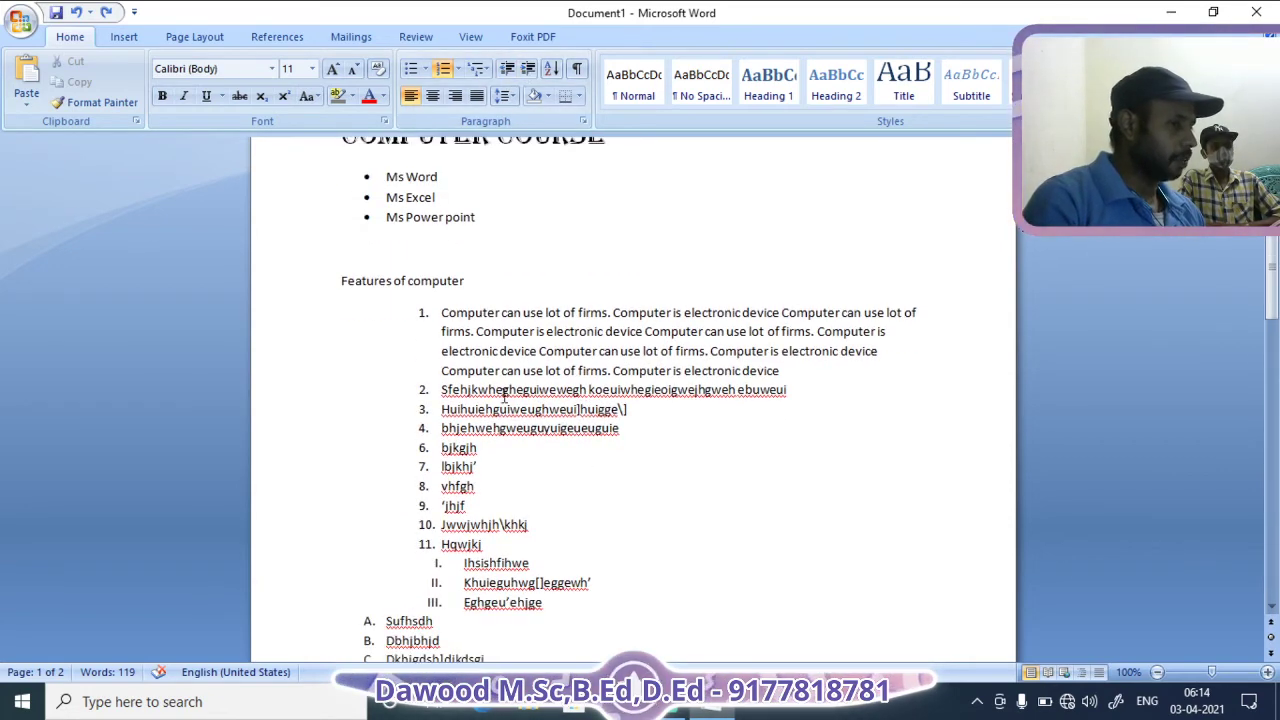
scroll(480, 450, "down", 2)
scroll(373, 566, "down", 2)
scroll(373, 566, "down", 2)
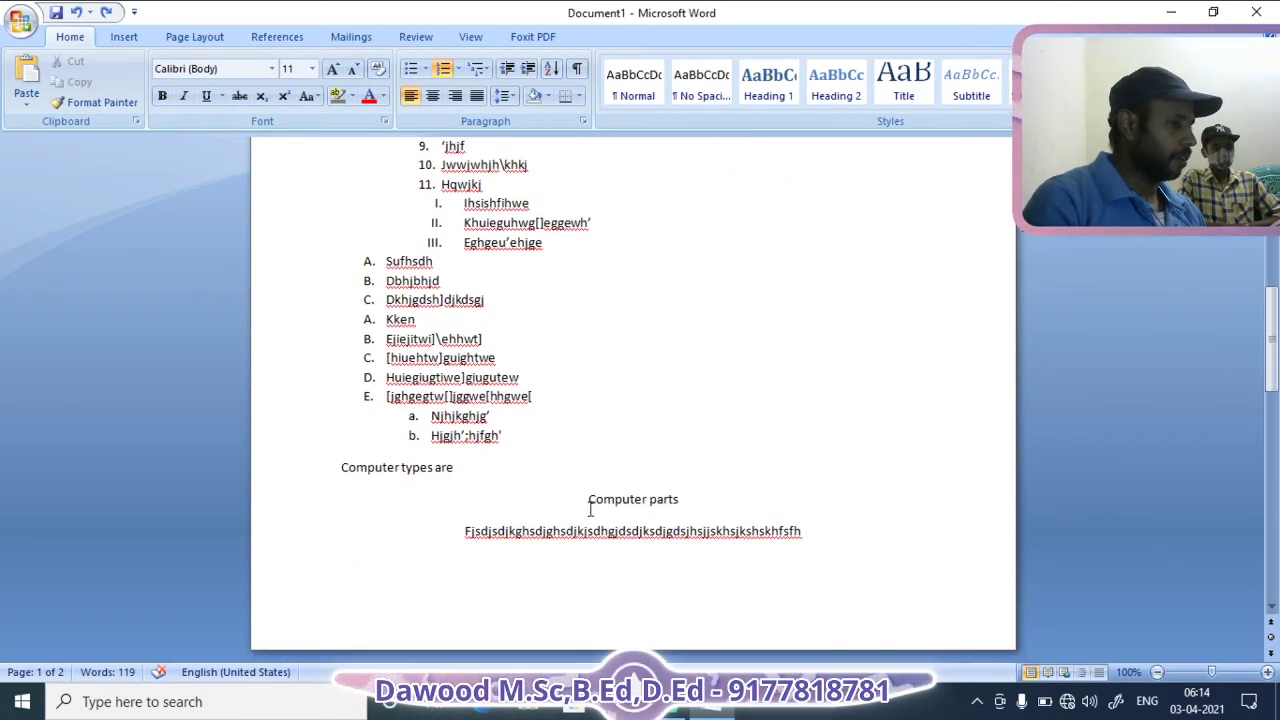
scroll(493, 340, "up", 1)
scroll(453, 236, "up", 2)
scroll(453, 236, "up", 1)
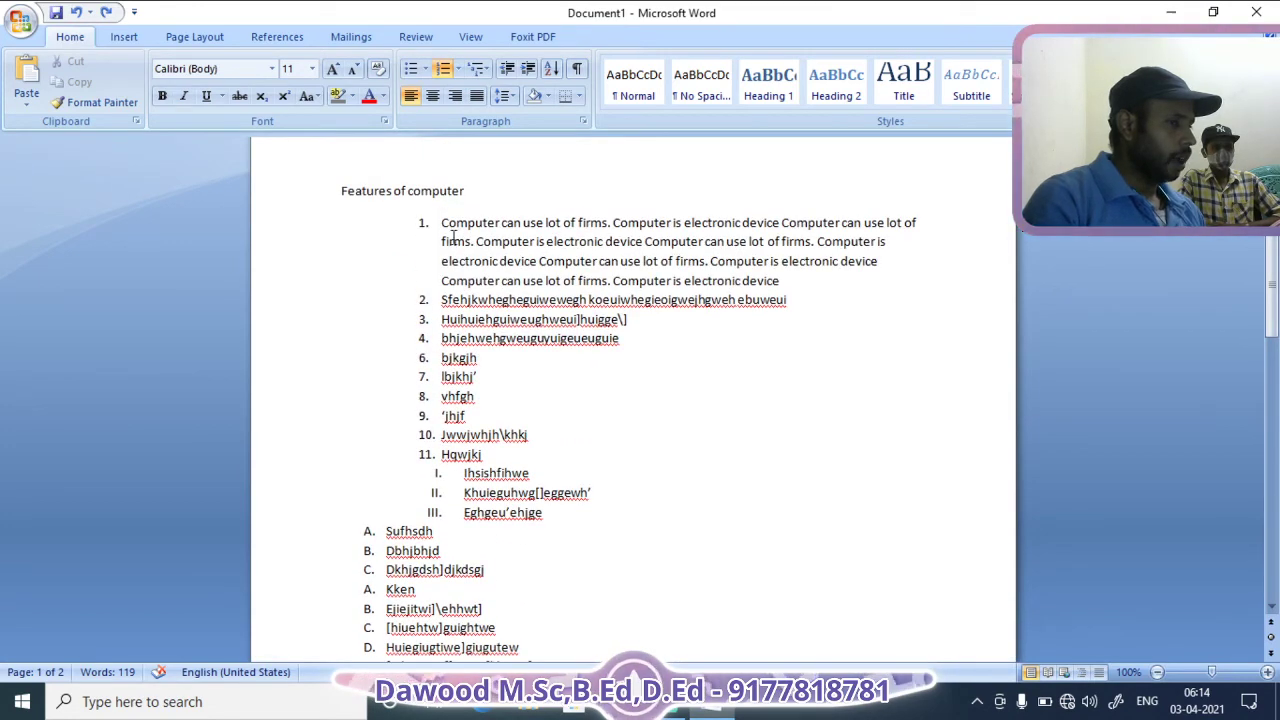
Adjust the indent of feature items 1–4 so they sit deeper than the rest of the list
left_click(528, 70)
left_click(528, 70)
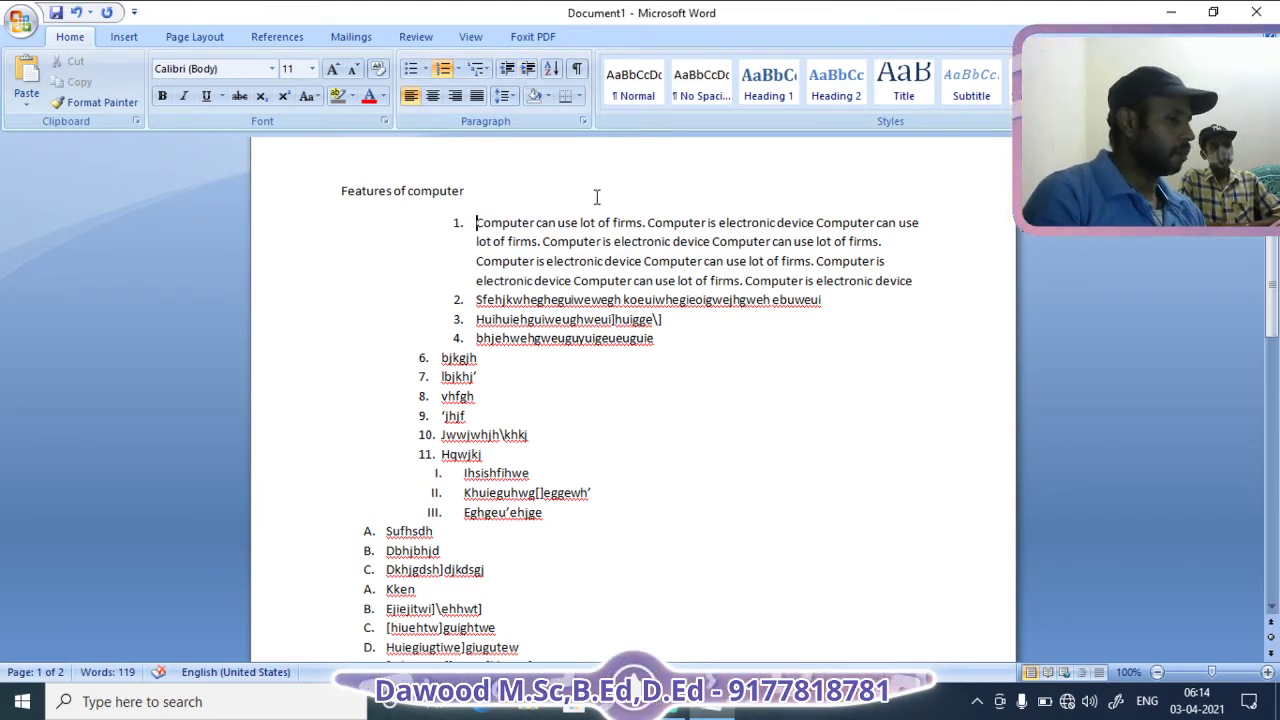
left_click(476, 222)
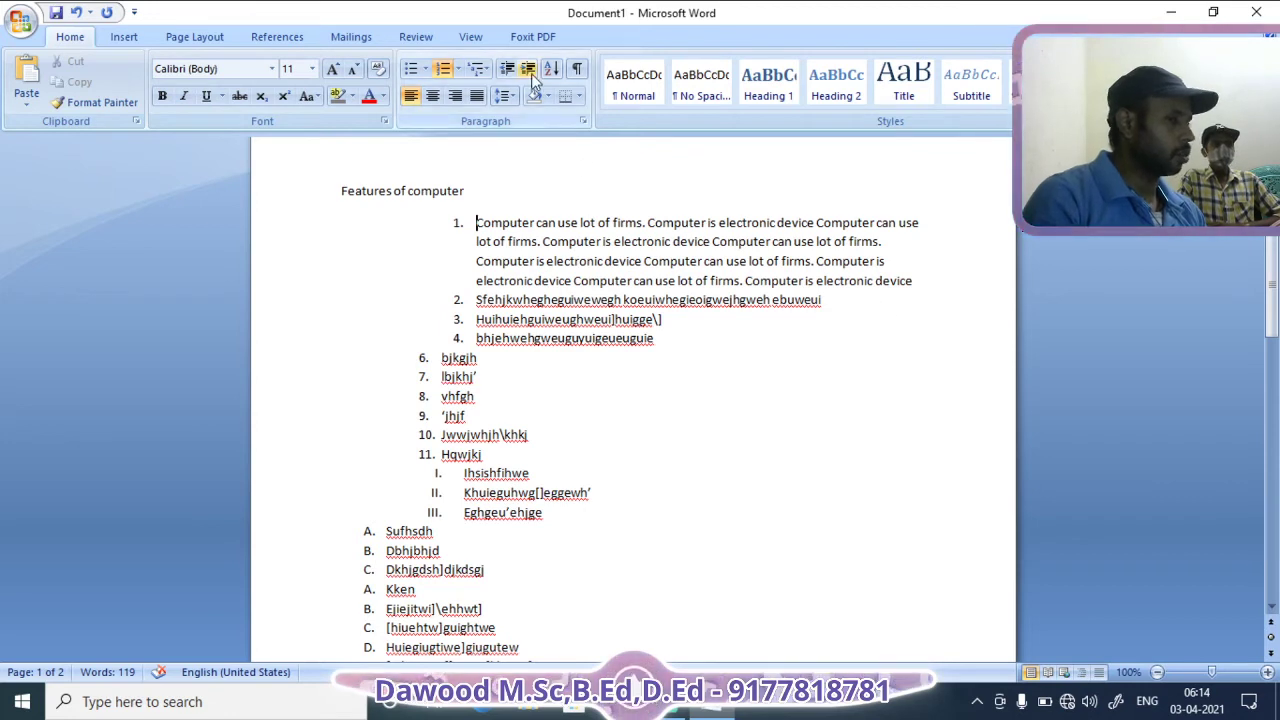
left_click(529, 70)
left_click(529, 70)
left_click(529, 70)
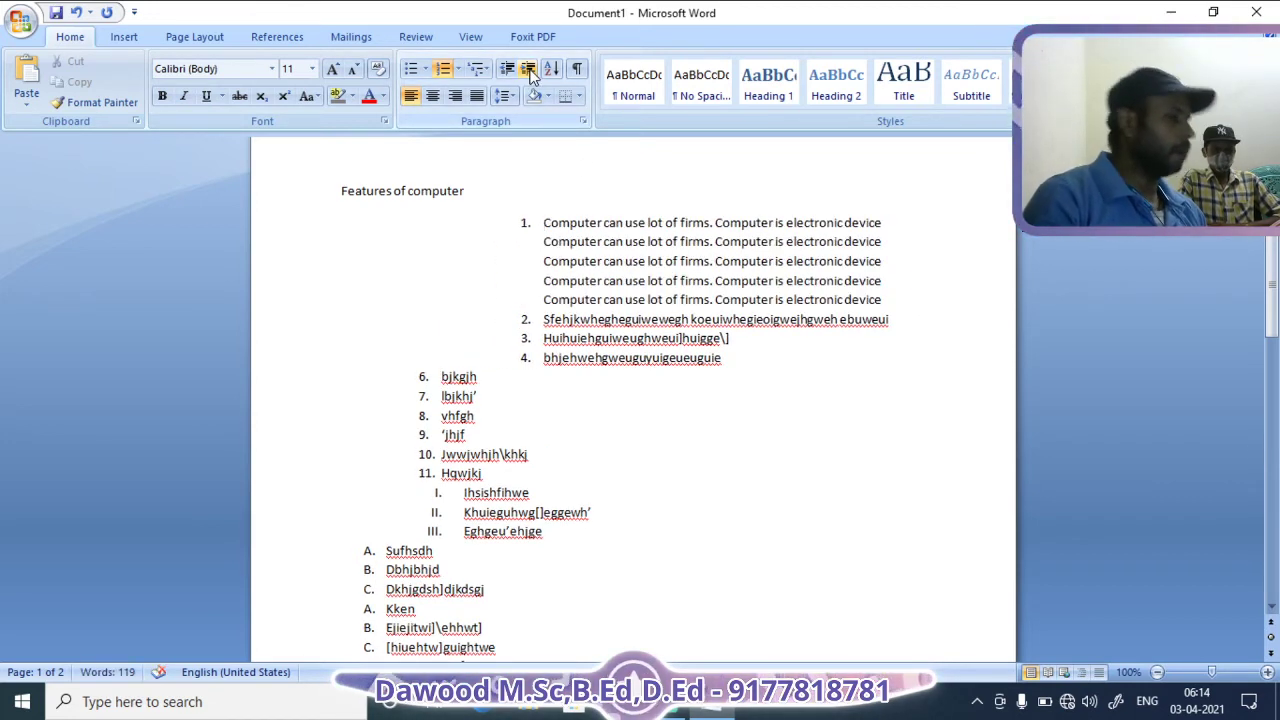
left_click(507, 70)
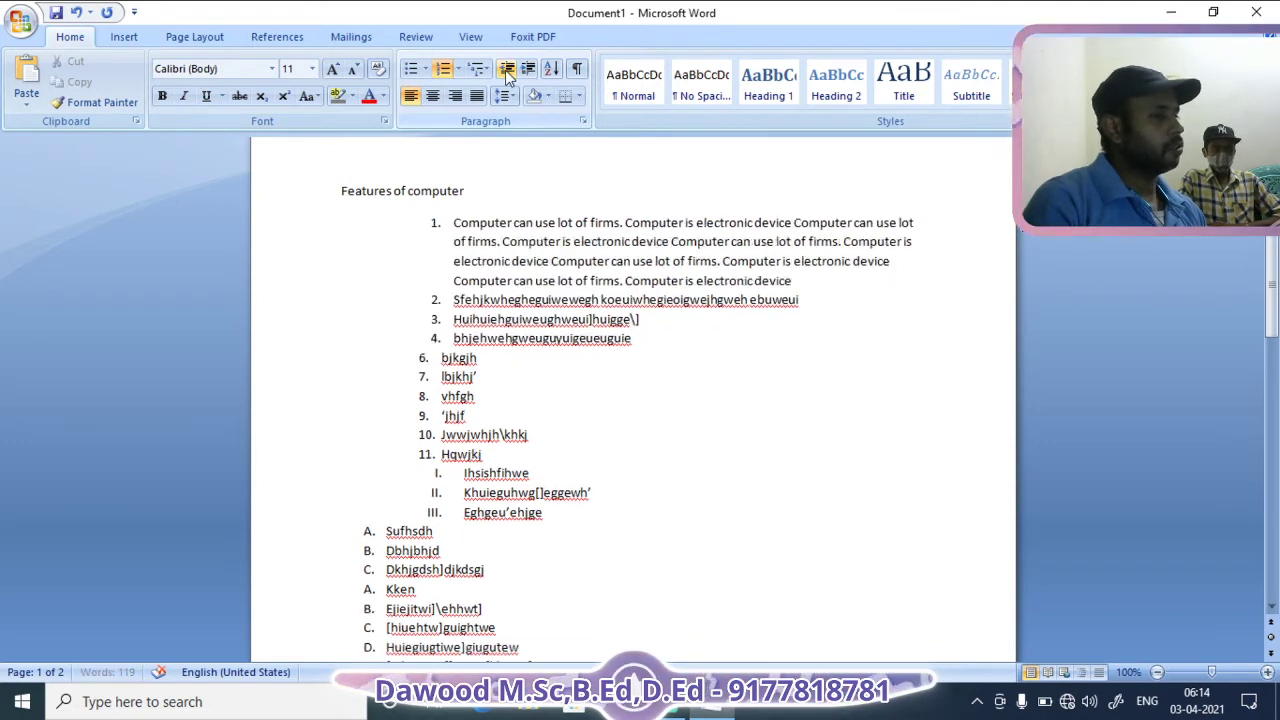
left_click(507, 70)
left_click(508, 70)
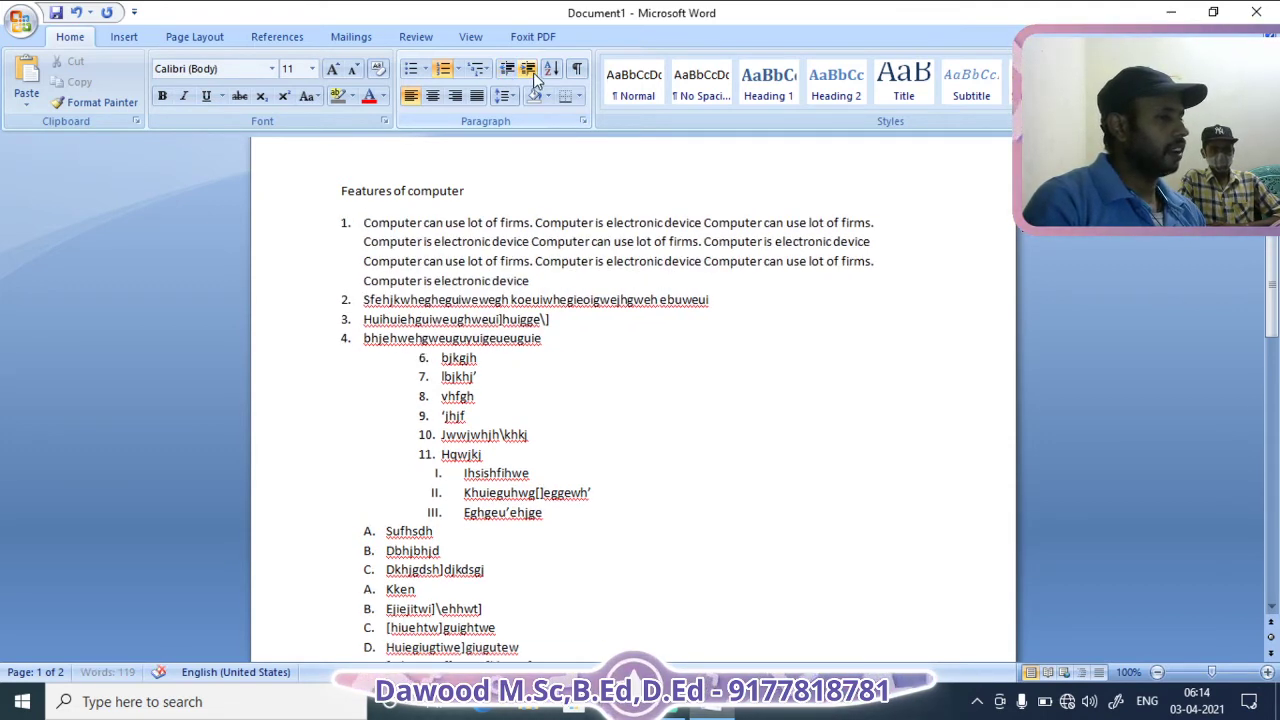
left_click(532, 72)
left_click(532, 72)
left_click(532, 72)
left_click(532, 72)
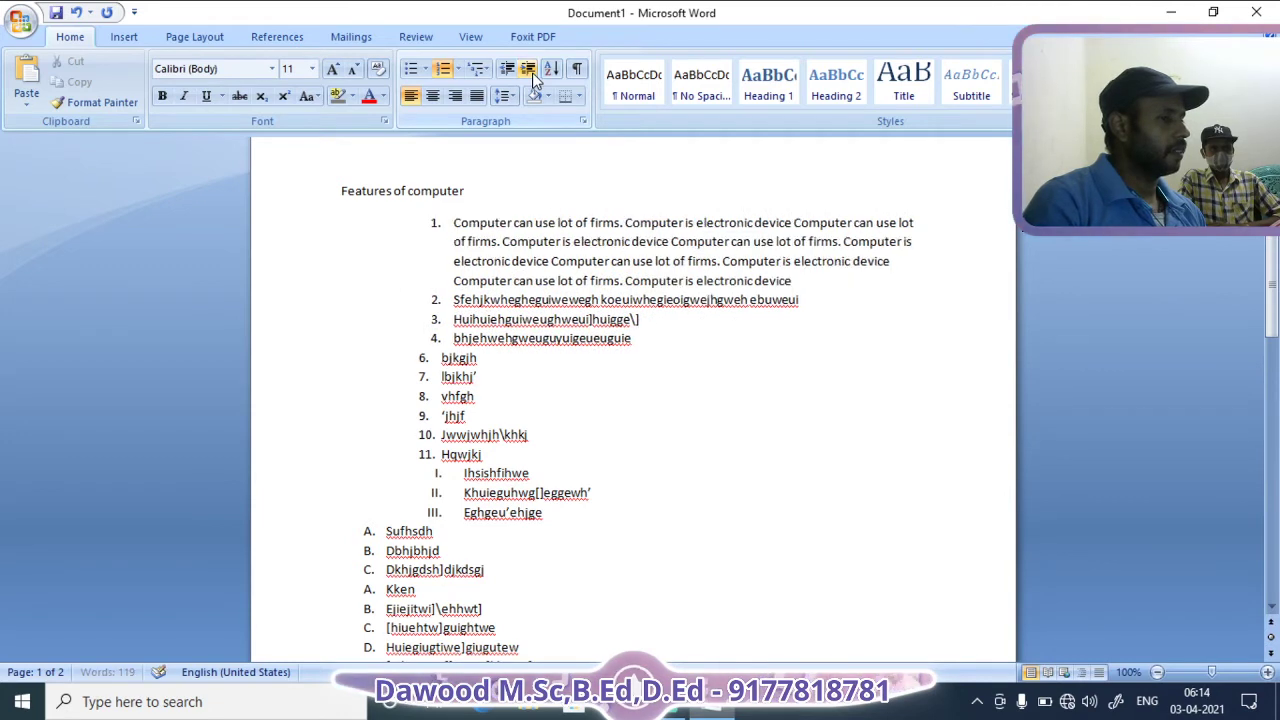
left_click(532, 72)
left_click(560, 243)
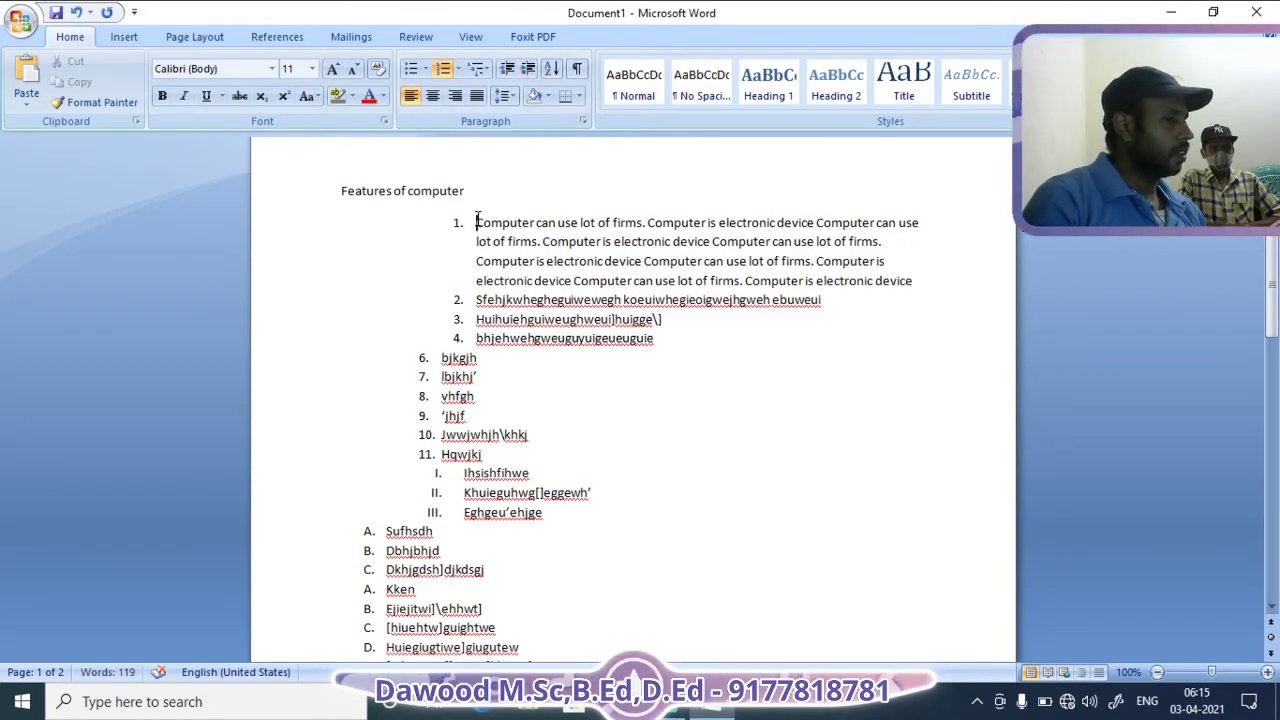
Sort the feature items from Computer through lbjkhj' ascending as text by paragraphs
left_click_drag(477, 222, 780, 375)
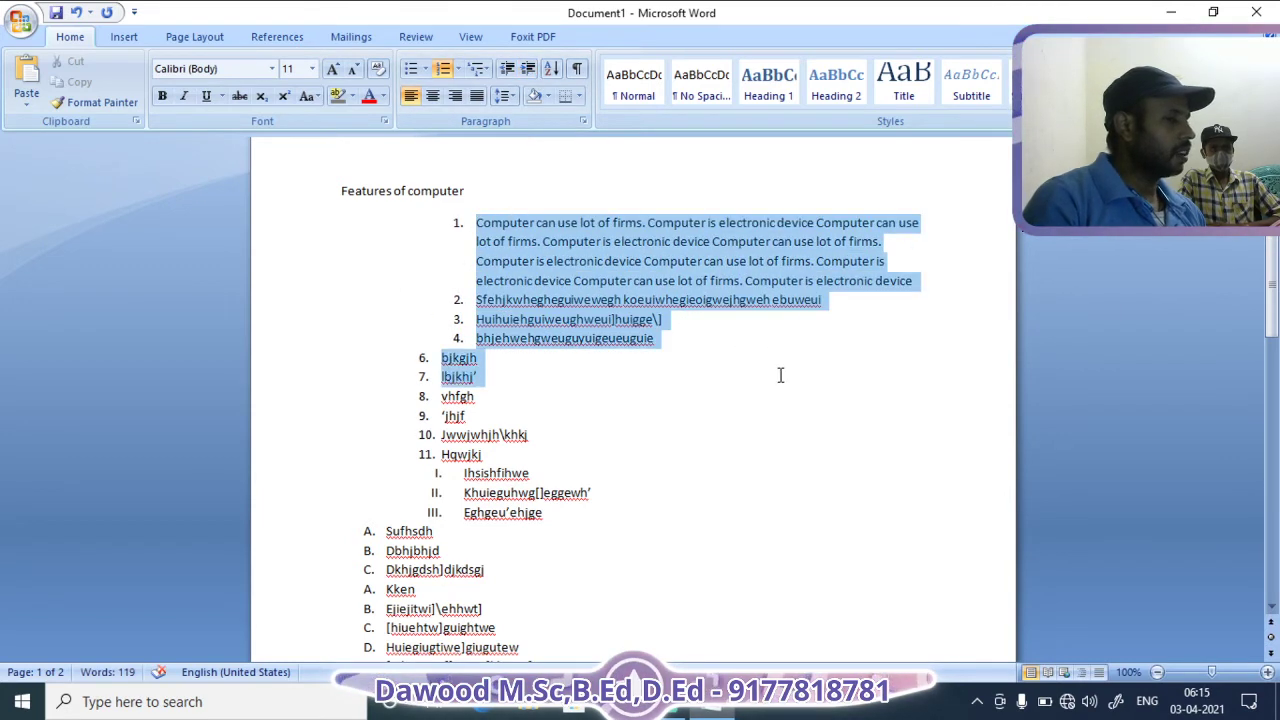
left_click(556, 72)
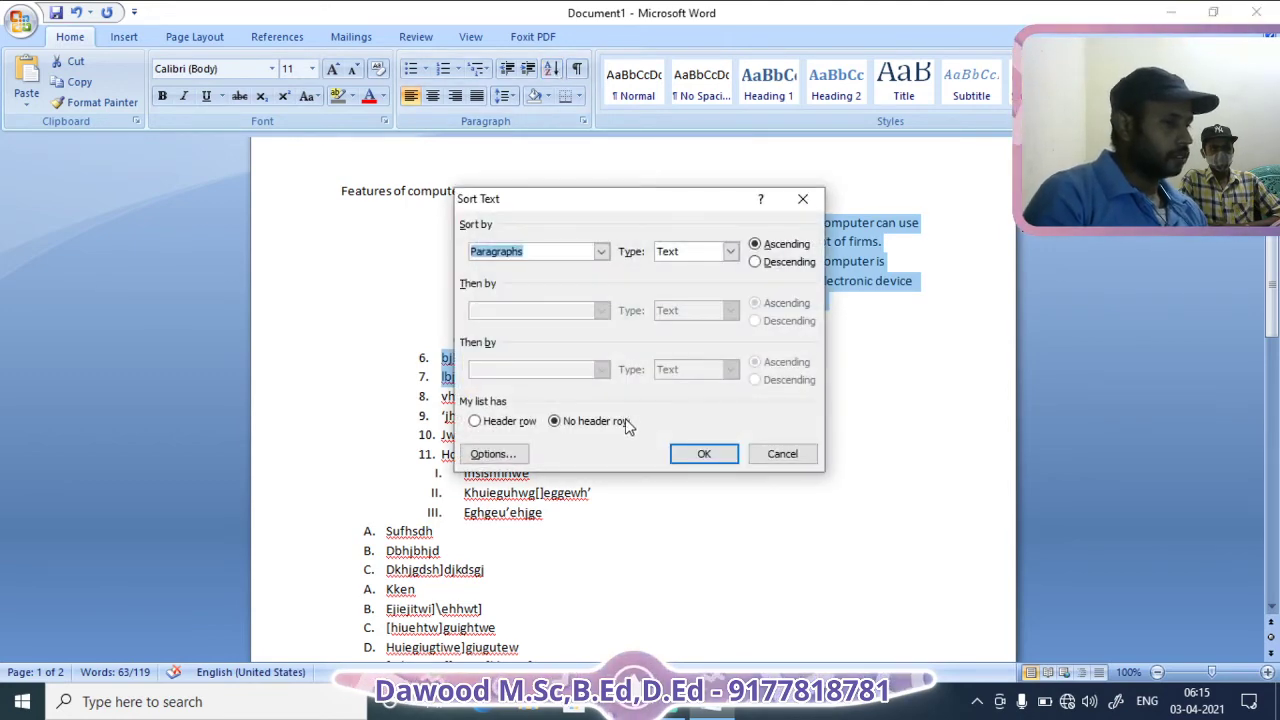
mouse_move(620, 198)
left_mouse_down()
mouse_move(622, 229)
mouse_move(770, 232)
left_mouse_up()
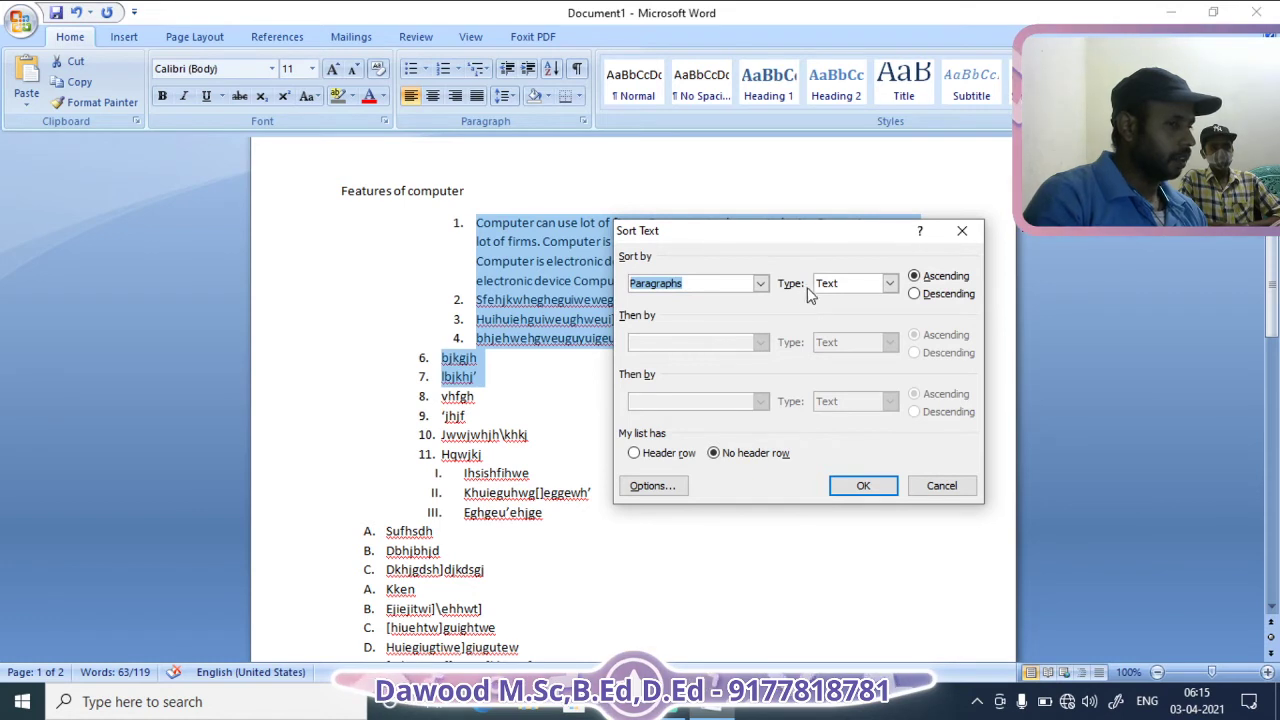
left_click(889, 284)
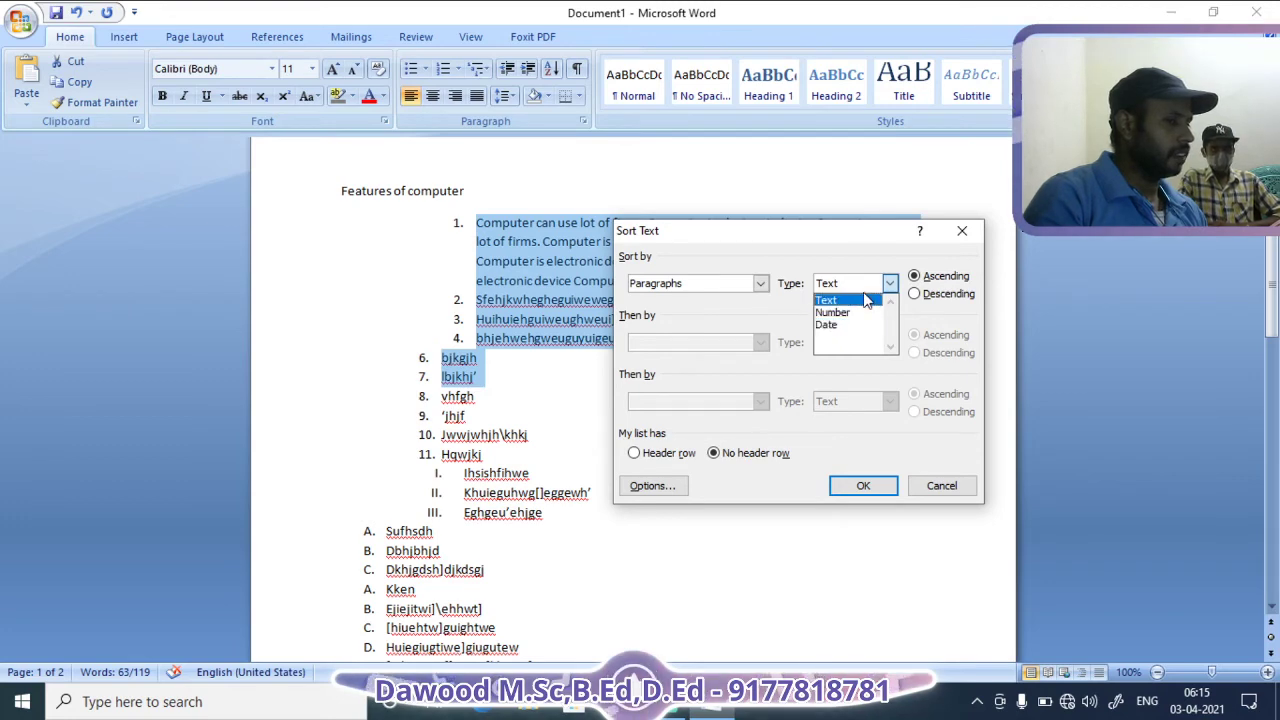
left_click(863, 298)
left_click(863, 485)
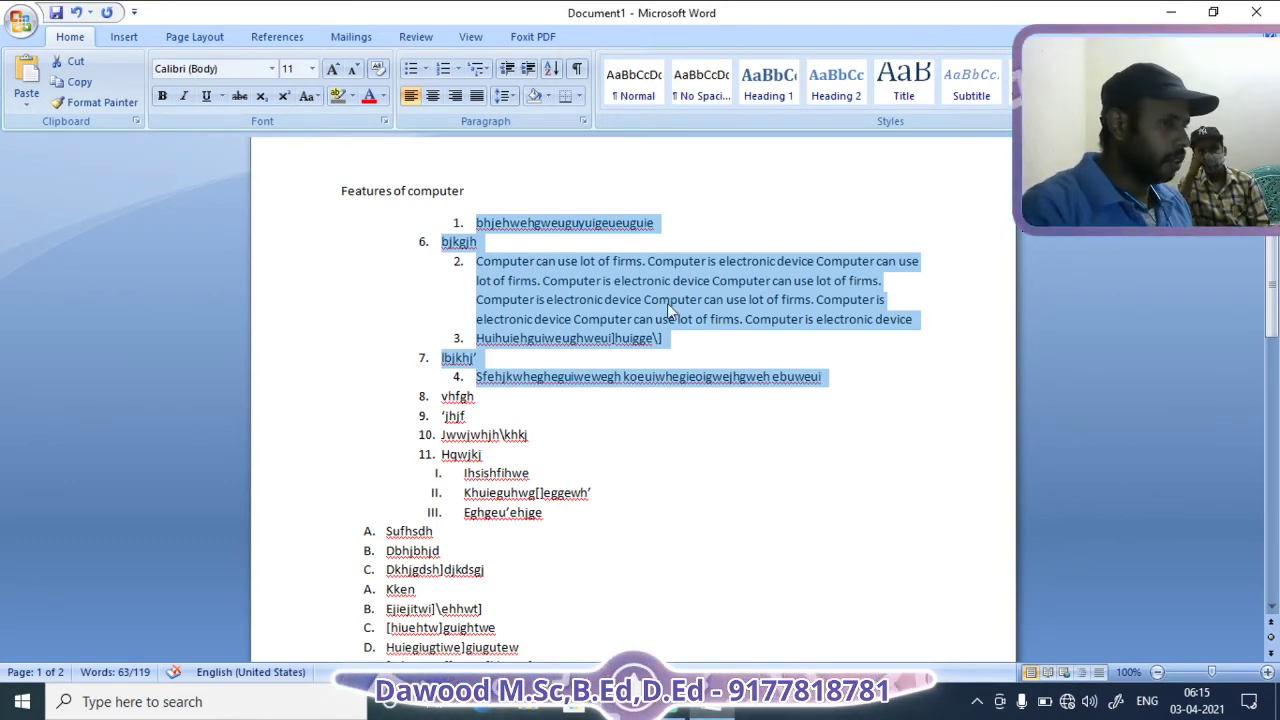
Sort the selected feature items by Field 1 instead of paragraphs
left_click(552, 69)
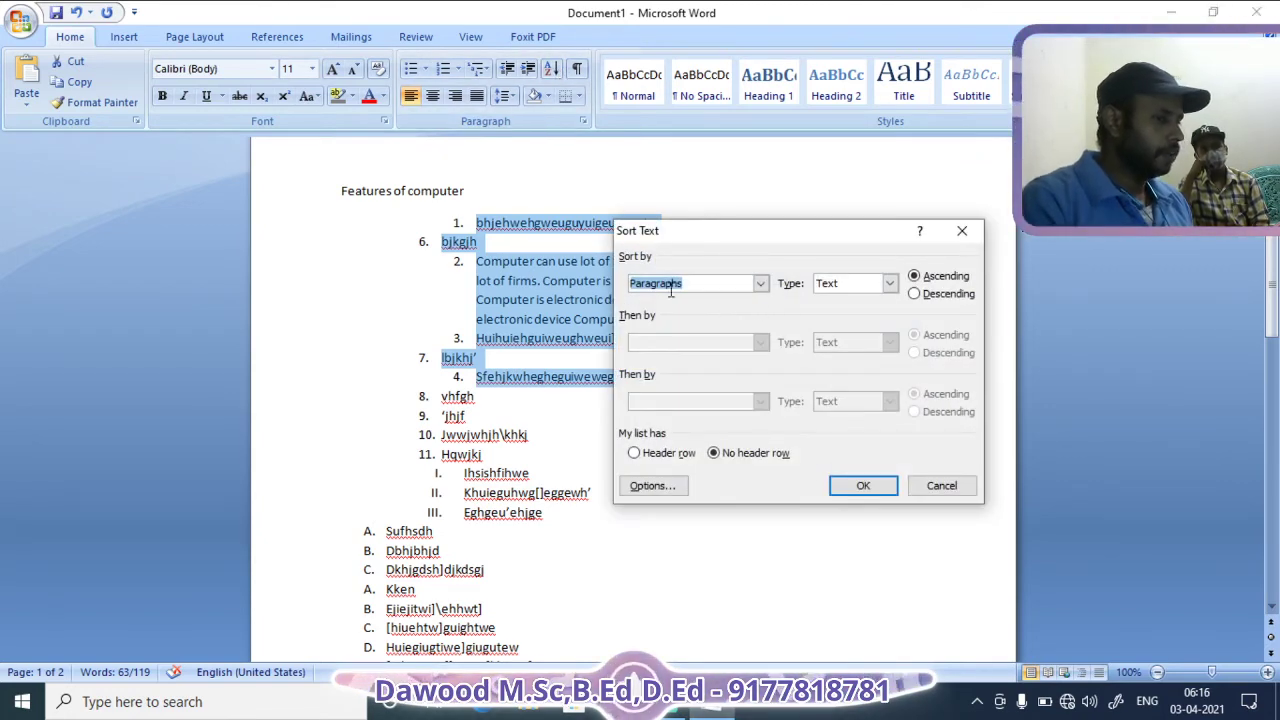
left_click(760, 288)
left_click(760, 287)
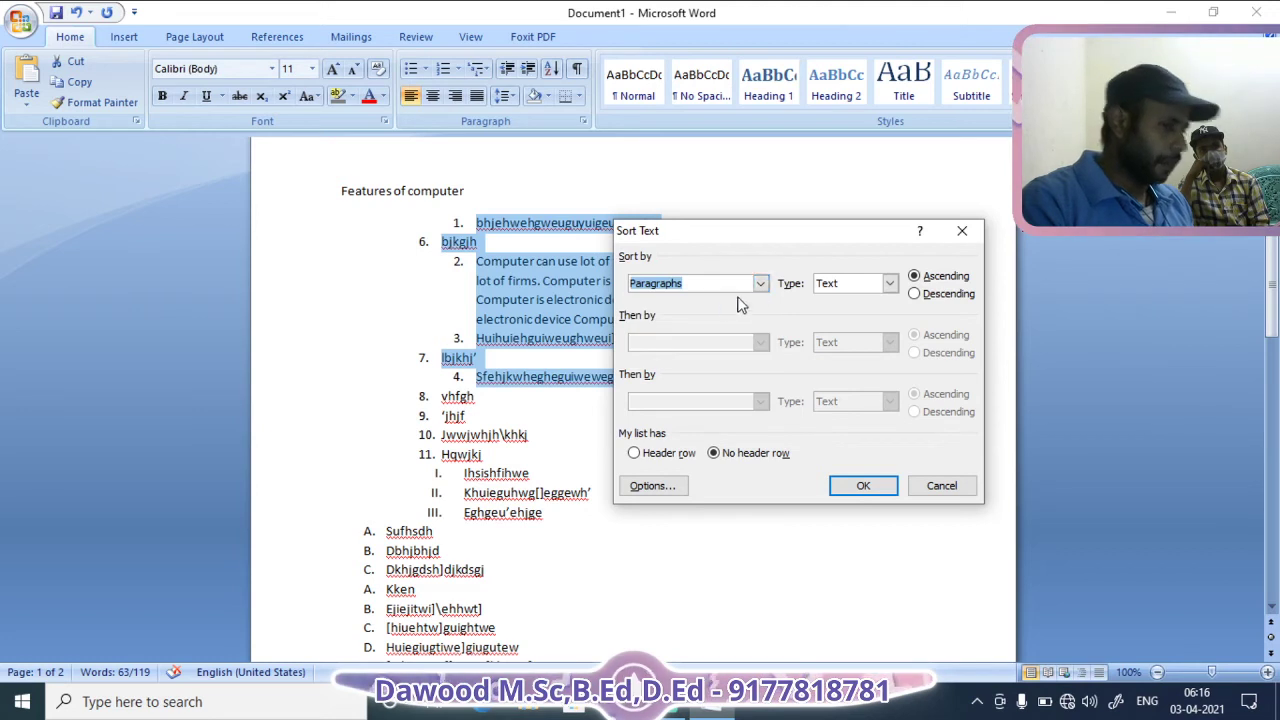
left_click(762, 286)
left_click(762, 286)
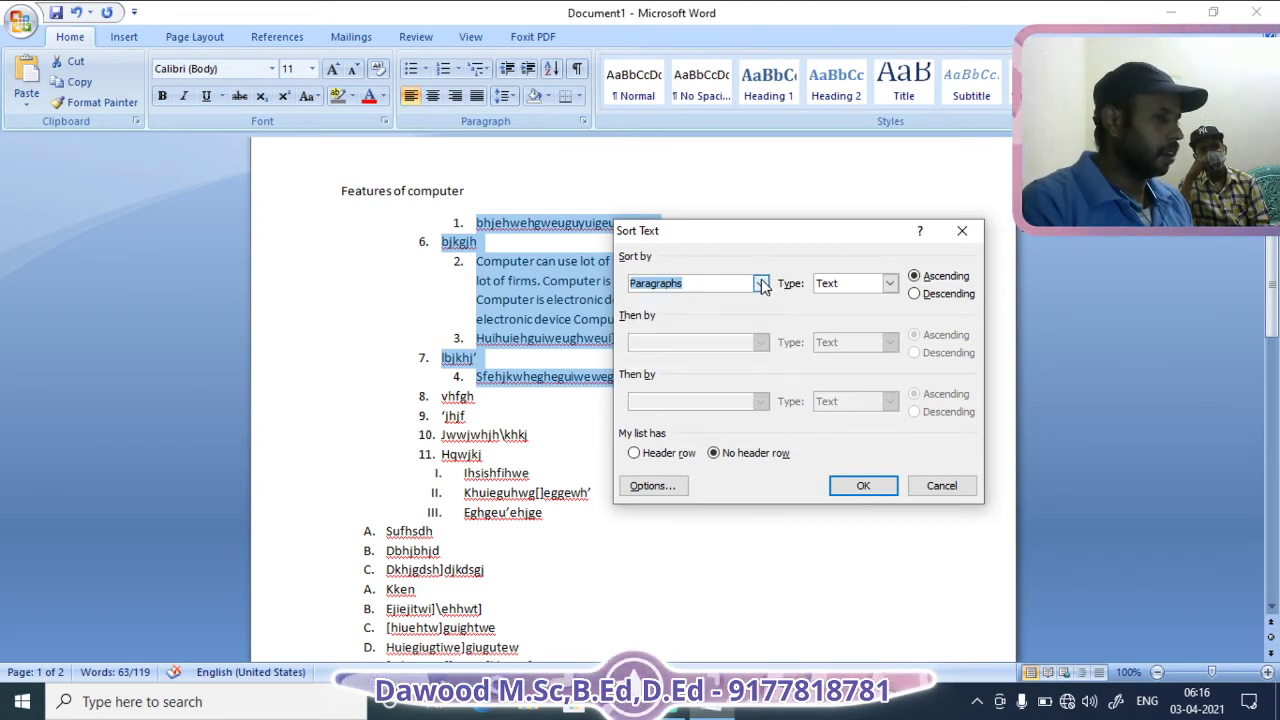
left_click(762, 286)
left_click(695, 312)
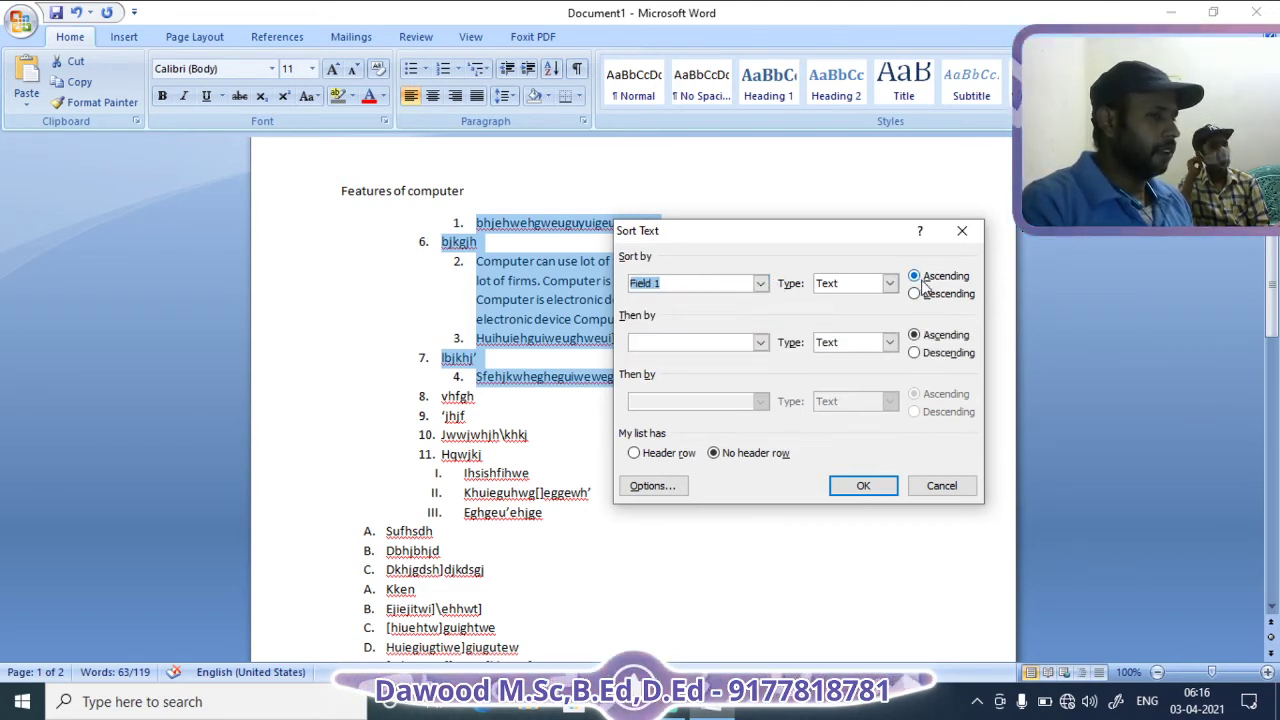
left_click(863, 487)
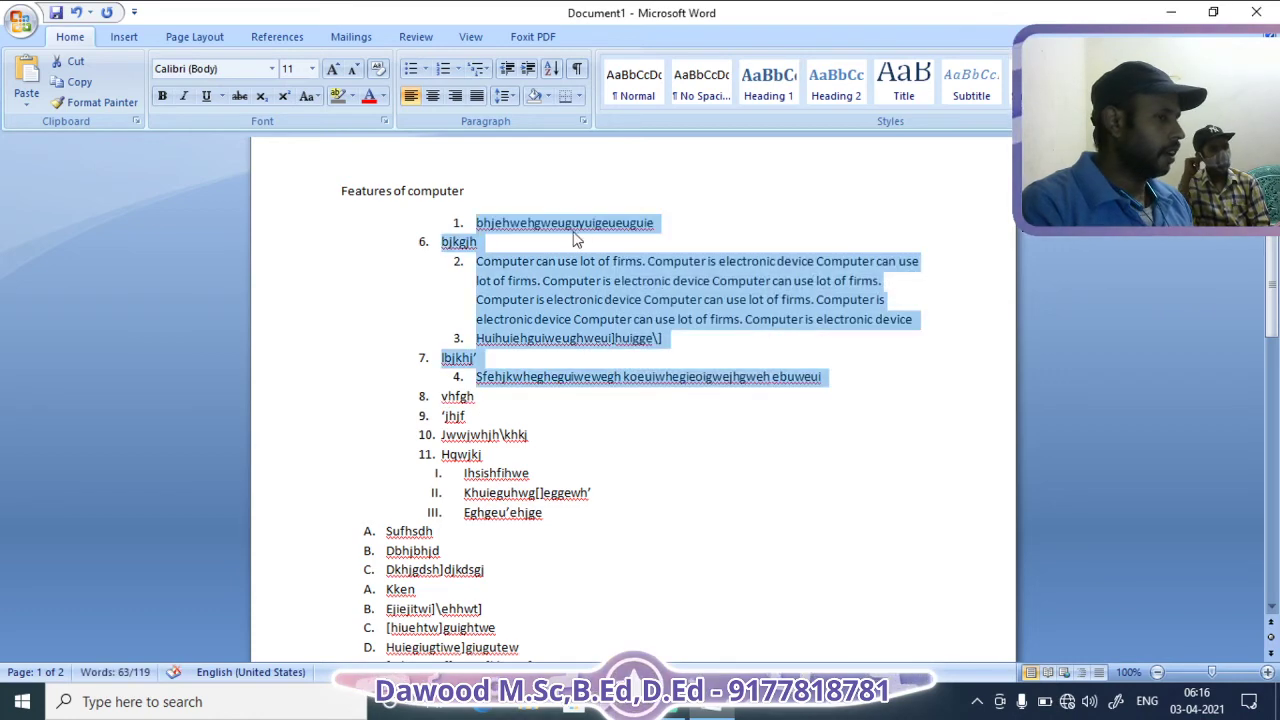
Re-sort the selected items as numbers
left_click(551, 68)
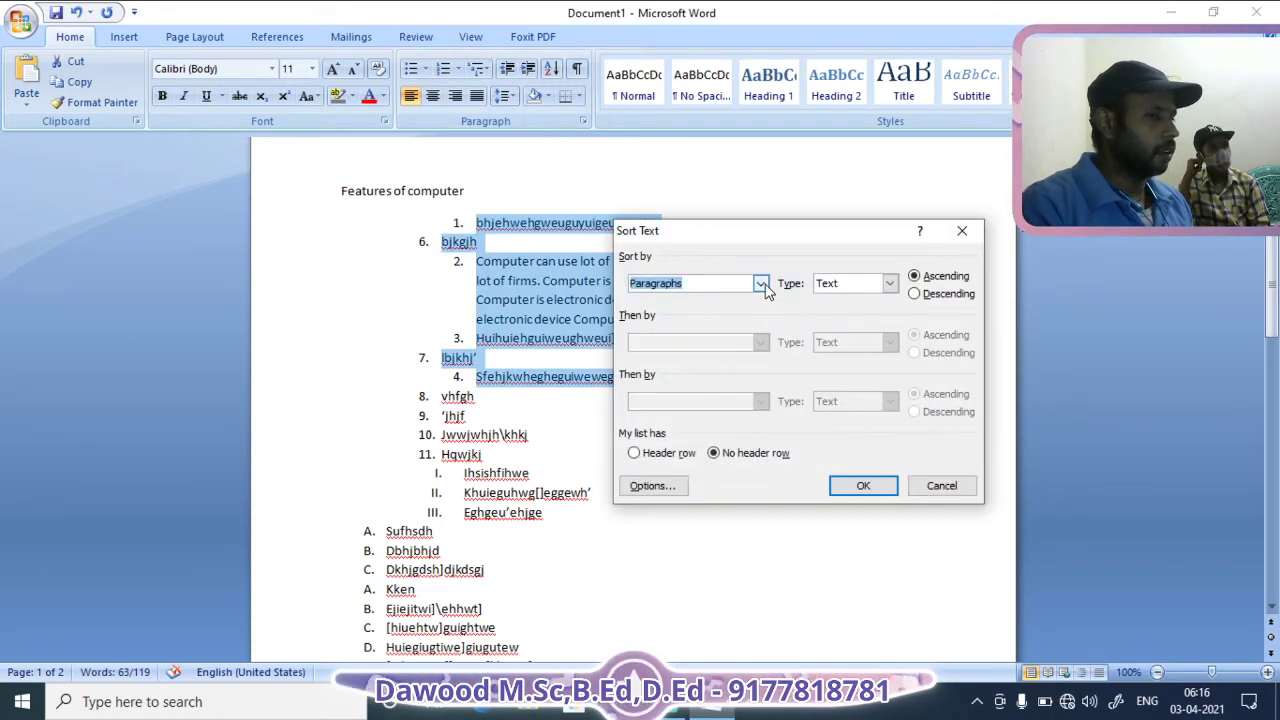
left_click(890, 285)
left_click(835, 312)
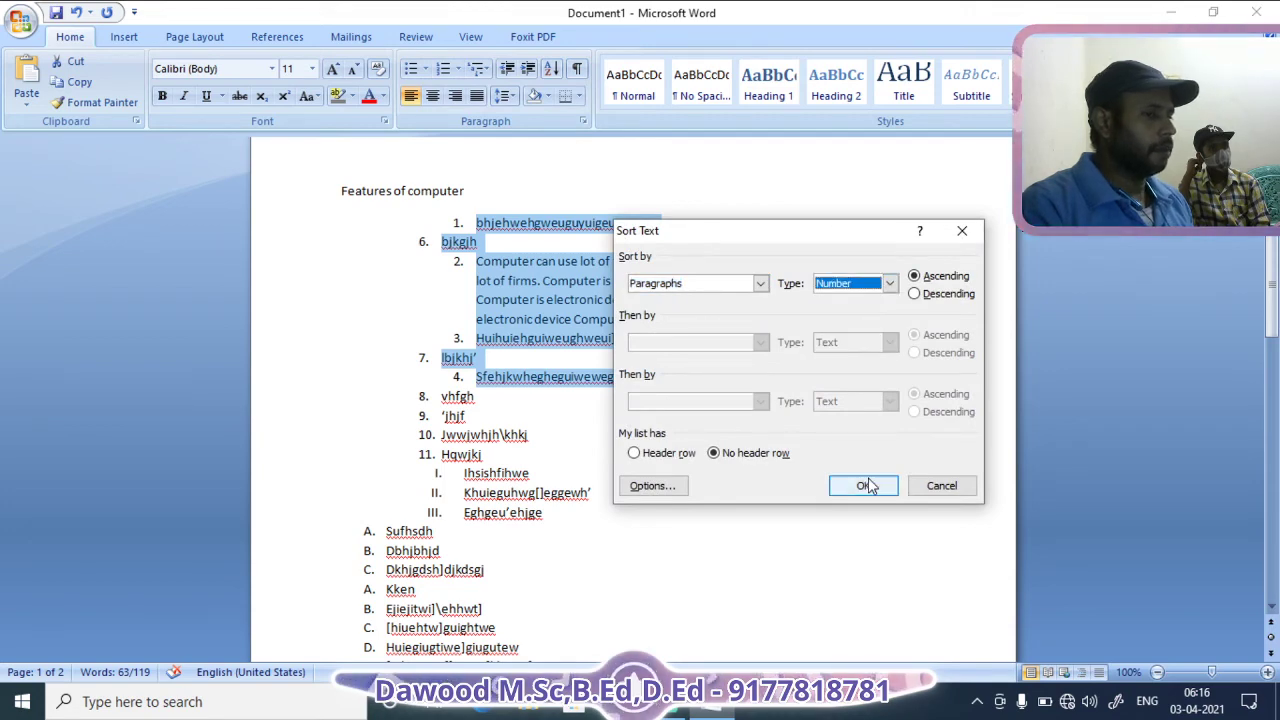
left_click(863, 486)
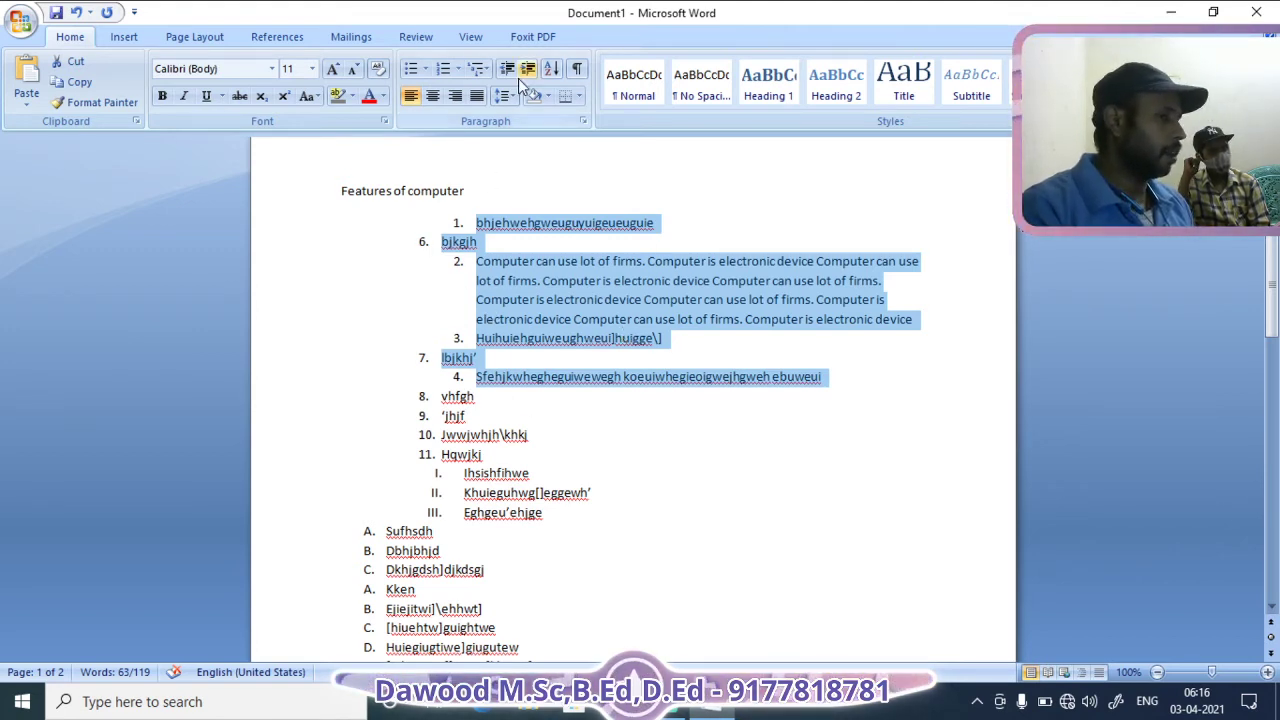
Sort the selected items as dates in ascending order, then deselect the list
left_click(551, 68)
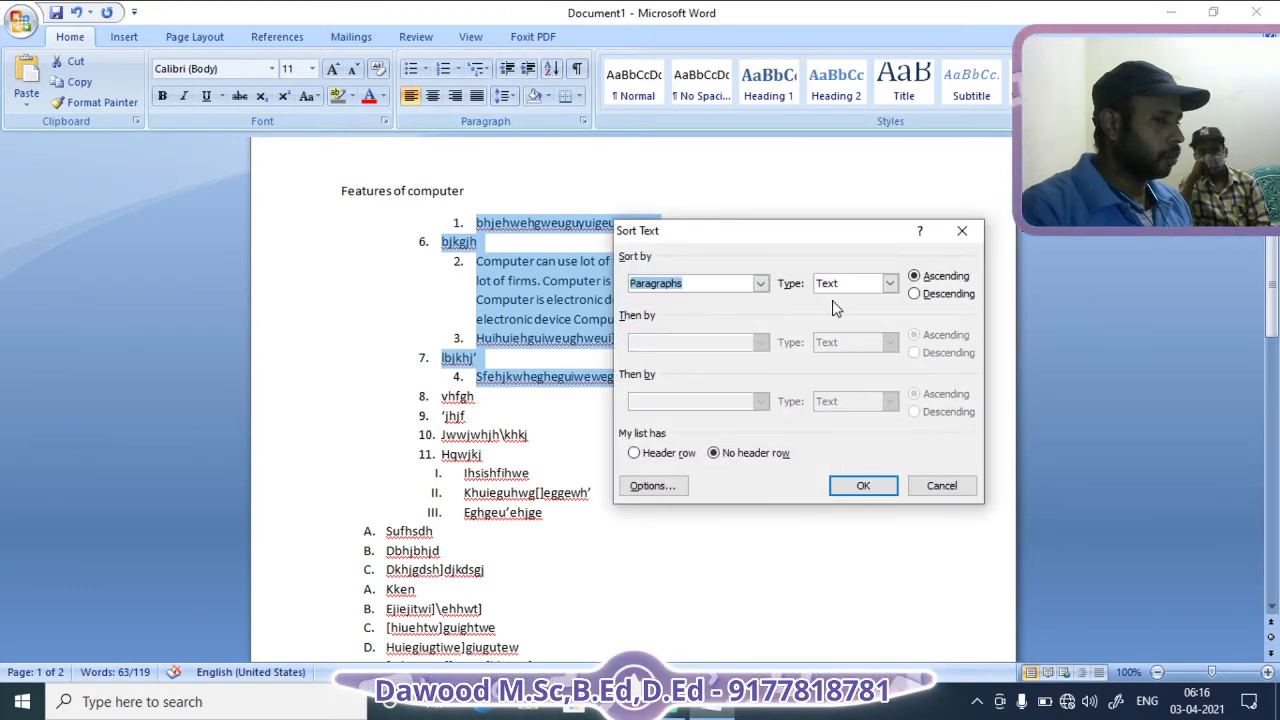
left_click(889, 283)
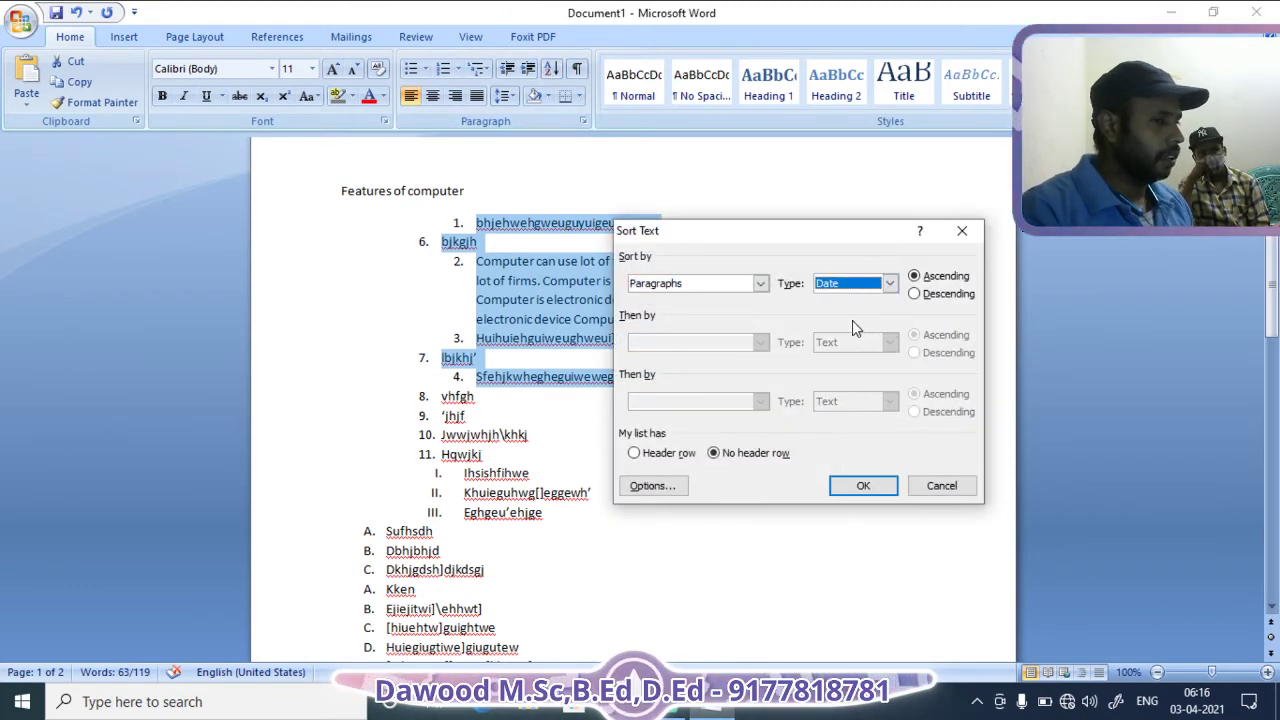
left_click(863, 487)
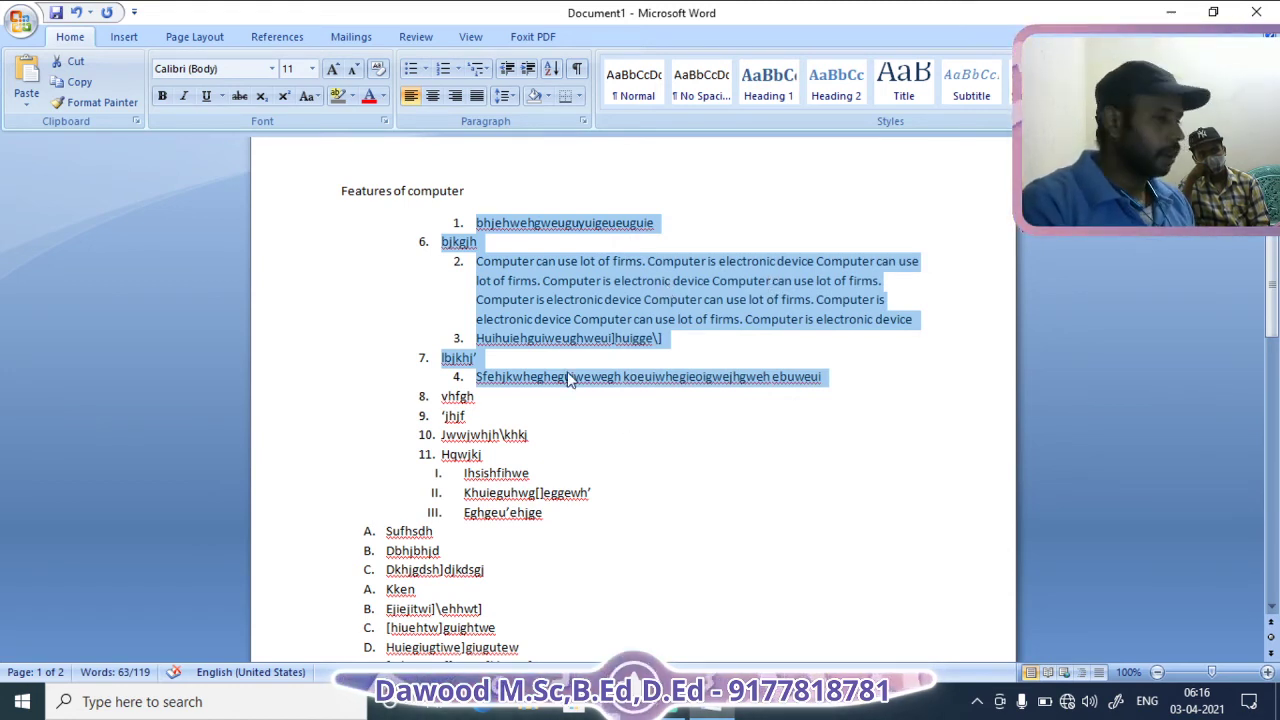
left_click(606, 285)
left_click(494, 261)
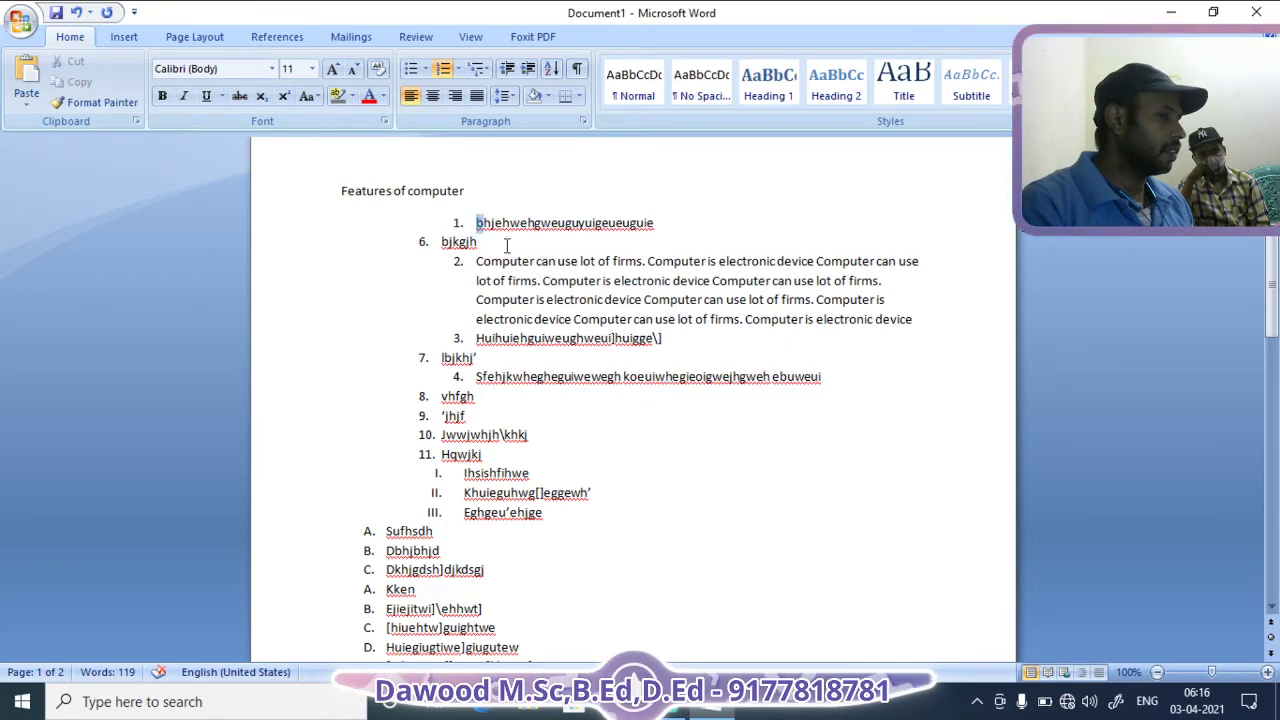
left_click_drag(507, 245, 703, 358)
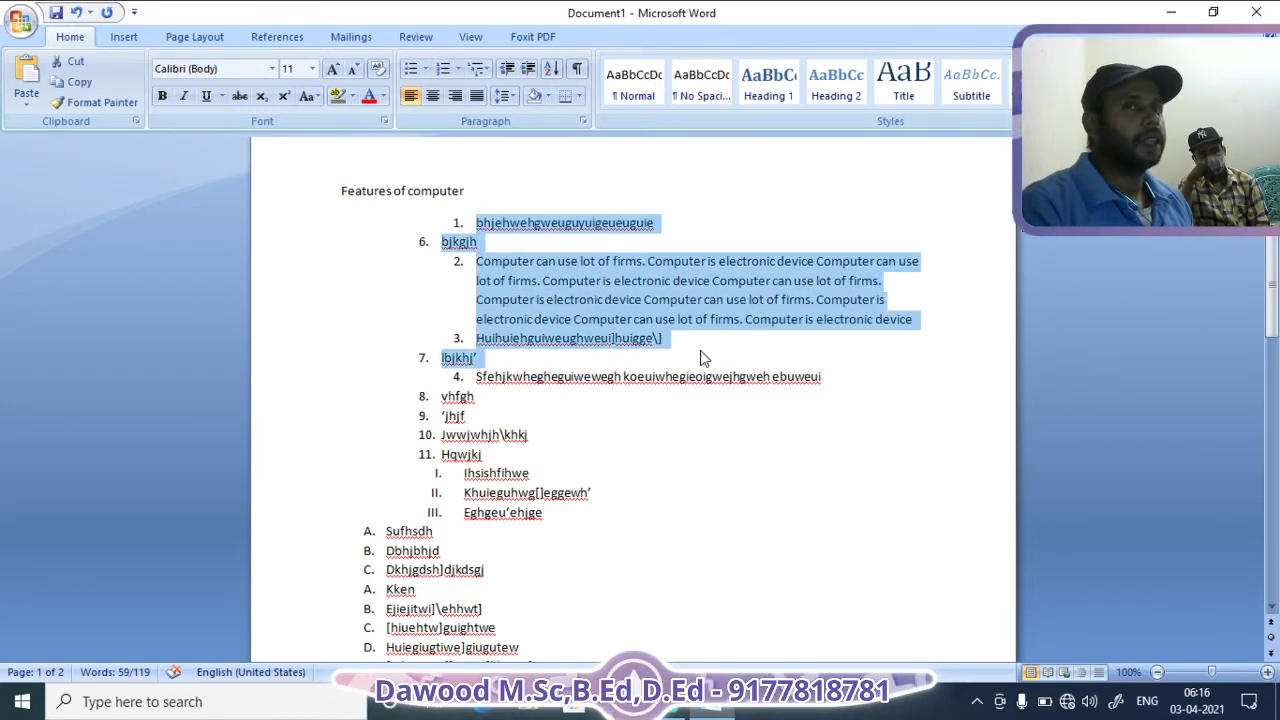
left_click(583, 260)
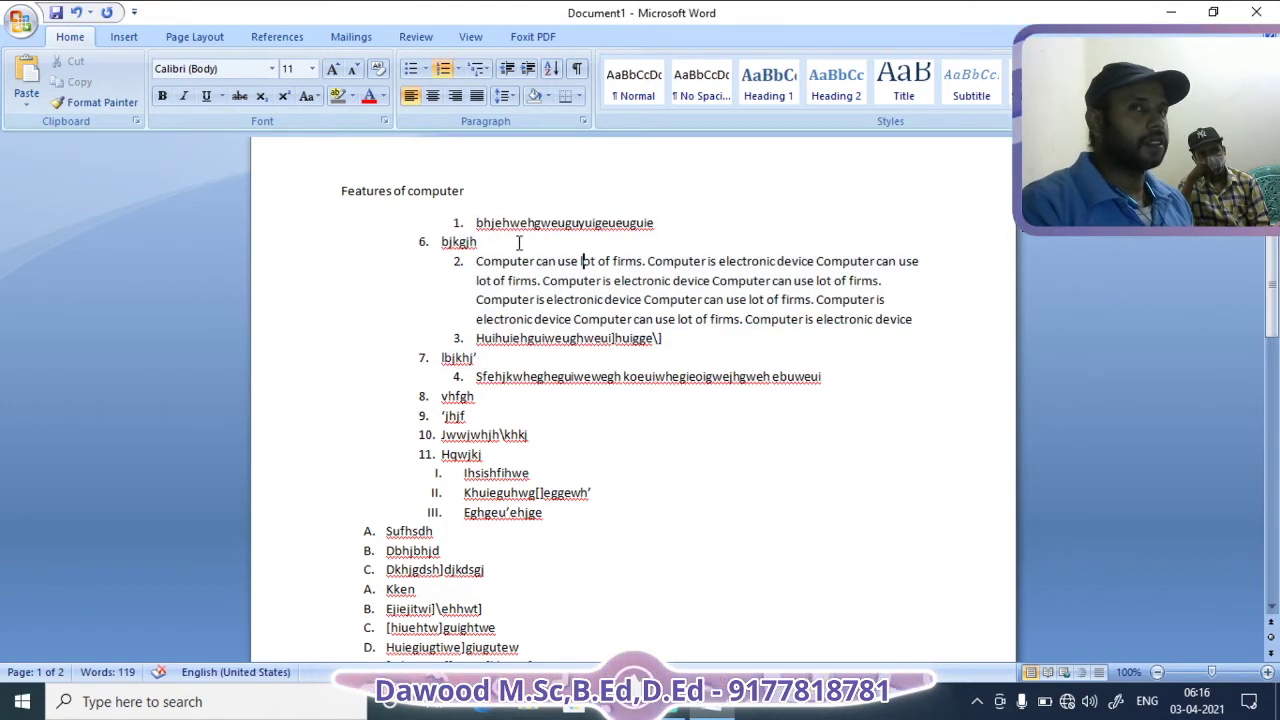
left_click(551, 68)
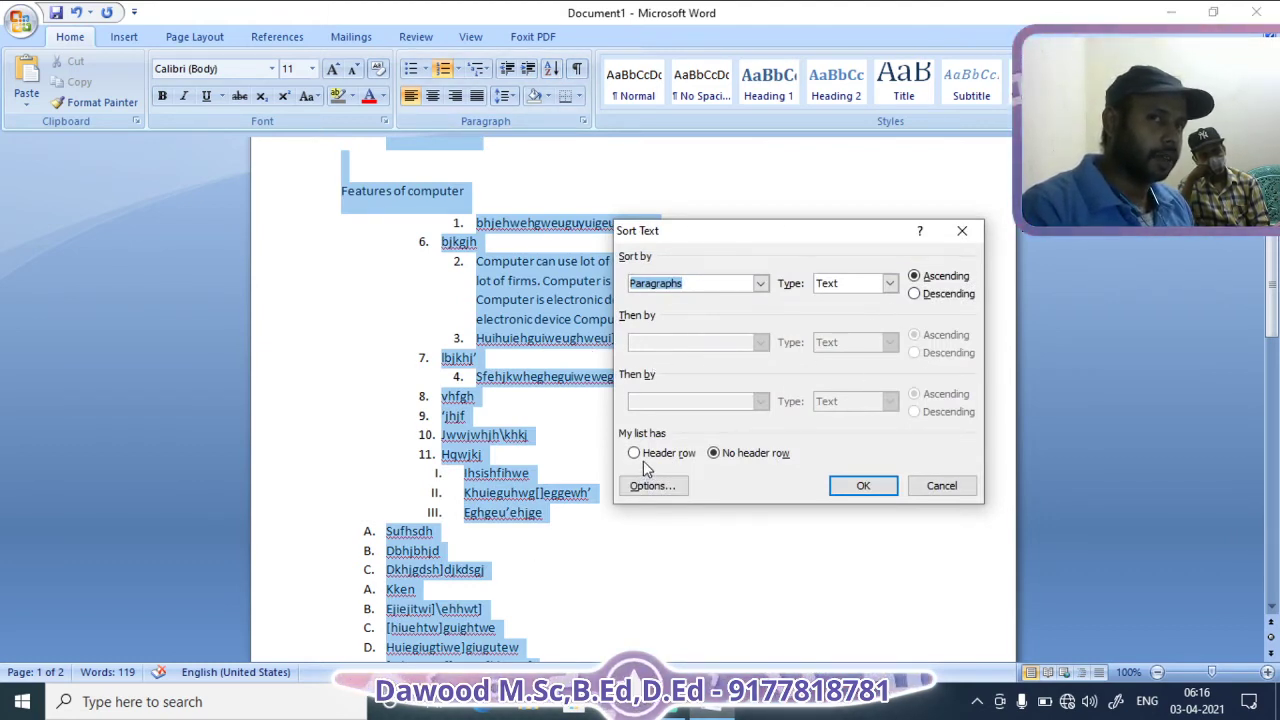
left_click(914, 294)
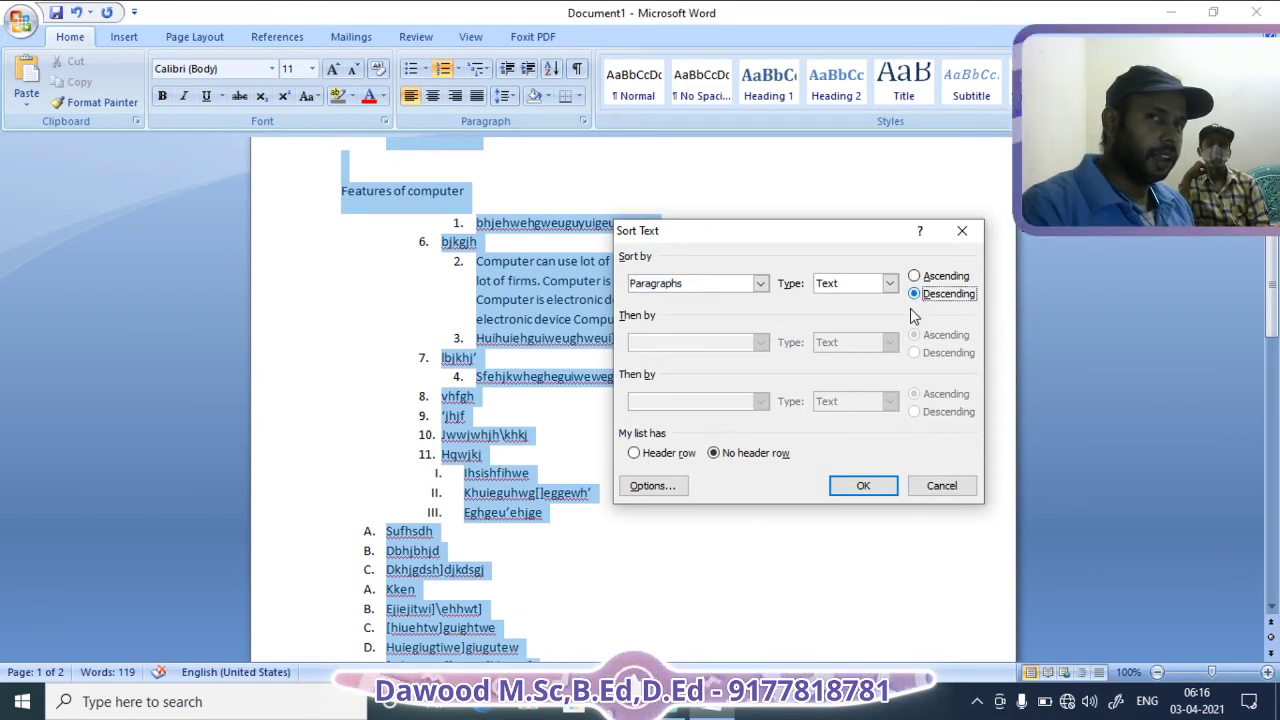
left_click(914, 278)
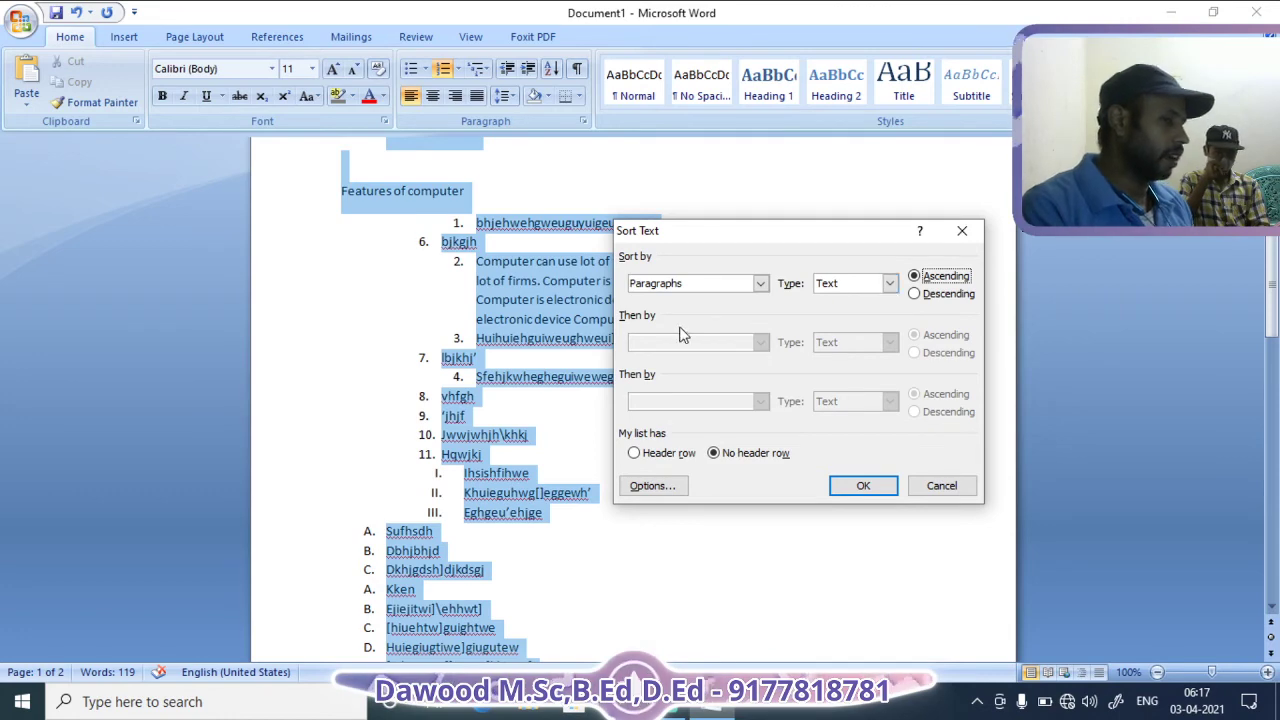
left_click(941, 485)
left_click(581, 261)
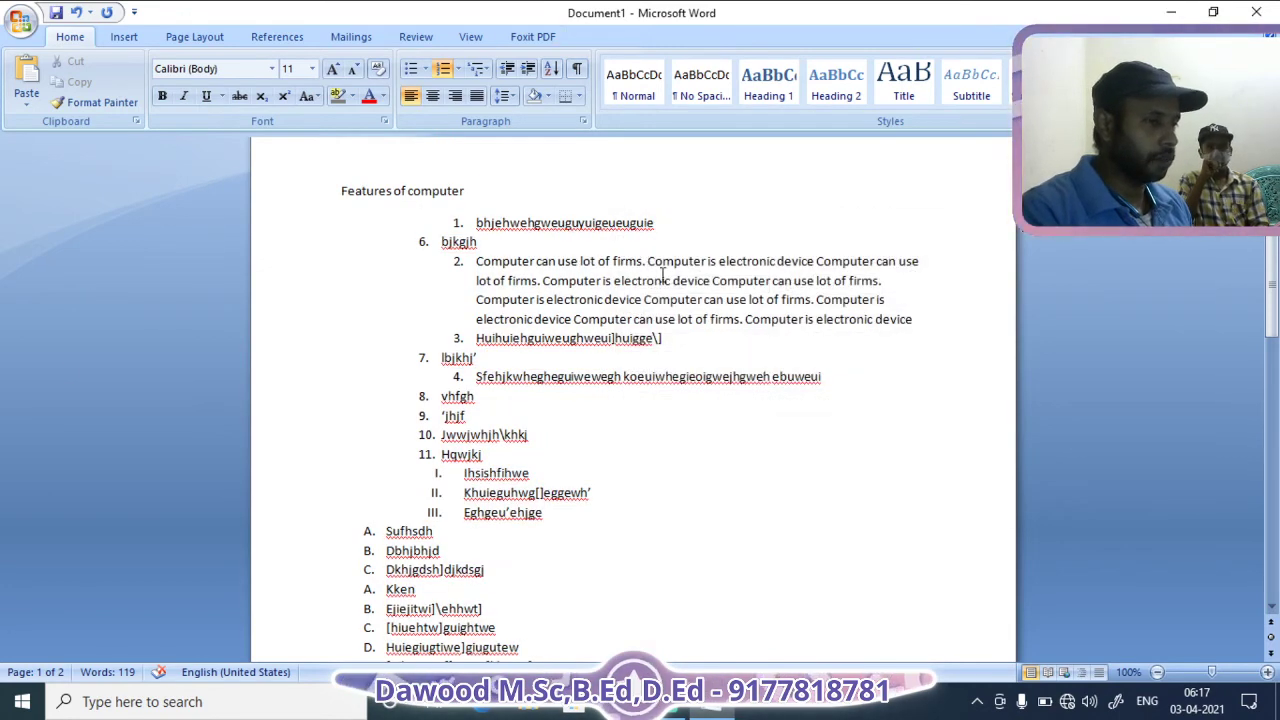
left_click(548, 74)
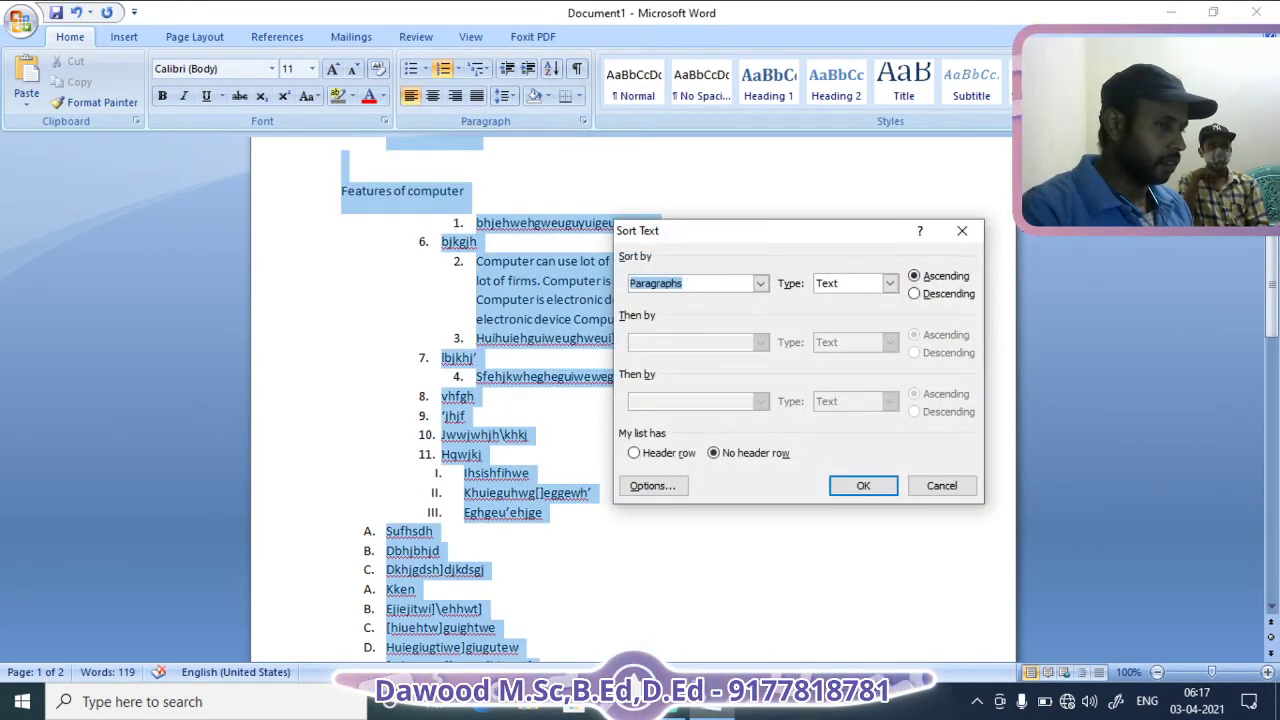
left_click(968, 230)
left_click(563, 241)
Select item 9 through Computer types and sort the entries as numbers
scroll(637, 373, "up", 4)
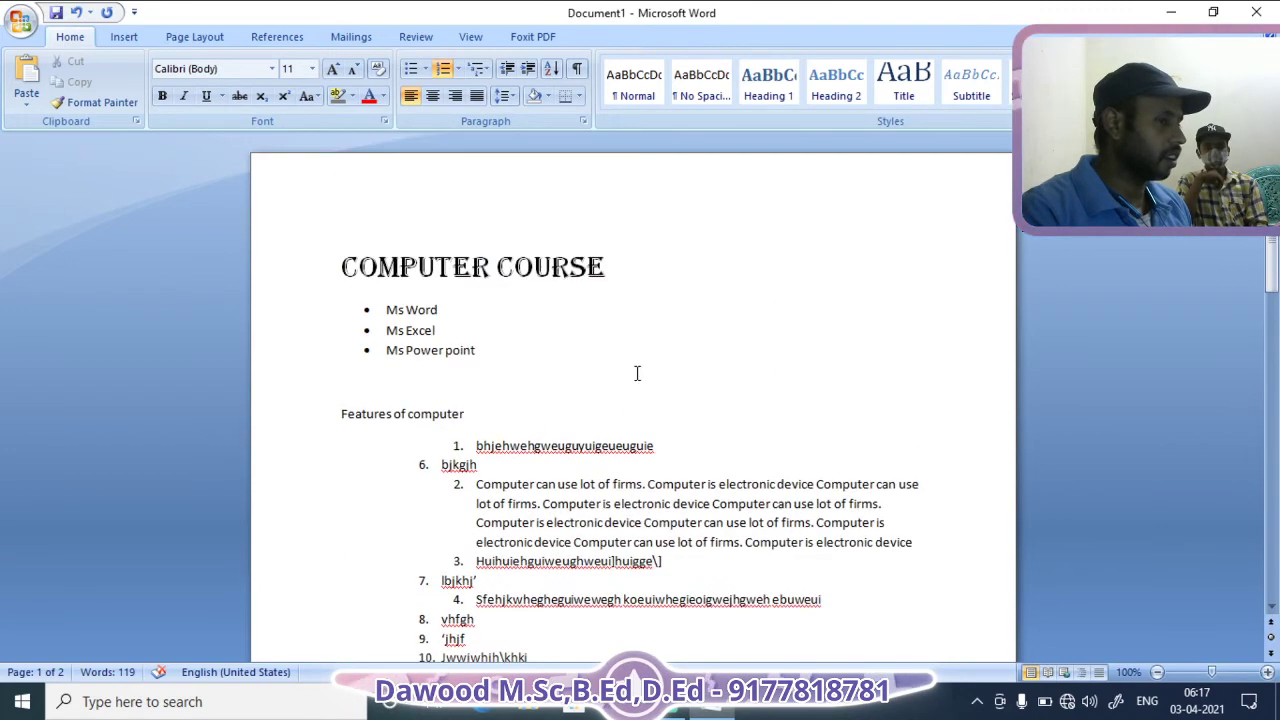
scroll(637, 370, "down", 9)
scroll(637, 363, "up", 2)
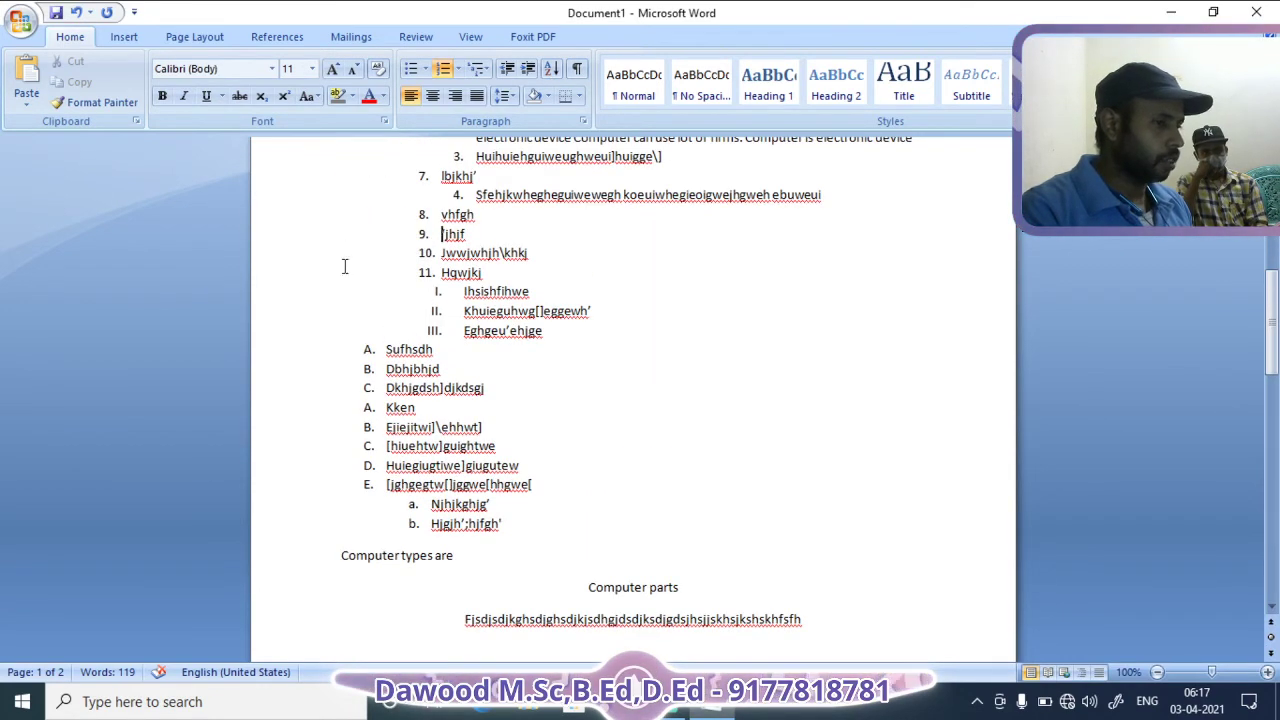
left_click(413, 560, "shift")
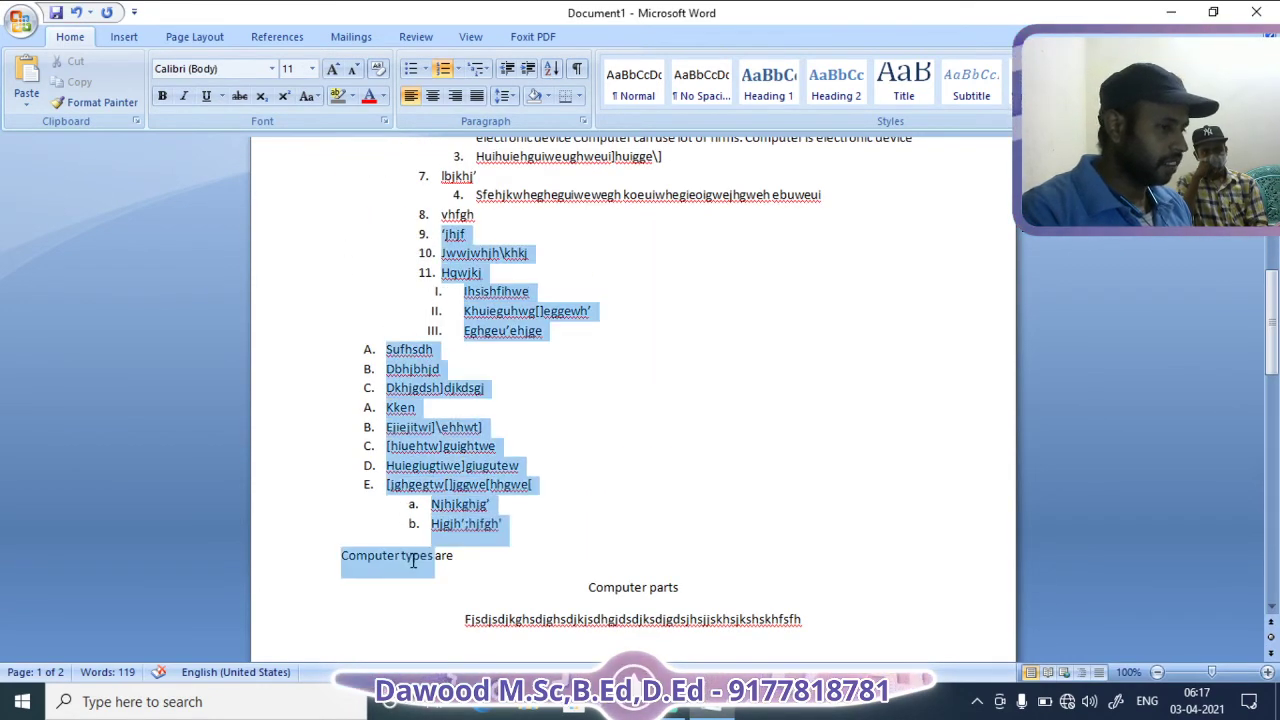
left_click(553, 76)
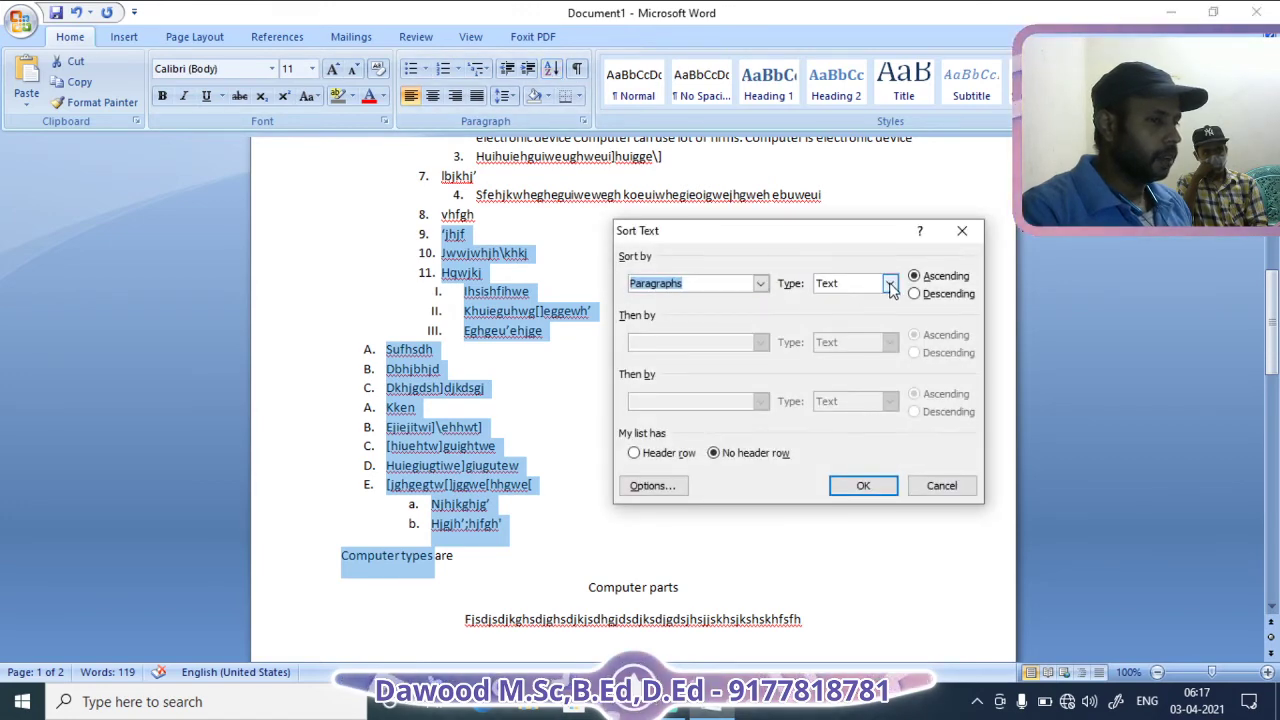
left_click(846, 285)
left_click(846, 326)
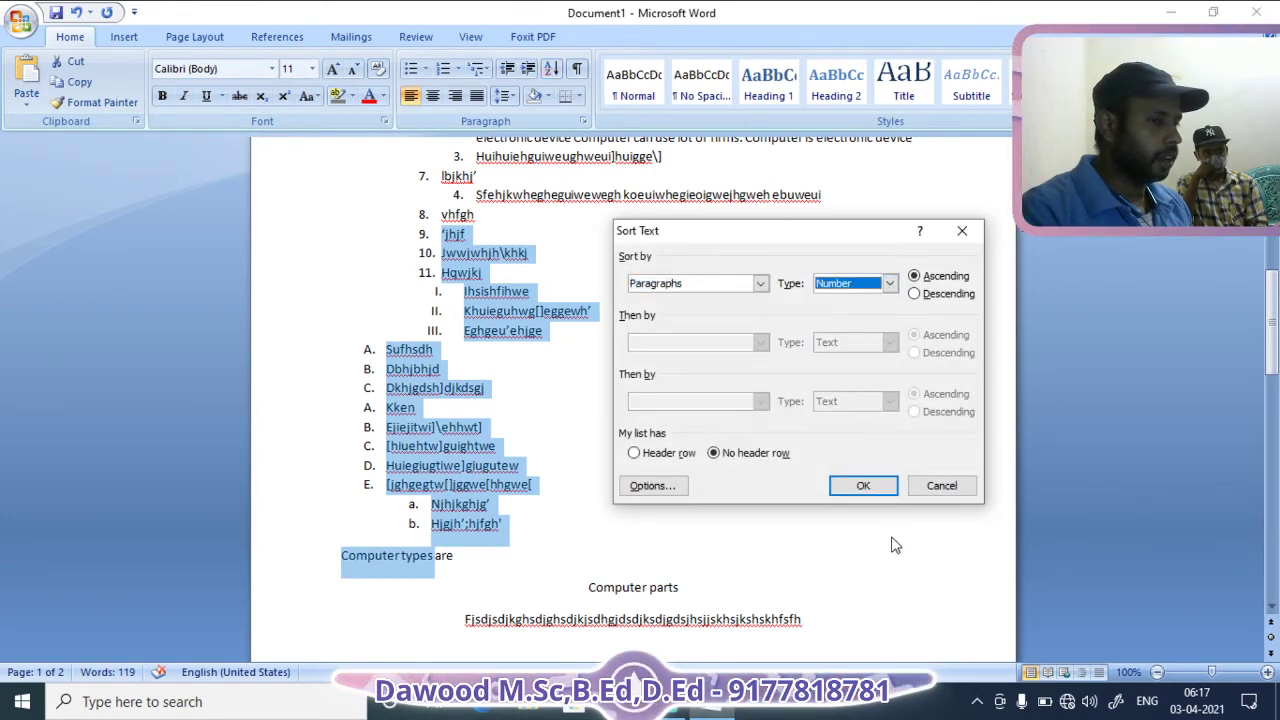
left_click(863, 485)
Re-sort the same selection in descending order
scroll(629, 408, "up", 4)
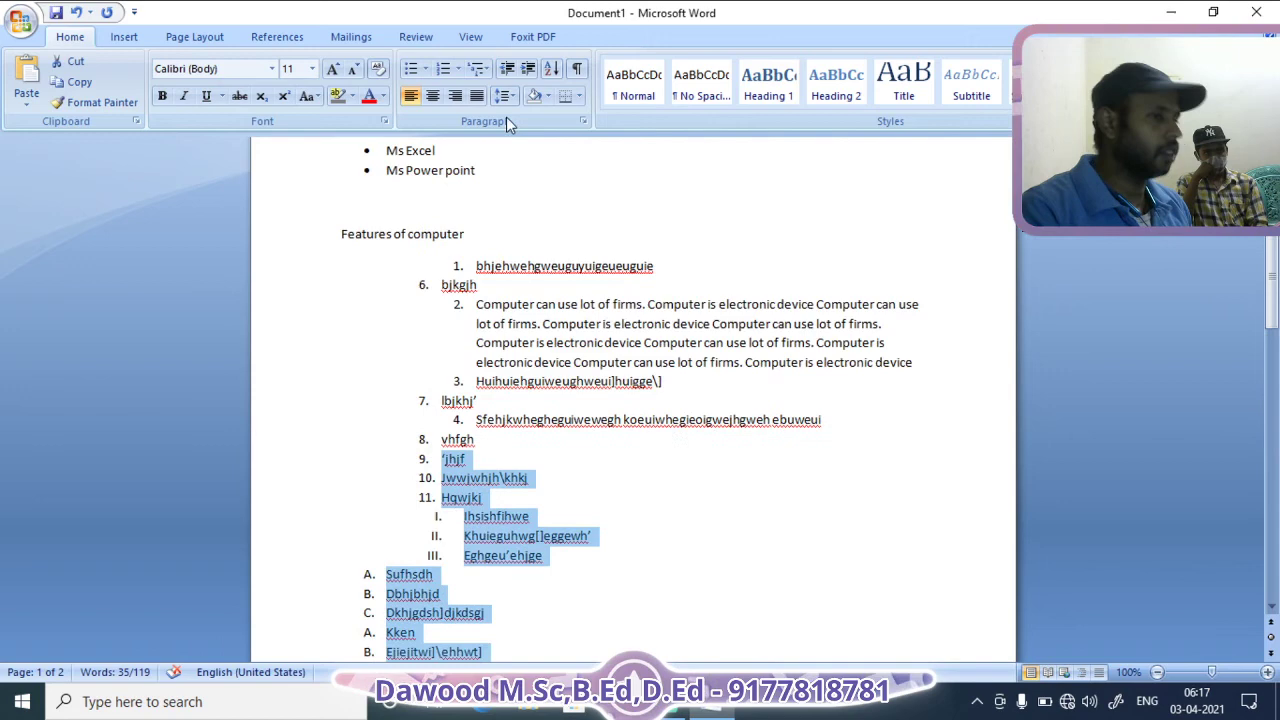
left_click(553, 76)
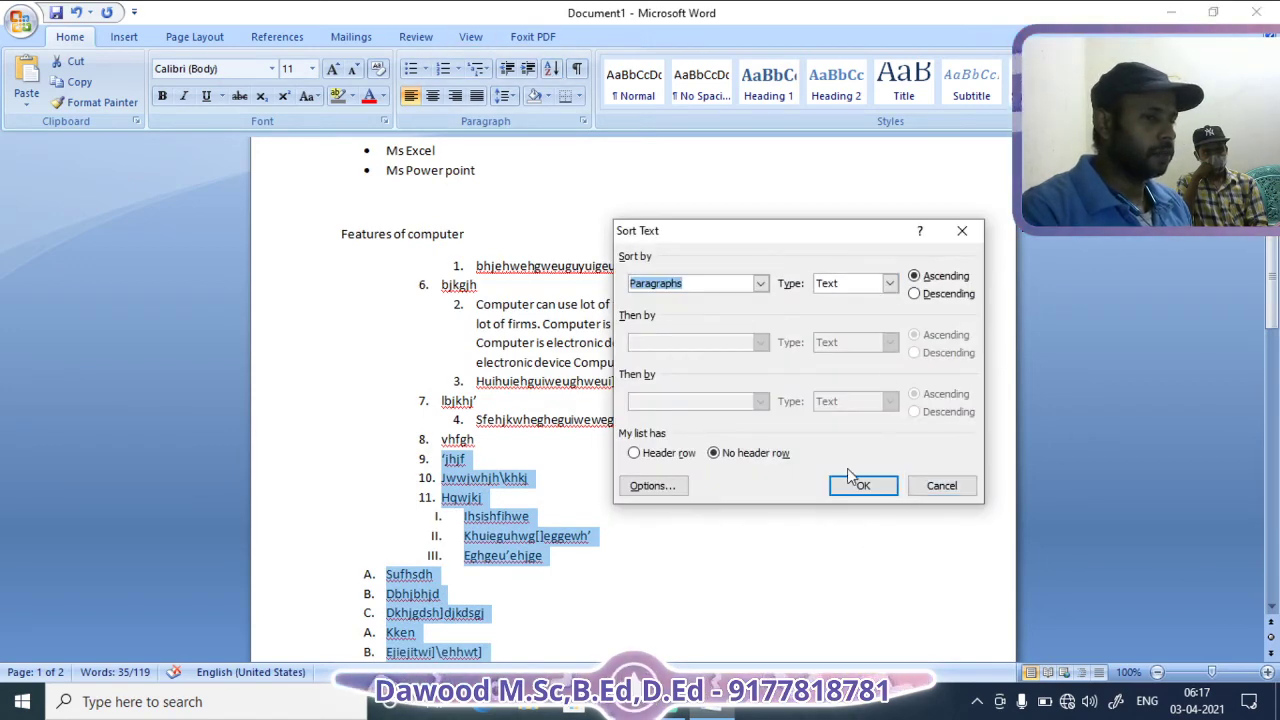
left_click(914, 294)
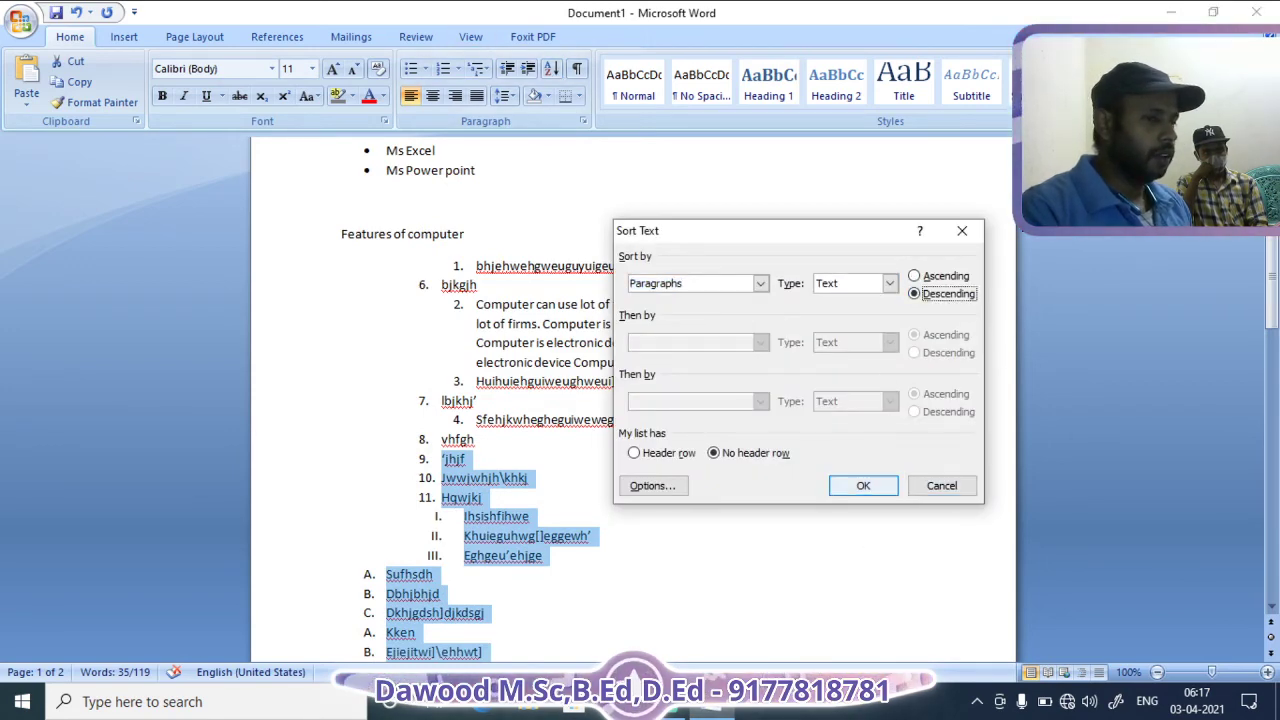
left_click(857, 488)
scroll(608, 523, "down", 2)
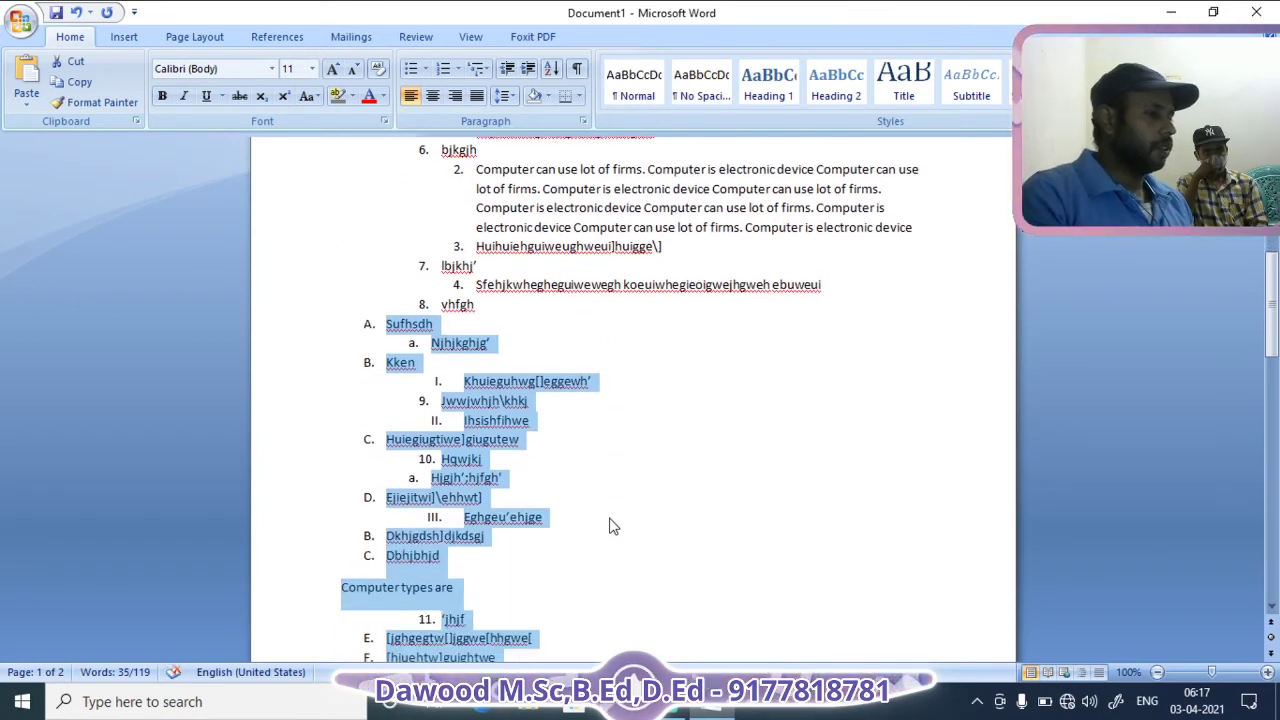
Review the descending-sorted lower list, then turn on Show/Hide ¶ to reveal paragraph and tab marks
scroll(608, 523, "down", 1)
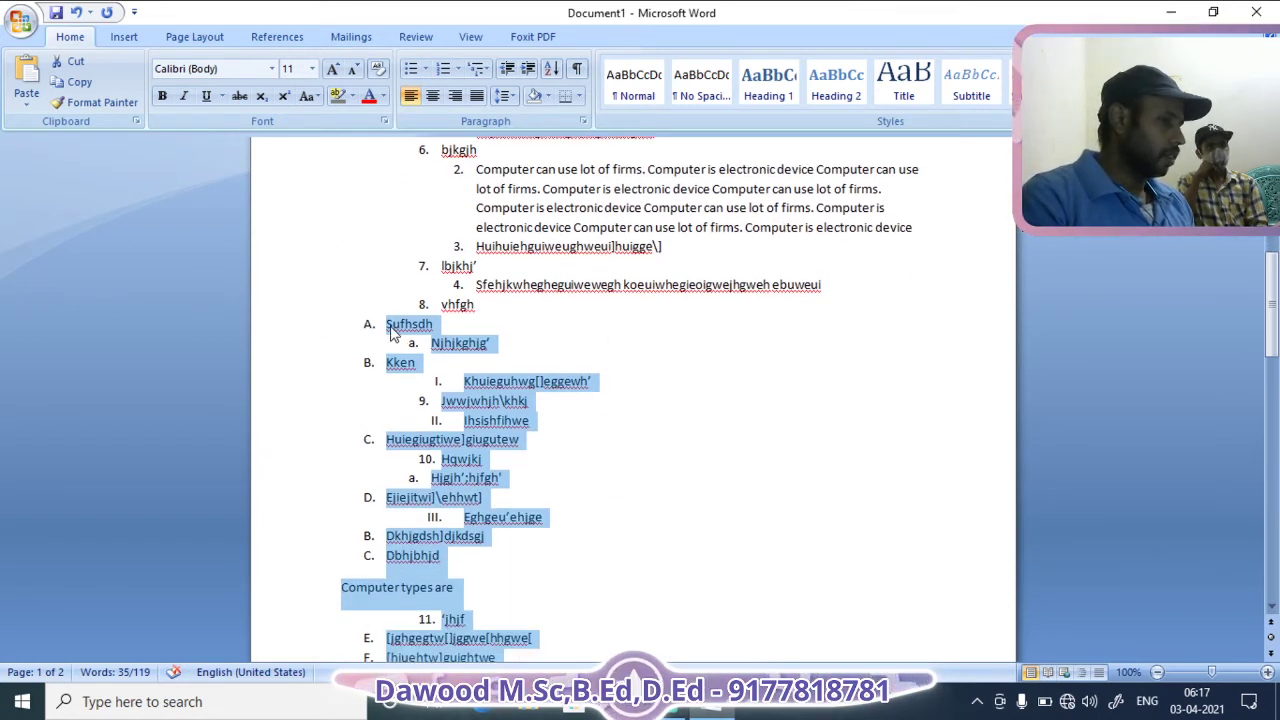
scroll(444, 520, "down", 1)
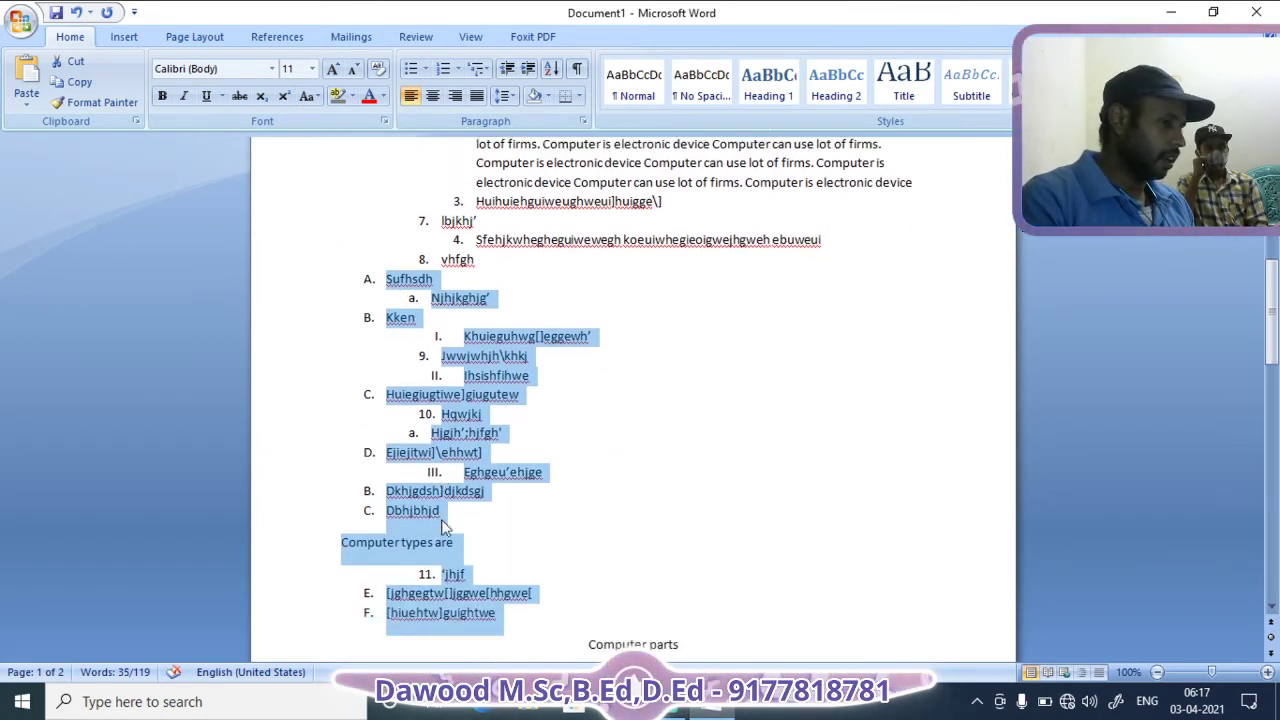
scroll(450, 535, "down", 3)
scroll(457, 550, "down", 3)
scroll(457, 550, "down", 4)
scroll(459, 546, "up", 2)
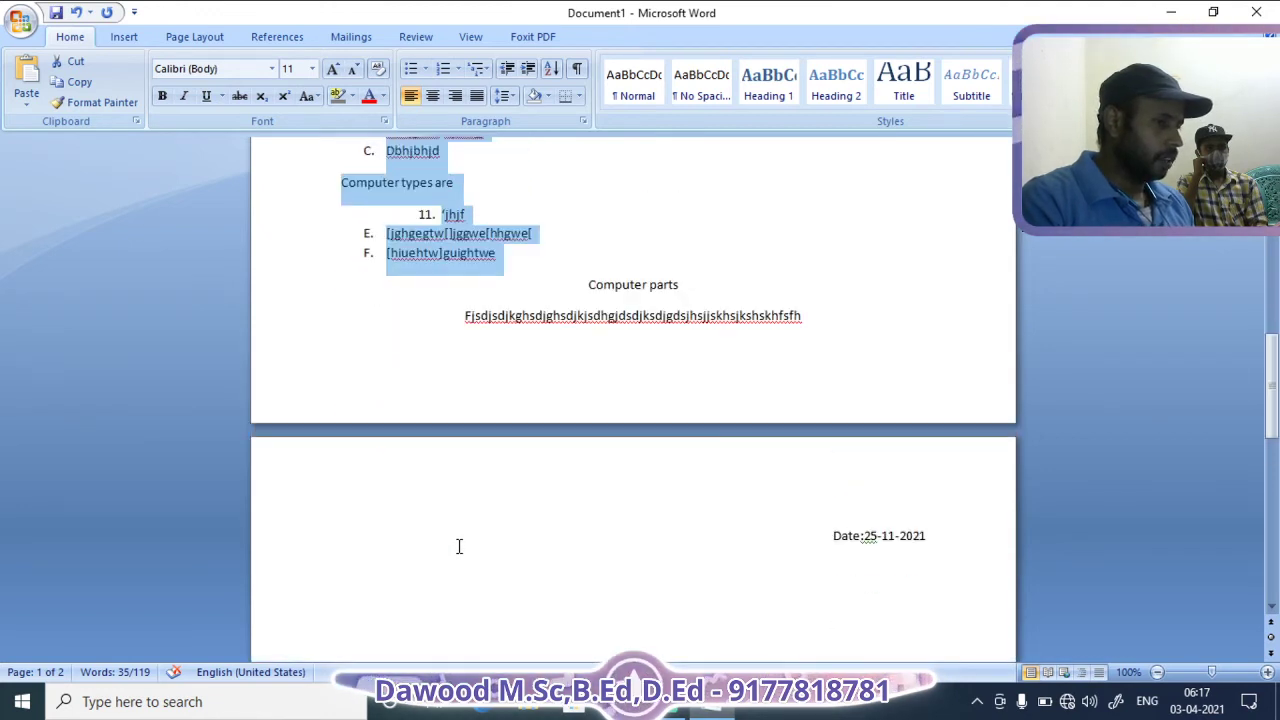
scroll(385, 282, "up", 1)
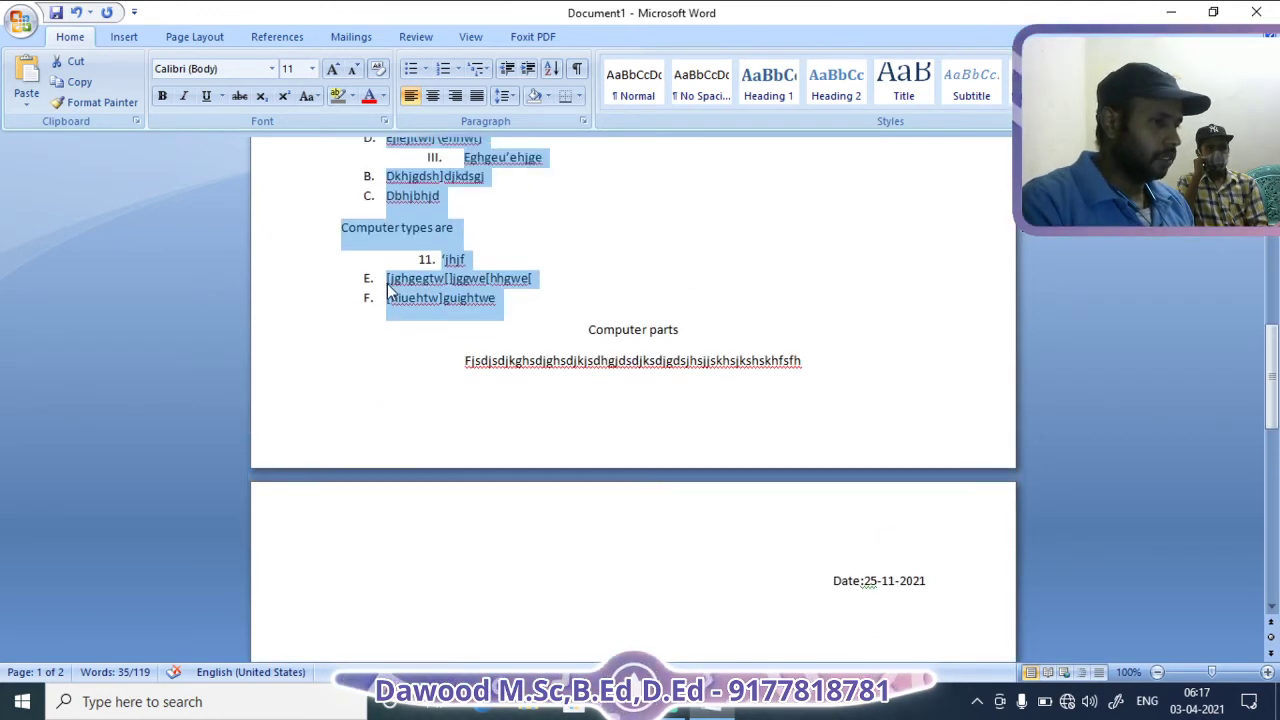
scroll(405, 200, "up", 1)
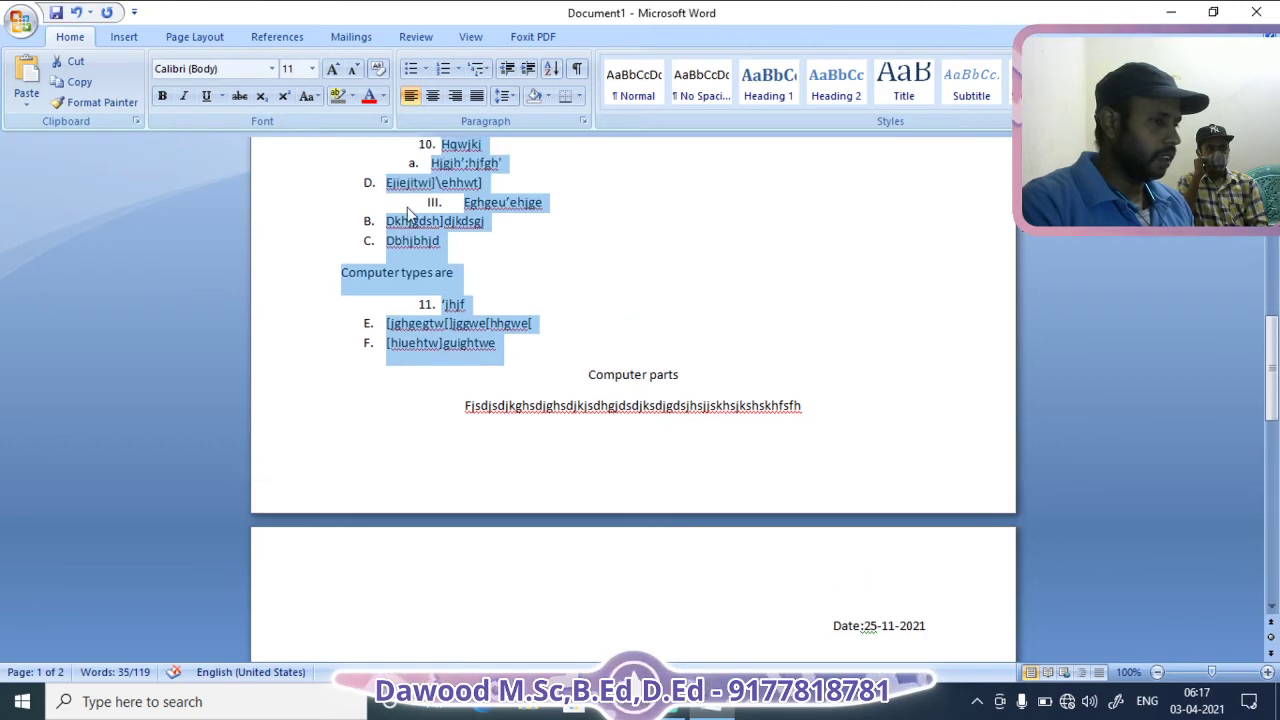
scroll(410, 214, "up", 1)
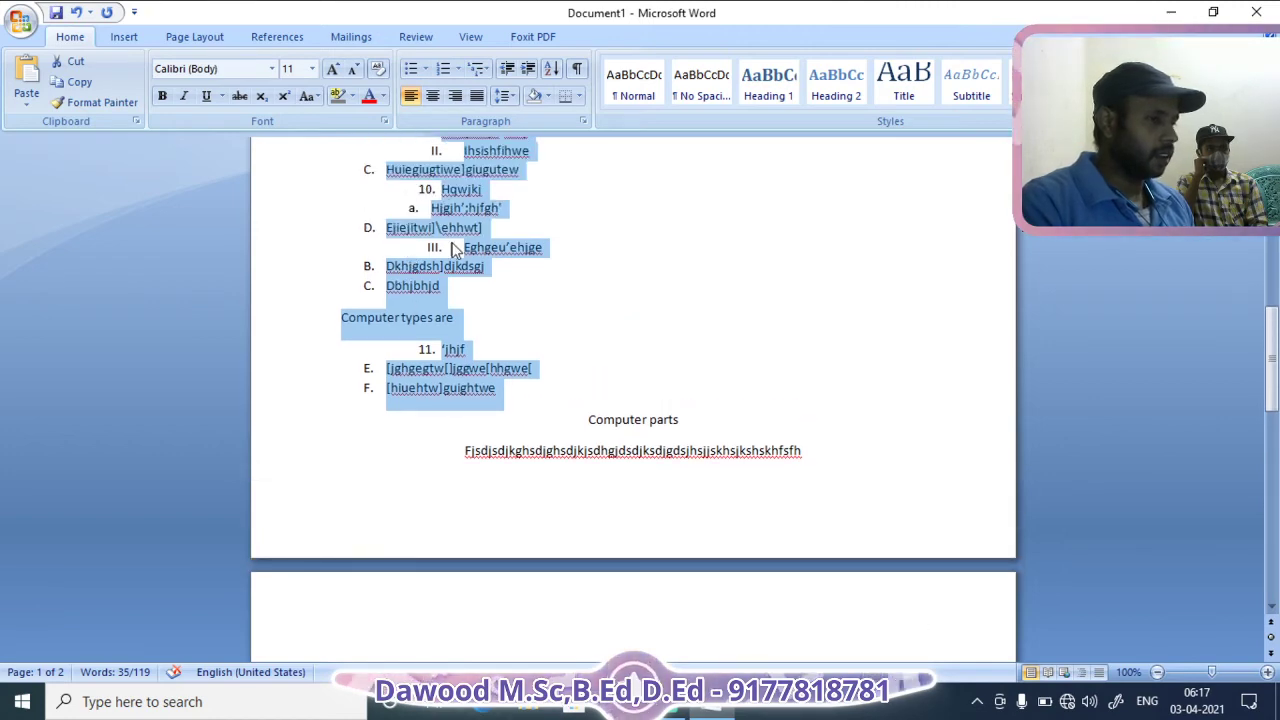
scroll(430, 262, "up", 3)
scroll(466, 407, "up", 3)
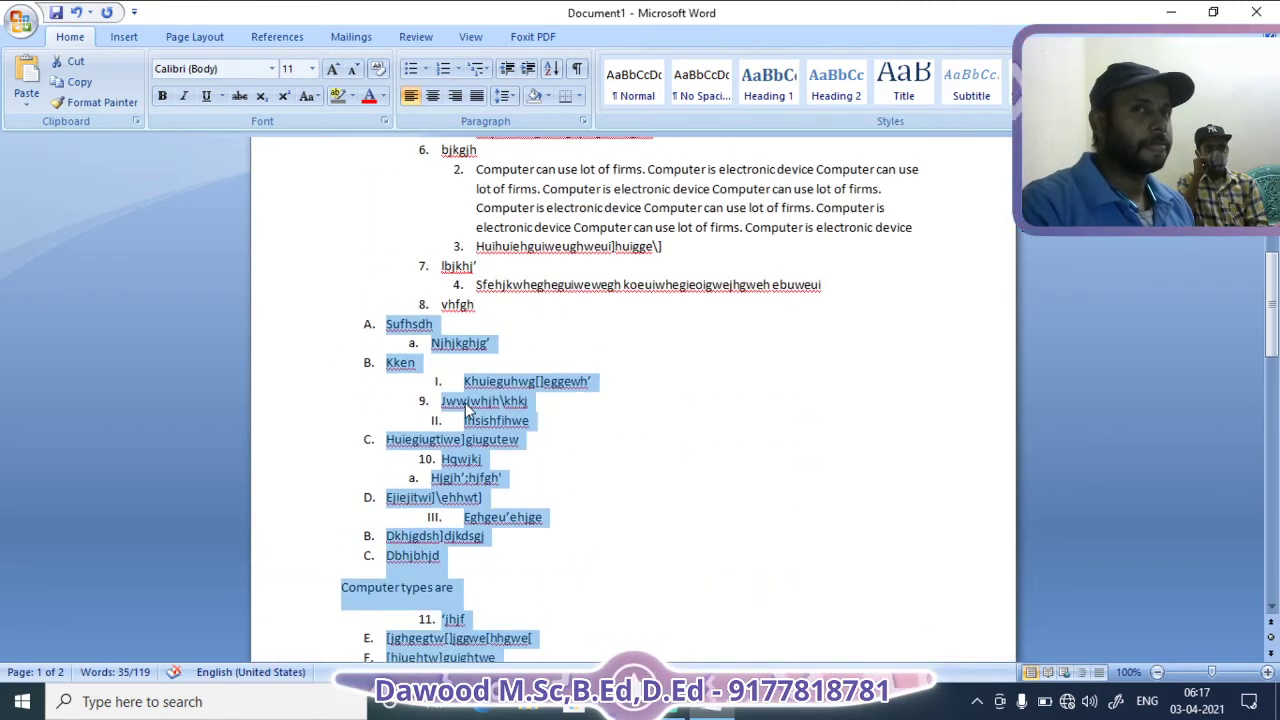
scroll(473, 416, "down", 2)
scroll(470, 420, "down", 1)
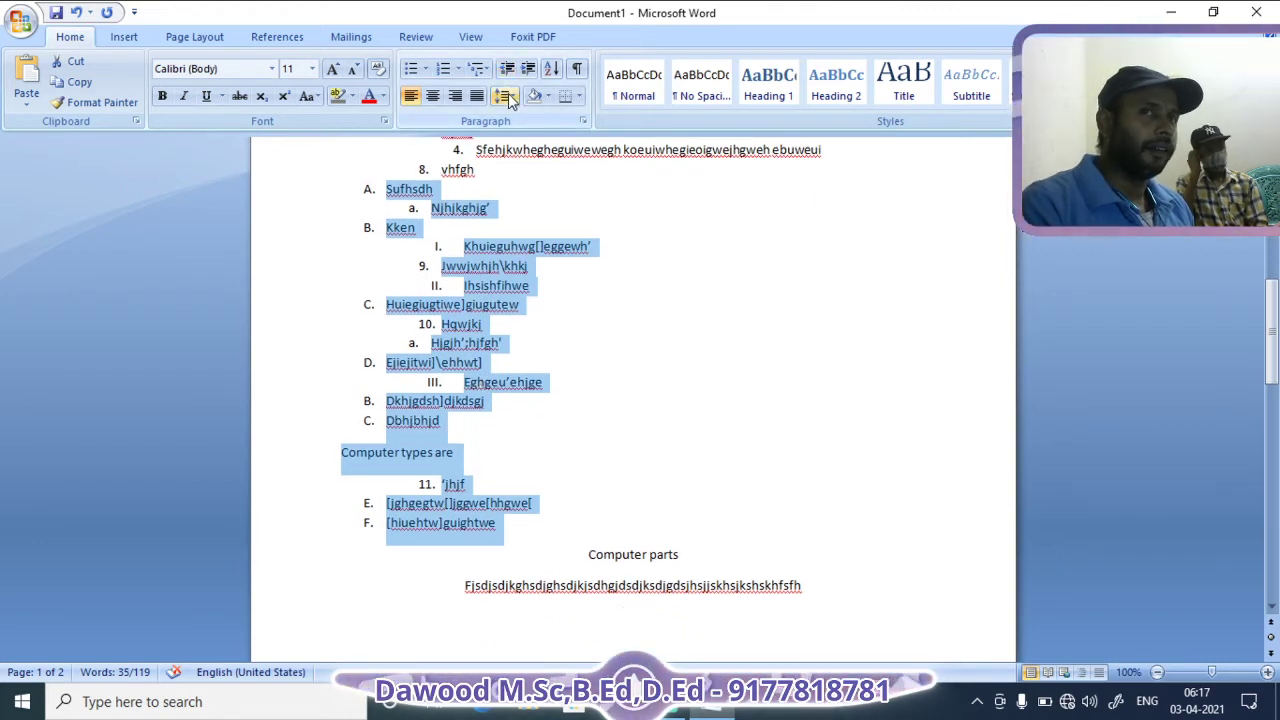
left_click(576, 80)
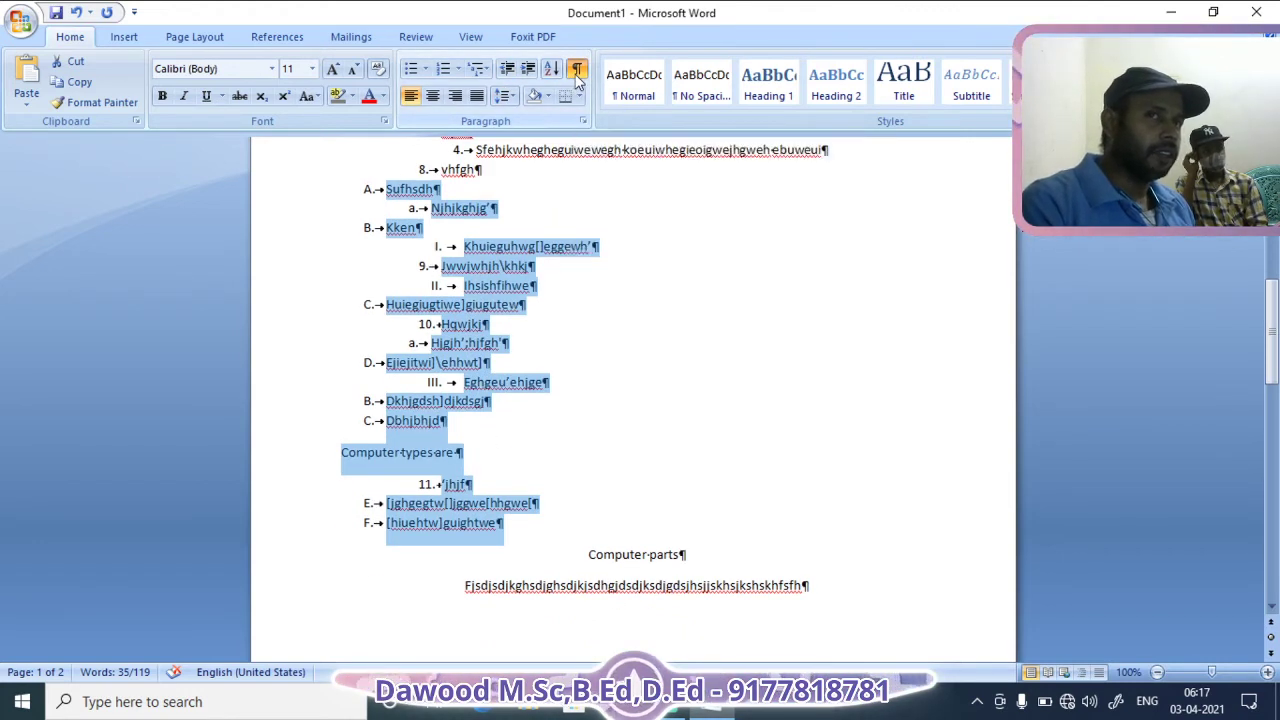
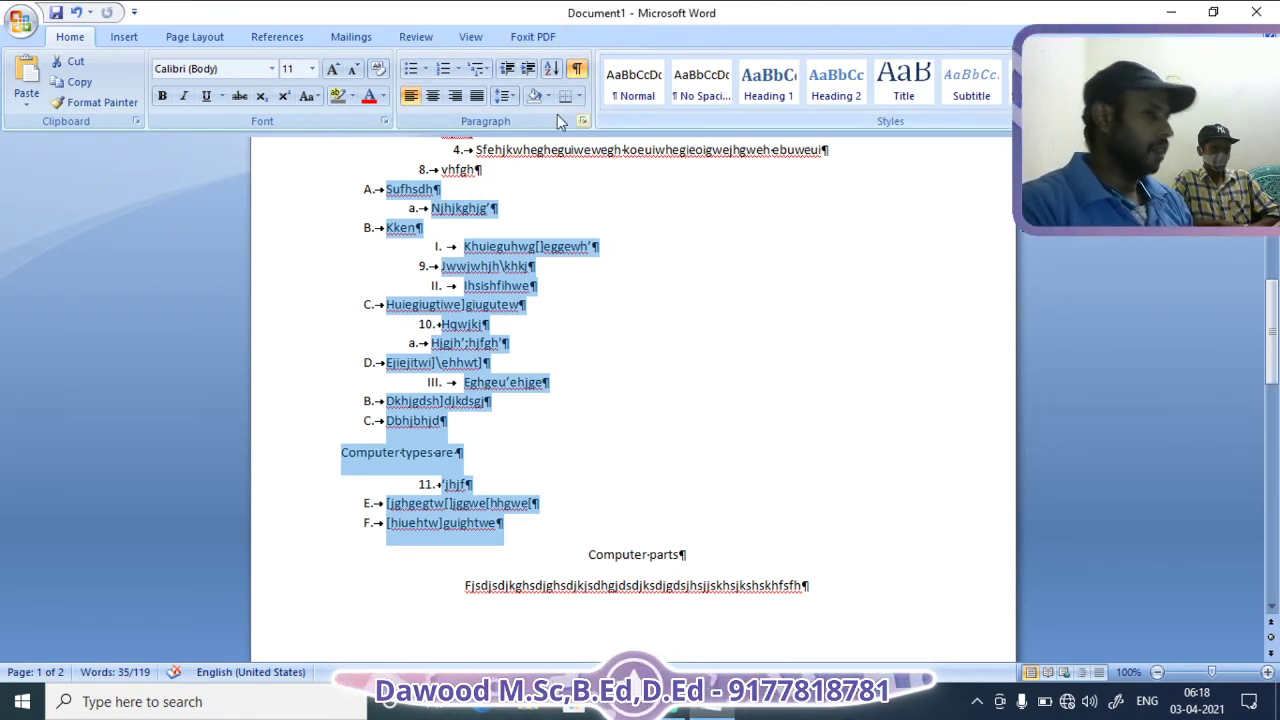
Justify the lettered outline list paragraphs after trying centred and right alignment
left_click(432, 98)
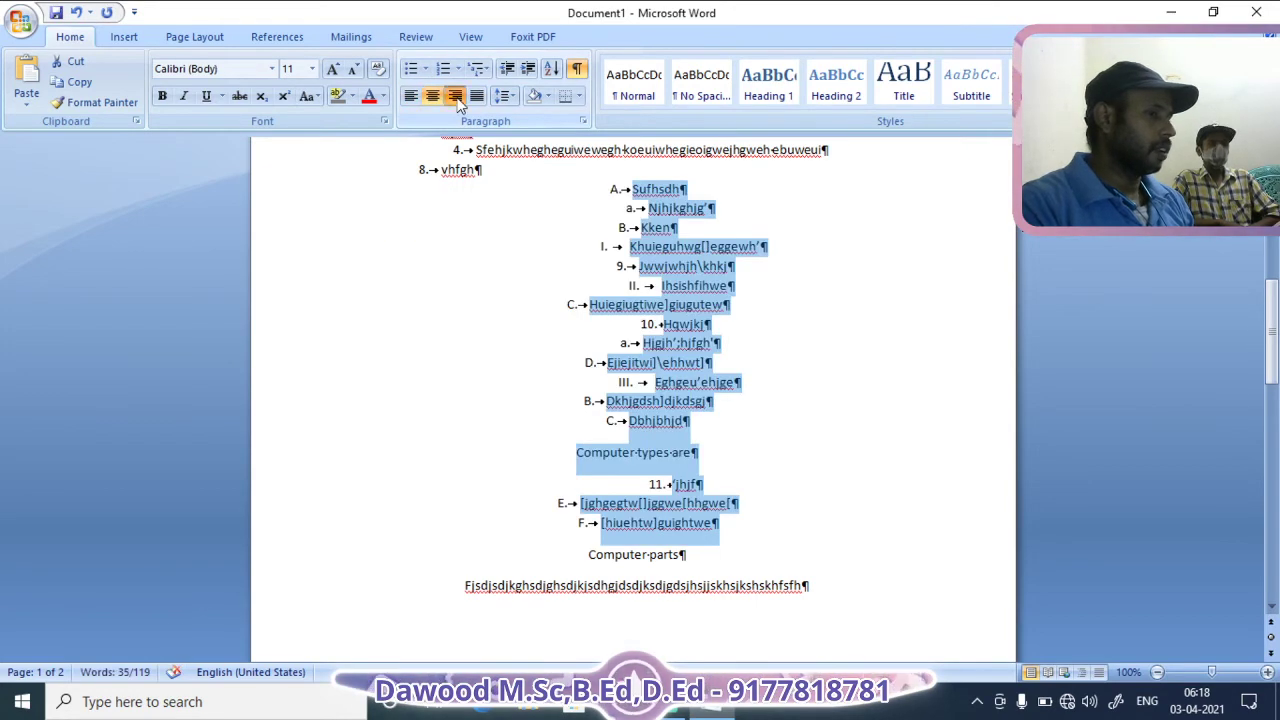
left_click(455, 98)
left_click(479, 100)
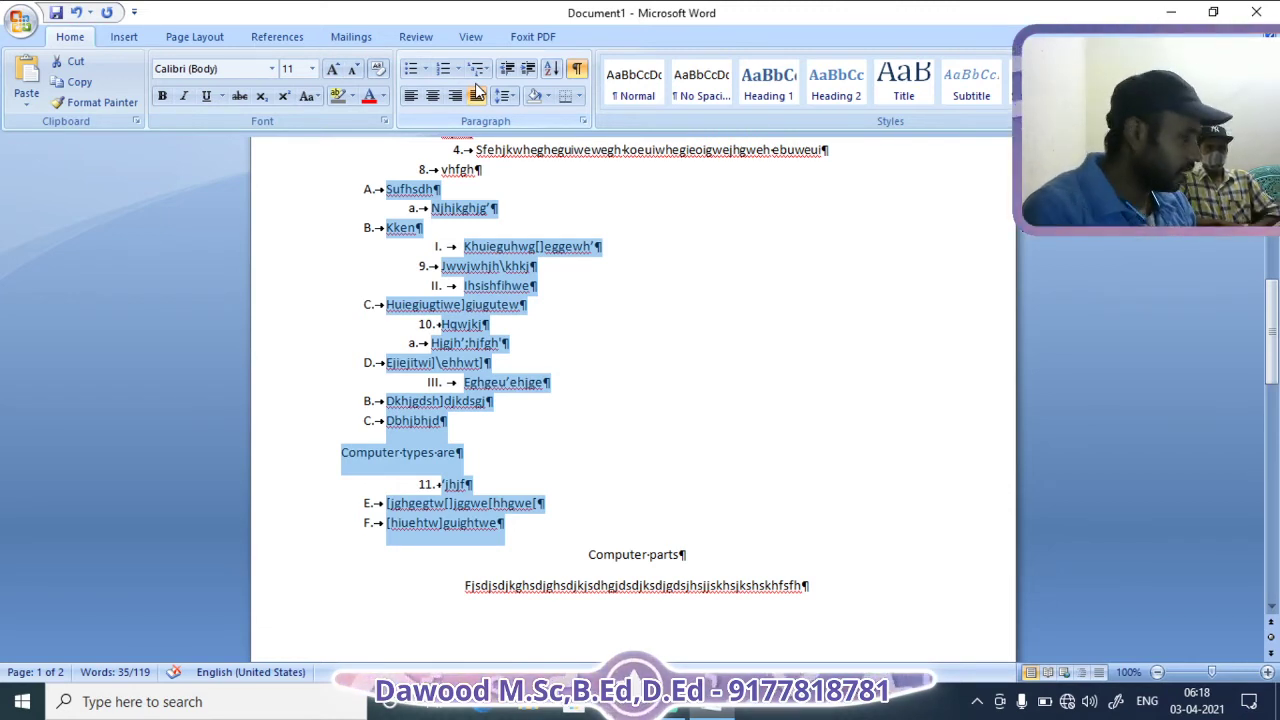
left_click(478, 91)
left_click(511, 99)
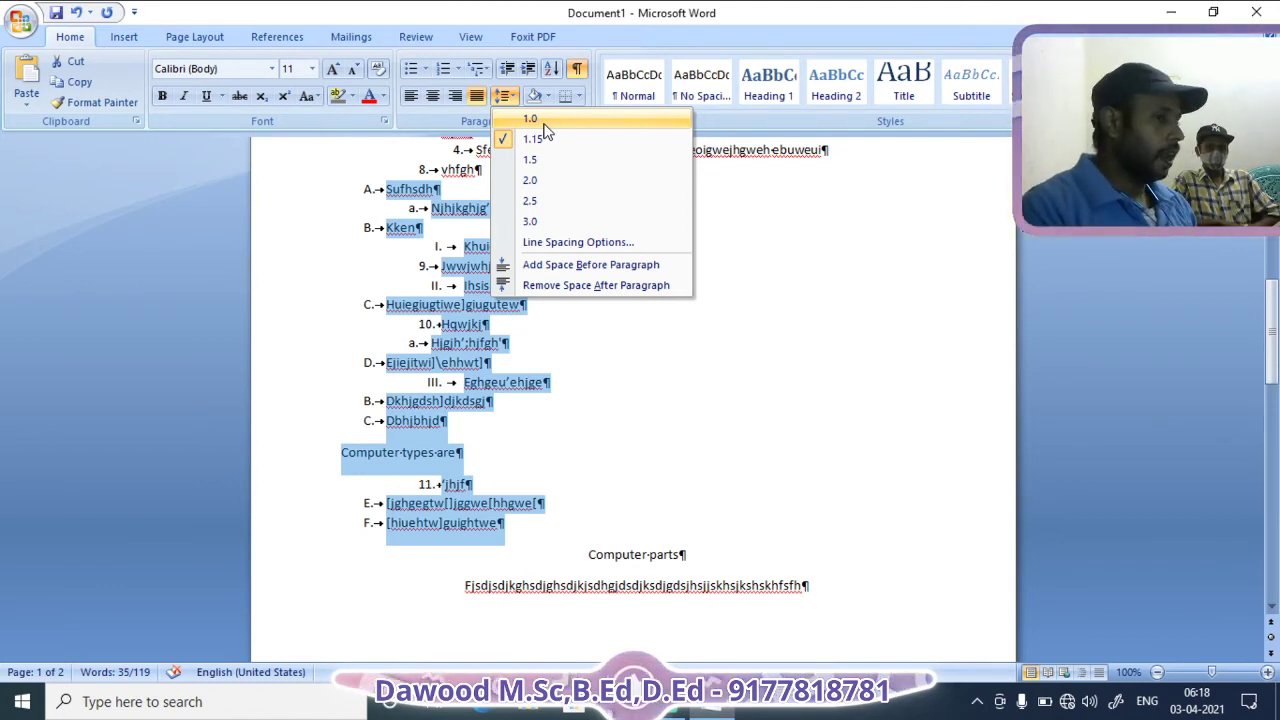
Set the outline list to 1.5 line spacing after briefly trying single spacing
left_click(544, 125)
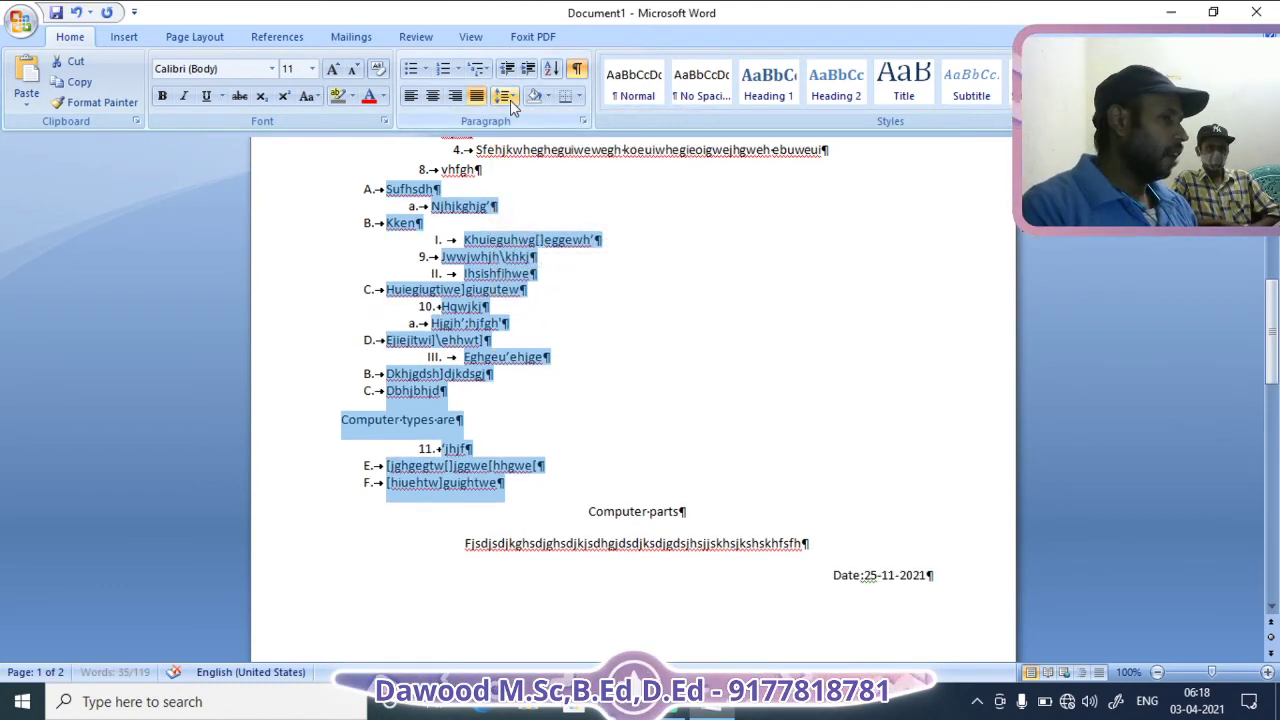
left_click(510, 100)
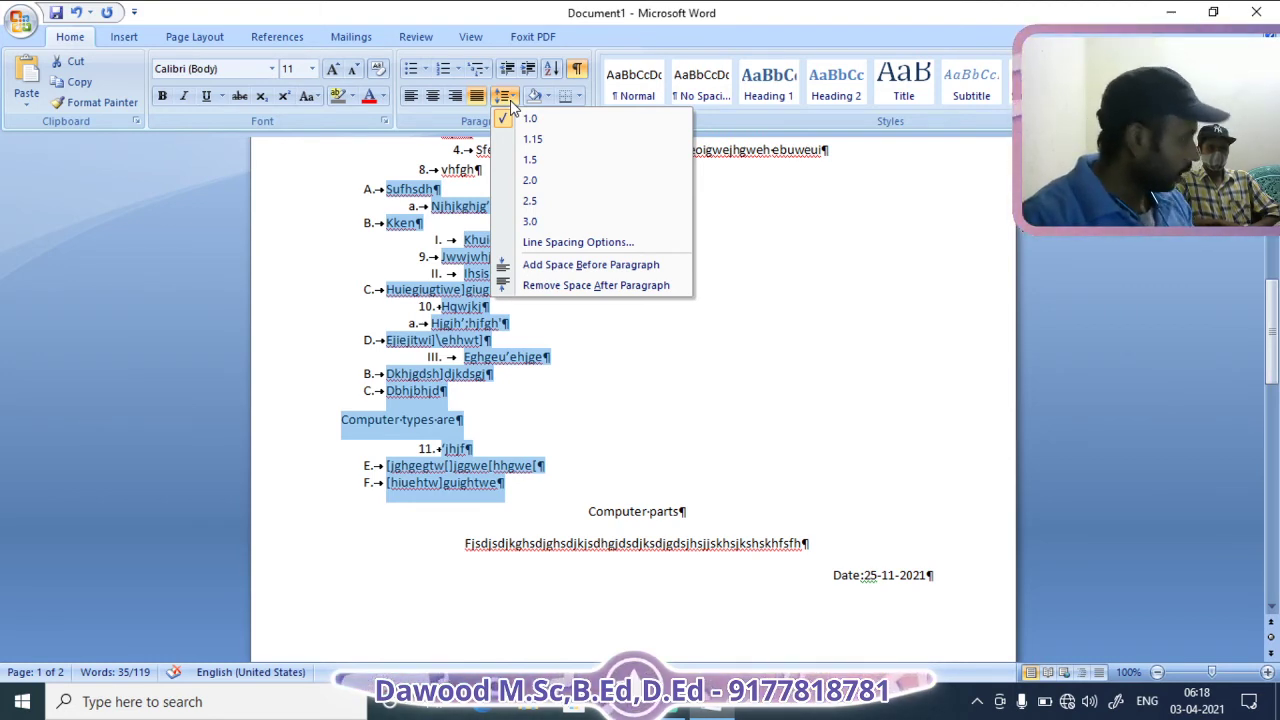
left_click(530, 160)
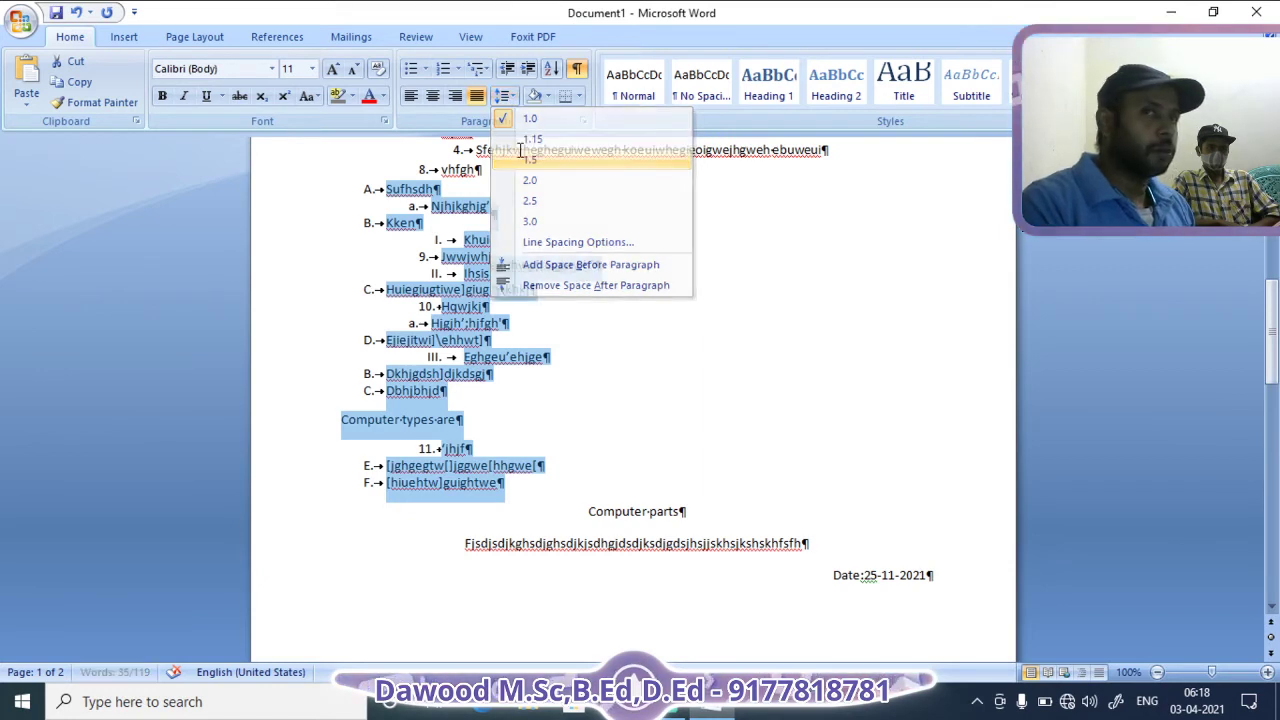
left_click(505, 96)
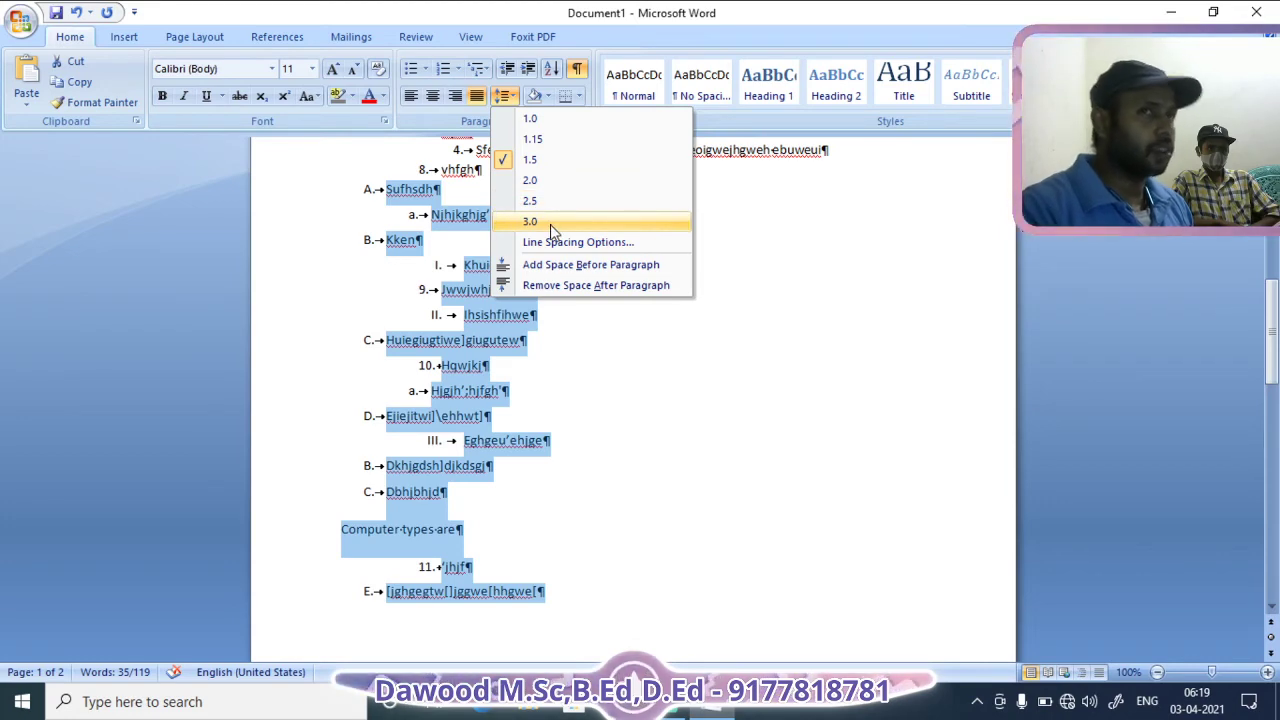
left_click(563, 246)
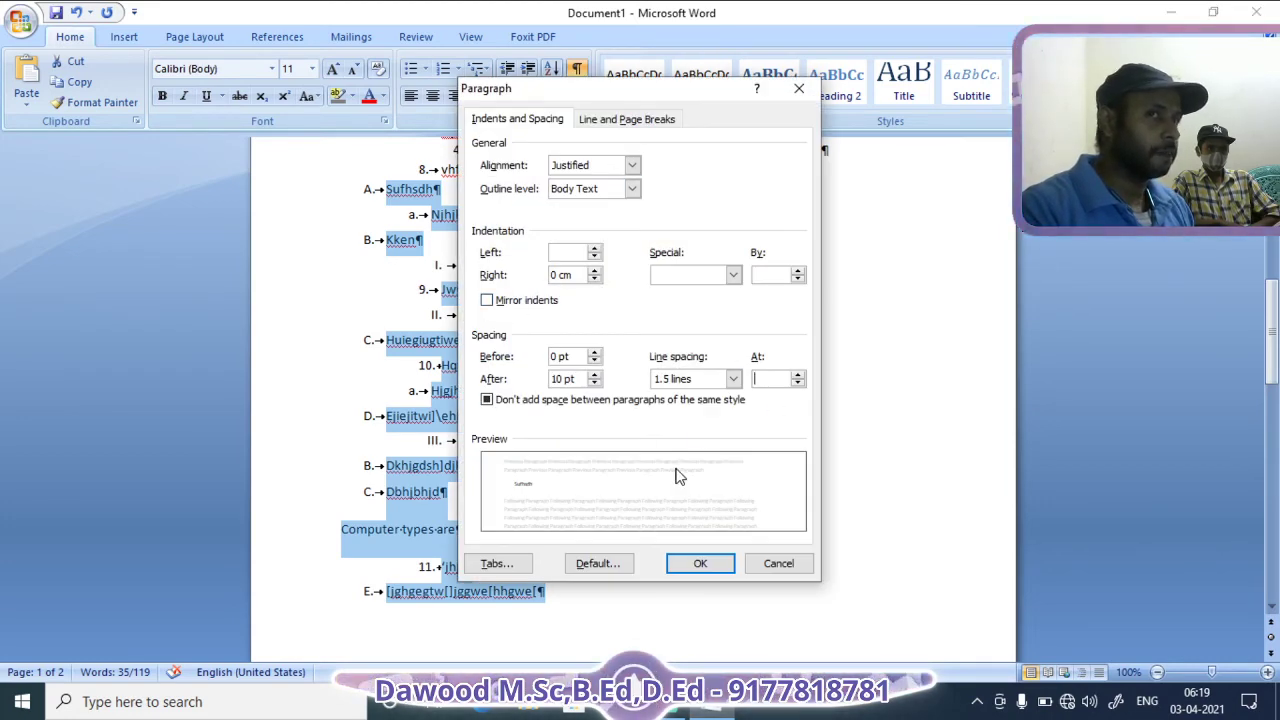
left_click(799, 88)
scroll(600, 371, "up", 8)
scroll(531, 410, "down", 3)
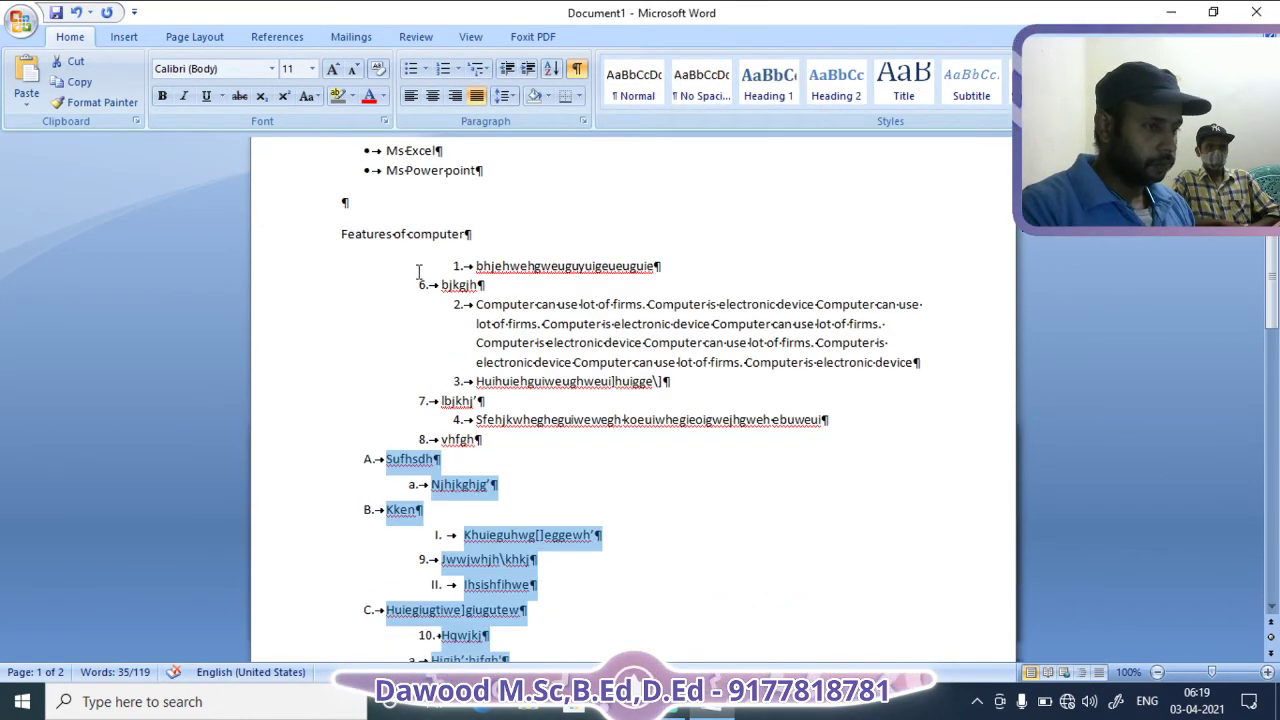
Select the Features of computer list, hide formatting marks, and try 3.0 line spacing
left_click_drag(419, 272, 586, 437)
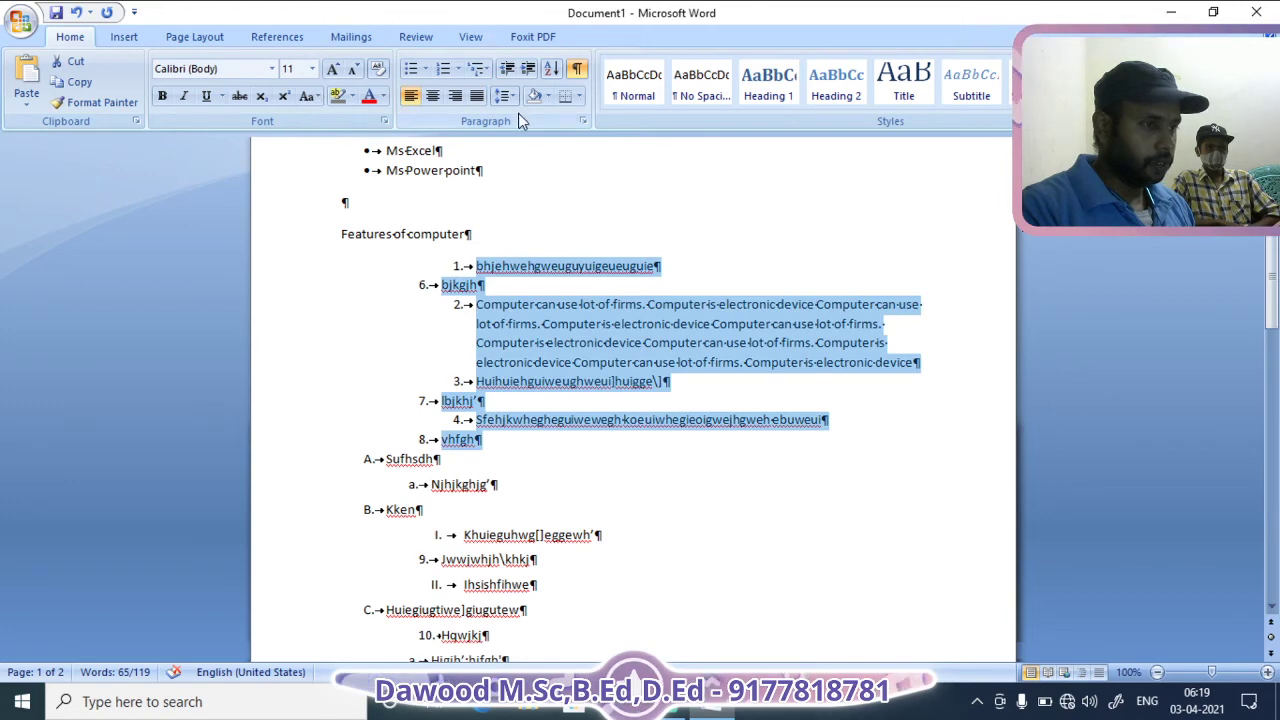
left_click(577, 68)
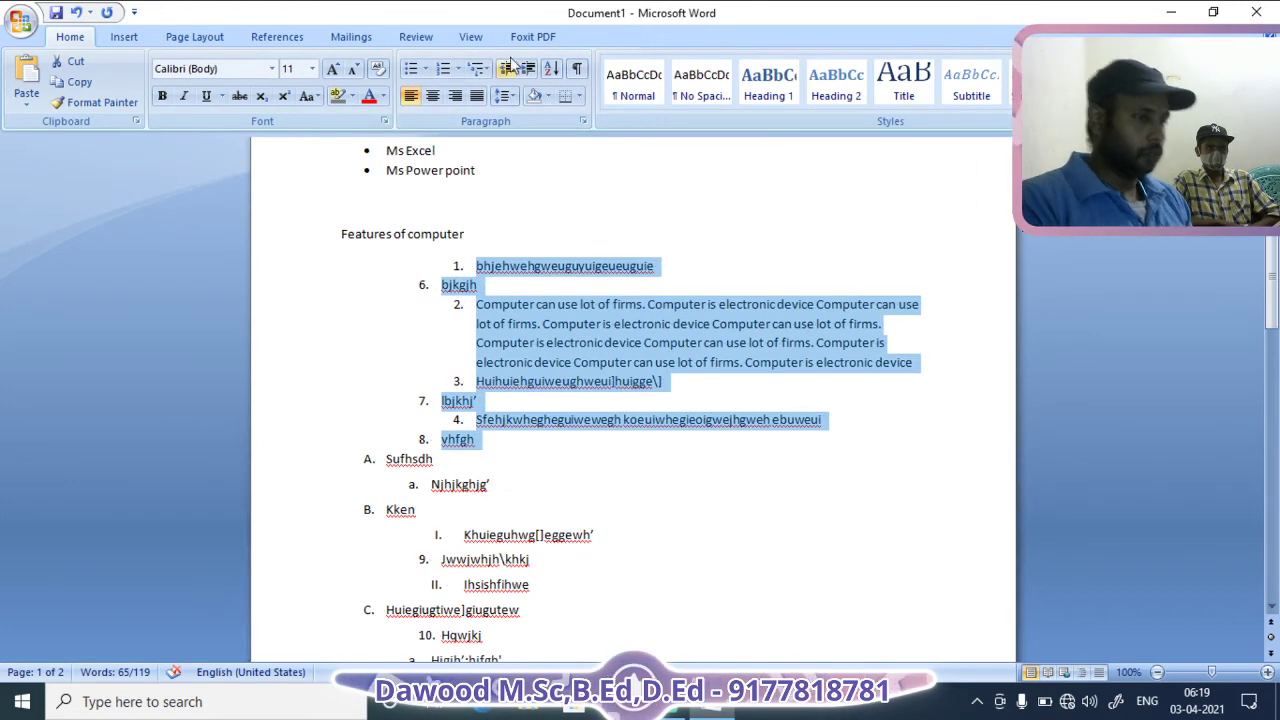
left_click(505, 96)
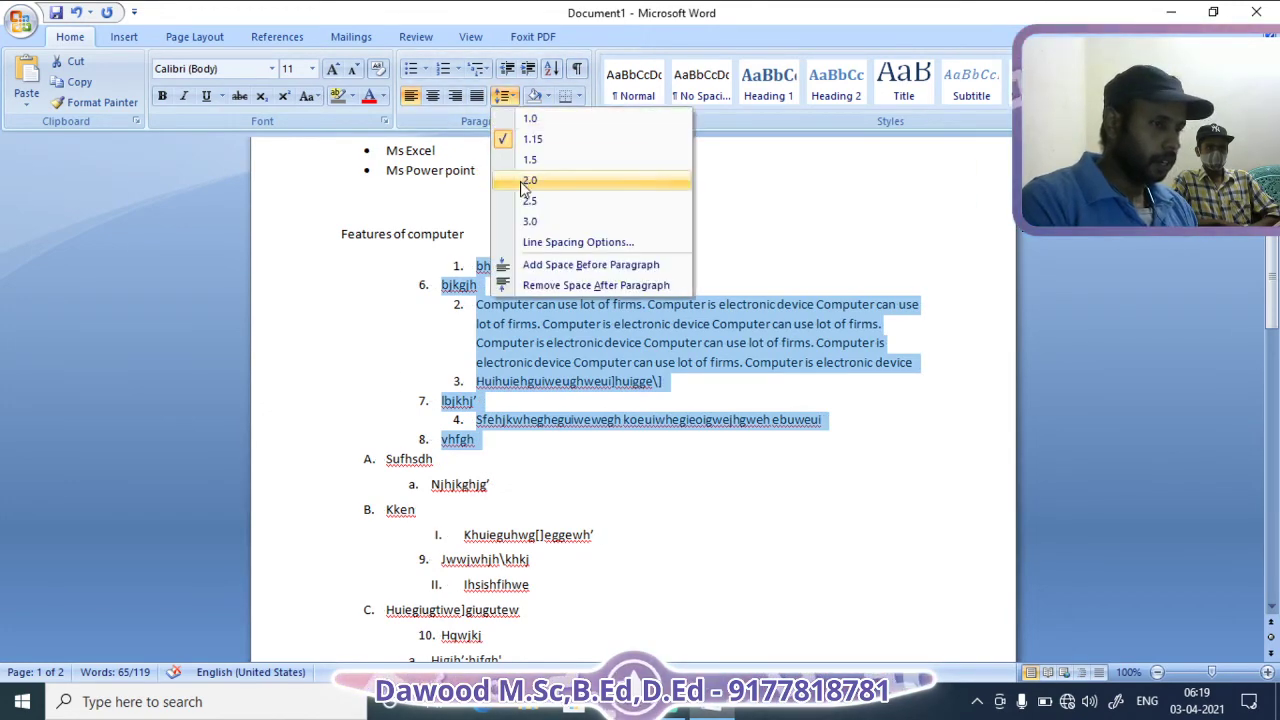
left_click(528, 222)
scroll(821, 371, "down", 3)
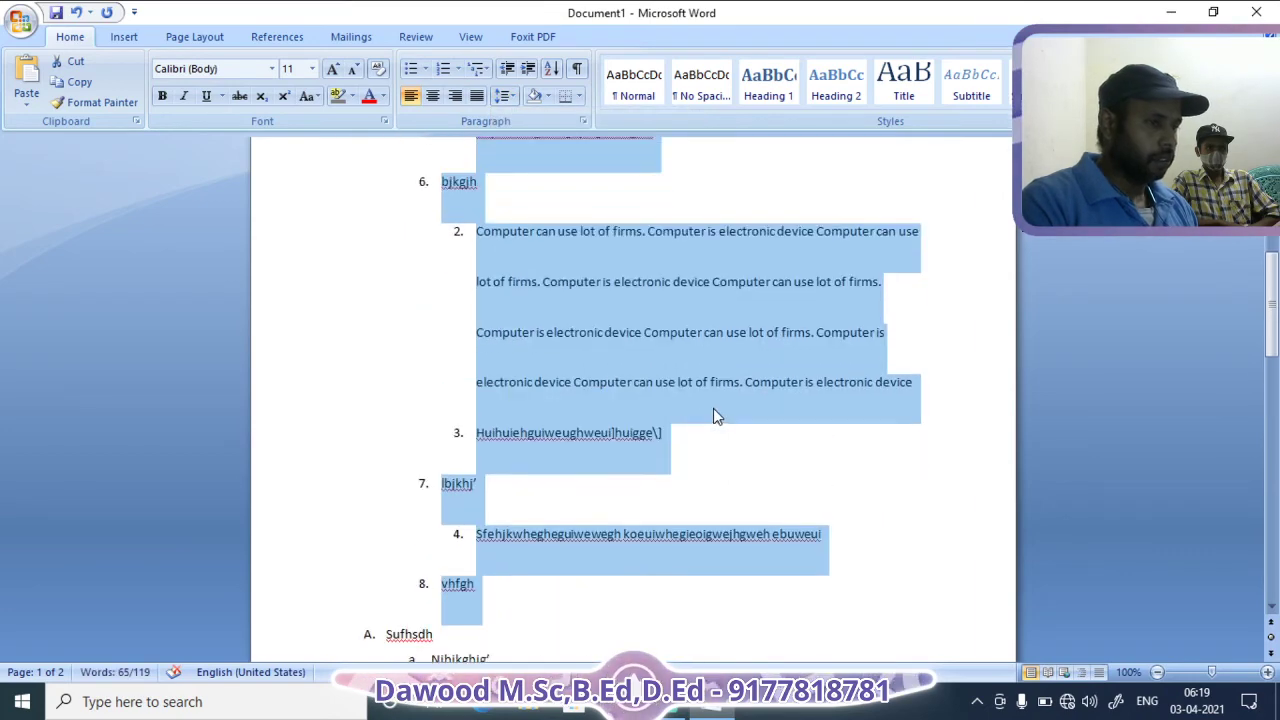
Set the list text to 12 pt after trying 36 pt
left_click(312, 68)
left_click(296, 298)
scroll(637, 355, "down", 1)
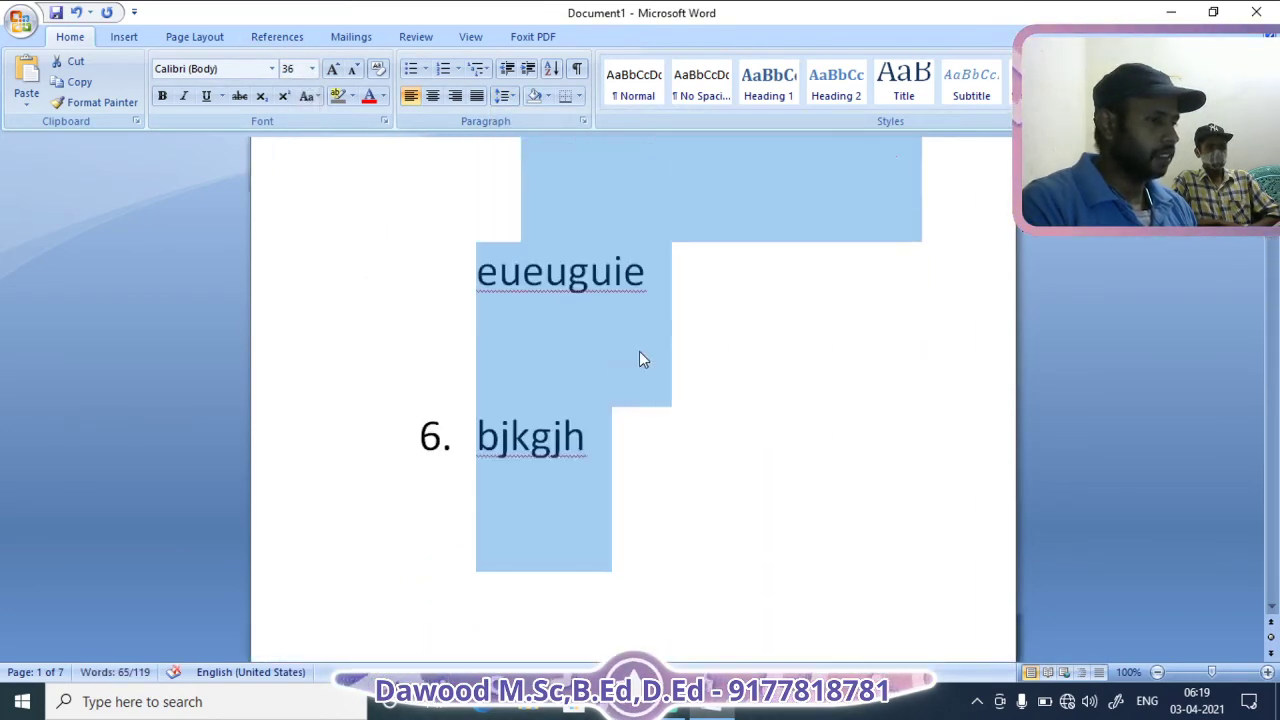
scroll(639, 351, "up", 2)
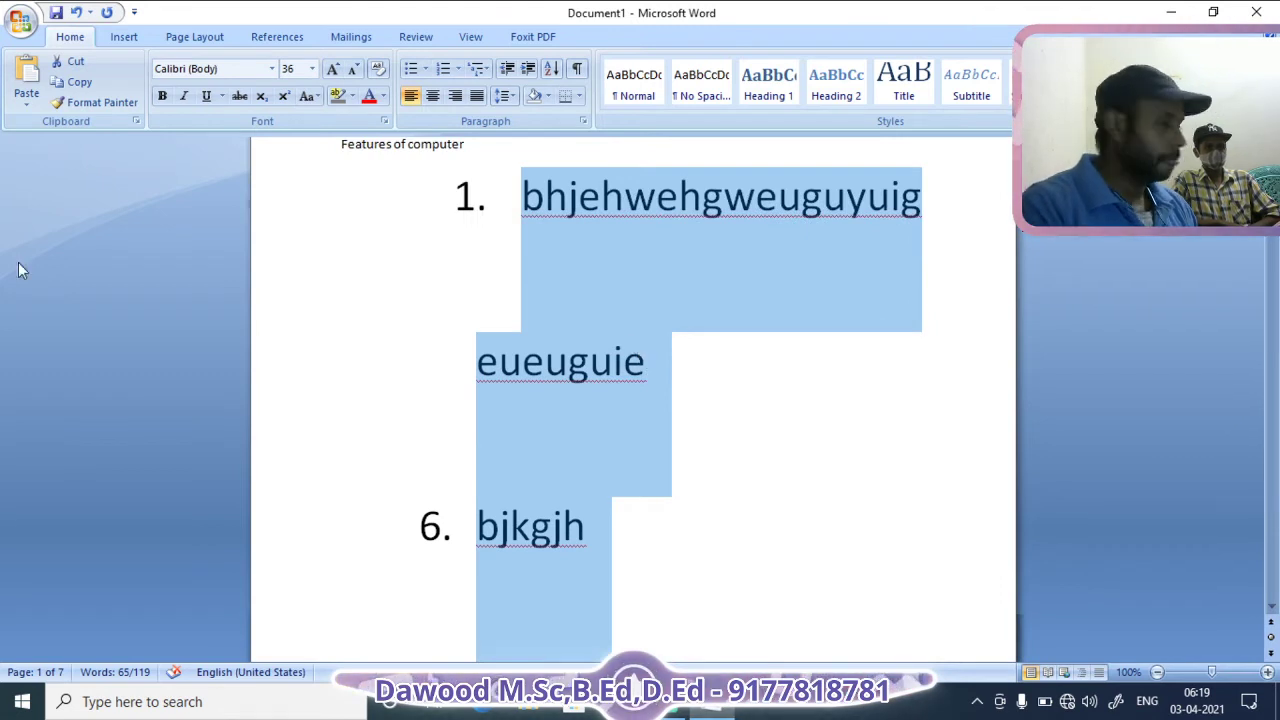
left_click(312, 68)
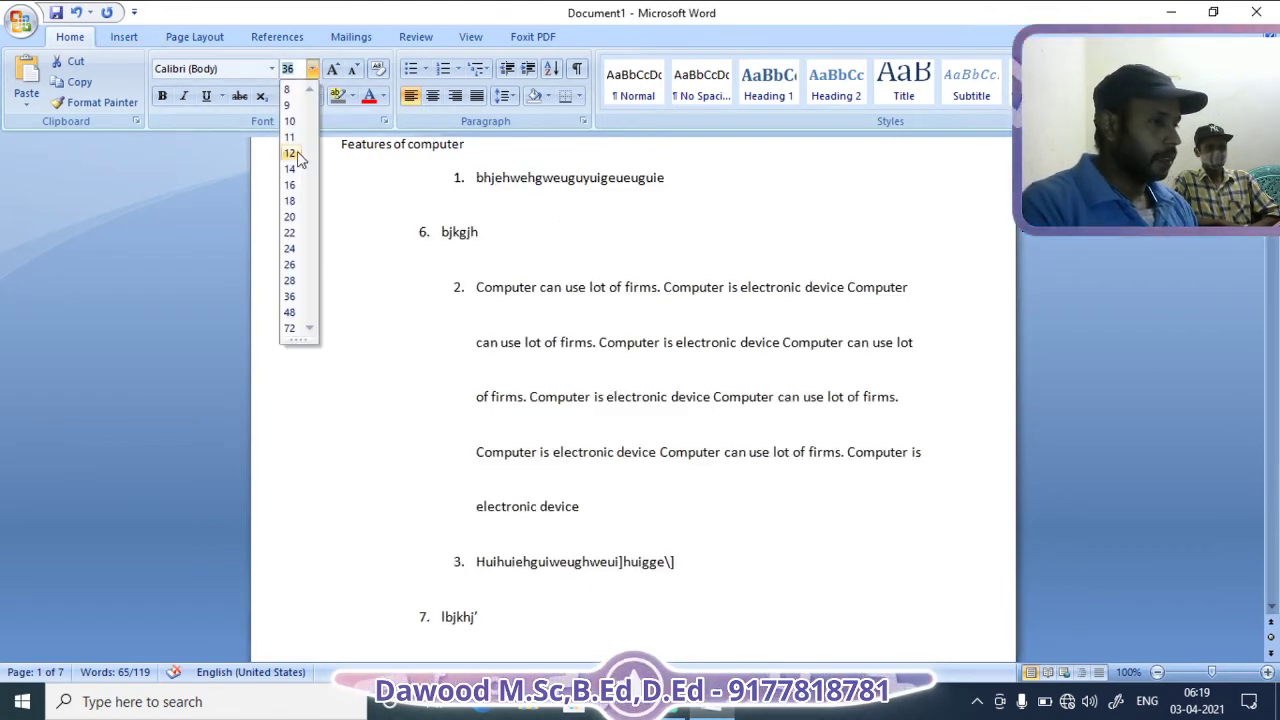
left_click(297, 151)
scroll(460, 197, "up", 2)
Give the numbered list 1.5 line spacing after resetting it to single spacing
left_click(508, 96)
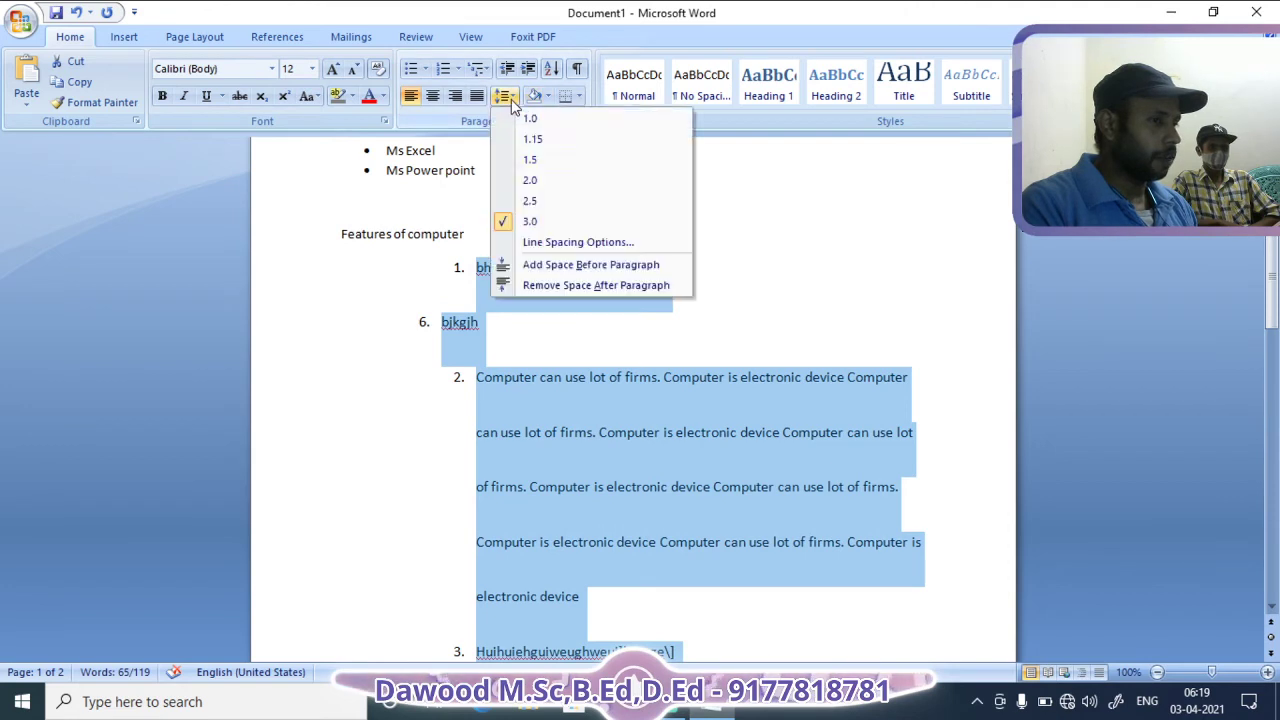
left_click(532, 118)
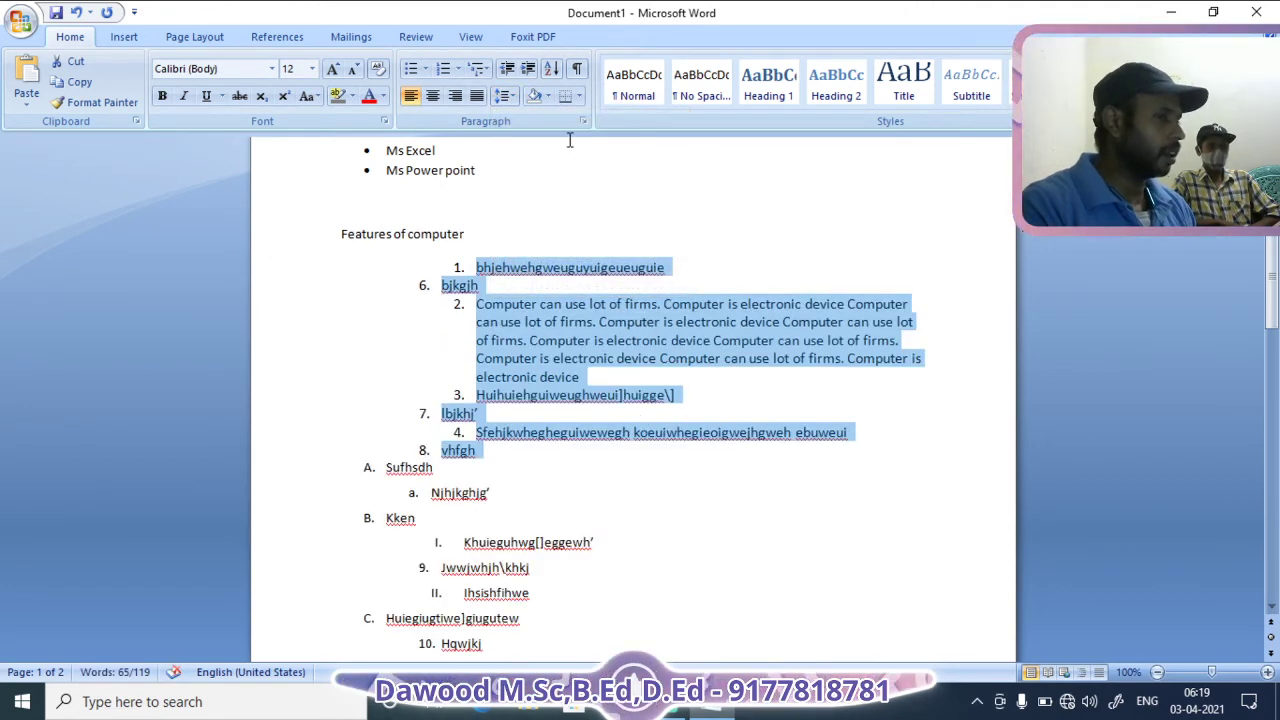
left_click(512, 95)
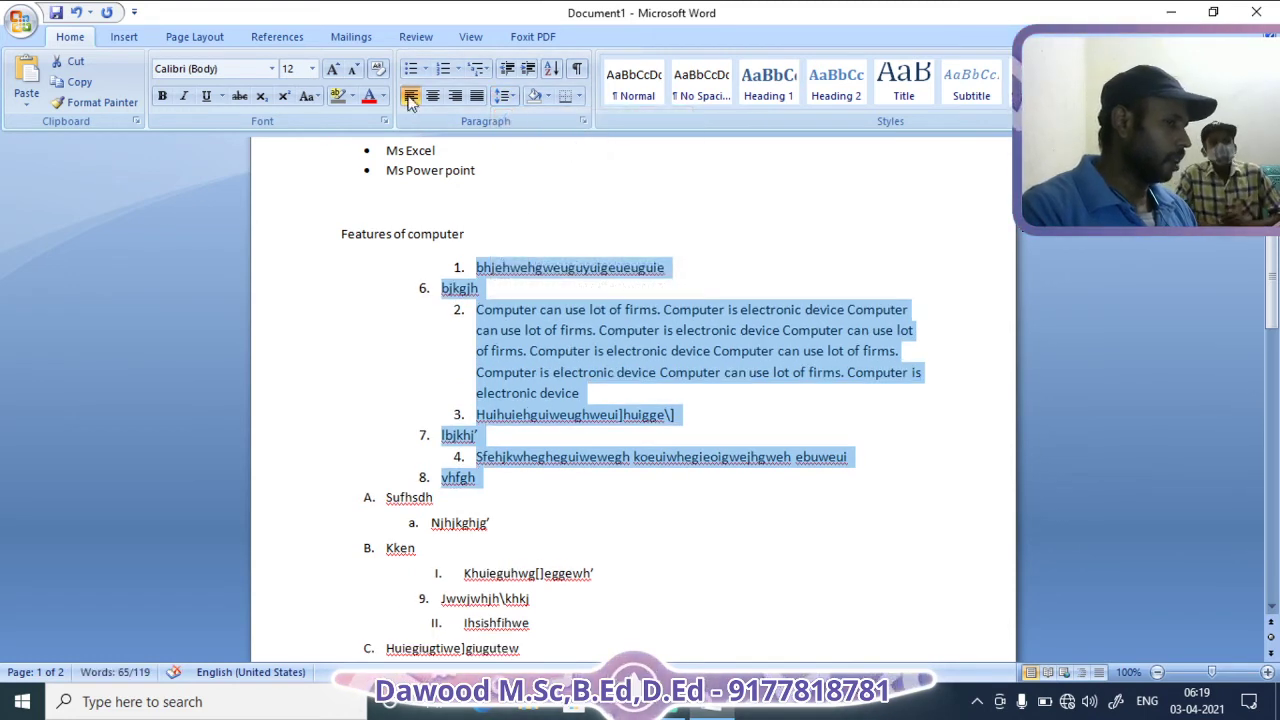
left_click(505, 96)
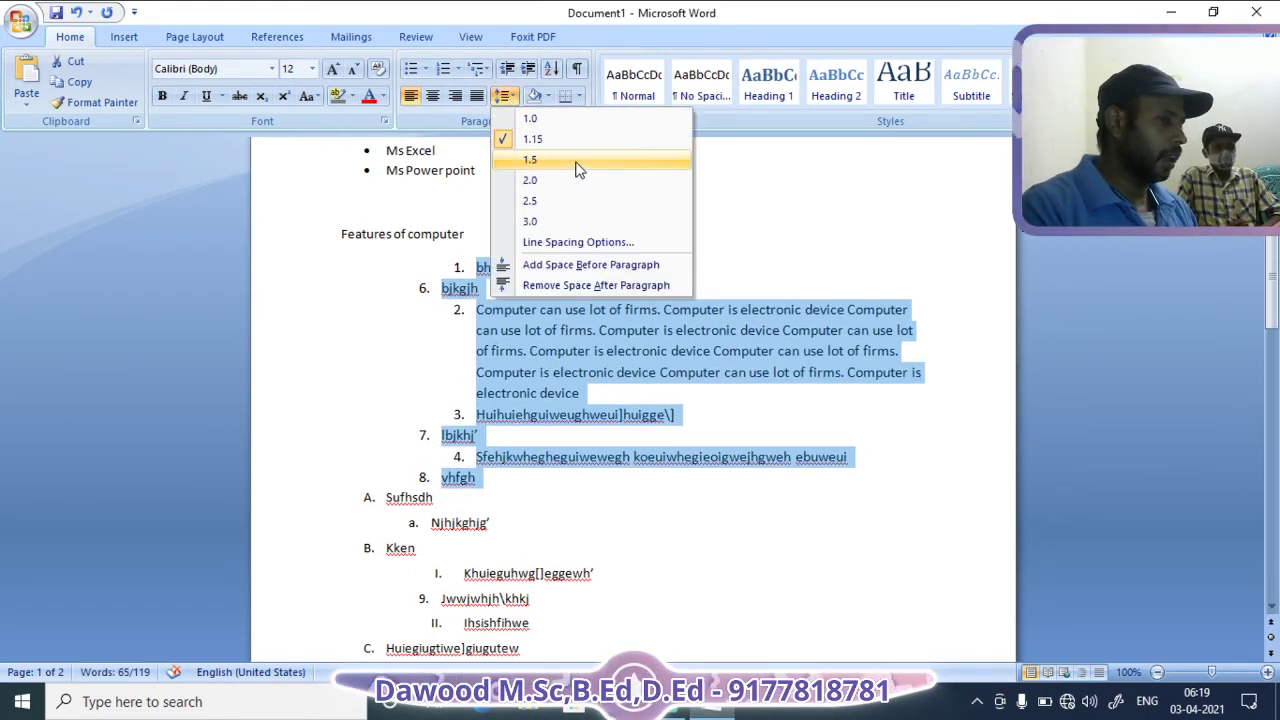
left_click(578, 162)
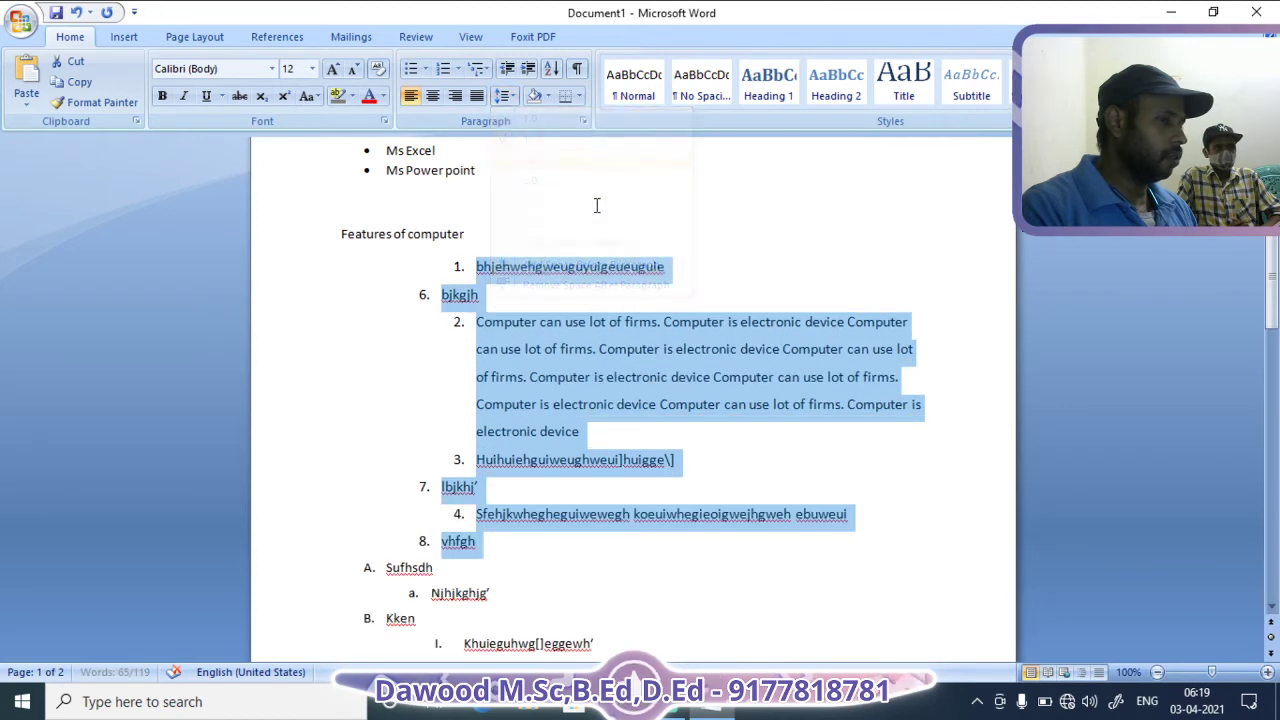
left_click(505, 96)
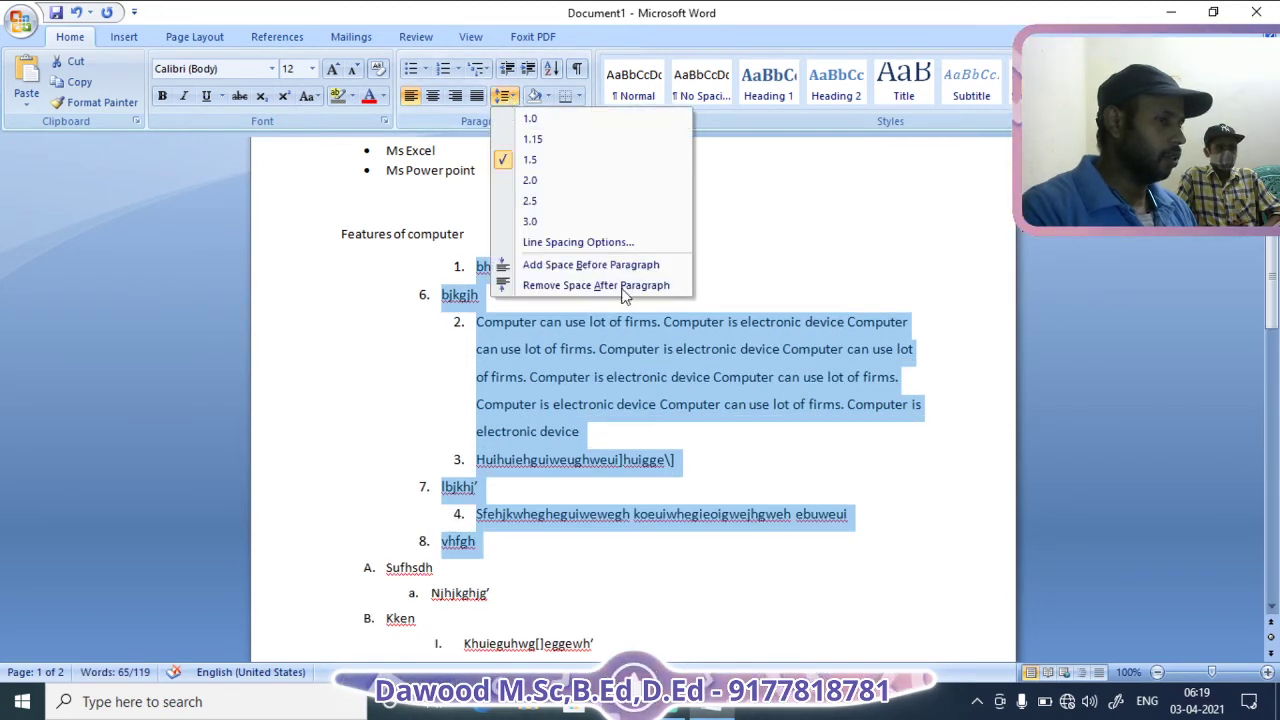
Open the Paragraph dialog for the Features of computer list and expand the Outline level choices
left_click(598, 242)
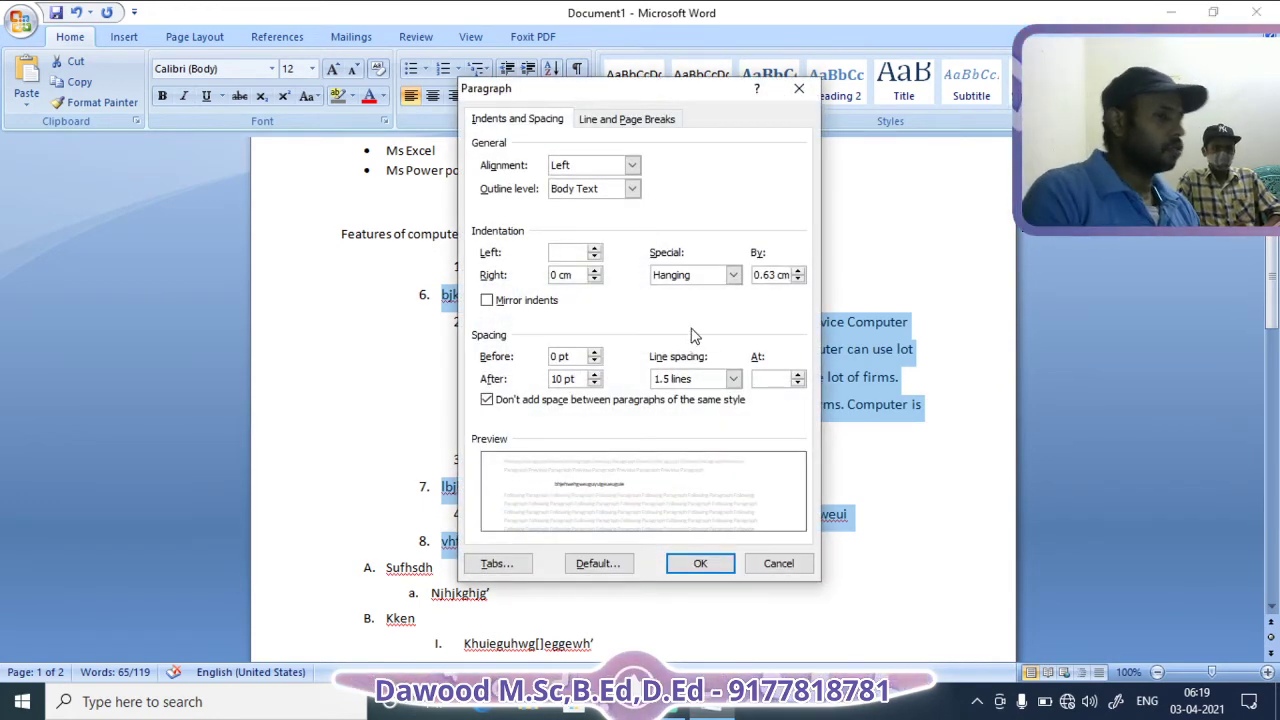
left_click_drag(641, 99, 770, 110)
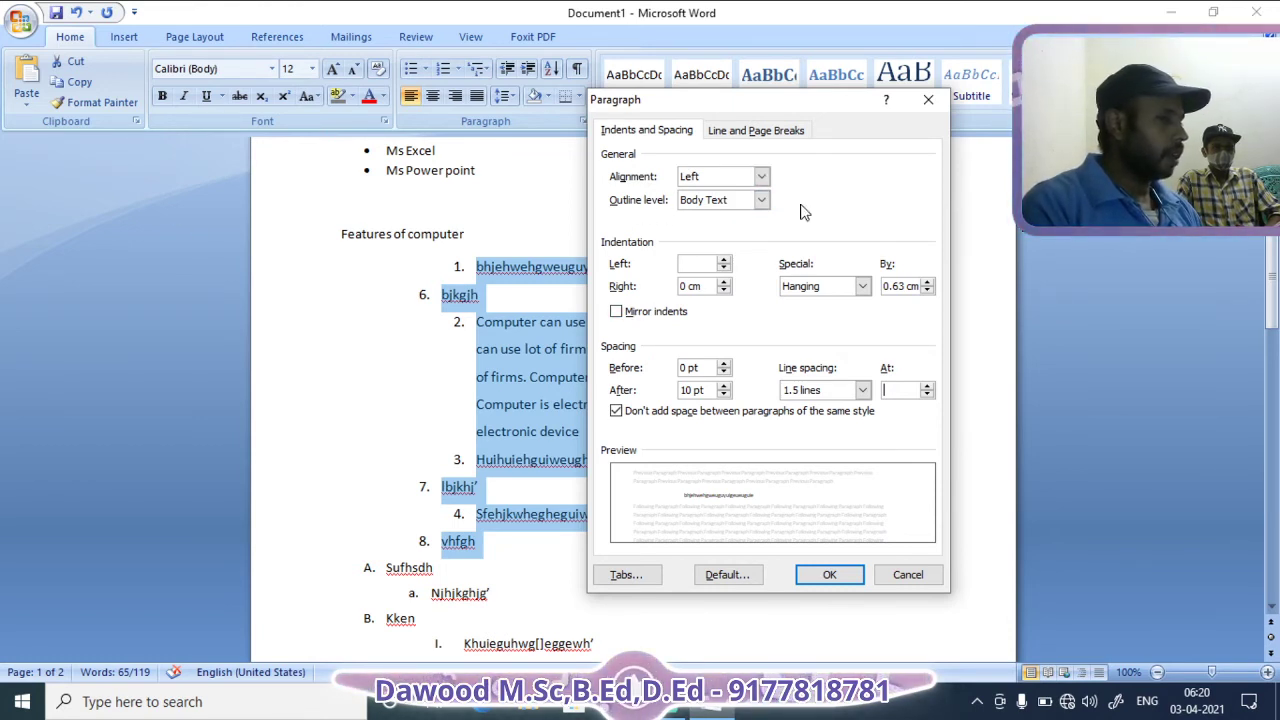
left_click(761, 203)
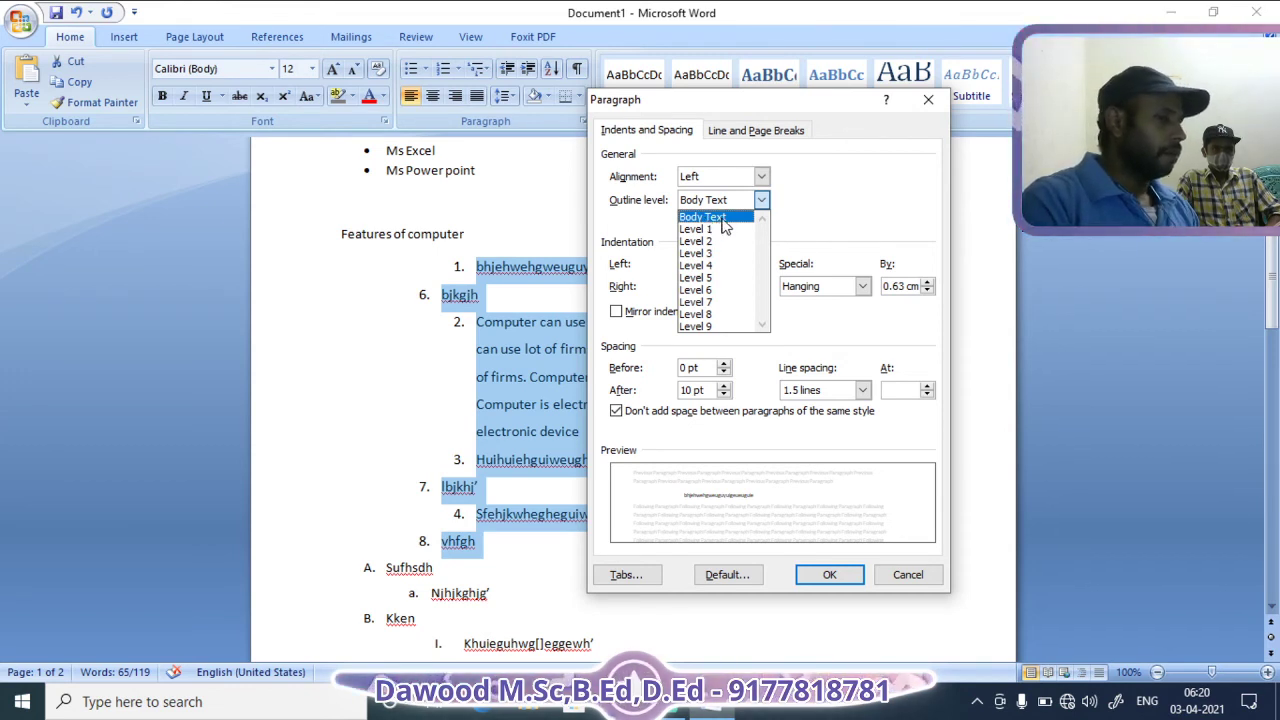
Keep Body Text level and set 1.3 cm left, -0.6 cm right, 0.8 cm first-line indents
left_click(724, 222)
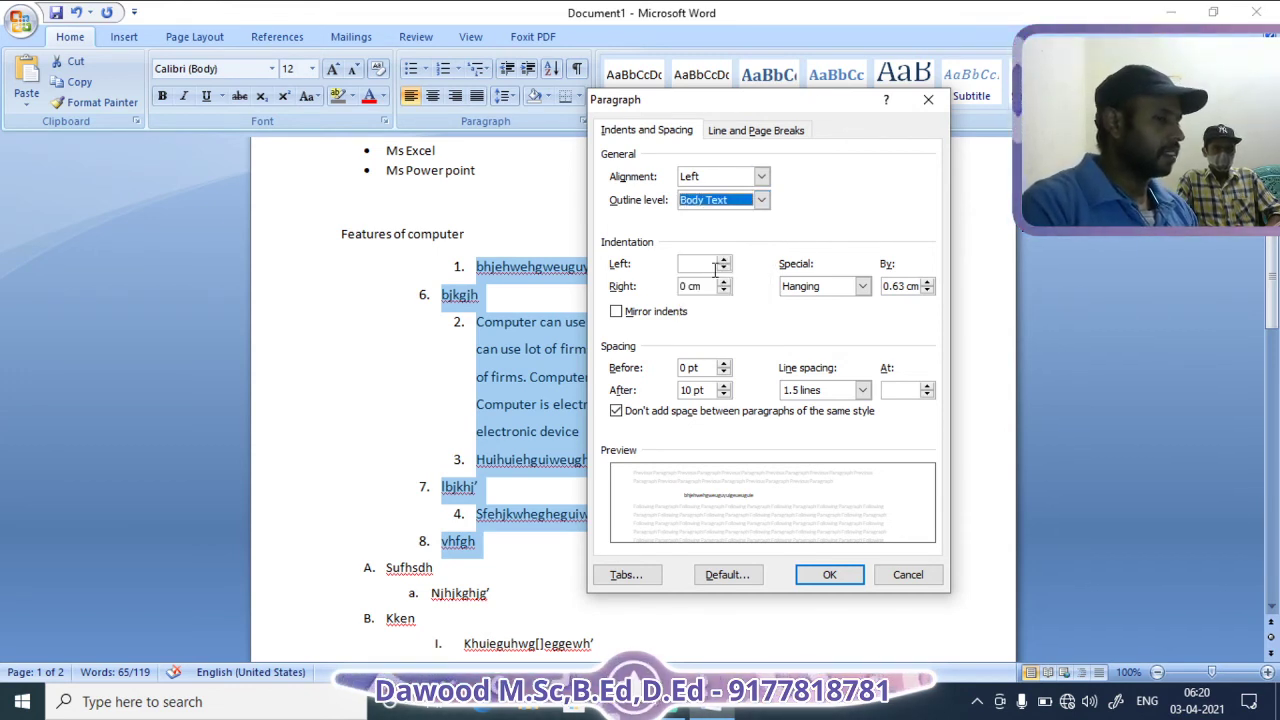
left_click(723, 261)
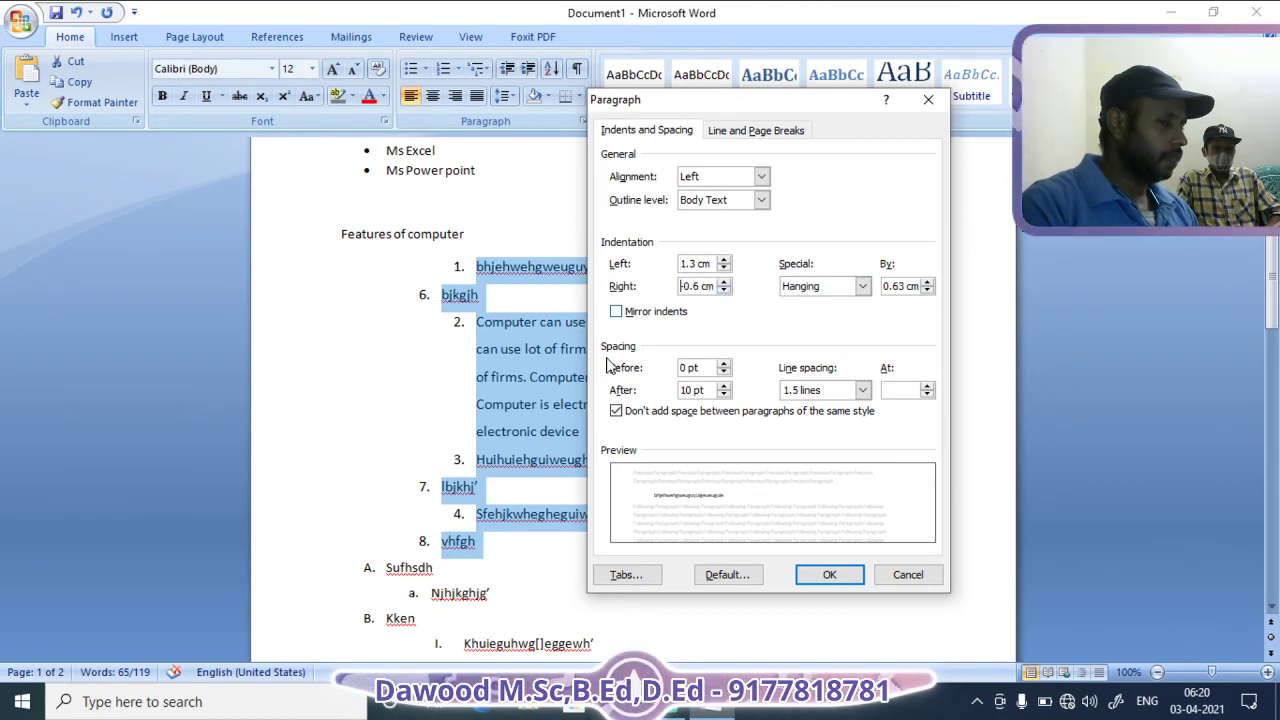
left_click(862, 287)
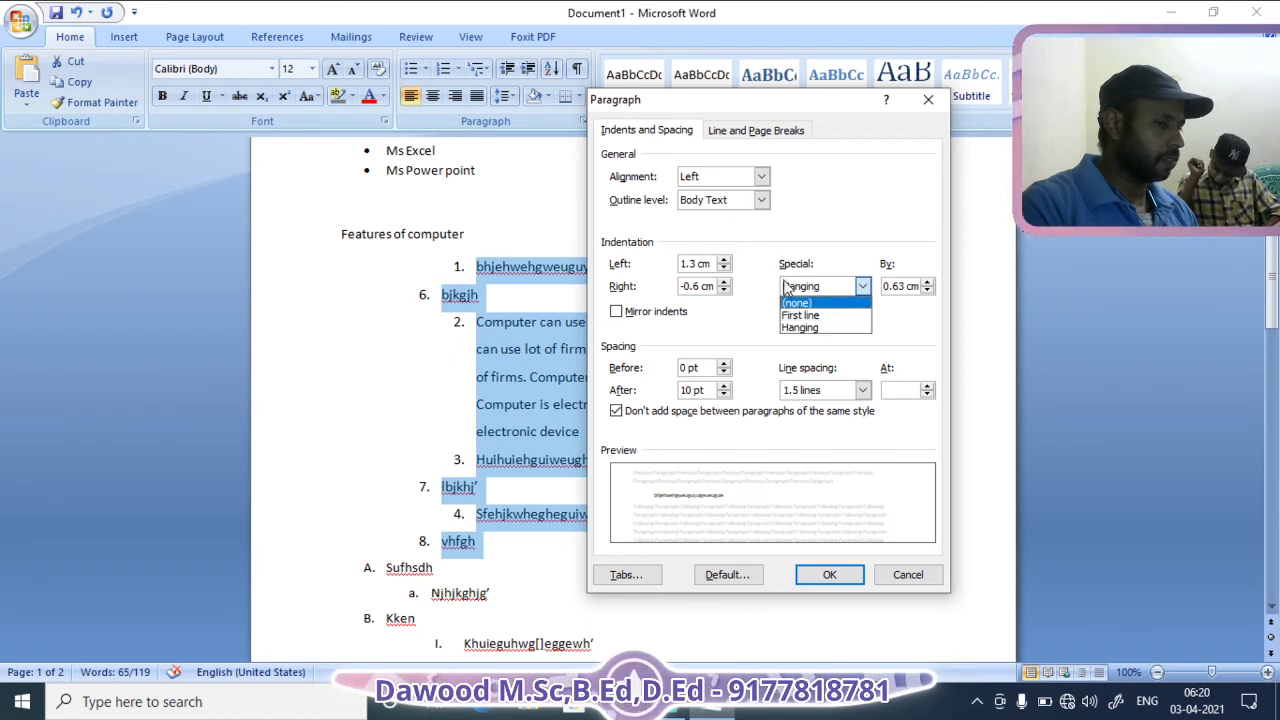
left_click(838, 316)
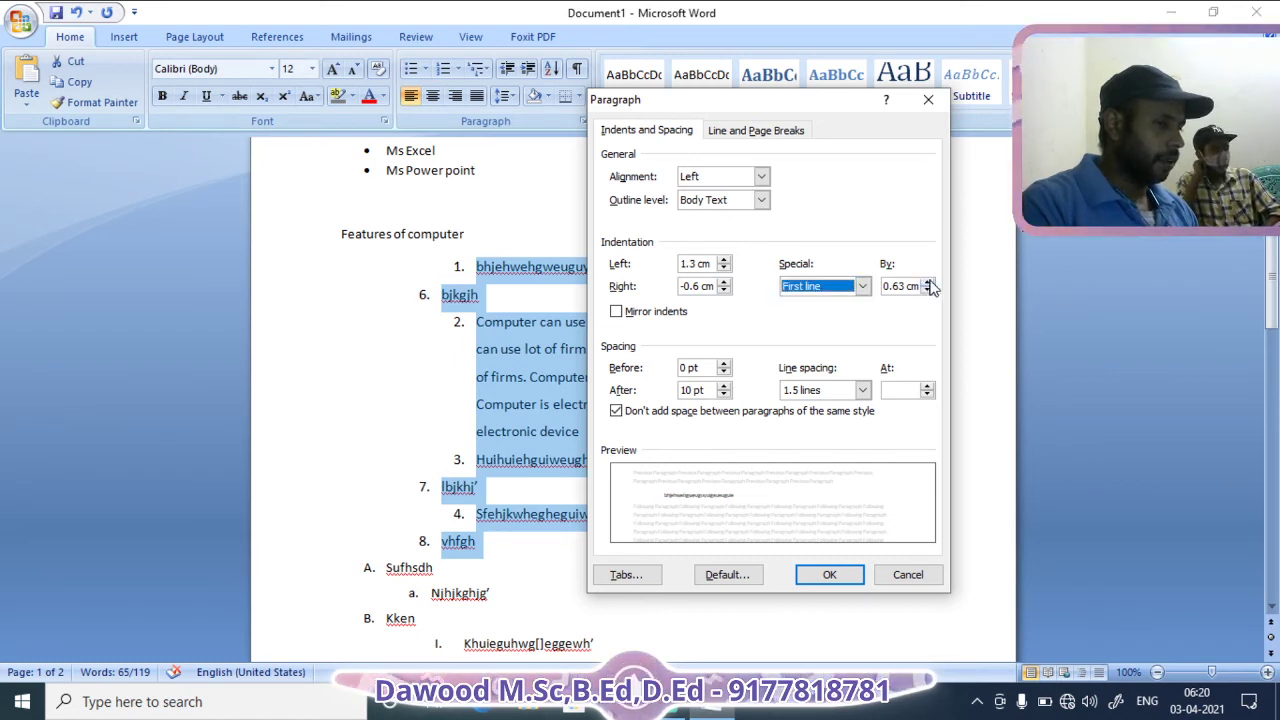
left_click(927, 282)
left_click(927, 291)
left_click(927, 291)
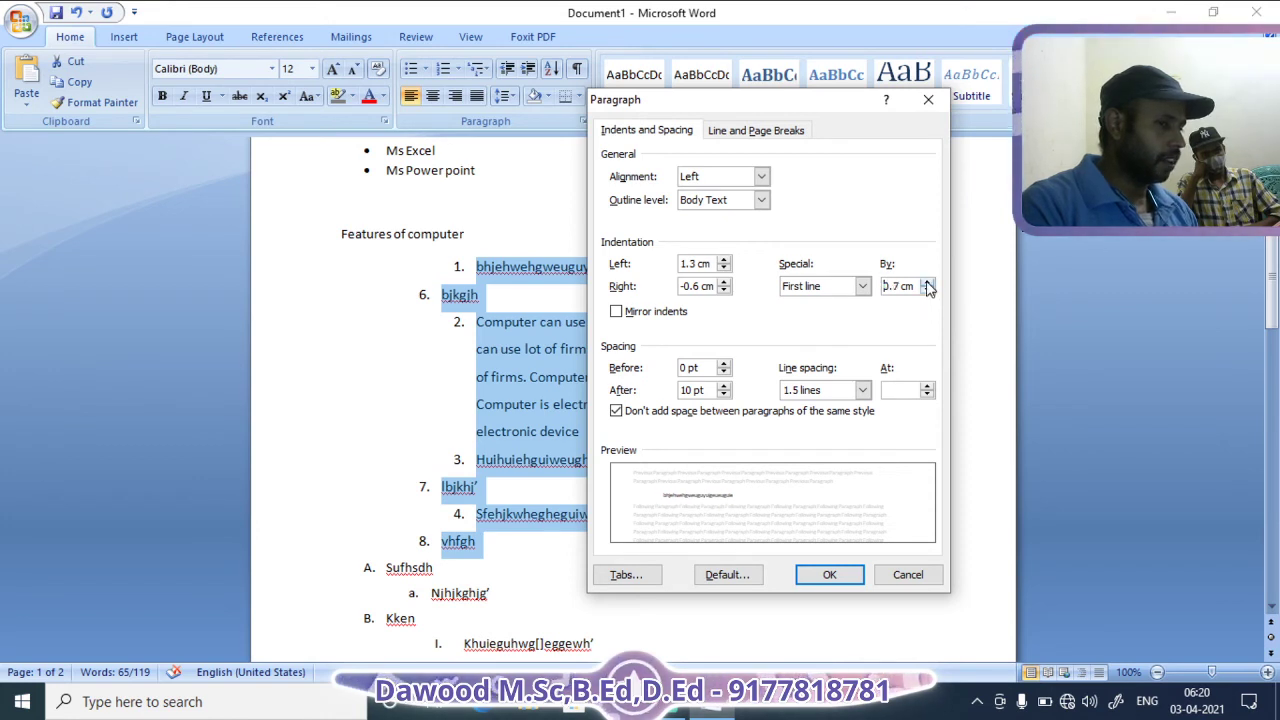
left_click(615, 318)
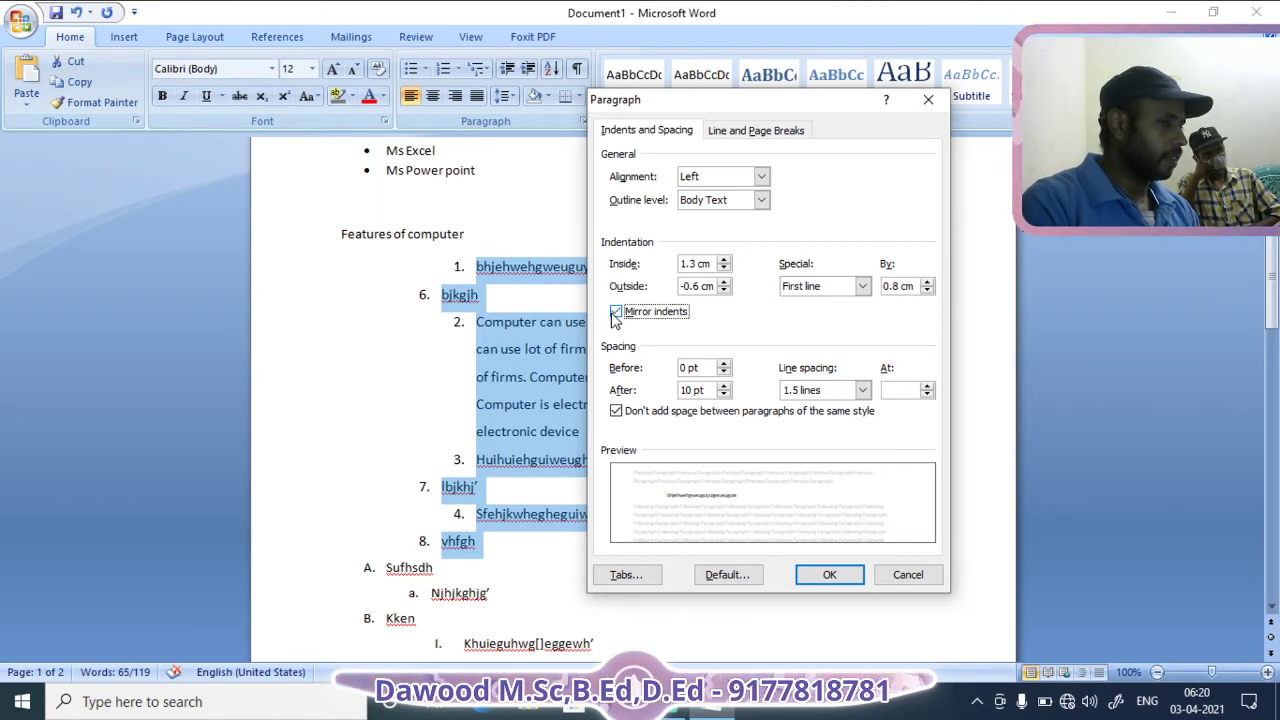
left_click(615, 318)
left_click(615, 318)
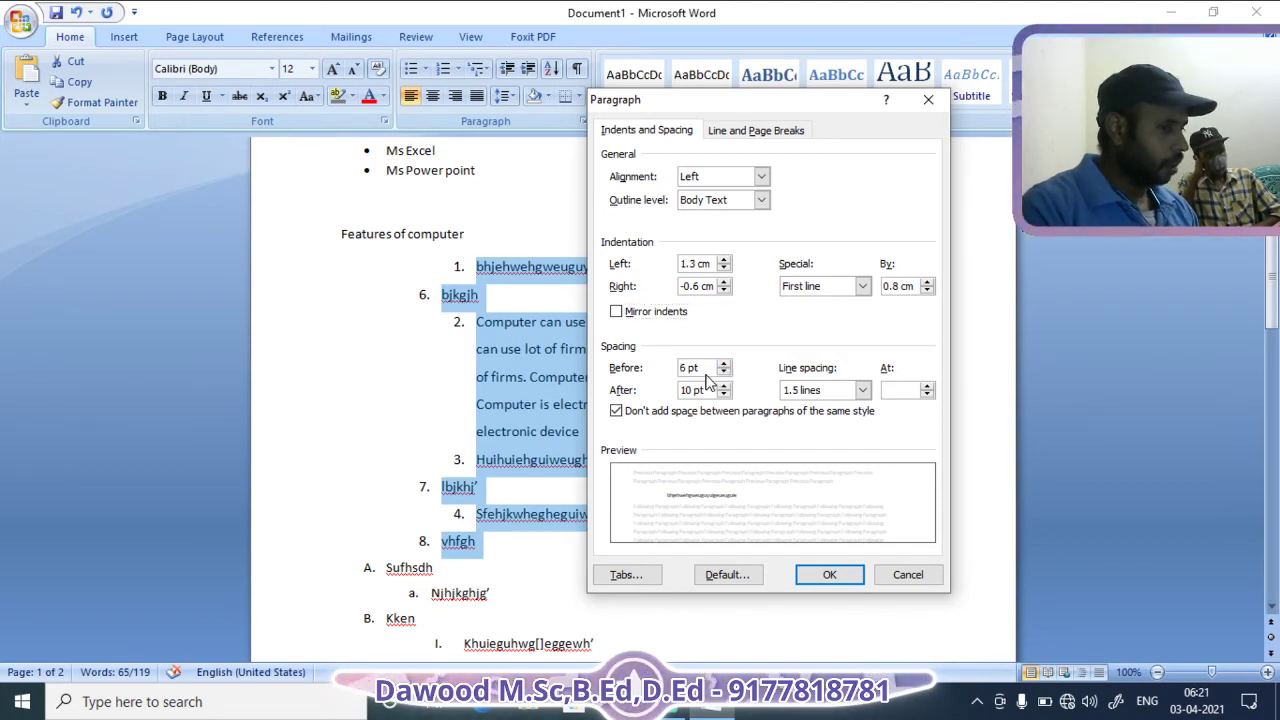
Set 6 pt space before and apply the paragraph settings to the list
left_click(704, 372)
type("5")
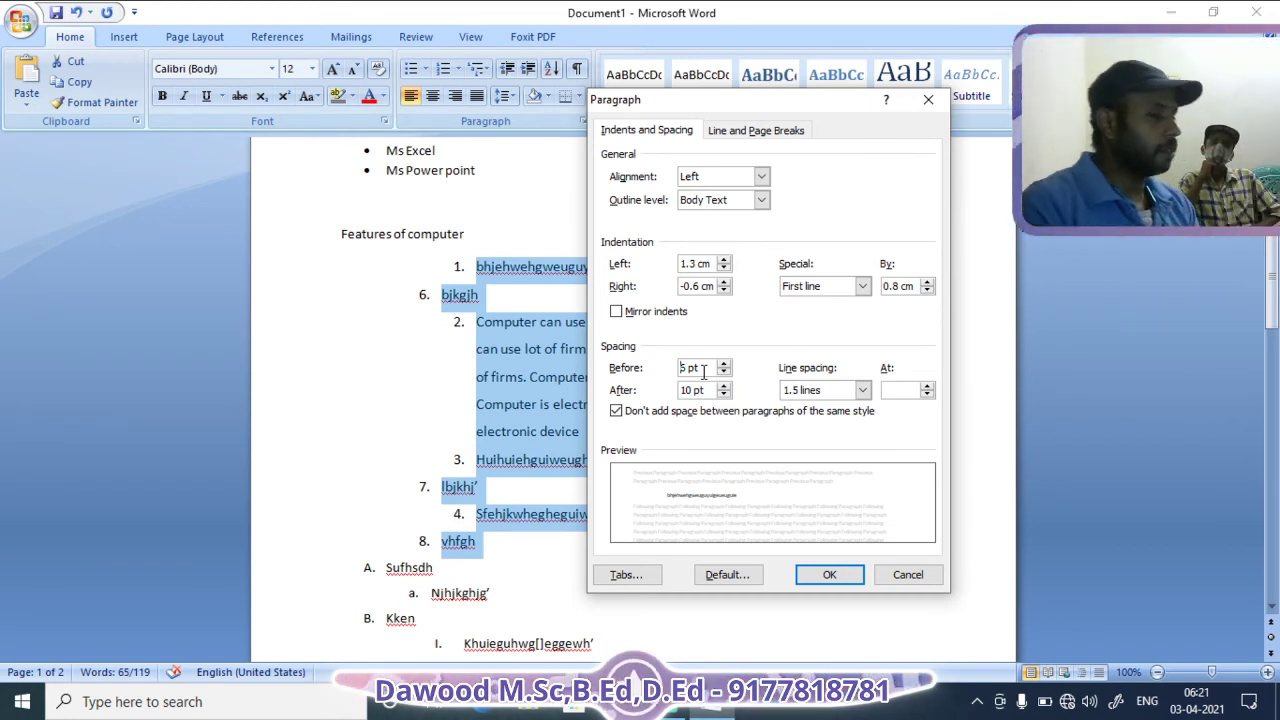
key("Up")
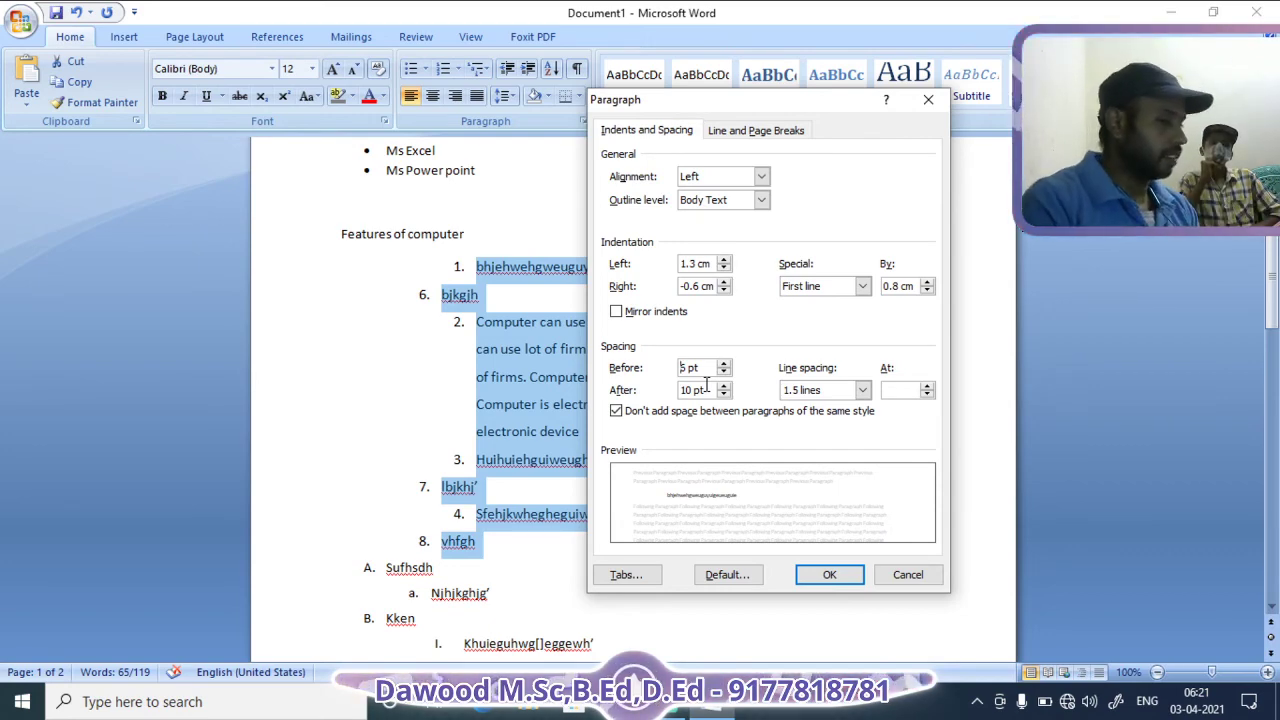
left_click(829, 574)
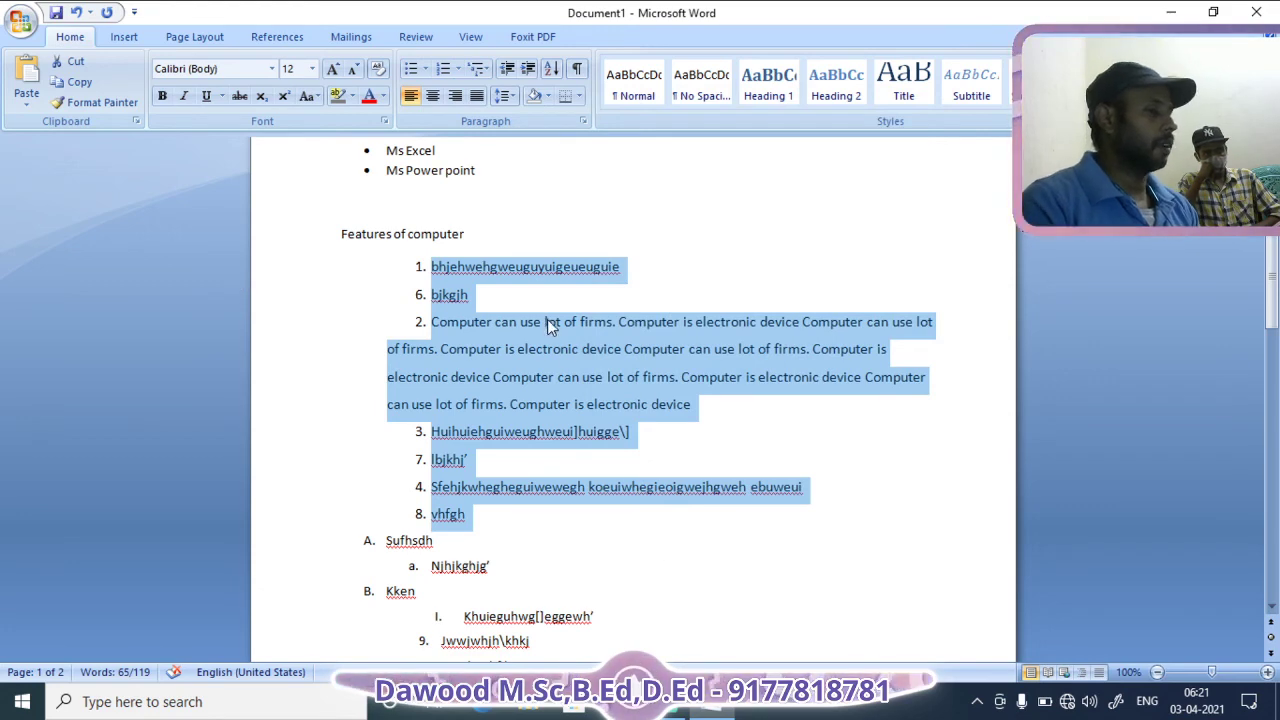
Reopen the Paragraph dialog and review the Line and Page Breaks options
left_click(583, 121)
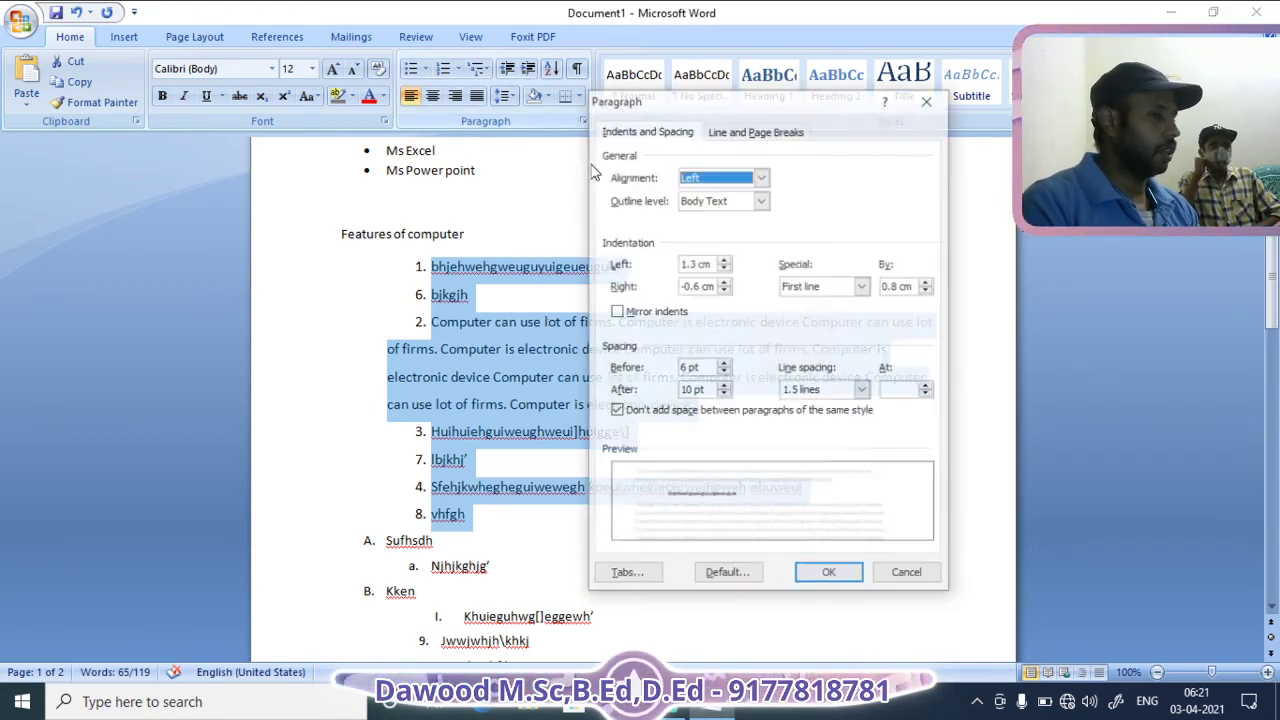
left_click(928, 99)
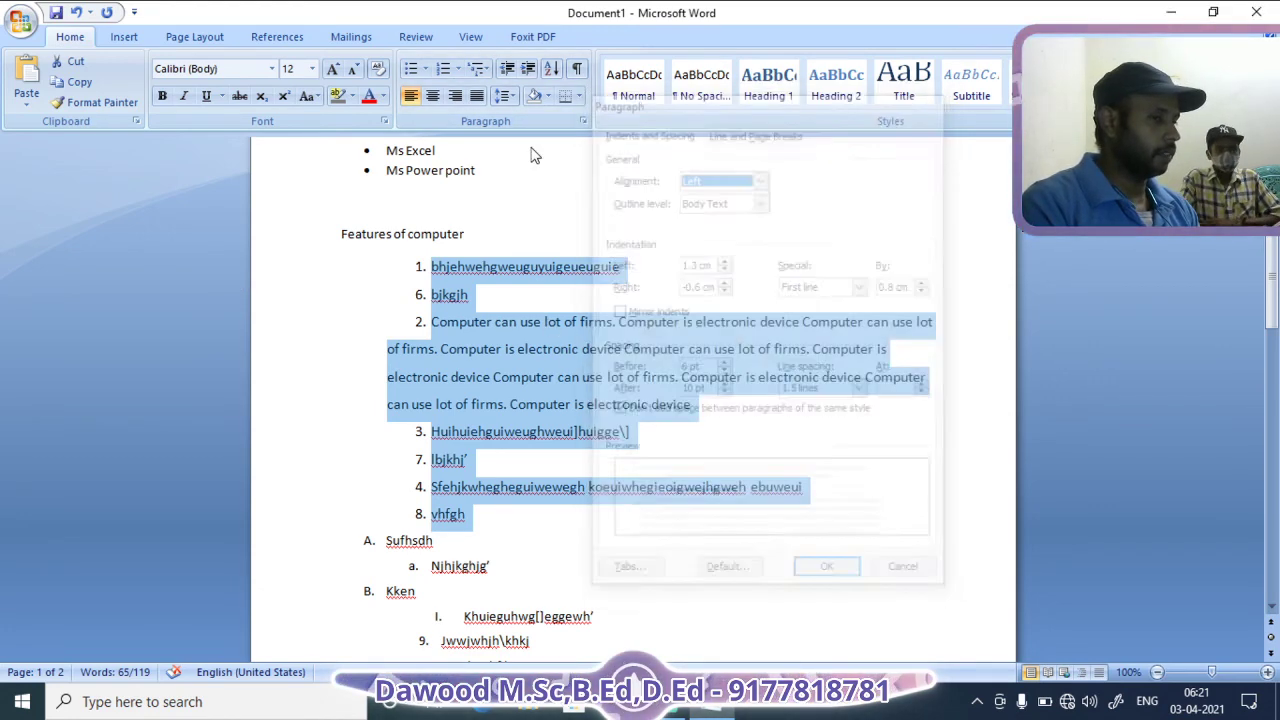
left_click(582, 121)
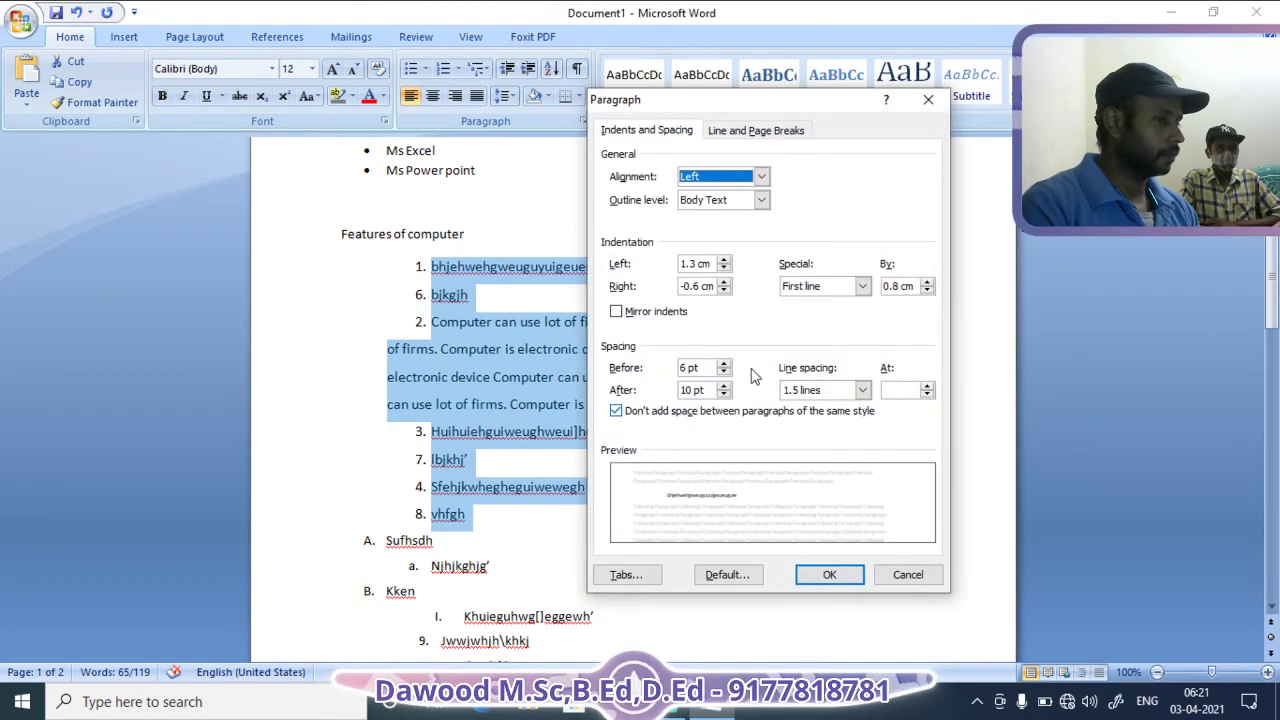
left_click(760, 131)
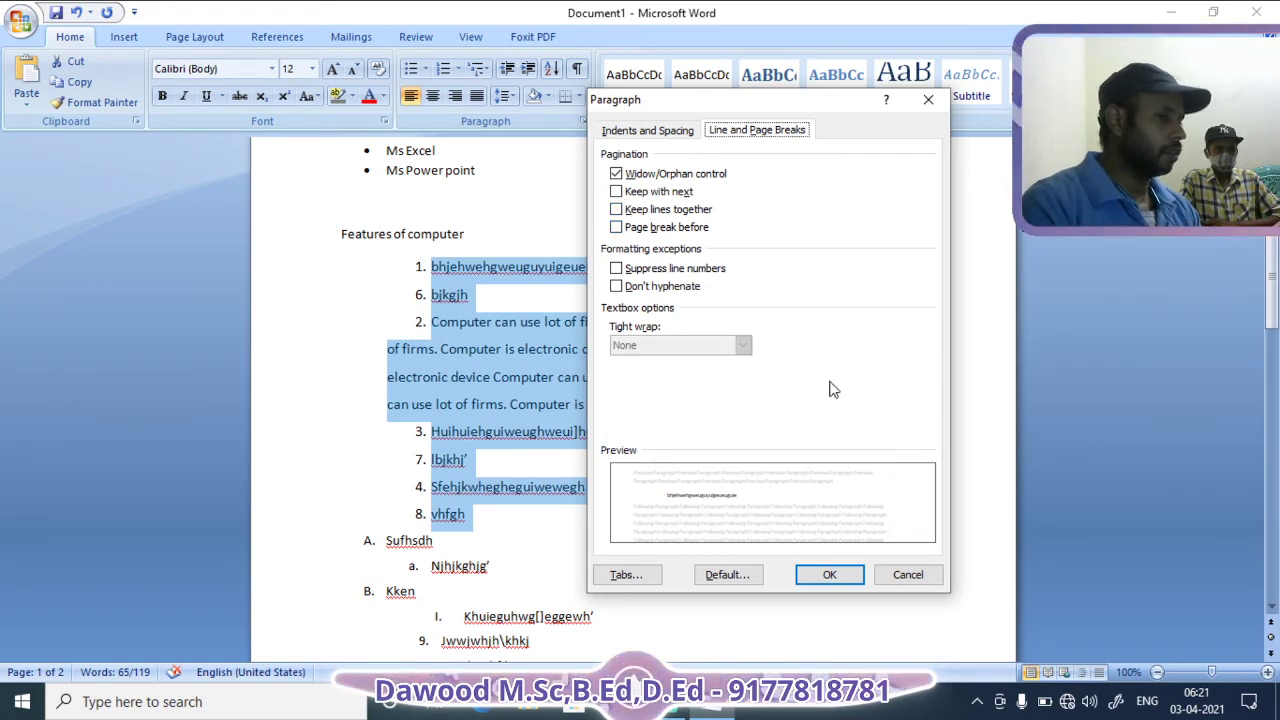
left_click(648, 131)
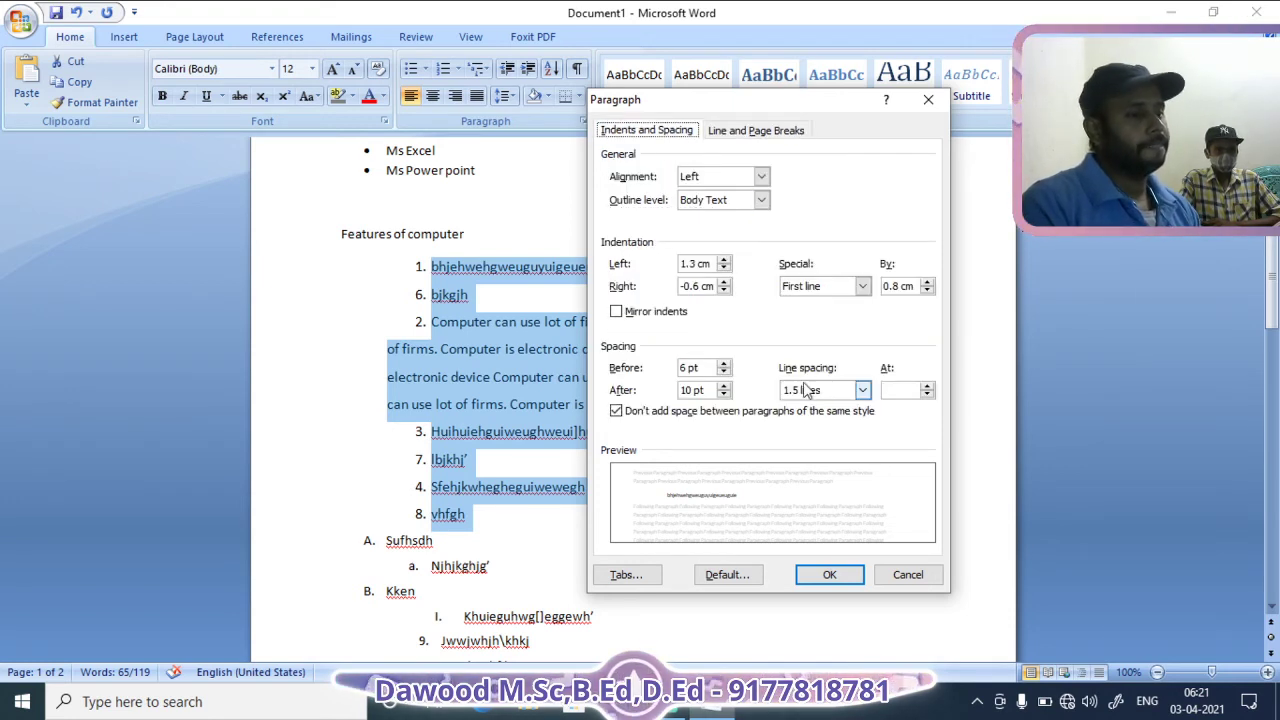
Confirm the paragraph settings and shade the list Blue, Accent 1, Lighter 60%
left_click(820, 577)
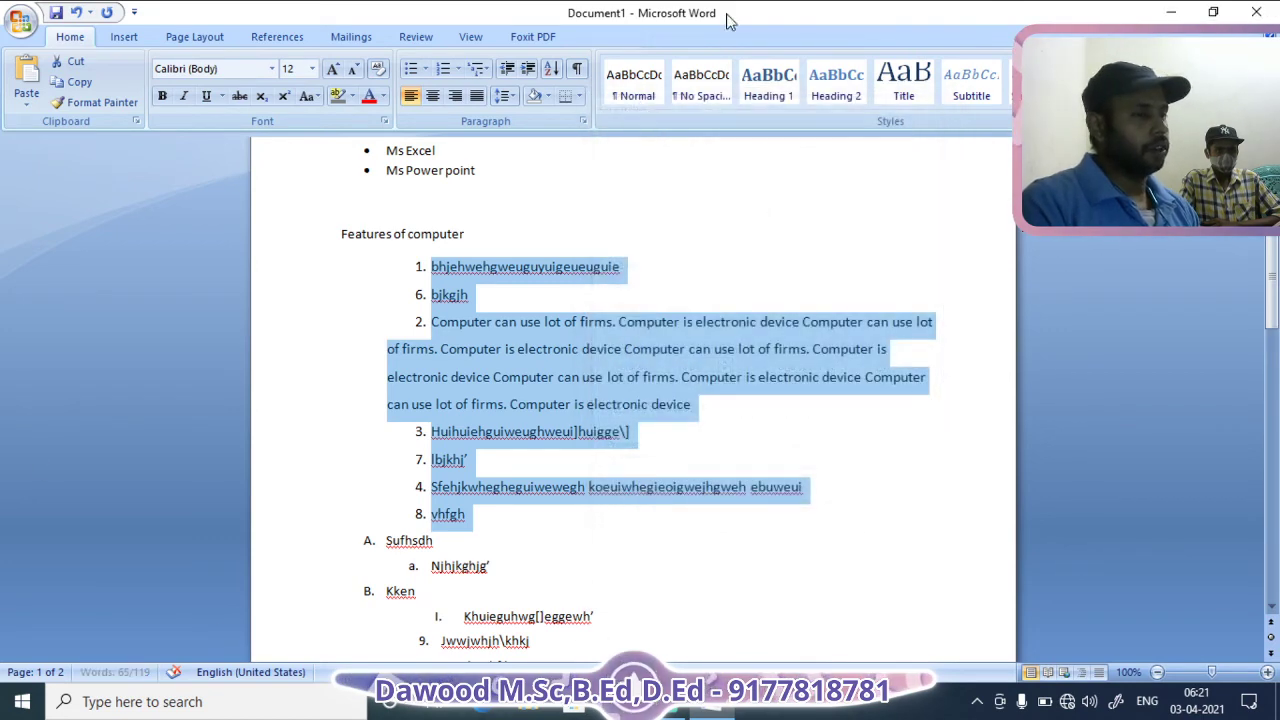
left_click(579, 95)
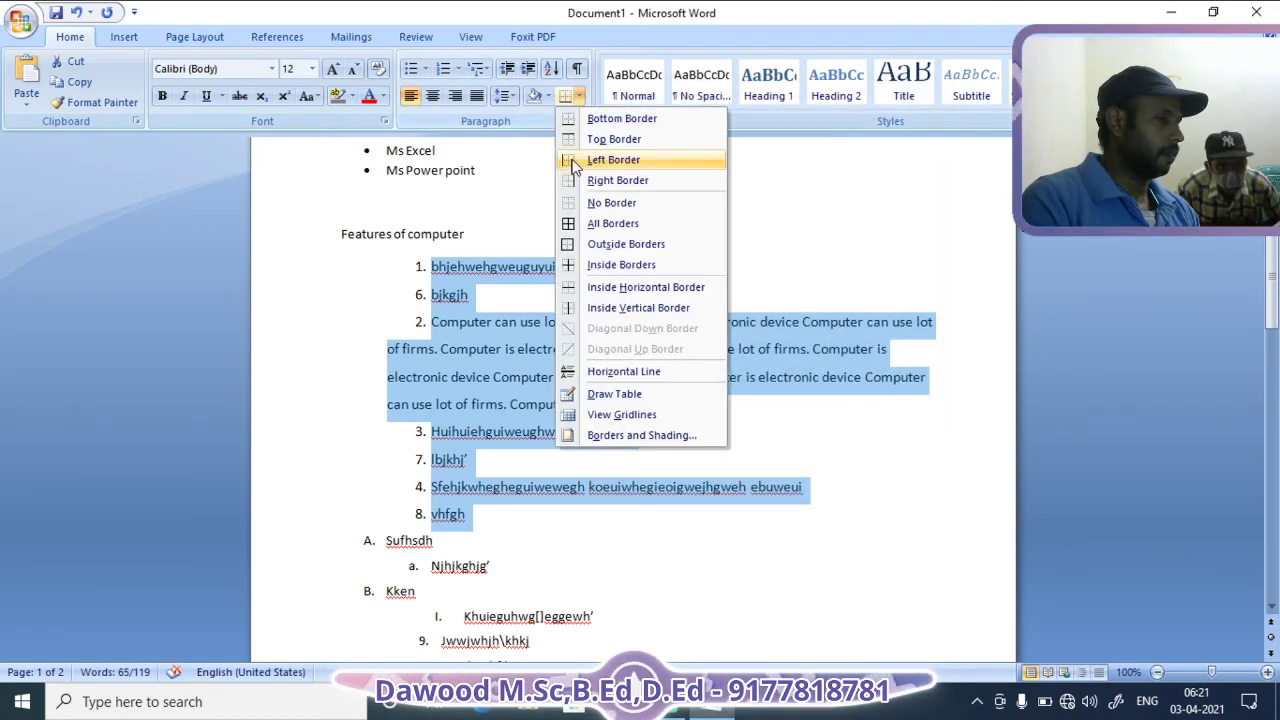
left_click(509, 146)
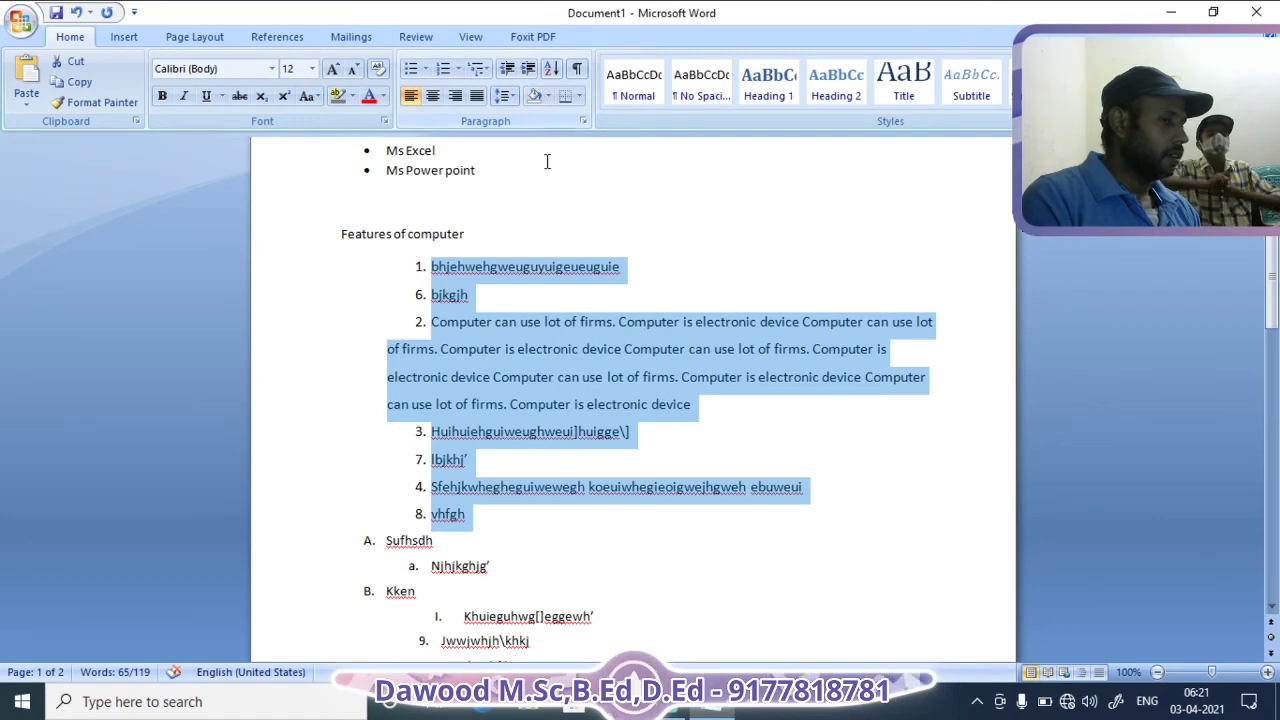
left_click(547, 96)
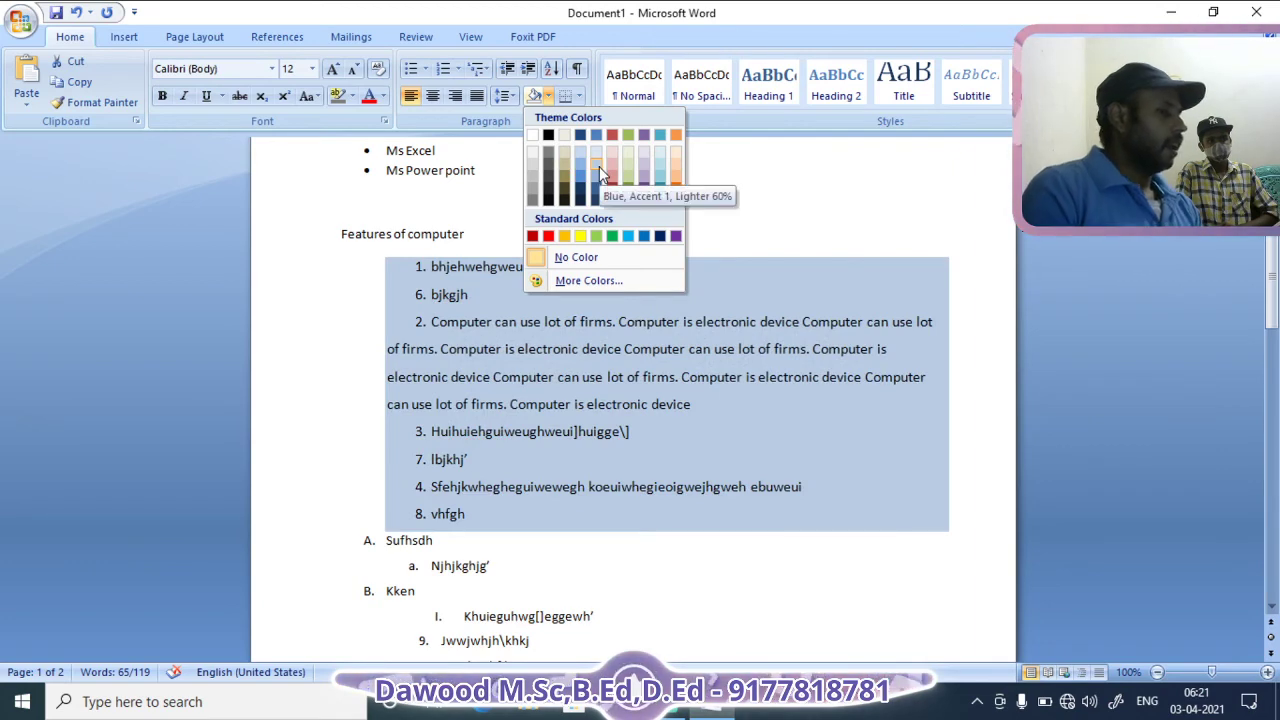
left_click(598, 174)
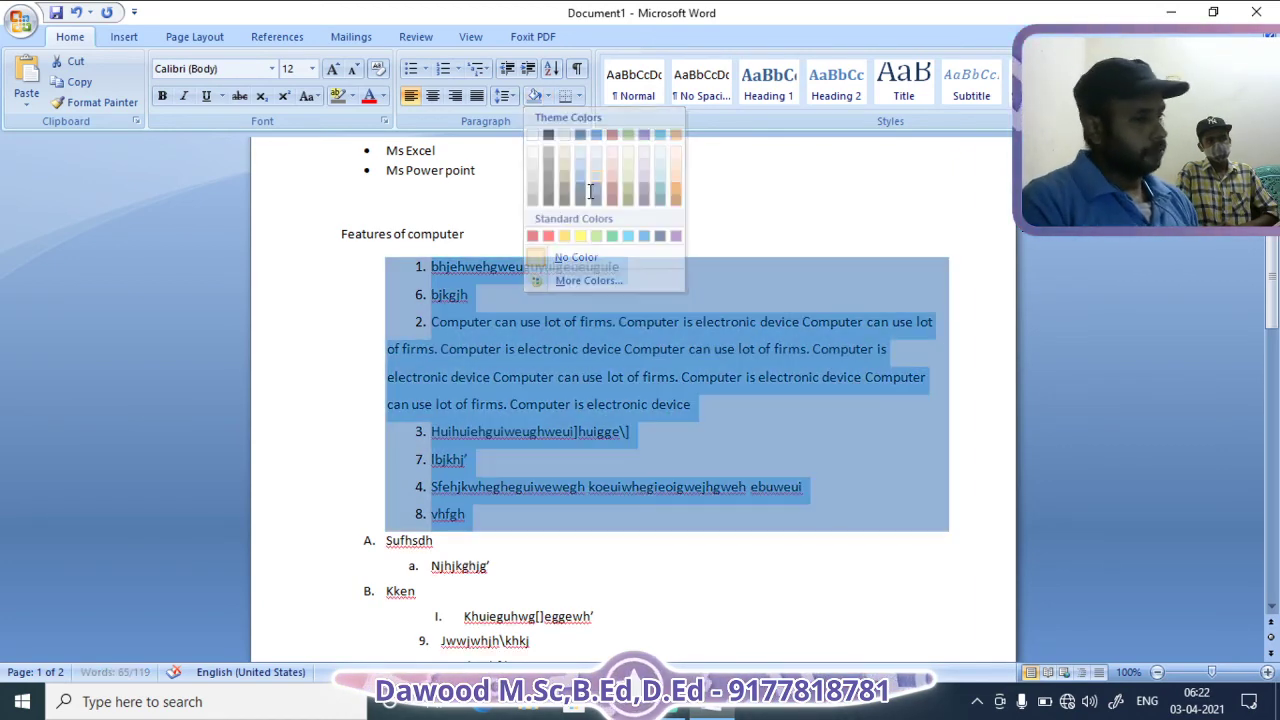
left_click(820, 204)
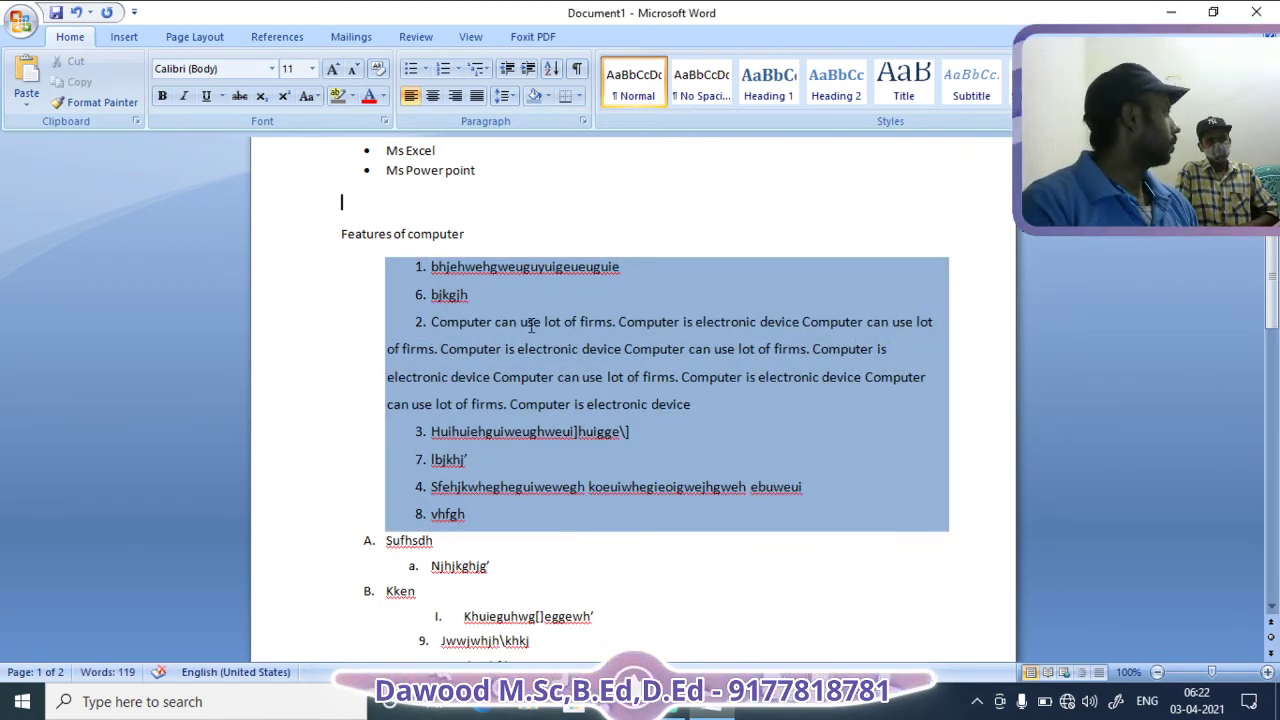
Check the shading, then reselect the whole numbered list
scroll(531, 325, "down", 1)
scroll(531, 325, "down", 4)
scroll(545, 290, "up", 4)
scroll(555, 258, "up", 1)
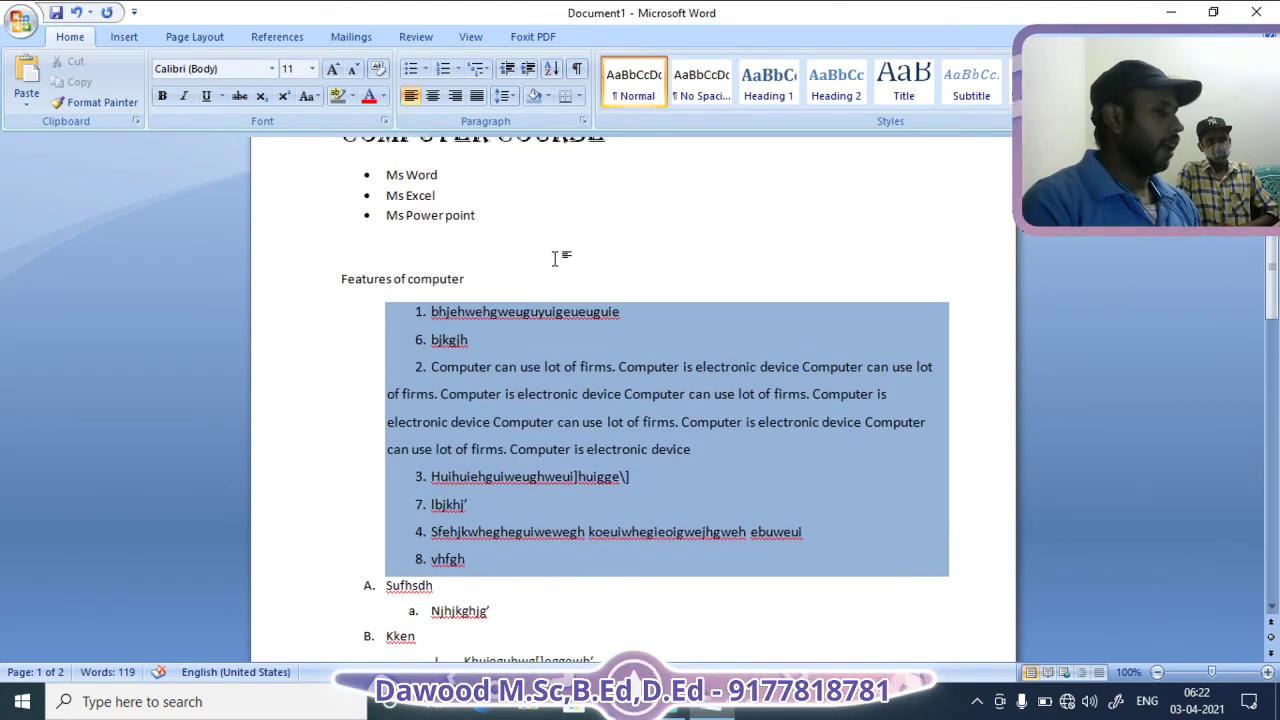
scroll(555, 258, "up", 3)
scroll(711, 410, "down", 2)
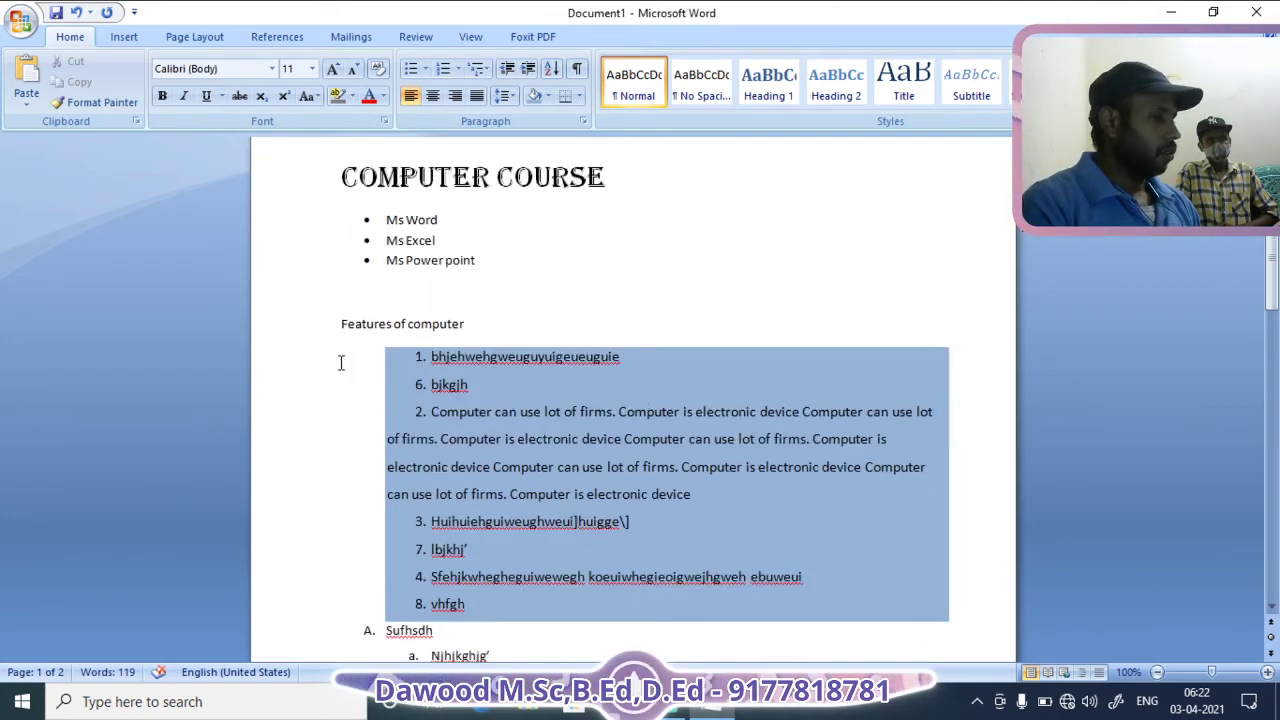
left_click_drag(340, 363, 491, 608)
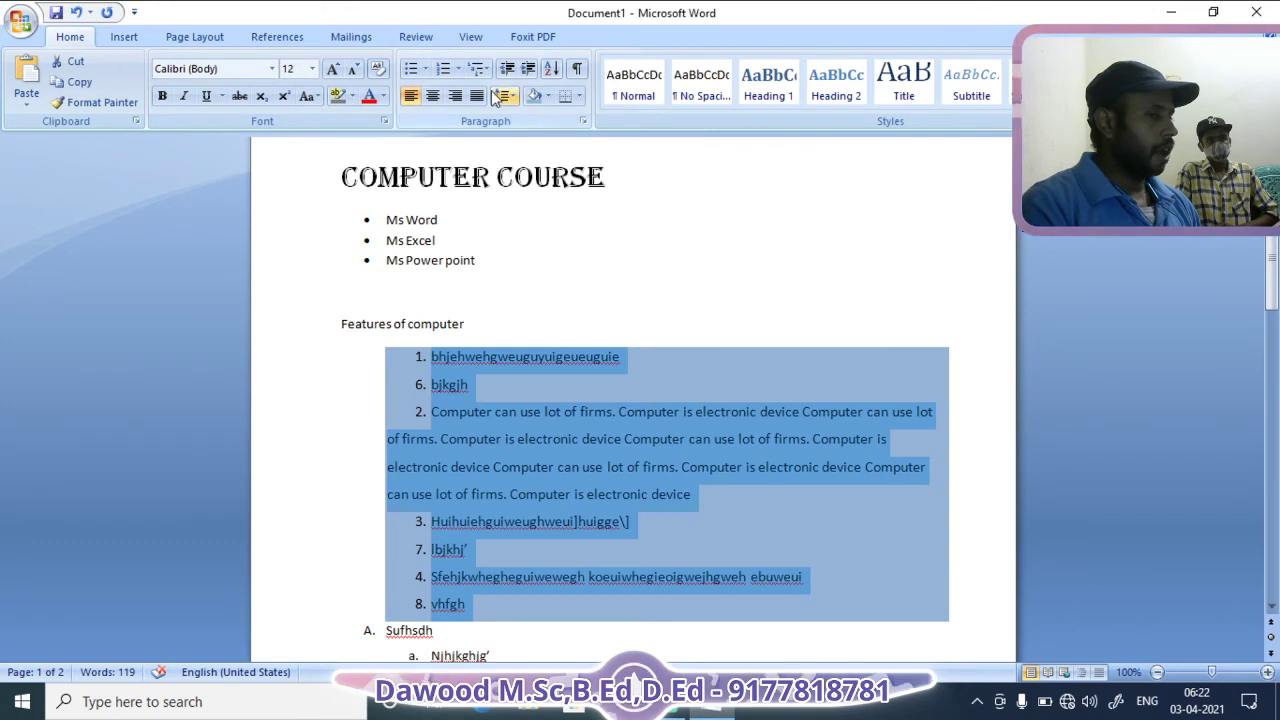
Shade the selected numbered list olive green
left_click(548, 96)
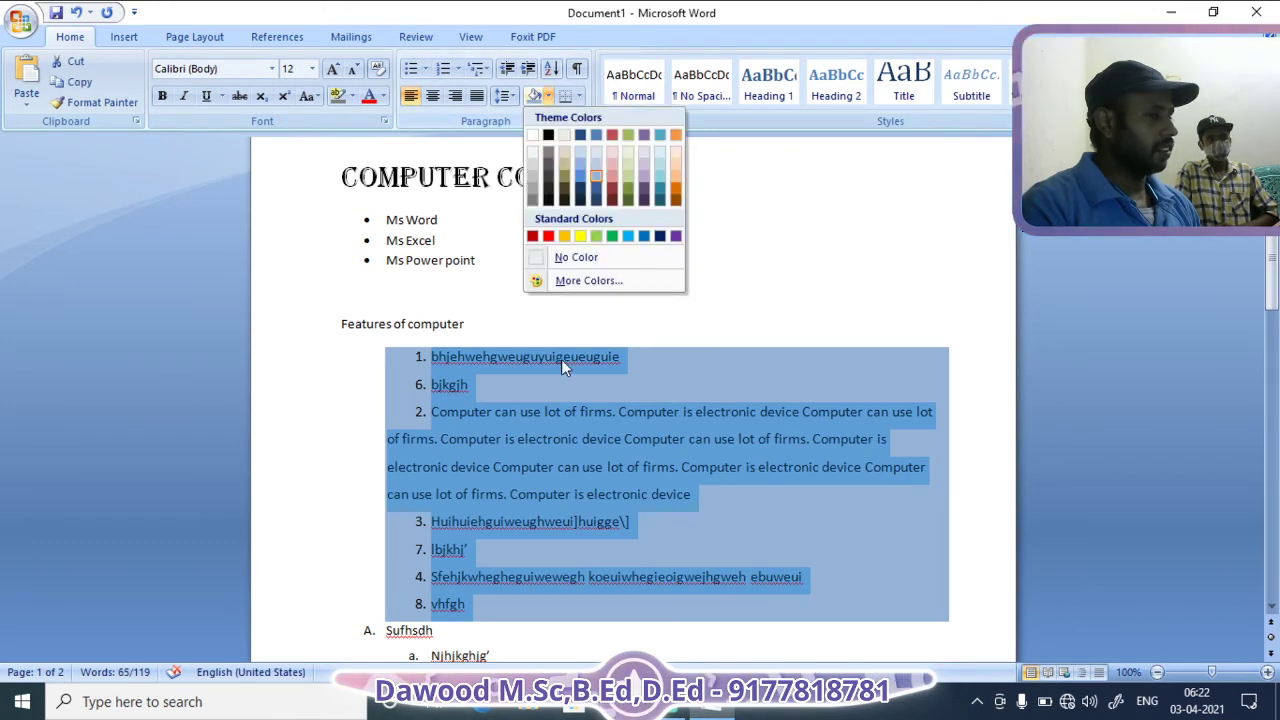
left_click(630, 203)
left_click(478, 260)
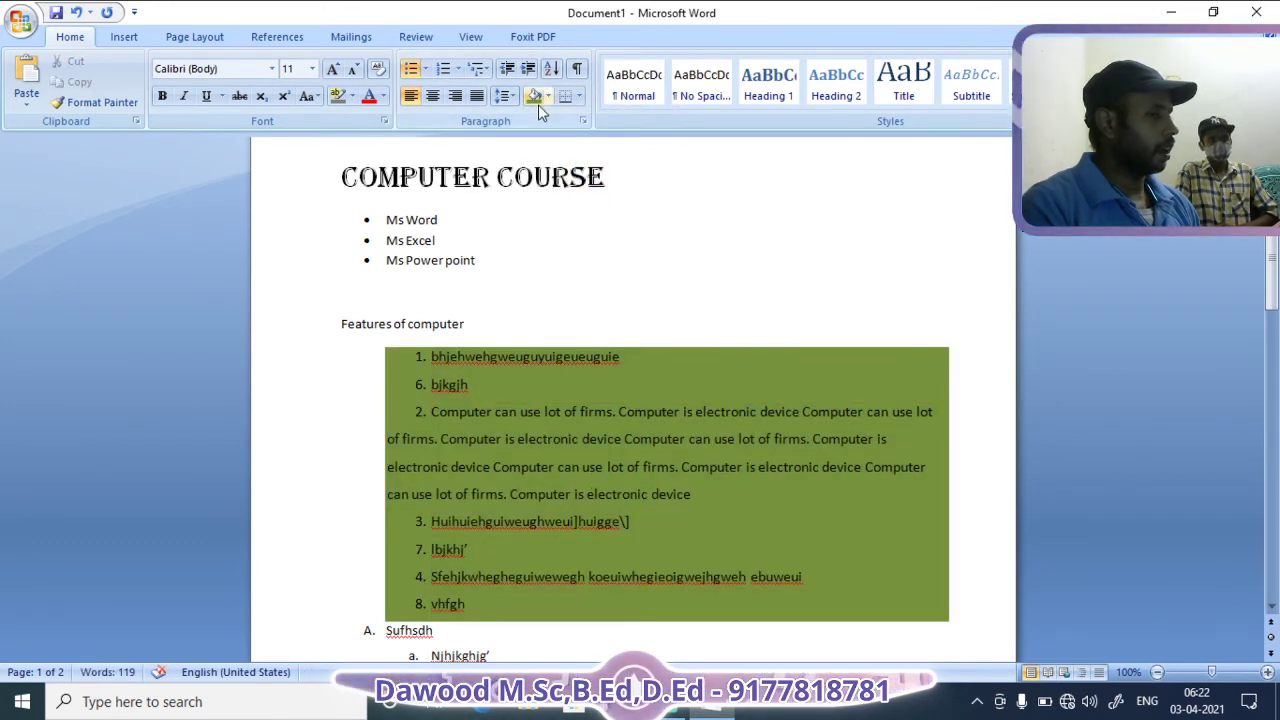
left_click_drag(379, 356, 306, 600)
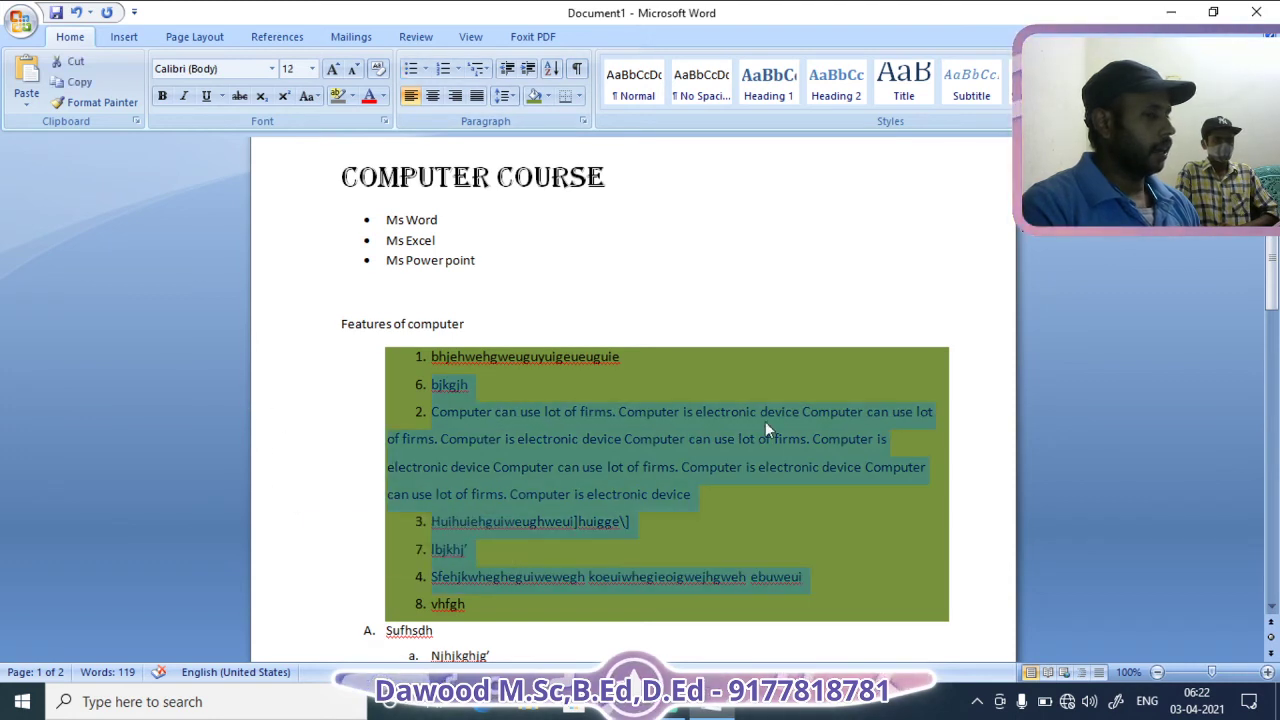
scroll(700, 380, "down", 3)
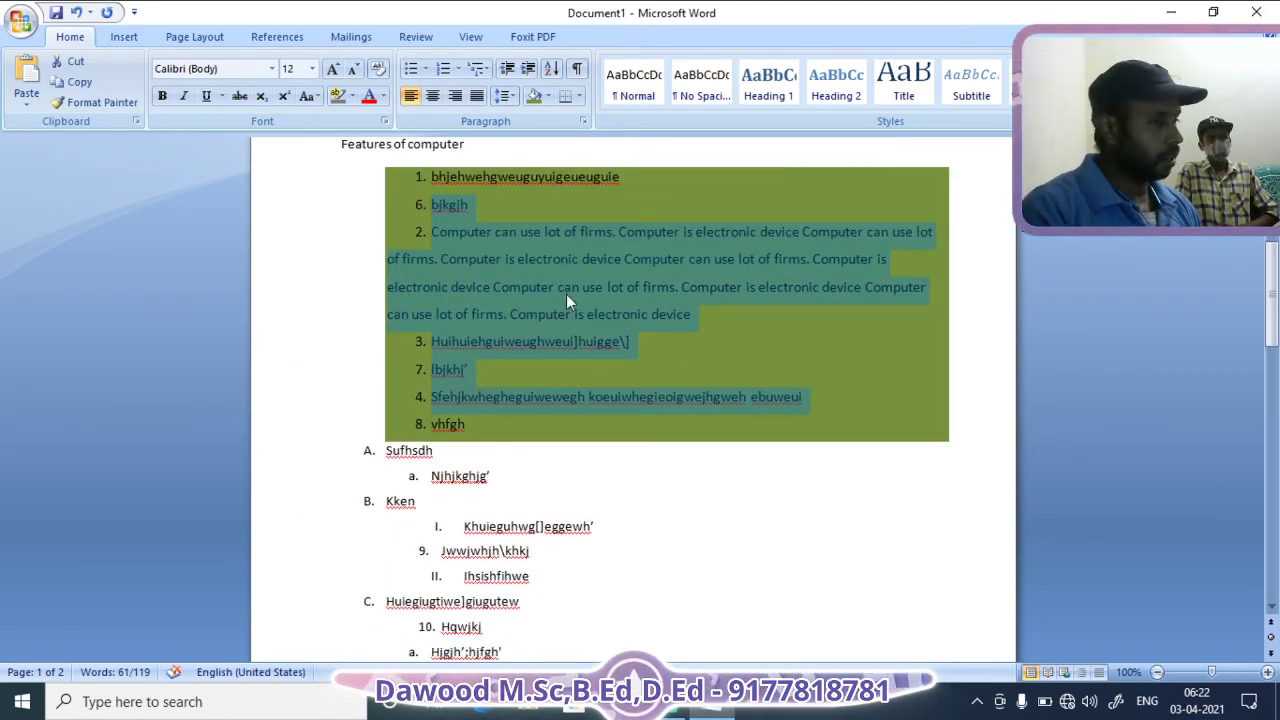
Shade the middle list items orange and inspect the resulting colours
left_click(549, 100)
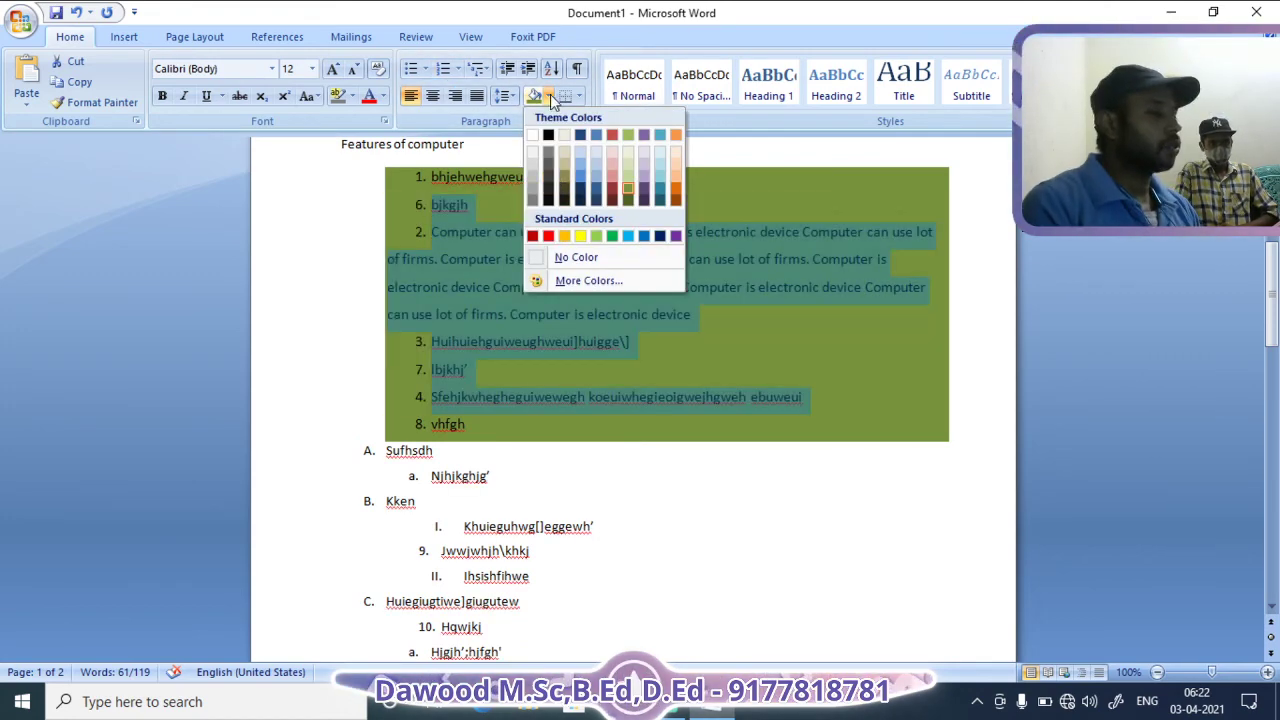
left_click(564, 236)
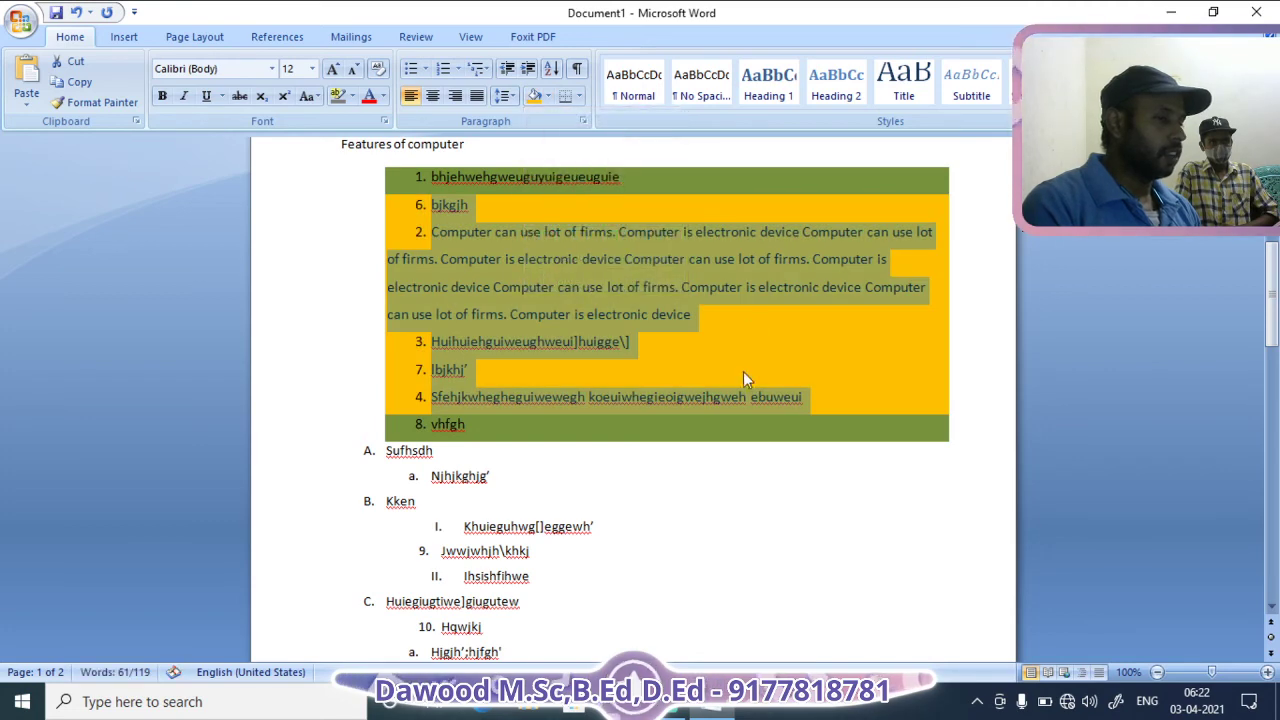
left_click(743, 371)
scroll(707, 313, "up", 3)
left_click(629, 338)
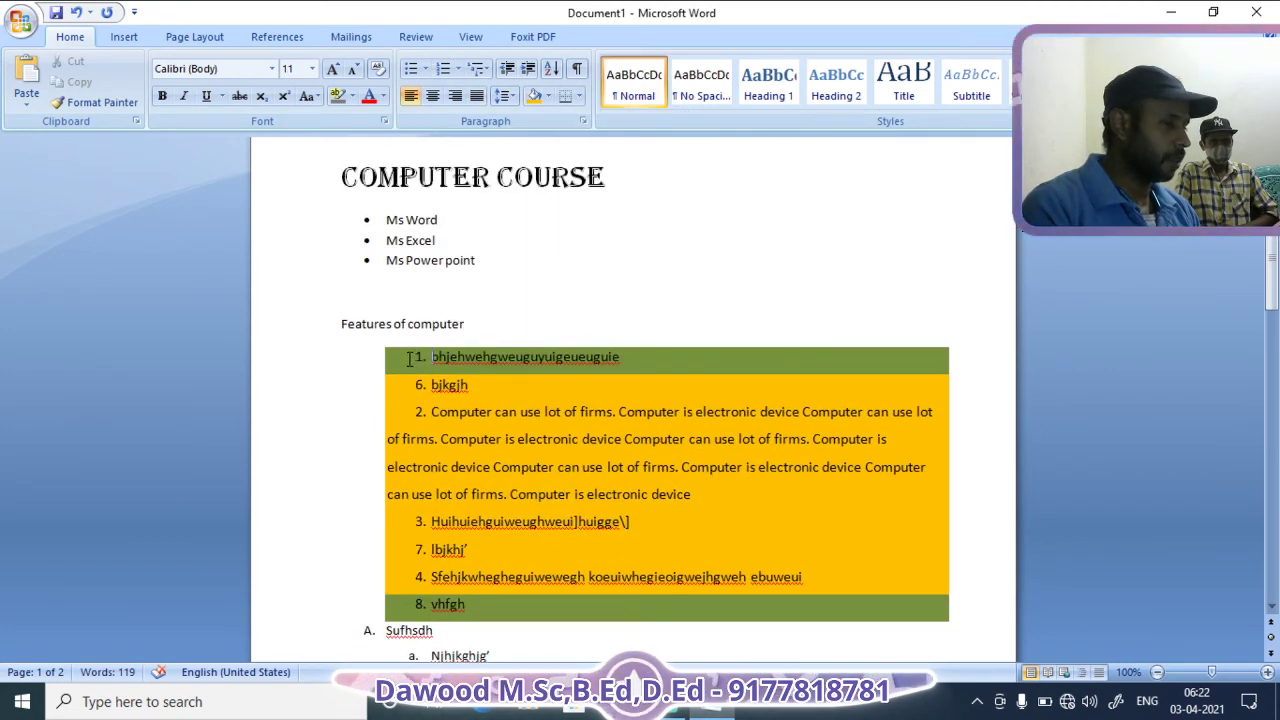
left_click_drag(428, 357, 637, 381)
double_click(447, 604)
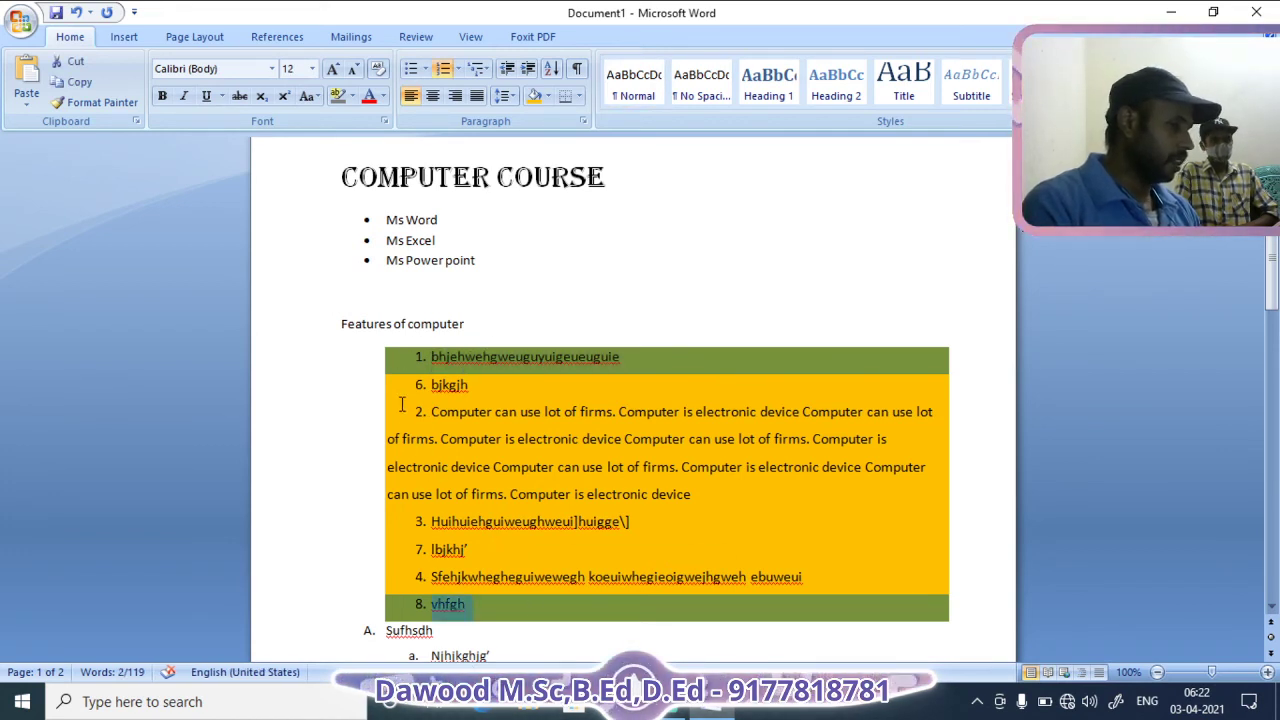
Select the whole list from the first item down to vhfgh for reshading
scroll(562, 508, "down", 2)
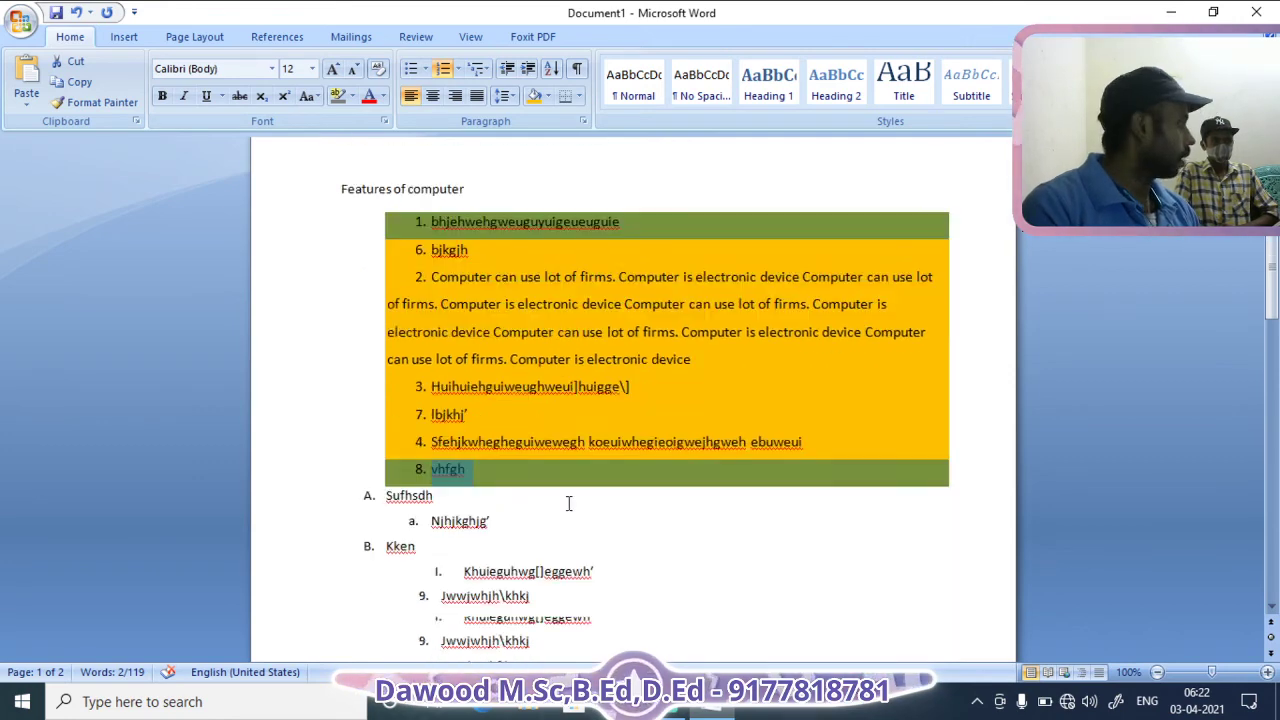
scroll(567, 492, "down", 3)
scroll(567, 492, "up", 5)
left_click(312, 236)
left_click_drag(313, 242, 364, 480)
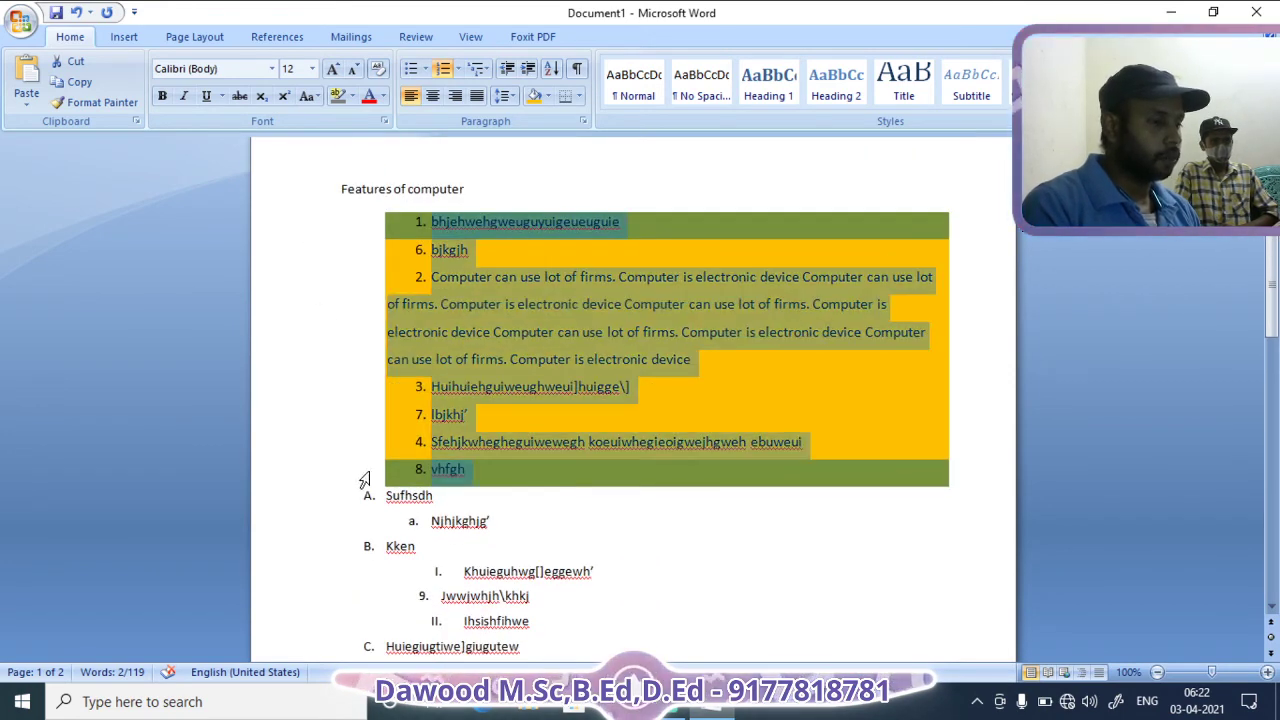
left_click(548, 96)
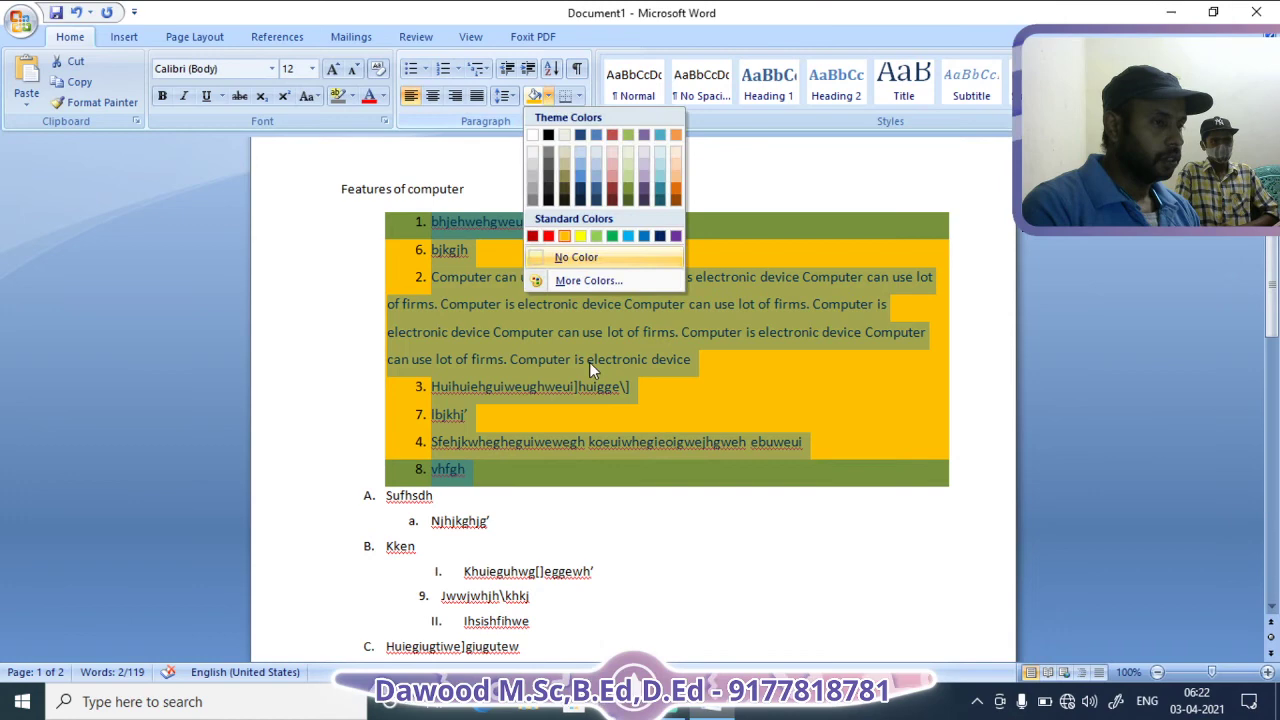
Remove all shading from the list and reselect items 1 through vhfgh
left_click(583, 258)
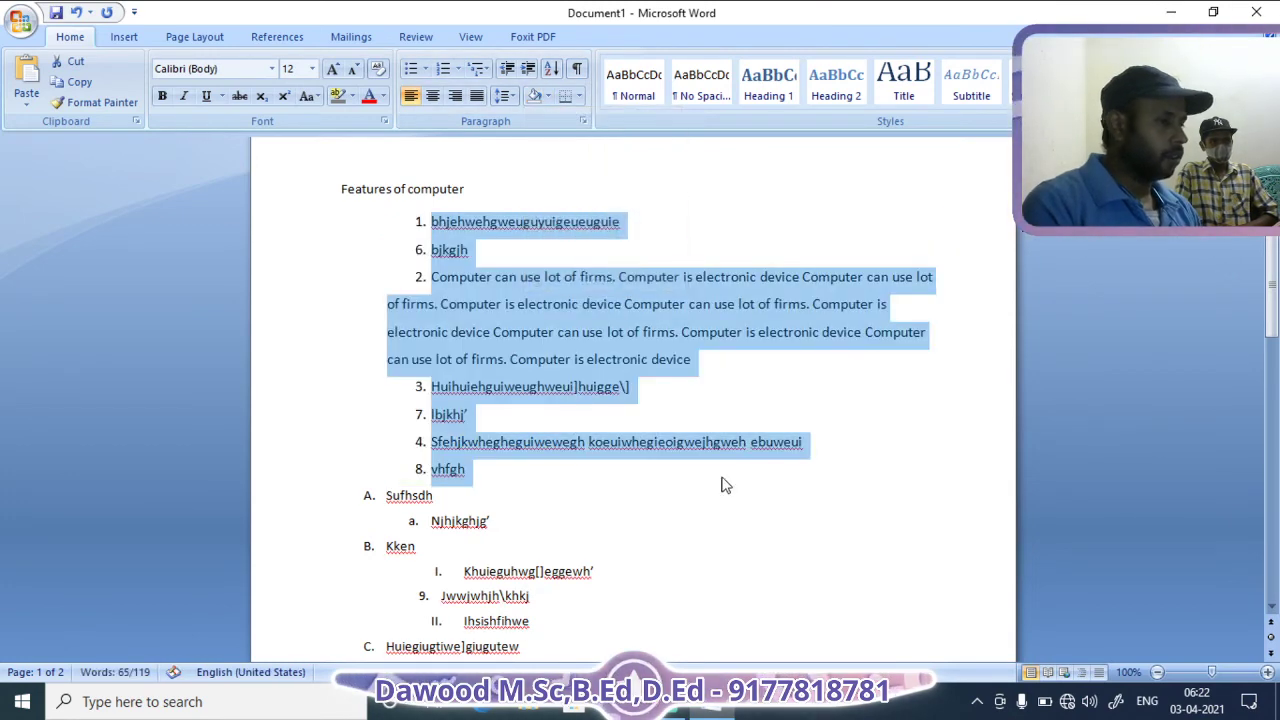
left_click(662, 482)
left_click_drag(280, 258, 357, 530)
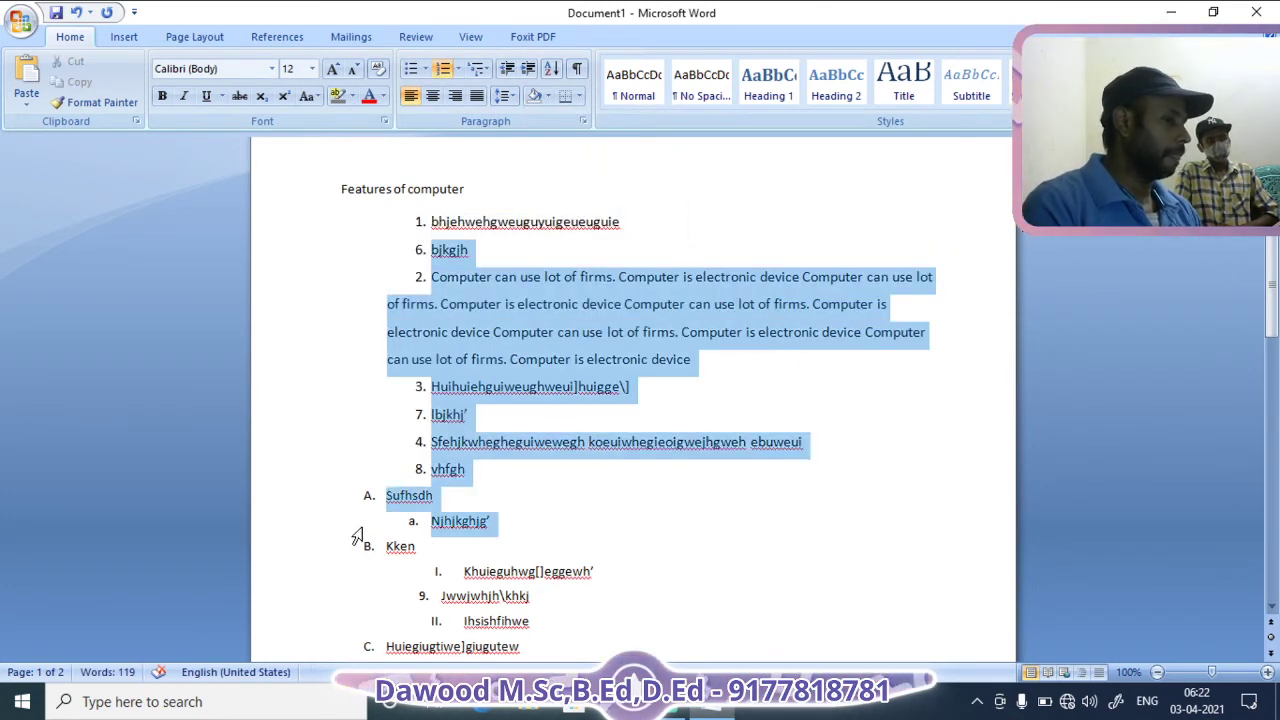
left_click_drag(312, 262, 389, 466)
left_click_drag(307, 228, 368, 485)
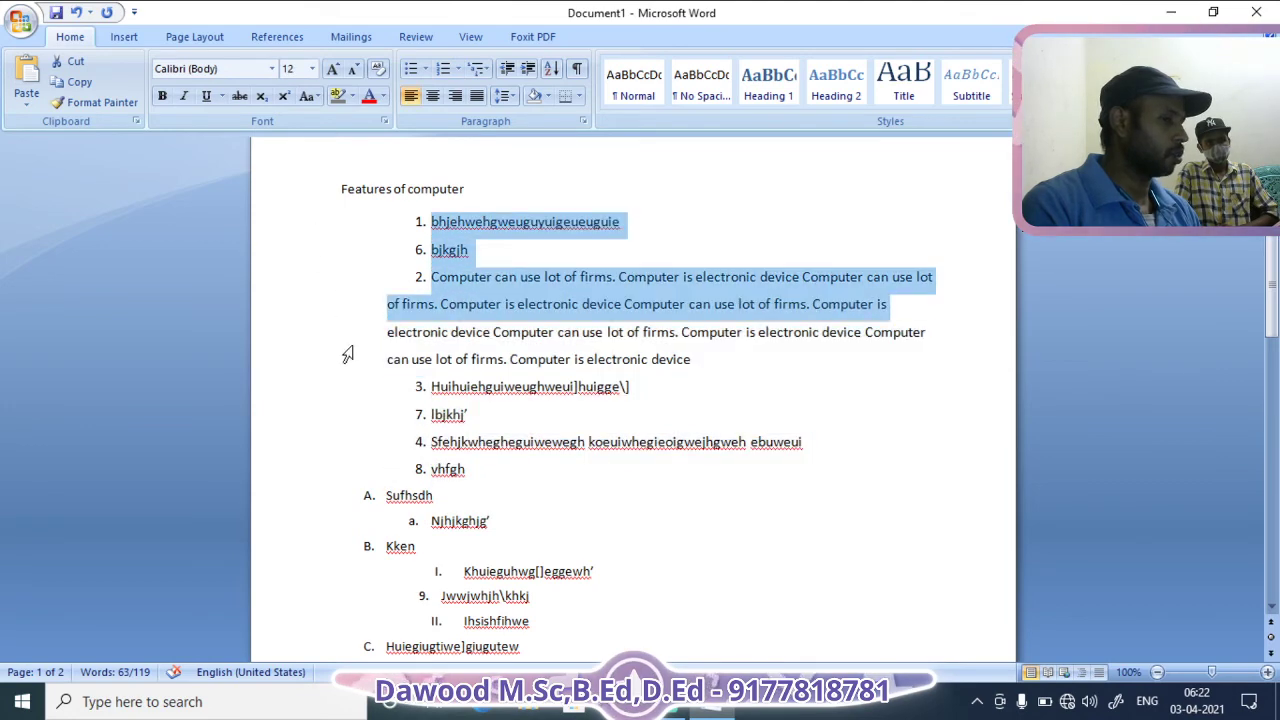
Shade the selected list purple using More Colors
left_click(548, 96)
left_click(575, 280)
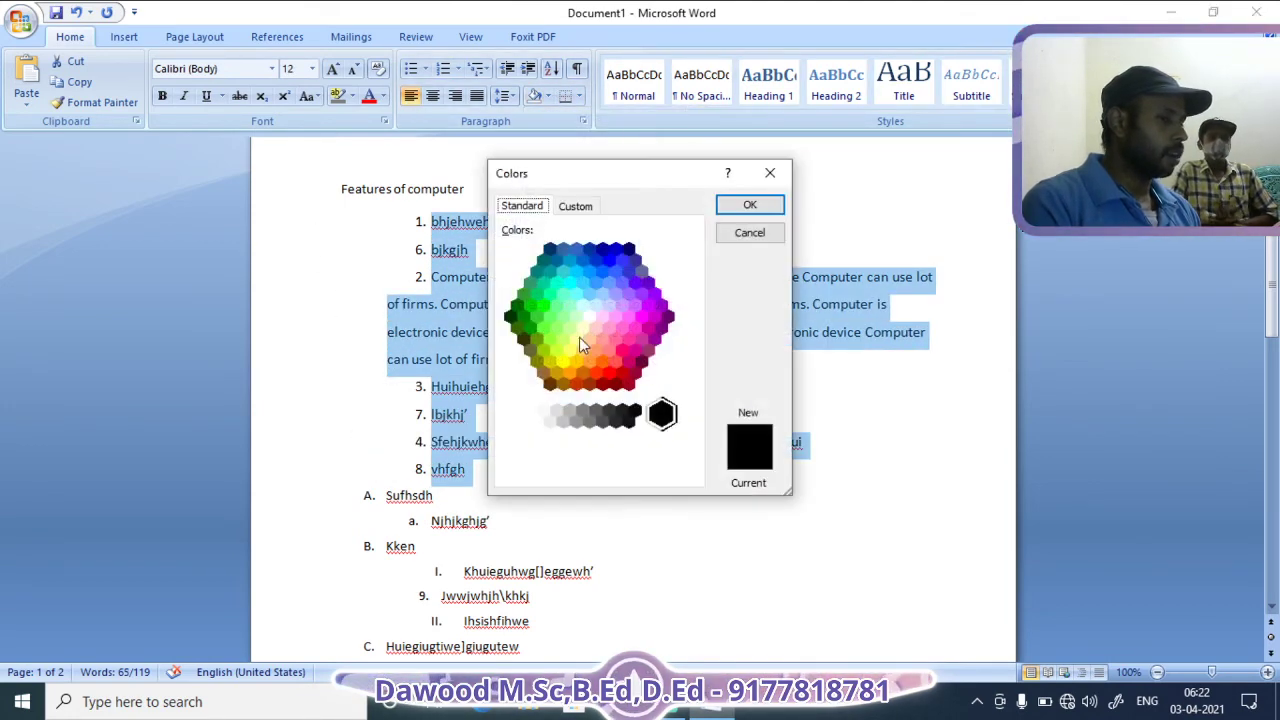
left_click(576, 318)
left_click(597, 283)
left_click(635, 283)
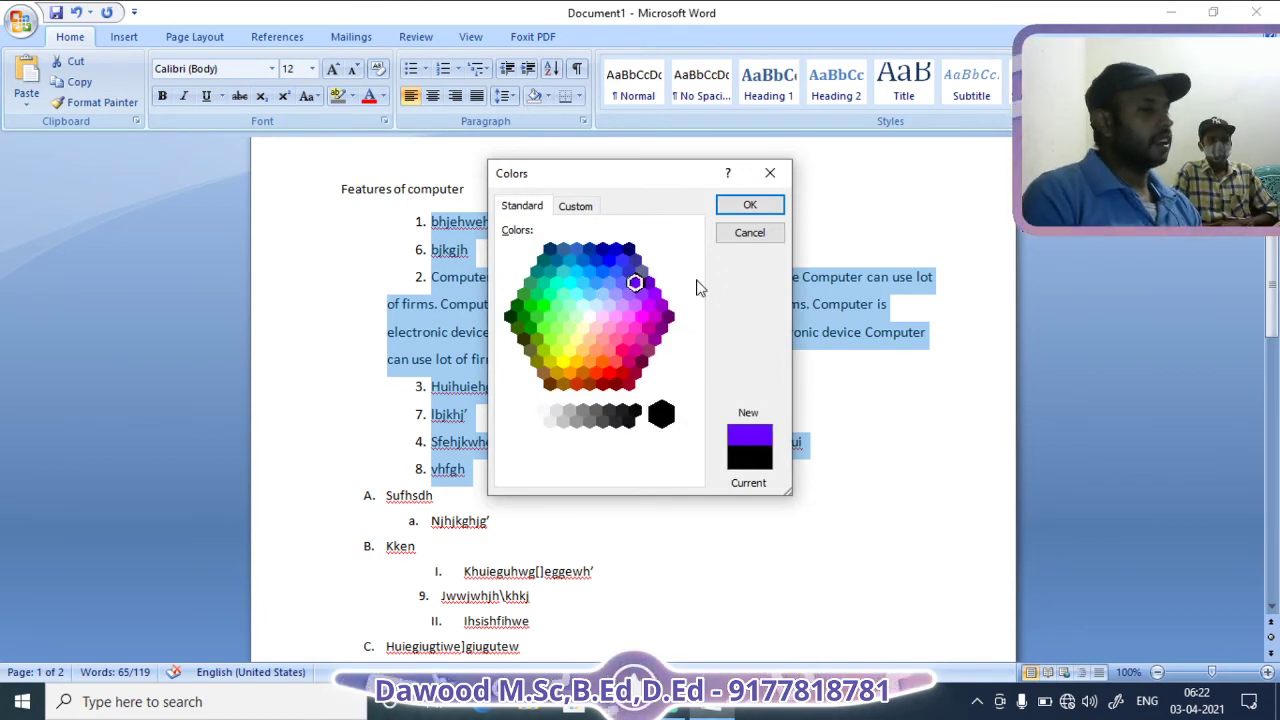
left_click(750, 206)
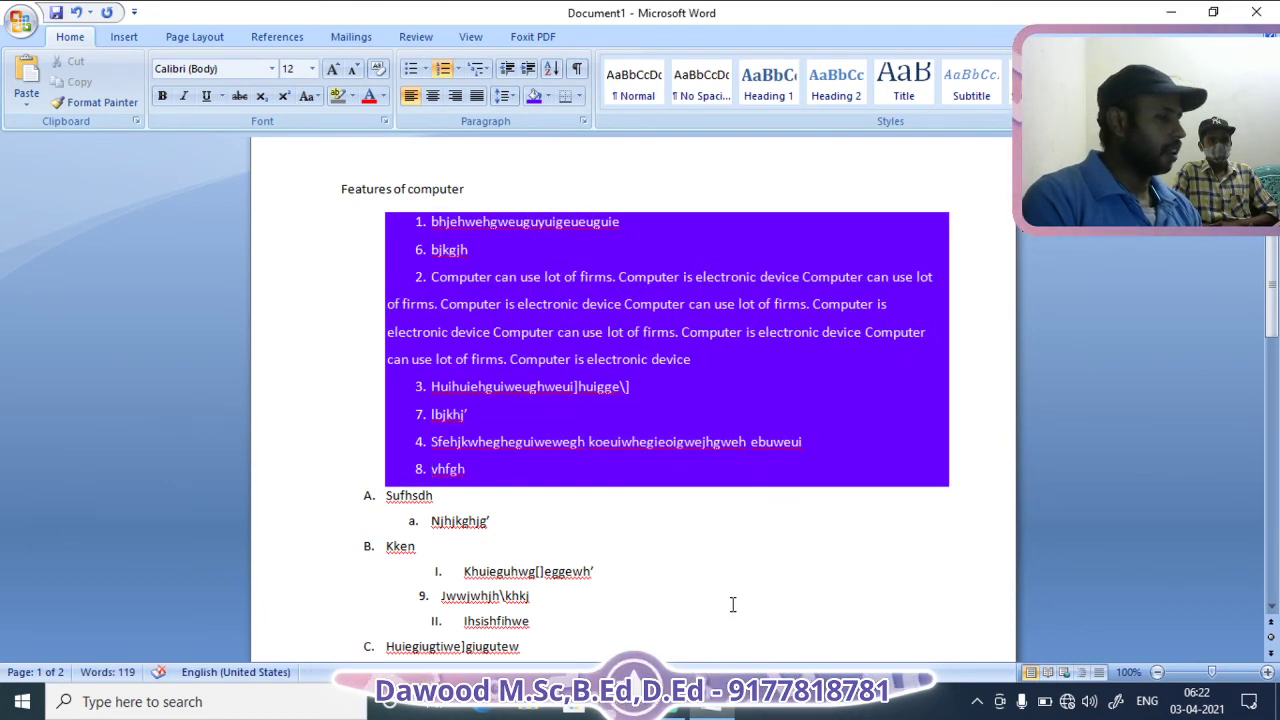
Shade the last item, vhfgh, with a custom yellow colour
left_click(547, 97)
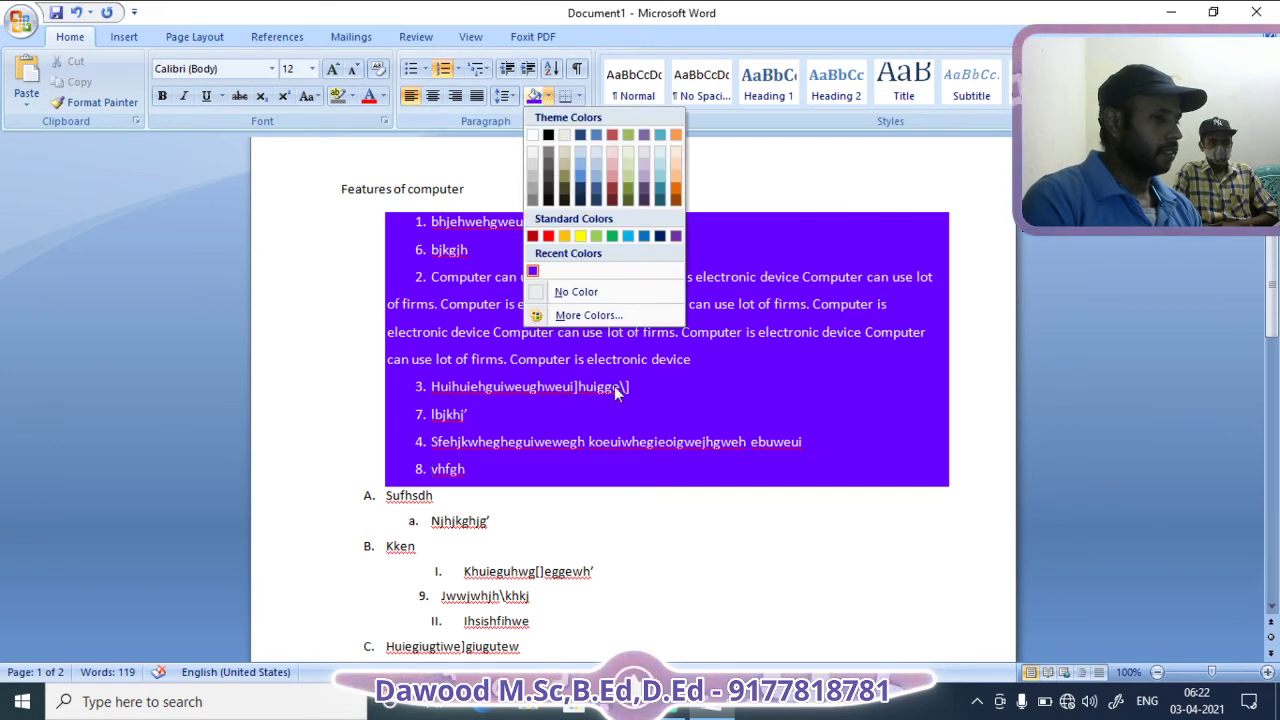
left_click(588, 315)
left_click(580, 207)
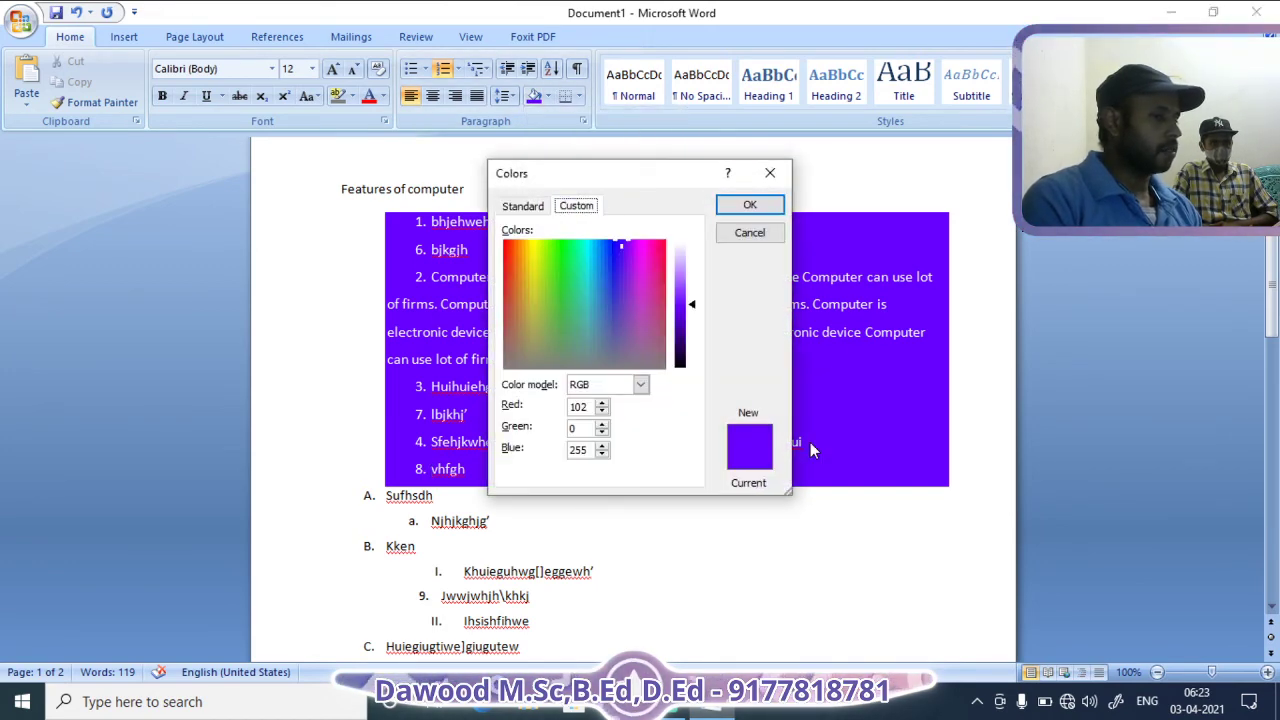
left_click_drag(620, 250, 533, 253)
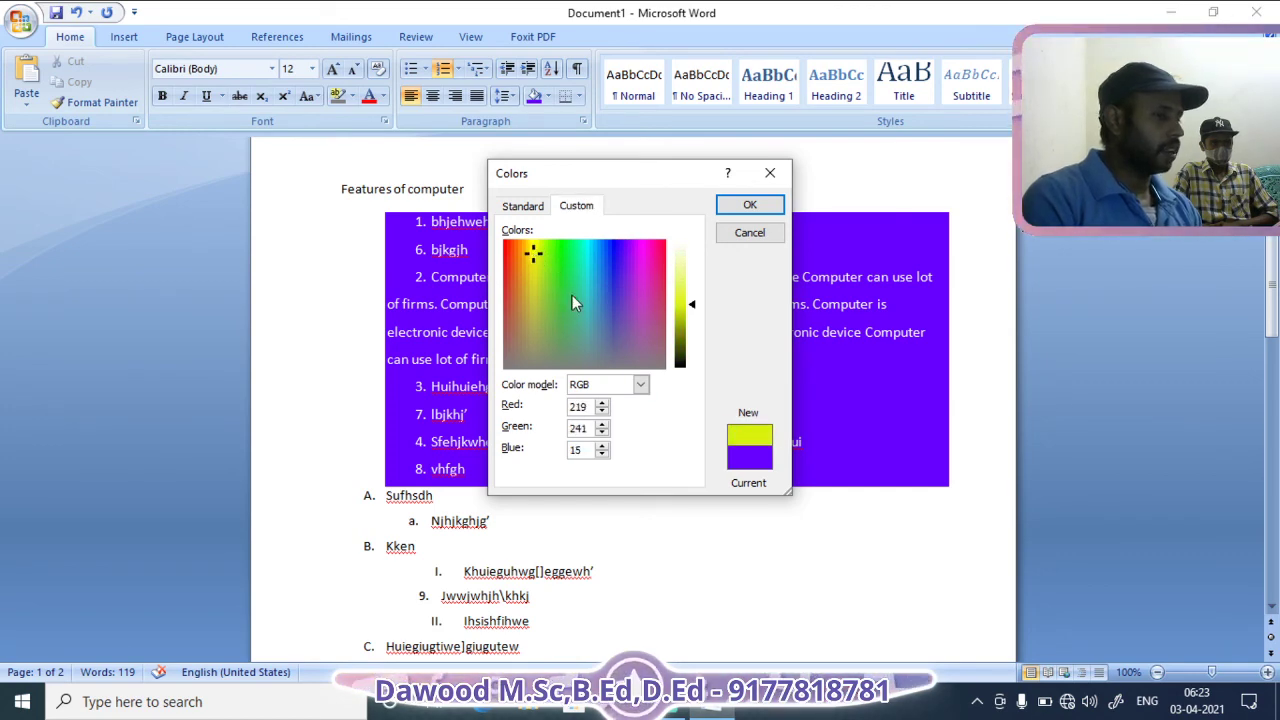
left_click(749, 204)
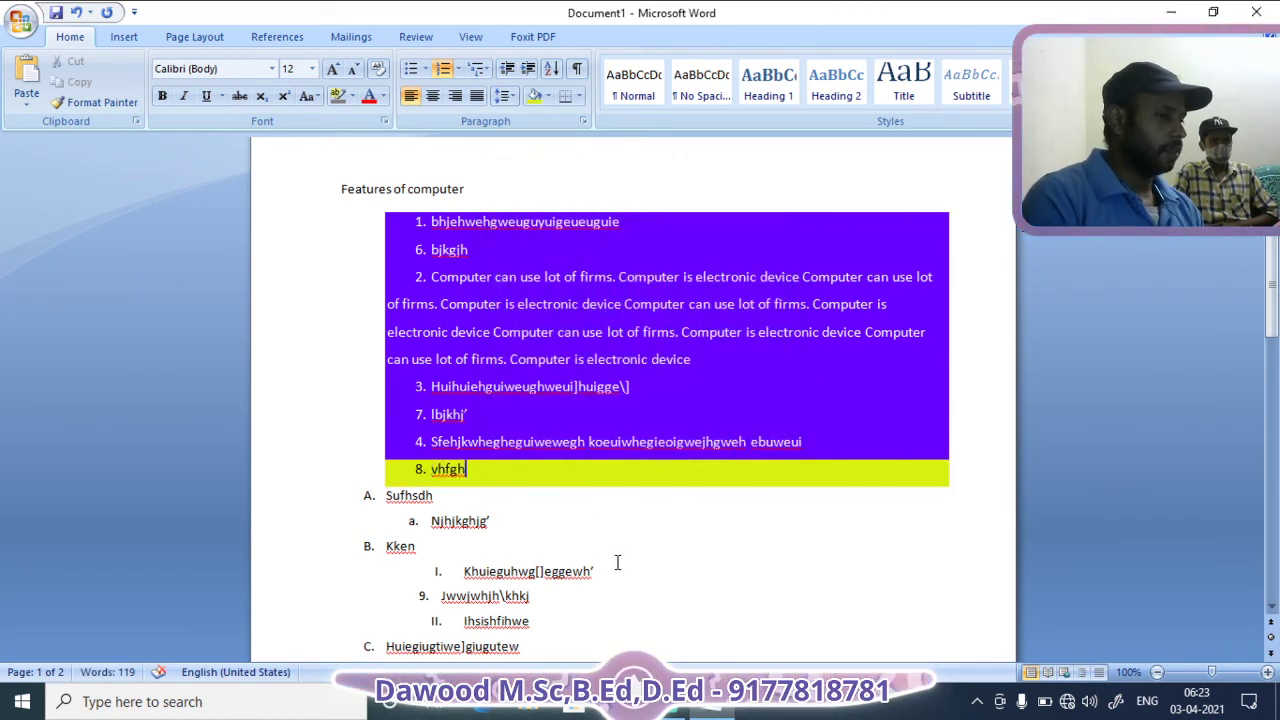
left_click(585, 546)
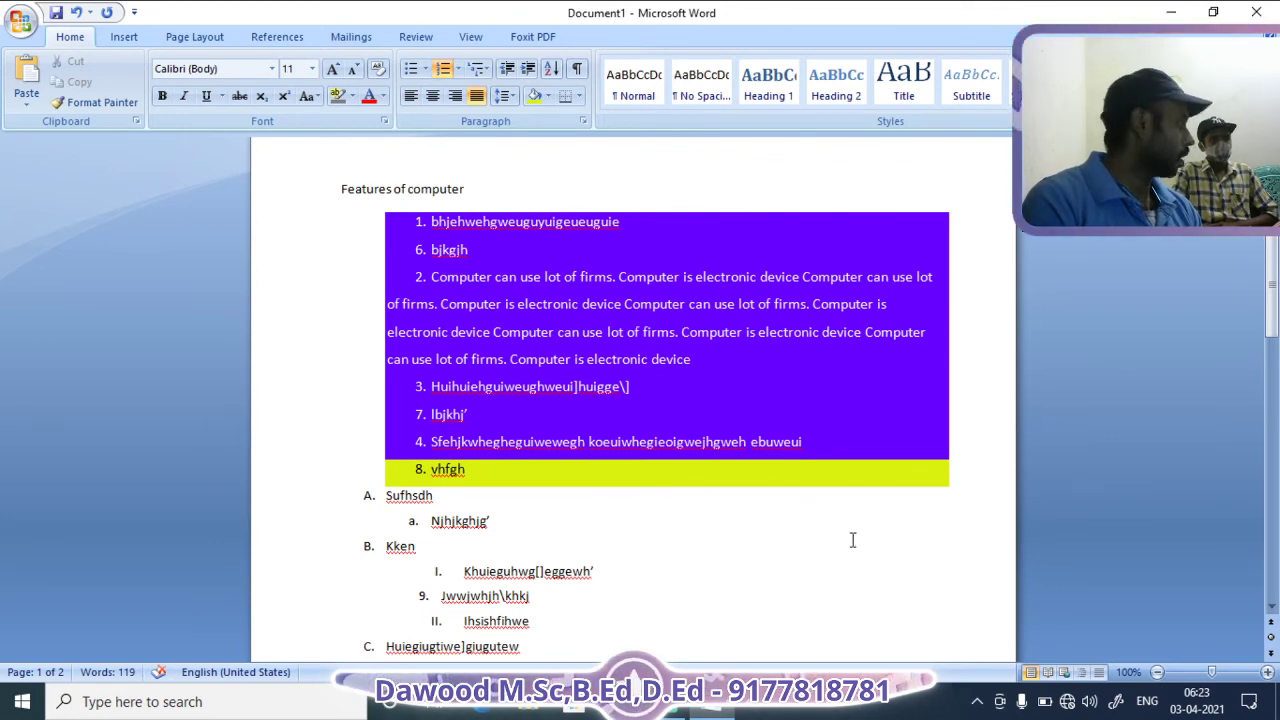
Select all the purple and yellow shaded list paragraphs, from the first item through vhfgh
scroll(749, 497, "up", 1)
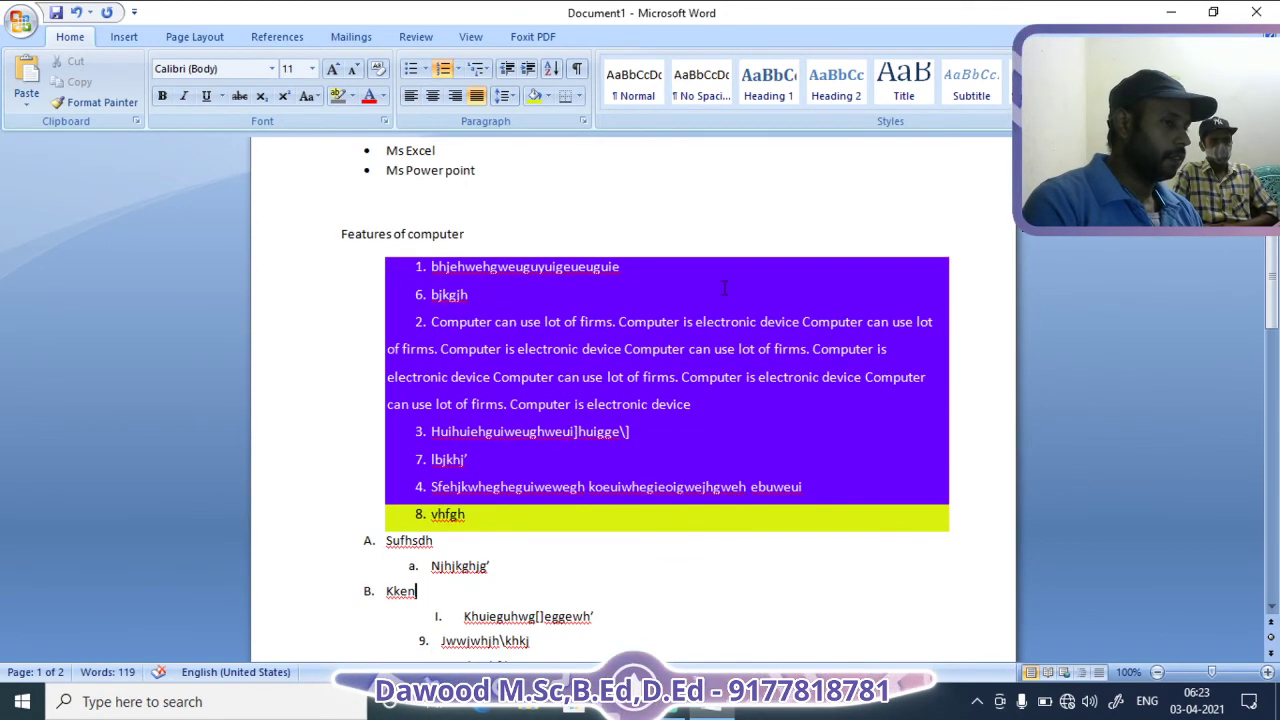
scroll(473, 505, "up", 2)
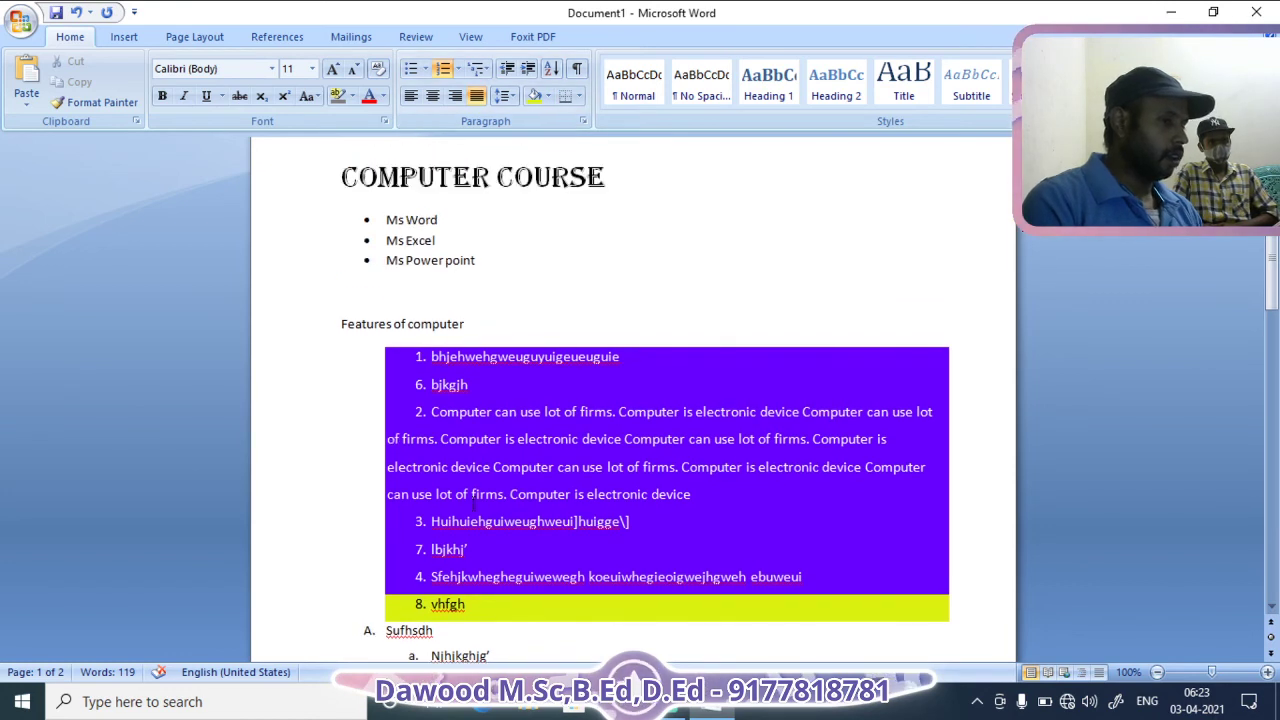
left_click_drag(361, 376, 390, 600)
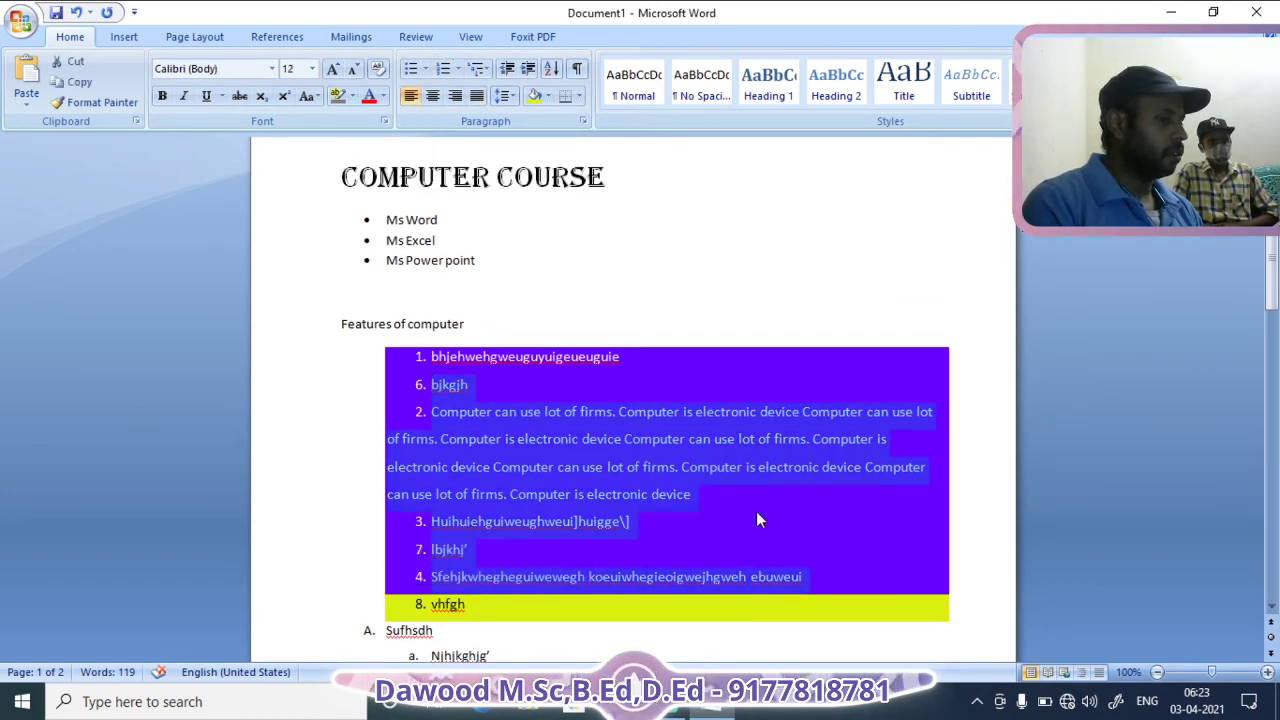
scroll(757, 520, "down", 2)
left_click(466, 514)
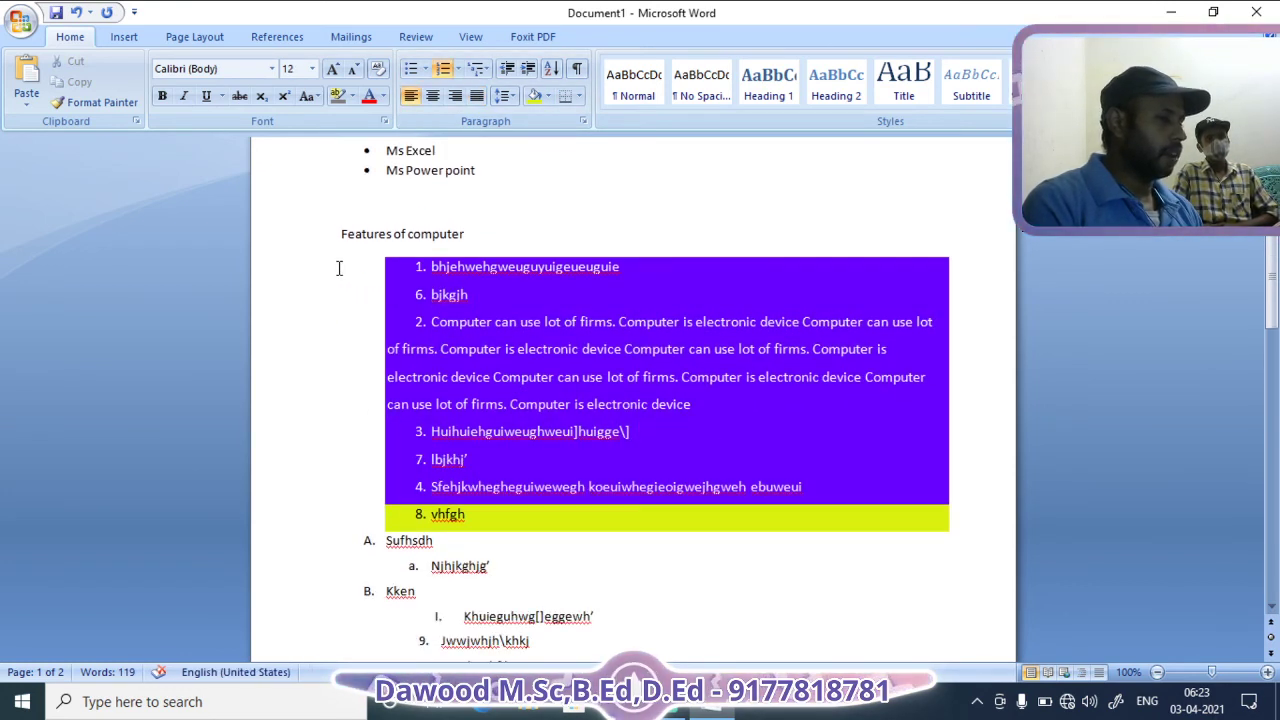
mouse_move(339, 268)
left_mouse_down()
mouse_move(667, 498)
mouse_move(707, 511)
left_mouse_up()
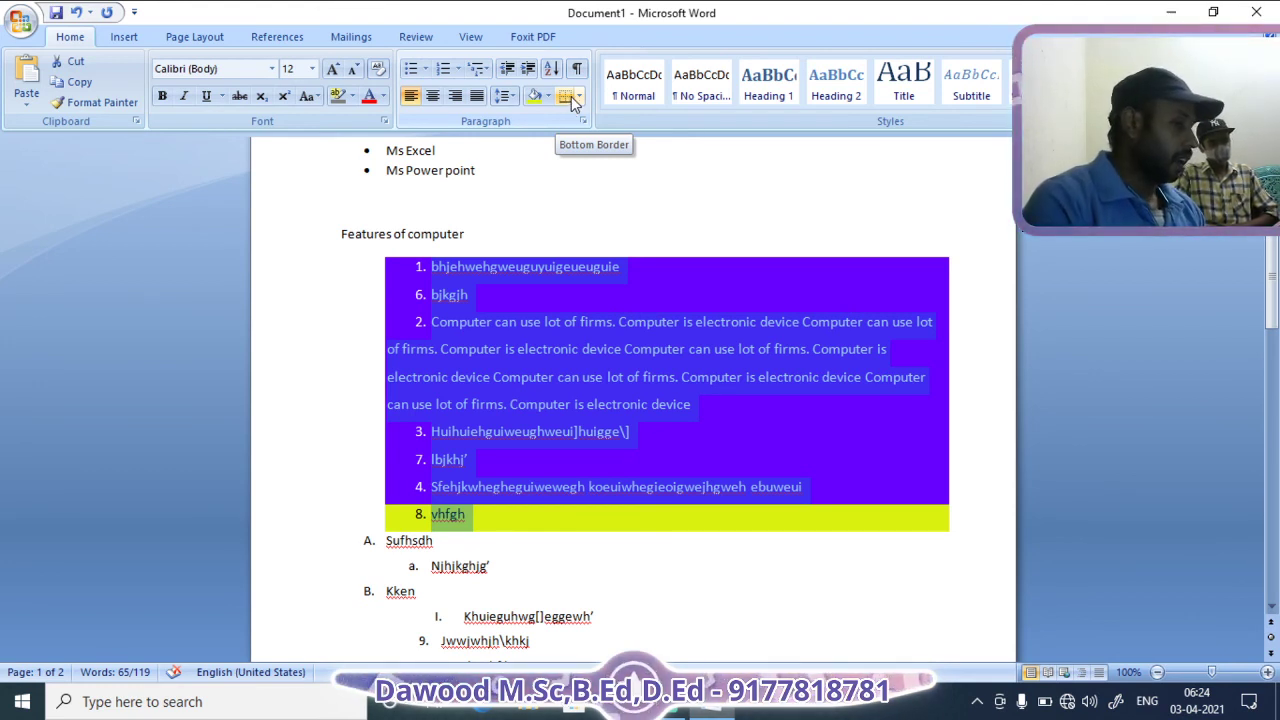
Apply All Borders to every shaded list paragraph, replacing the initial bottom border
left_click(575, 100)
left_click(634, 567)
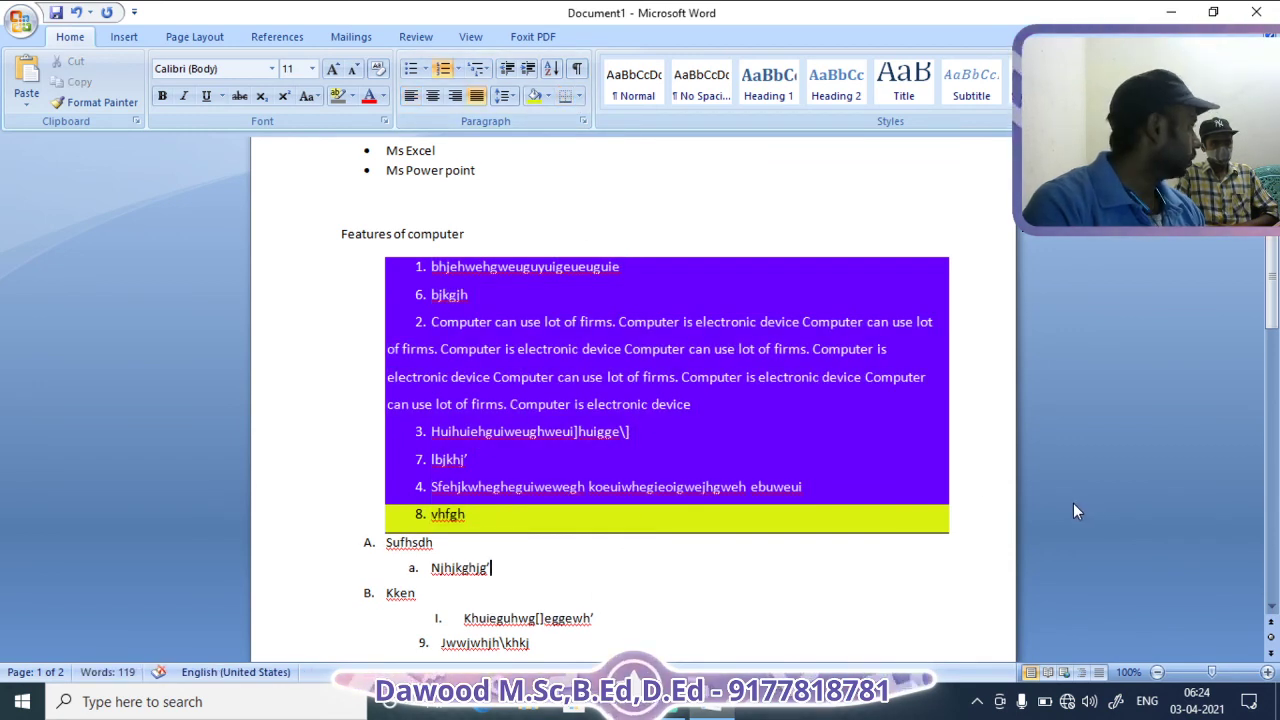
left_click_drag(297, 270, 322, 522)
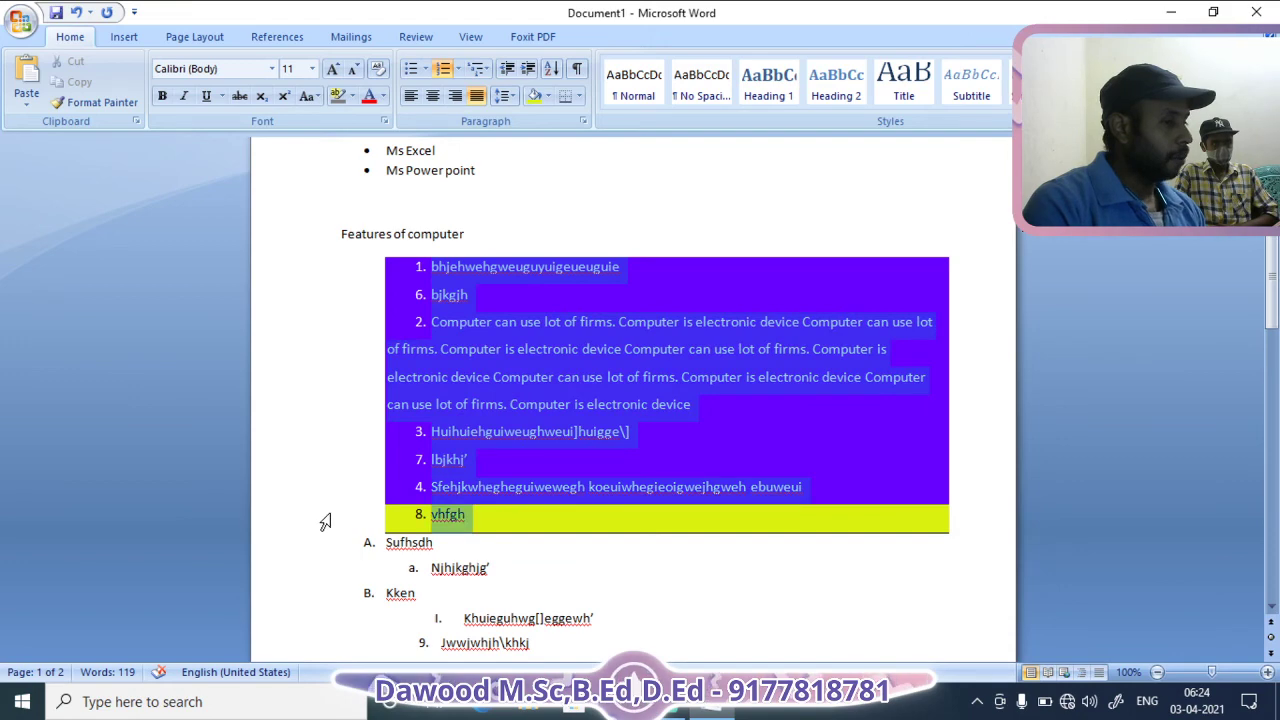
left_click(579, 97)
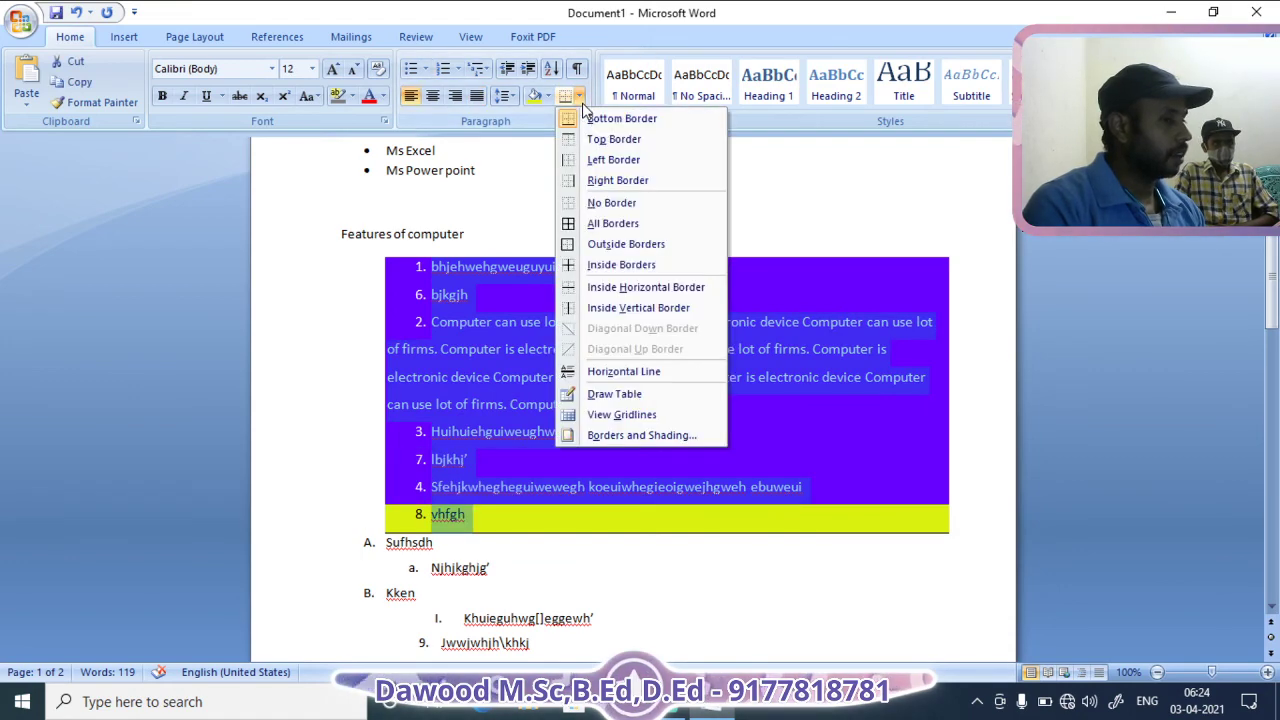
left_click(589, 233)
left_click(743, 405)
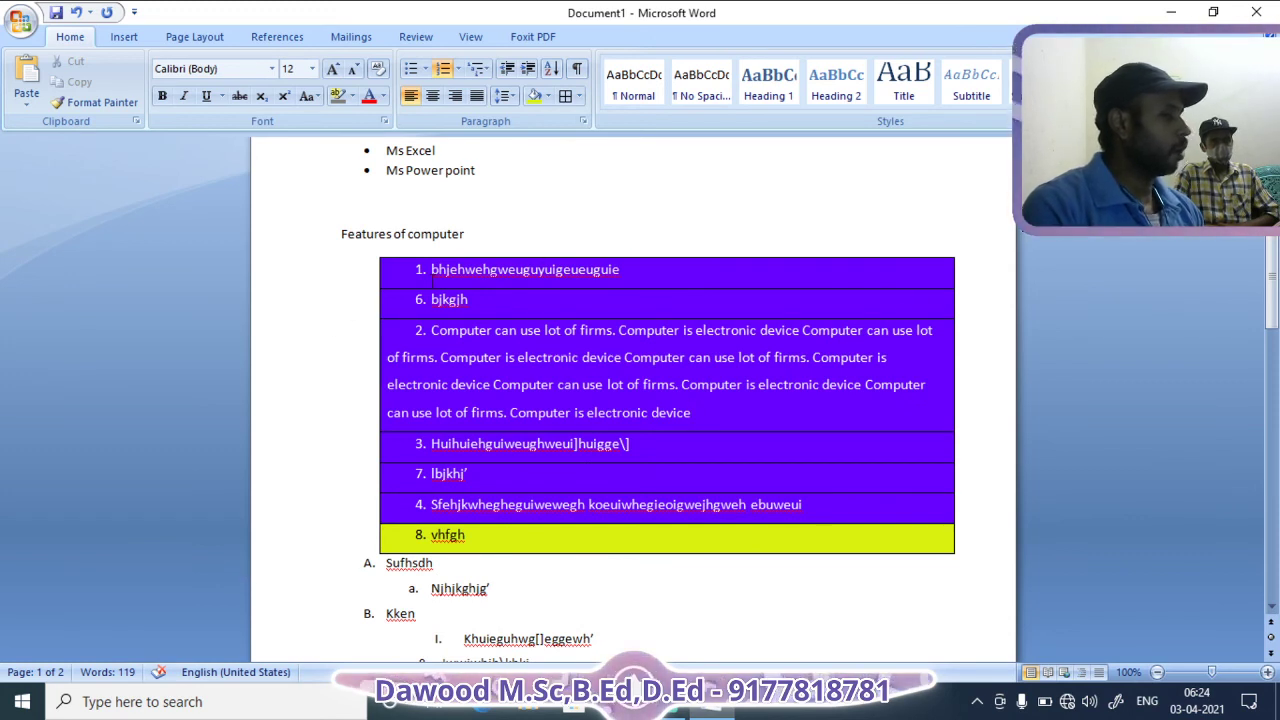
left_click(421, 269)
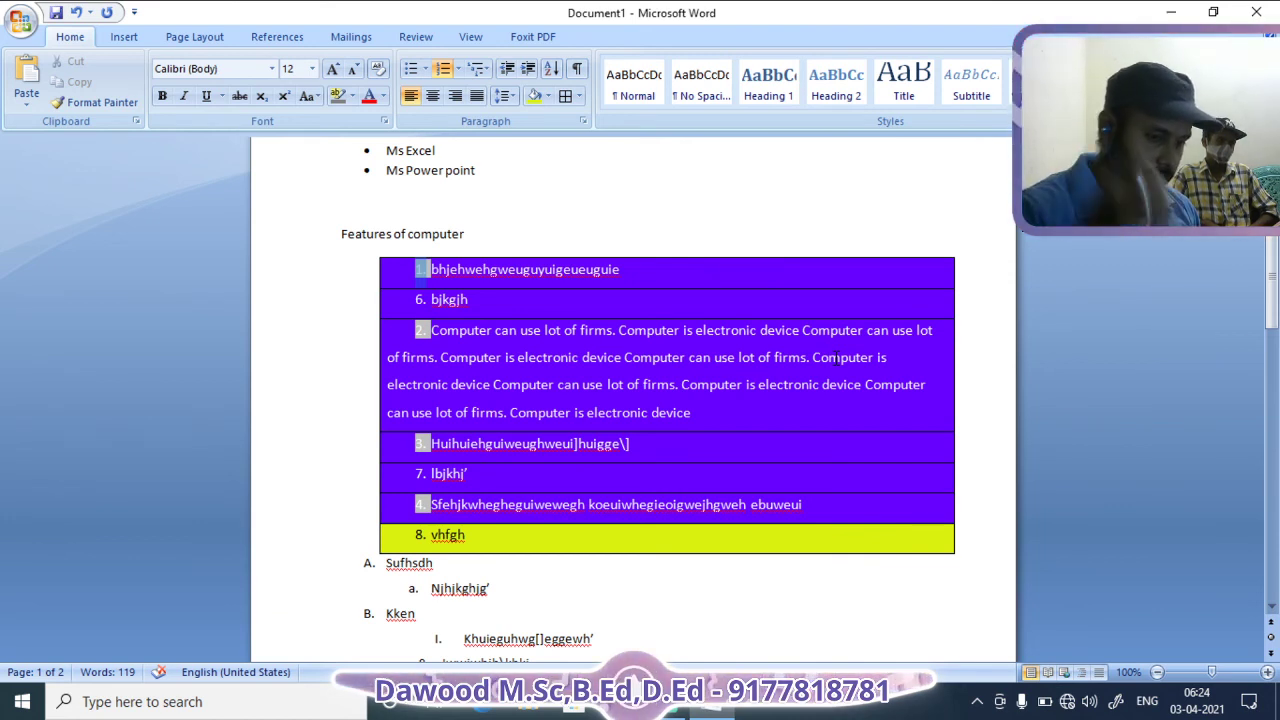
left_click(594, 330)
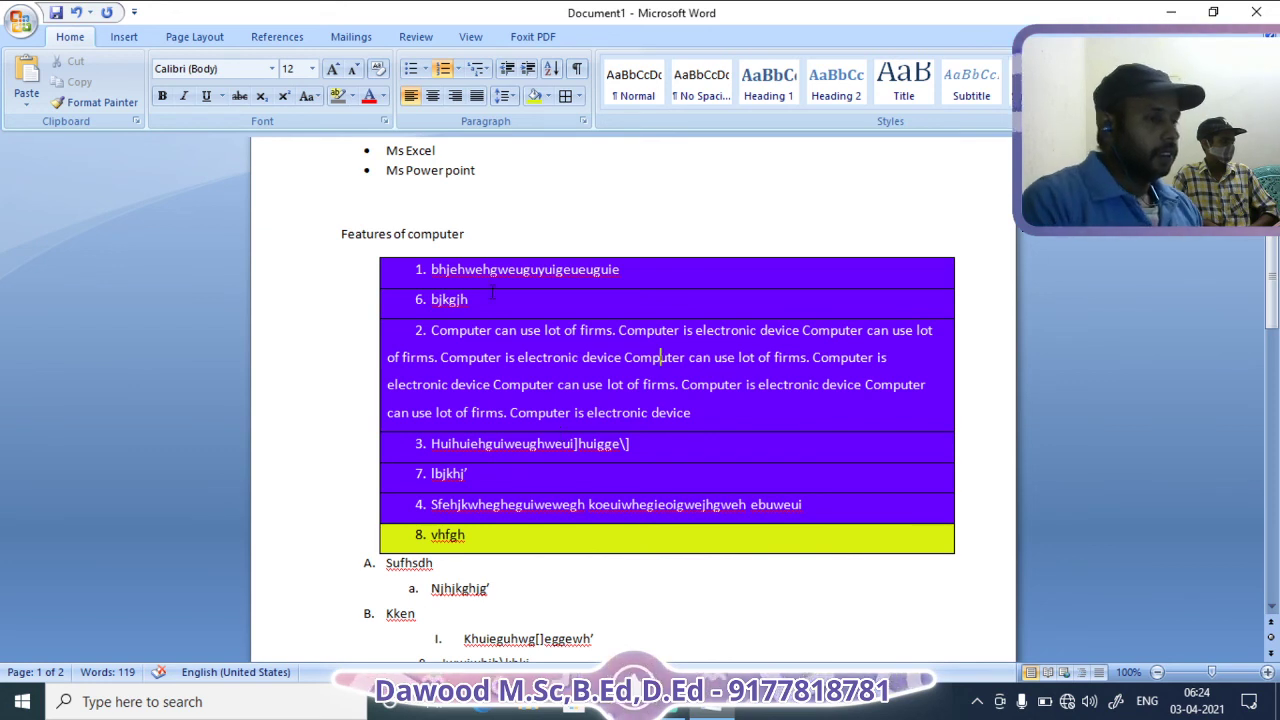
scroll(575, 393, "down", 2)
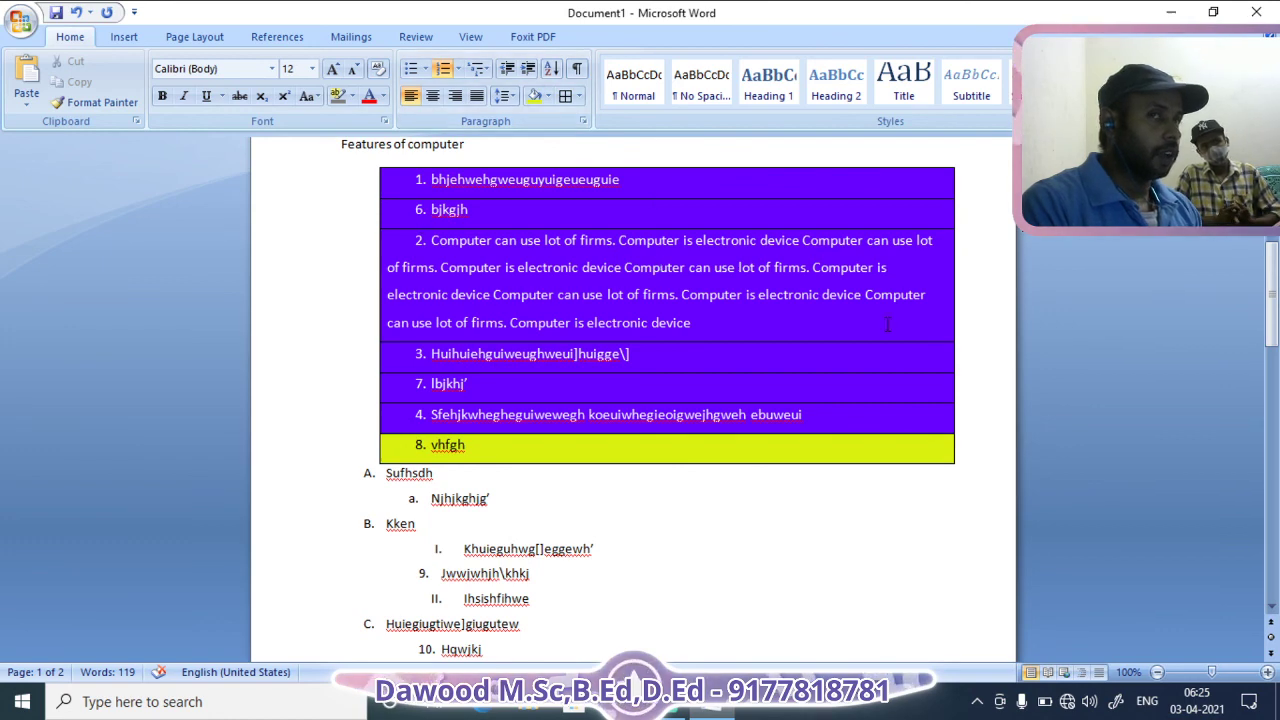
Add borders around the lower list items from I. Khuieguhwg through B. Dkhjgdsh
scroll(453, 449, "down", 3)
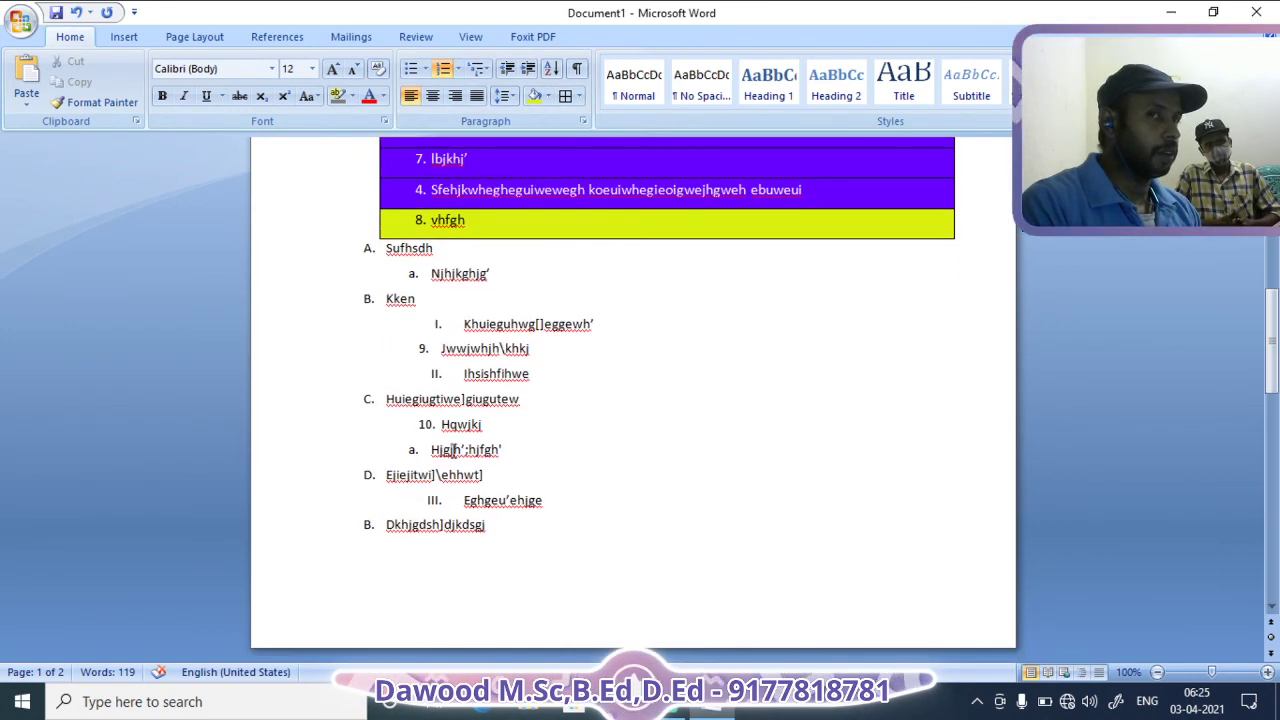
left_click_drag(311, 334, 335, 527)
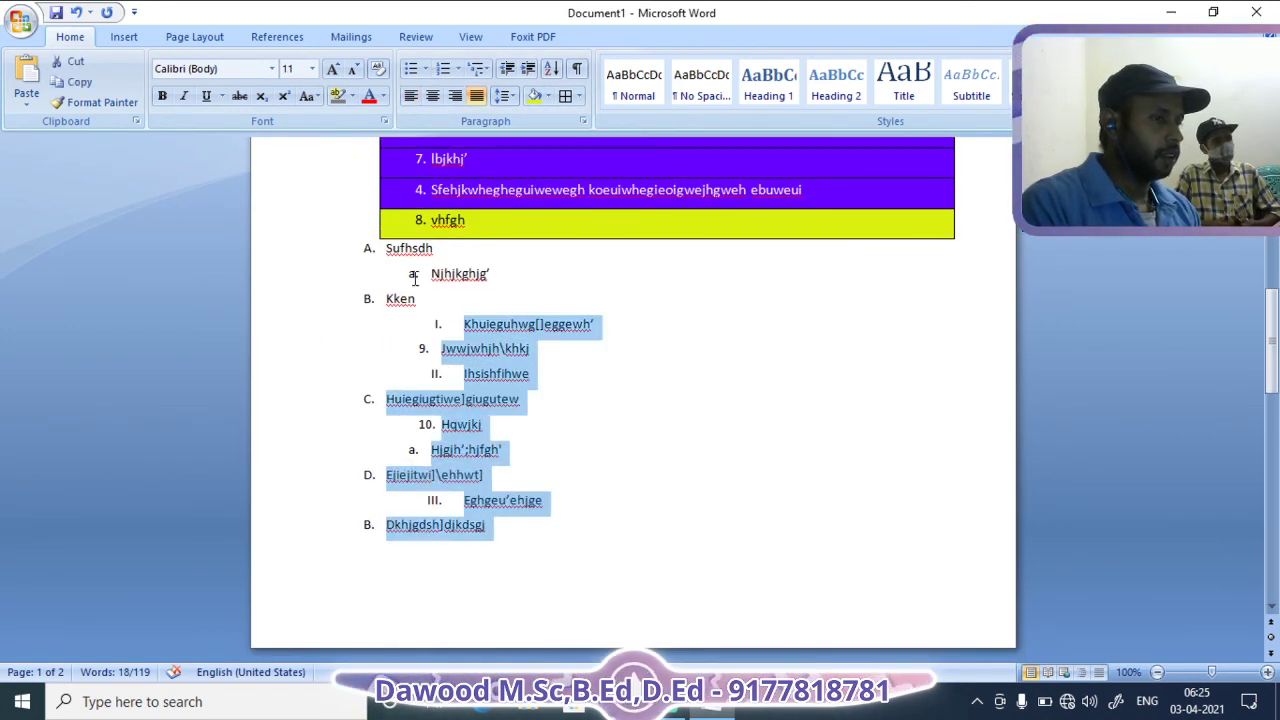
left_click(566, 96)
left_click(403, 390)
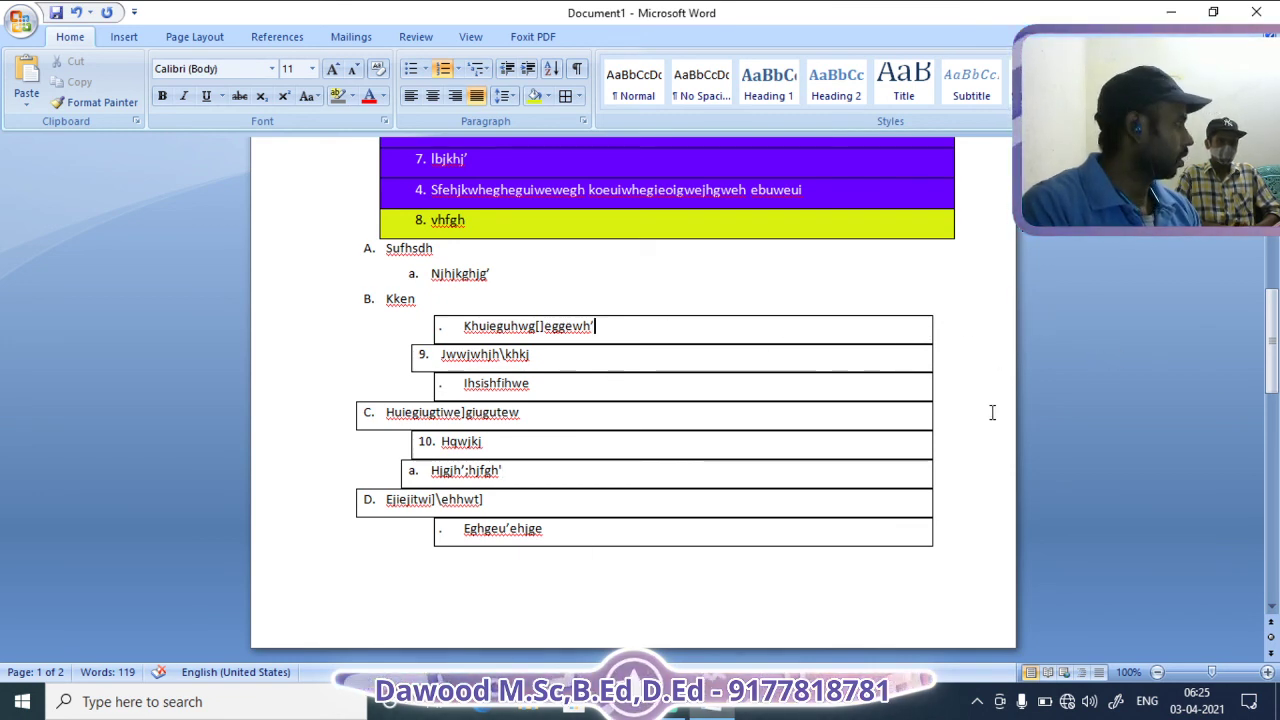
Select the paragraphs from 'Computer types are' down to 'Computer parts'
scroll(437, 555, "down", 4)
scroll(437, 555, "down", 3)
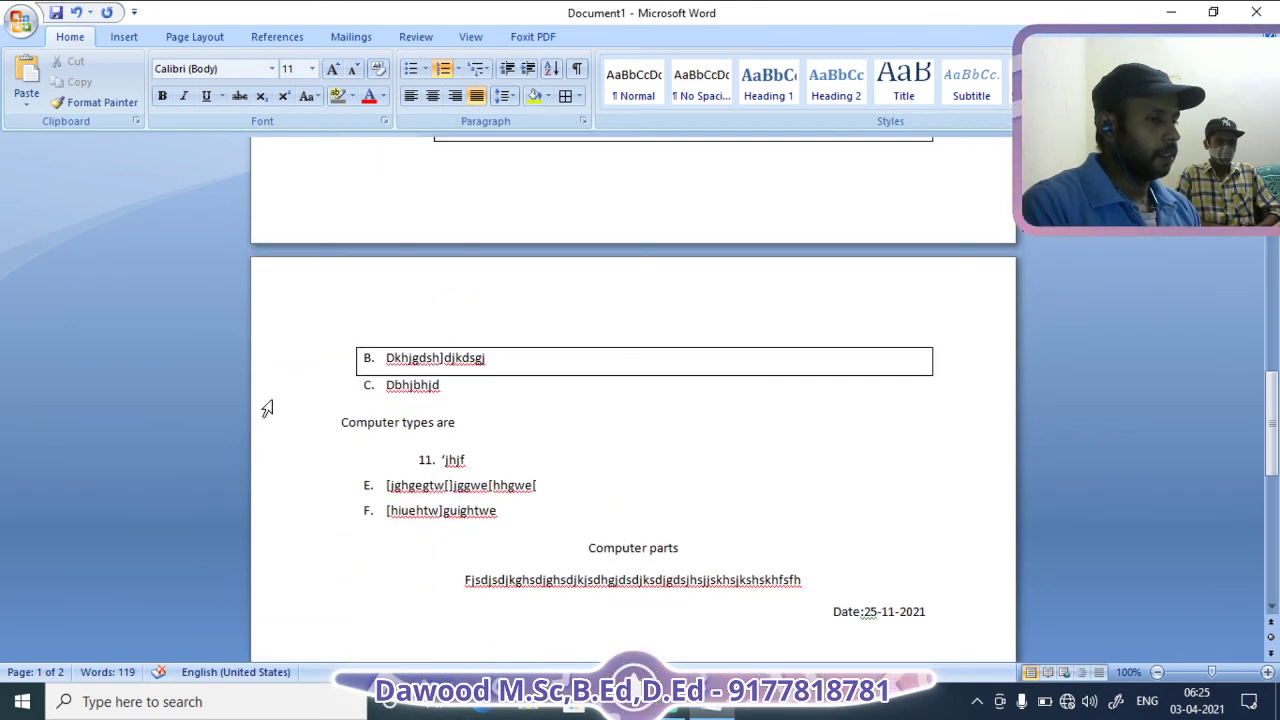
left_click_drag(266, 410, 329, 531)
Box the Computer types are heading, its items and Computer parts with Outside Borders
left_click(580, 95)
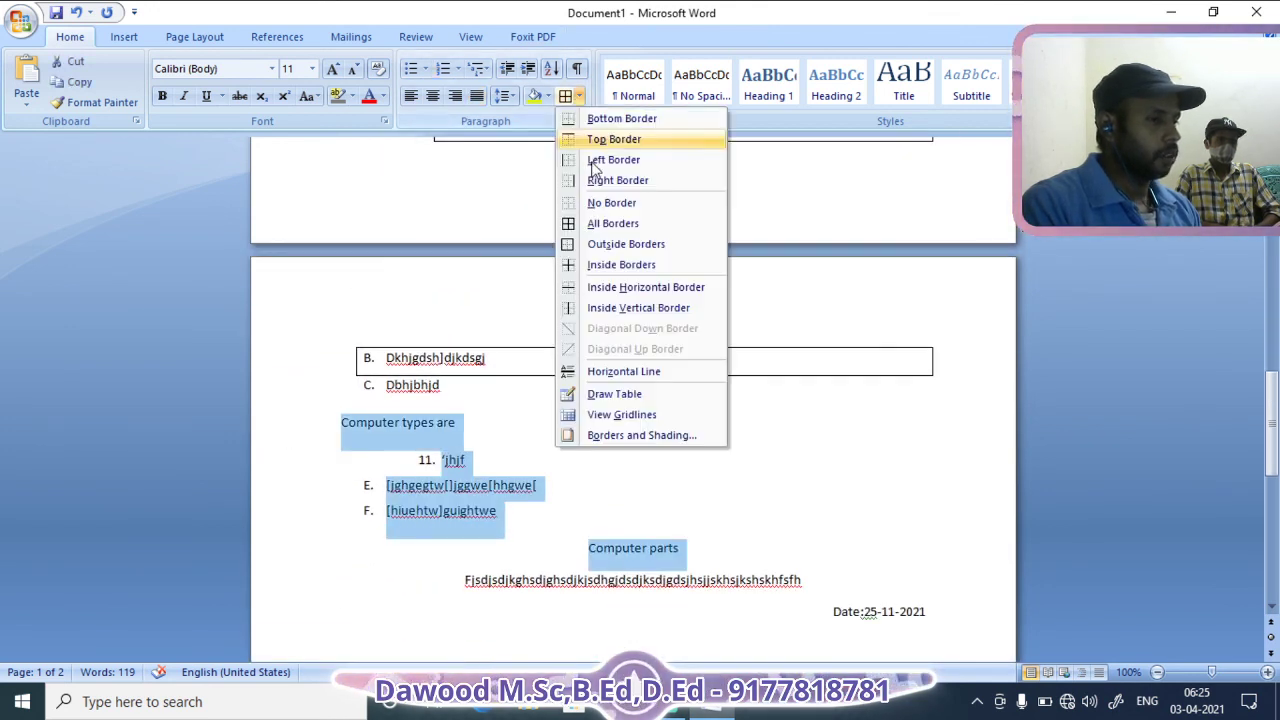
left_click(628, 248)
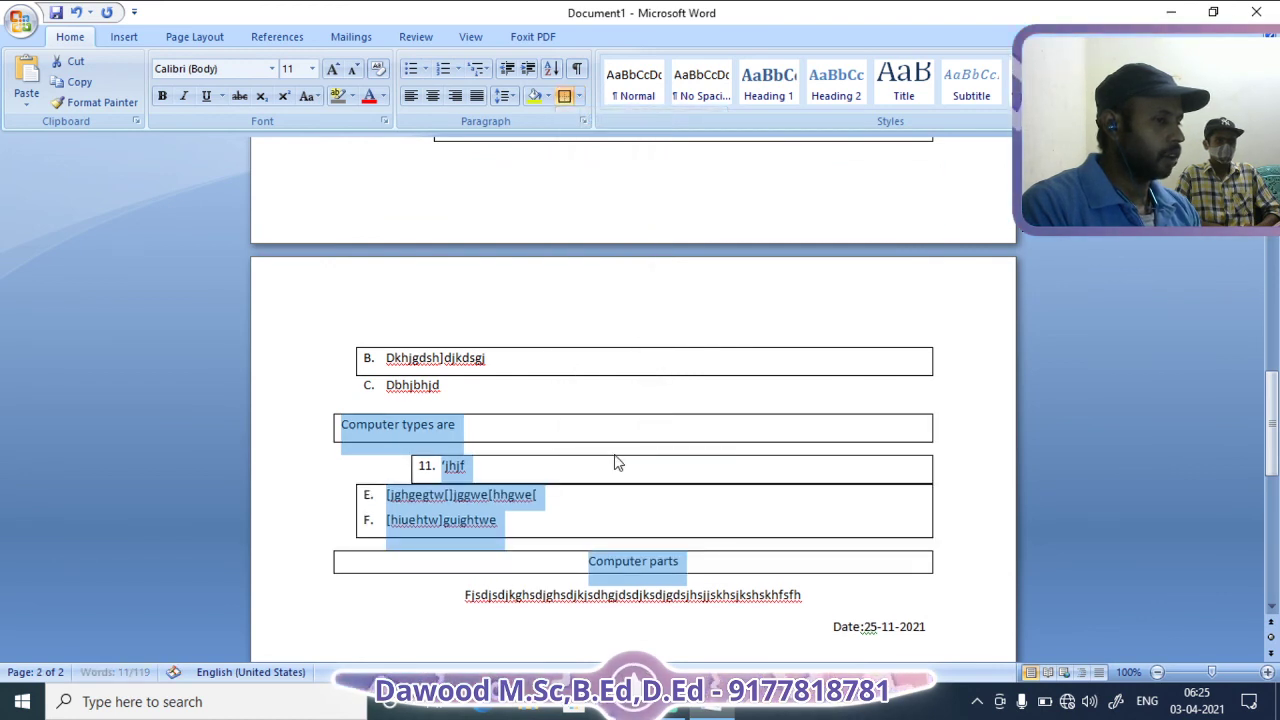
left_click(614, 457)
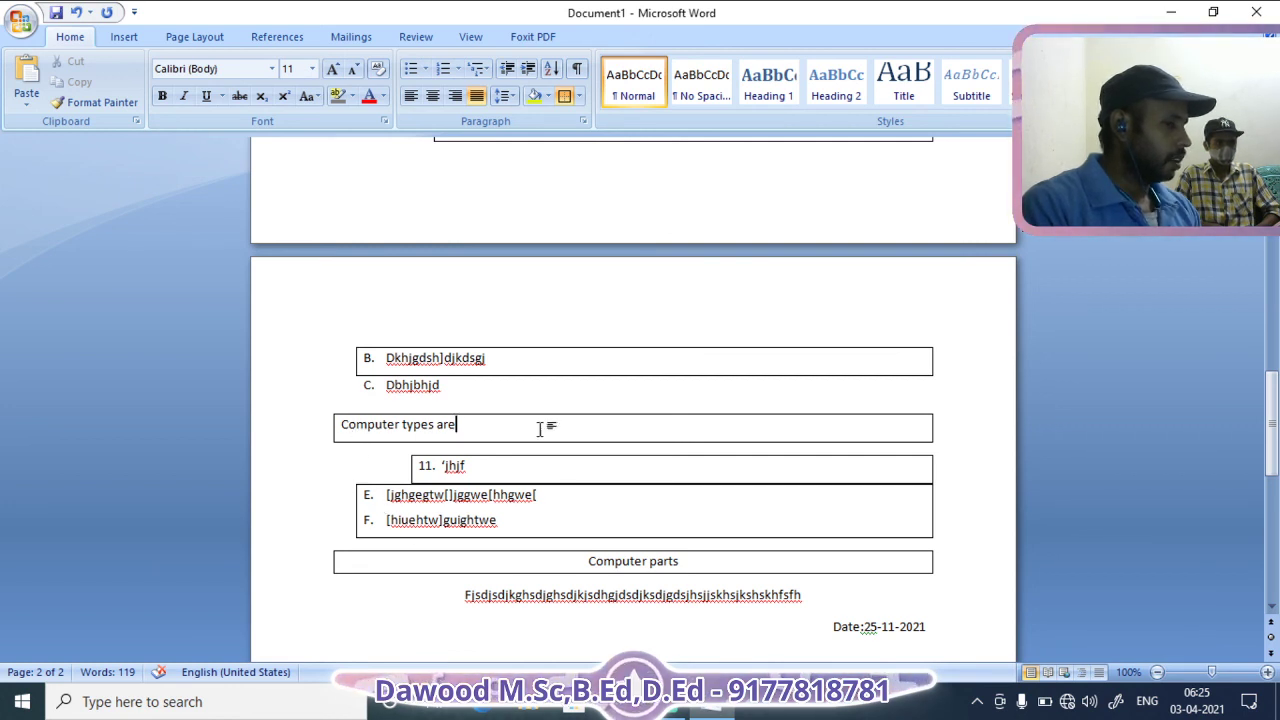
Review the border choices and other ribbon tabs without changes, ending on the Home tab
scroll(726, 640, "up", 1)
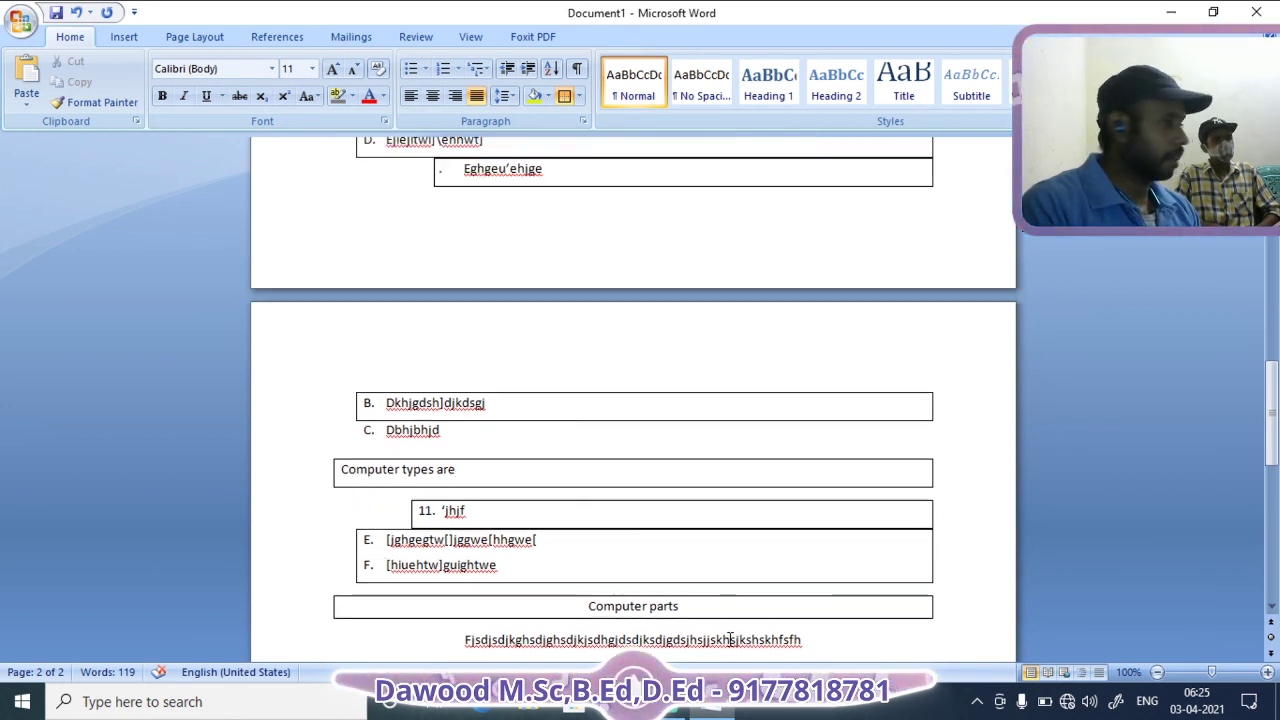
left_click(580, 95)
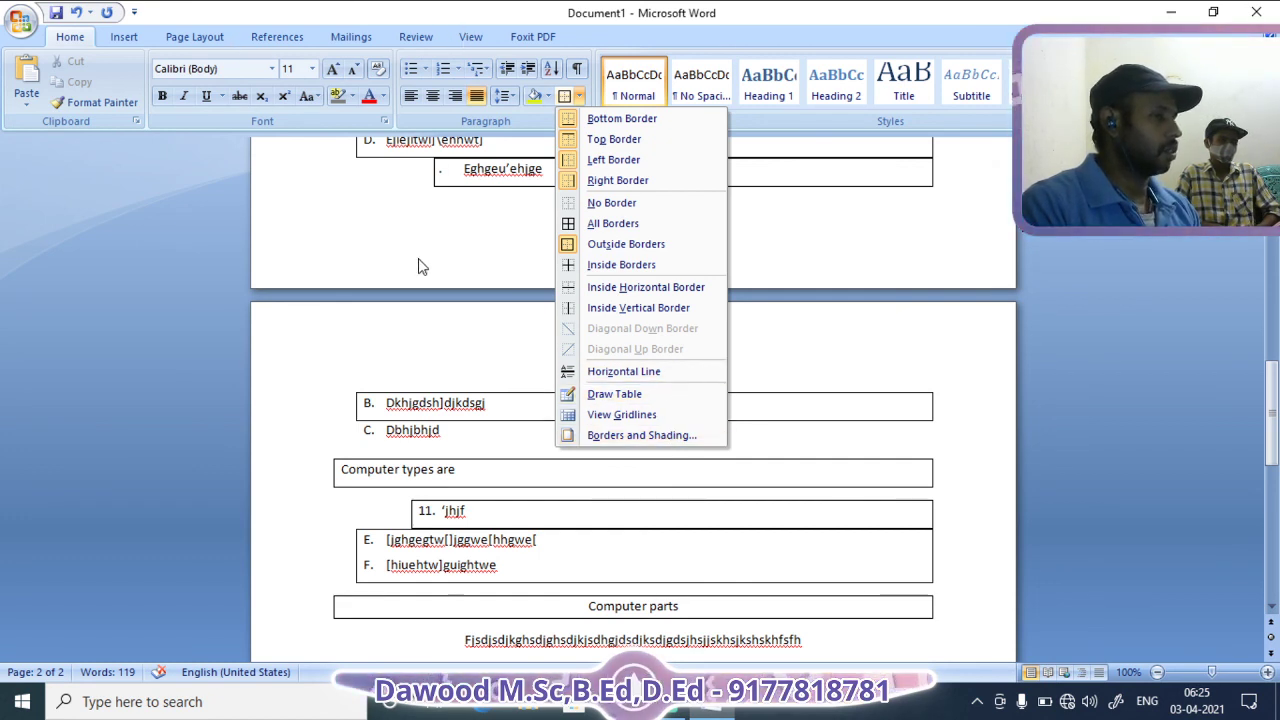
left_click(802, 260)
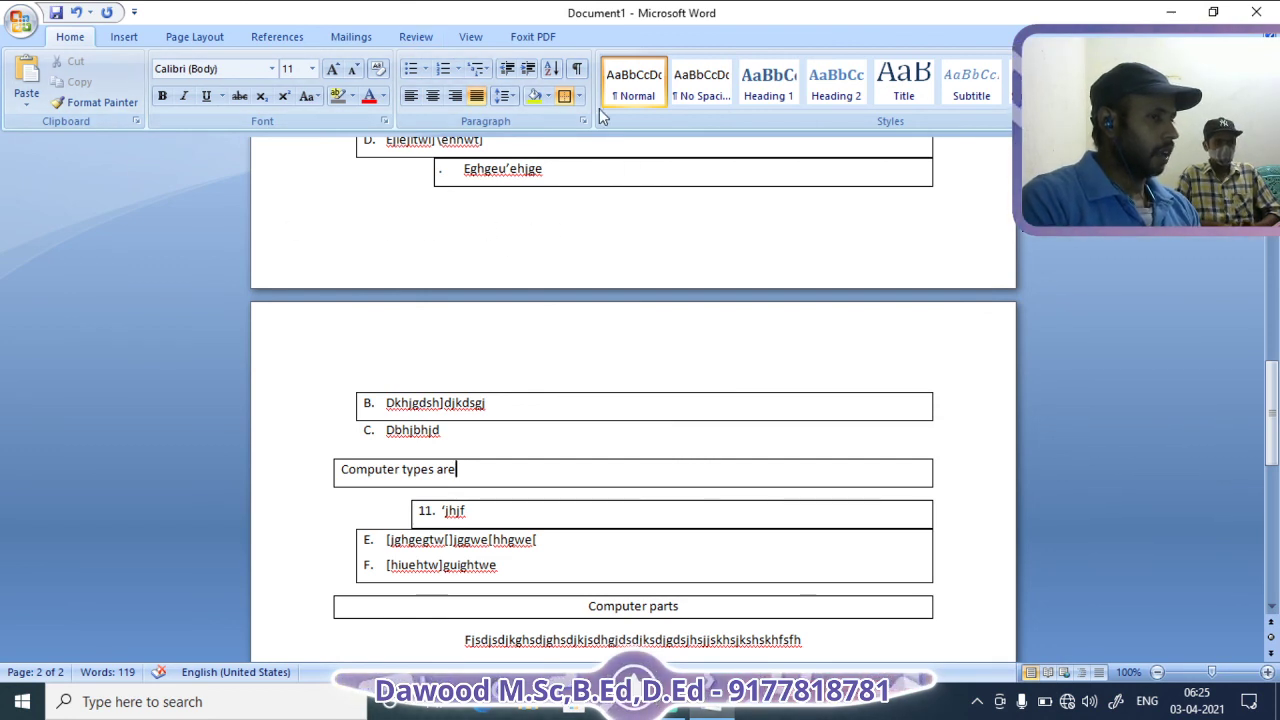
left_click(125, 37)
left_click(180, 37)
left_click(255, 37)
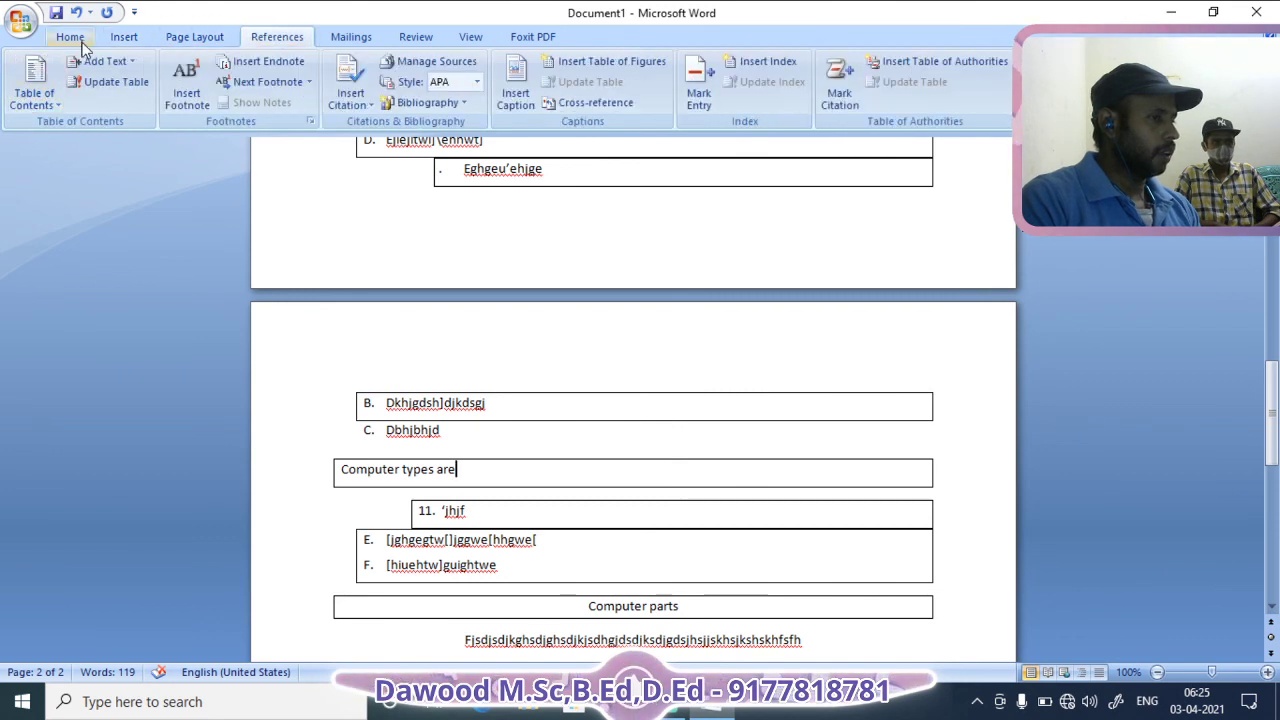
left_click(75, 38)
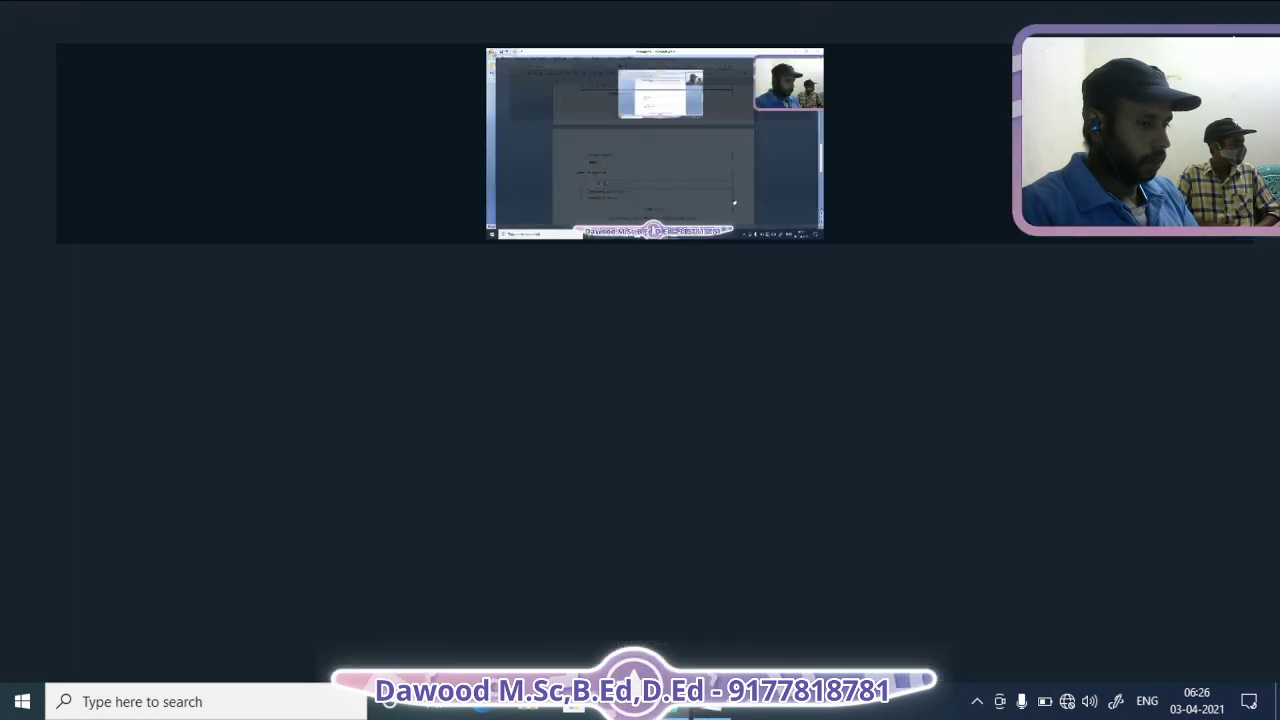
Switch from Word to the Streamlabs OBS window showing the Live Scene
left_click(688, 712)
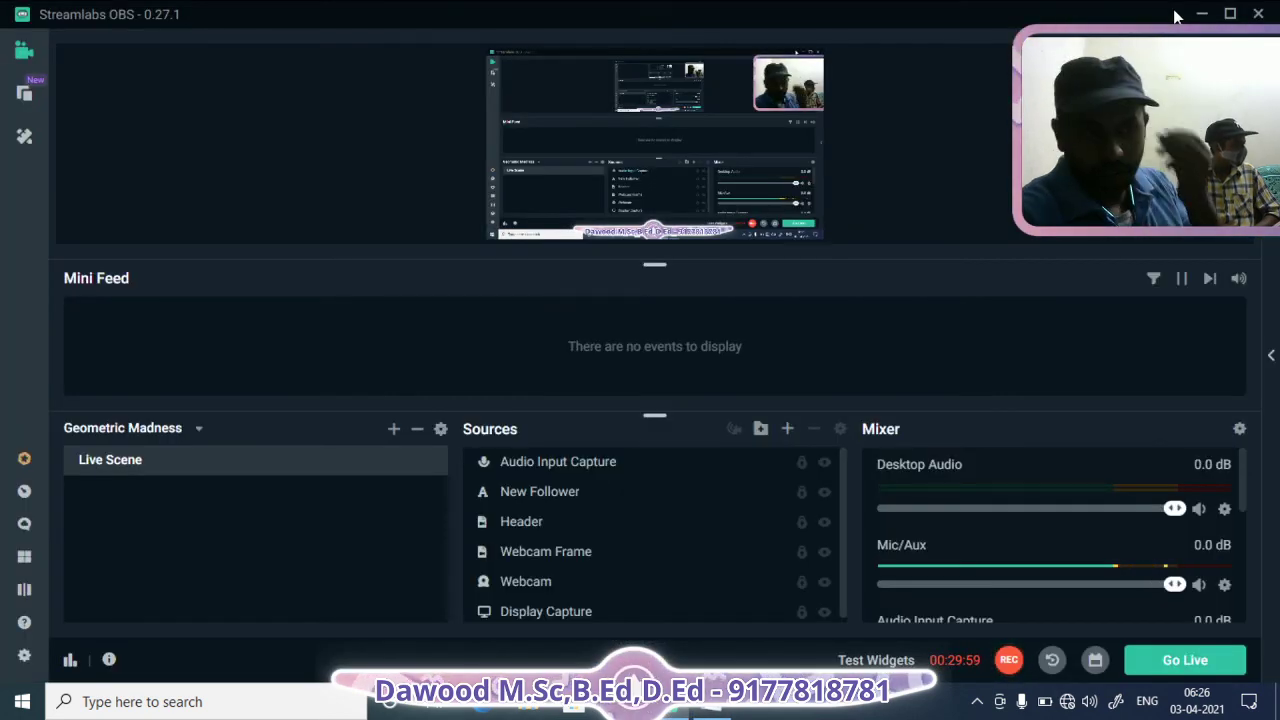